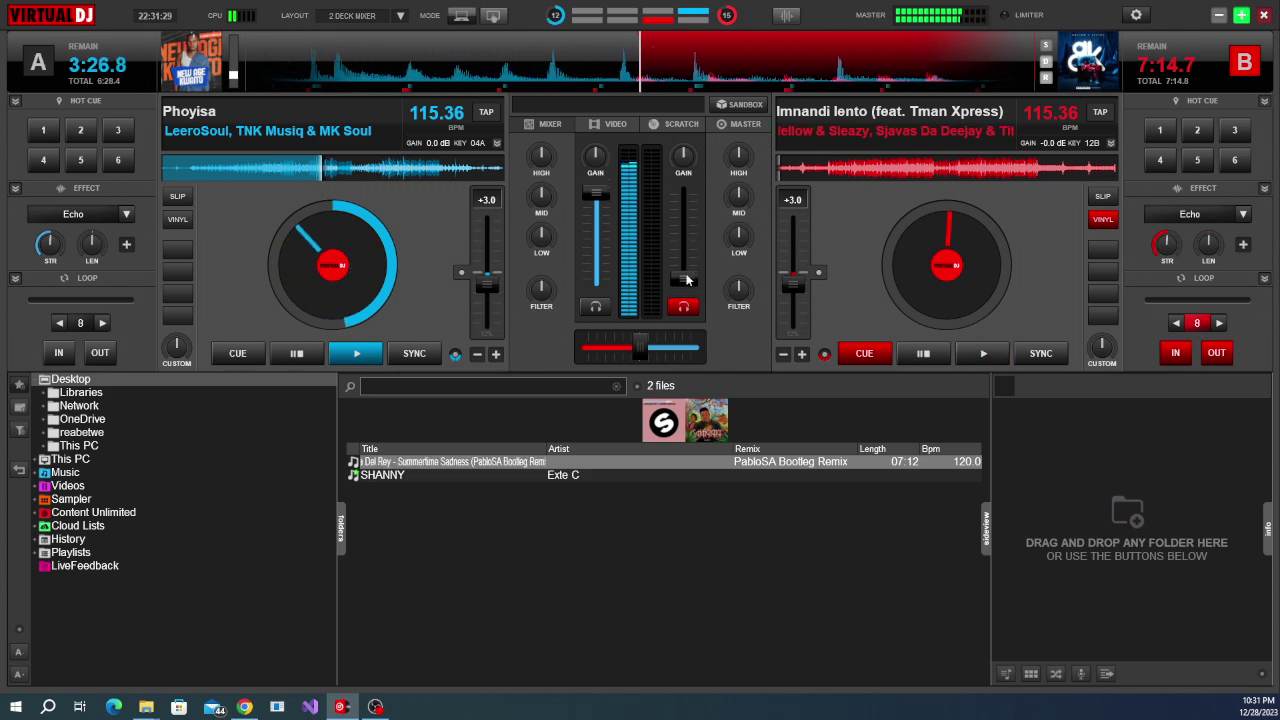
Start playback of the looped track on deck B and gradually raise its volume fader to about 72%.
key("space")
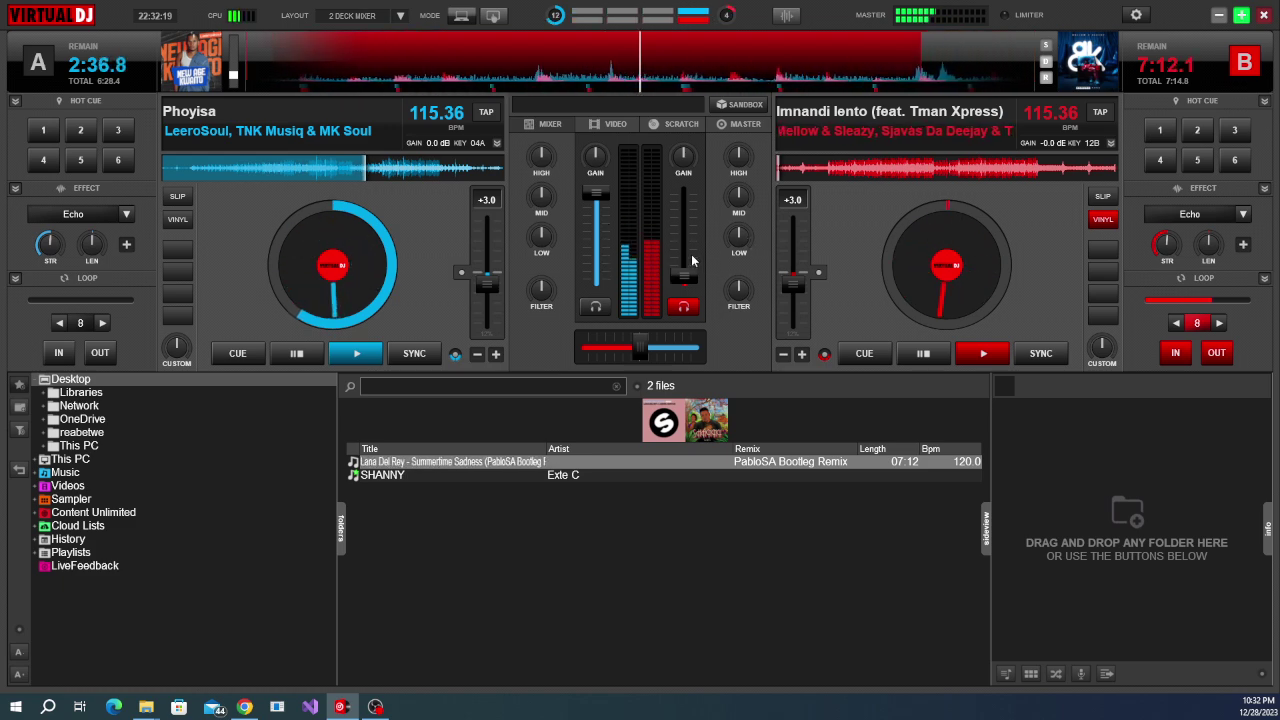
mouse_move(681, 267)
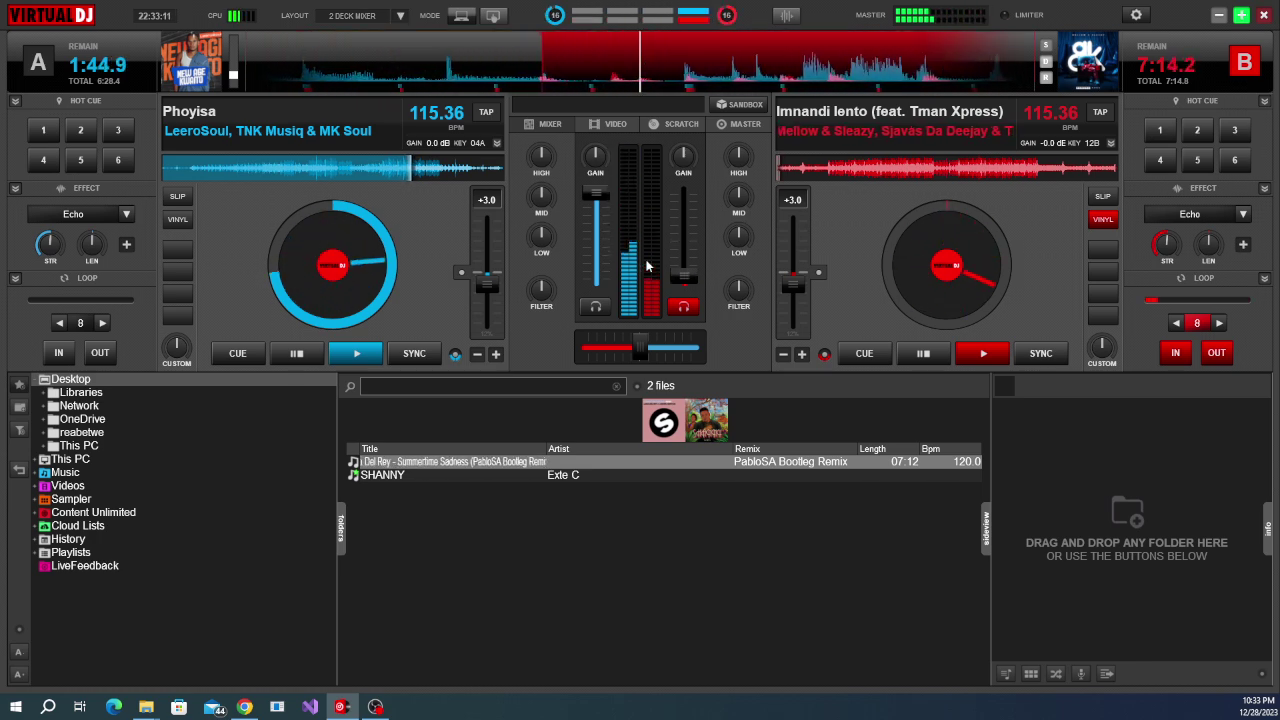
left_click_drag(677, 265, 693, 266)
left_click(686, 251)
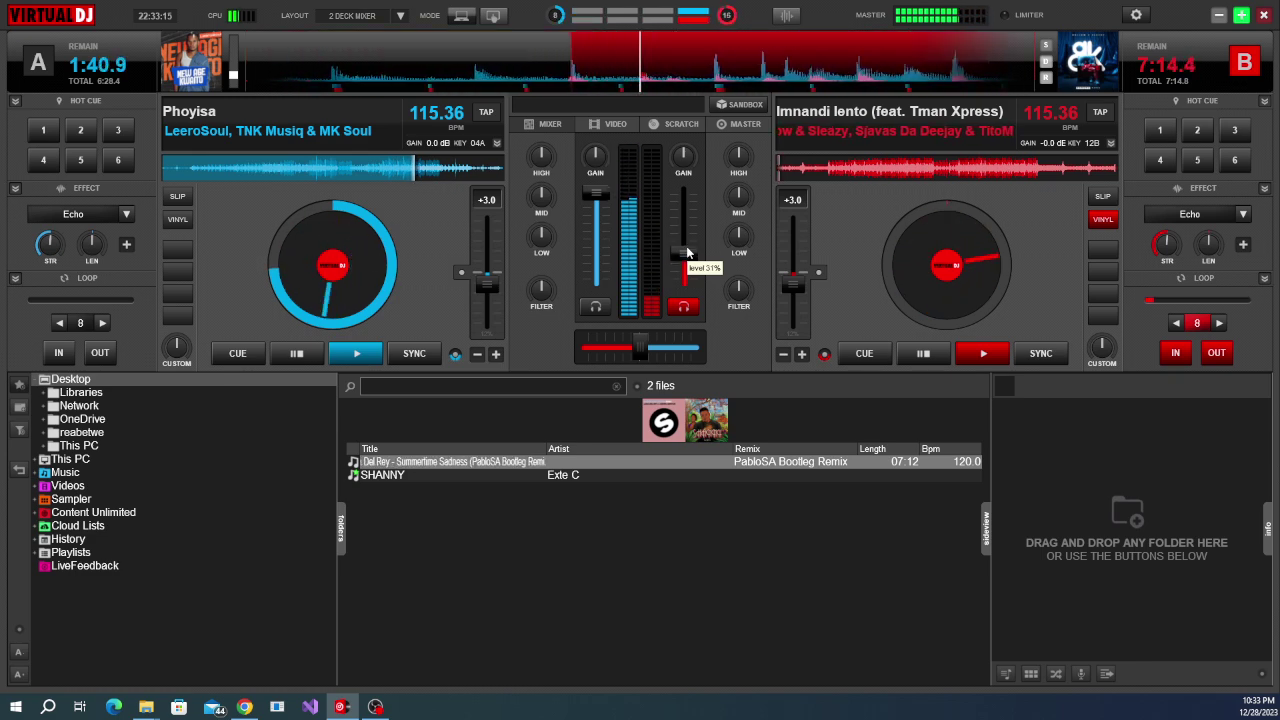
left_click_drag(686, 251, 695, 247)
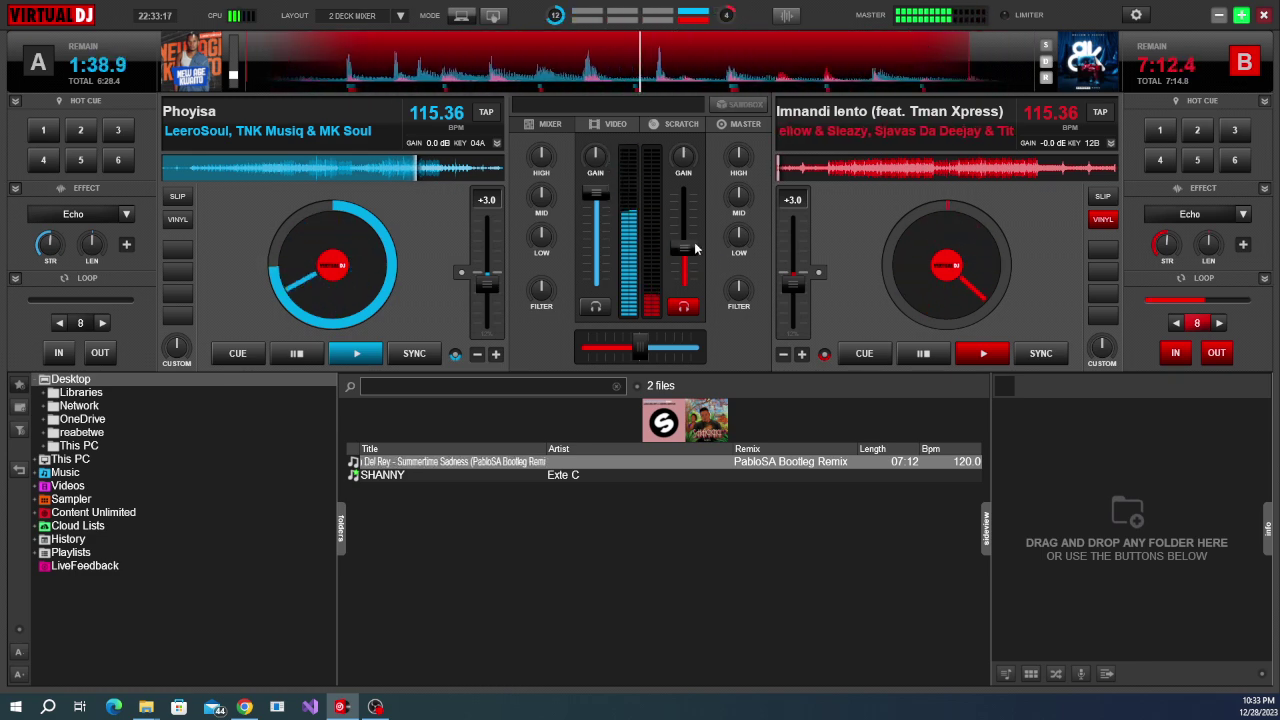
scroll(695, 247, "up", 3)
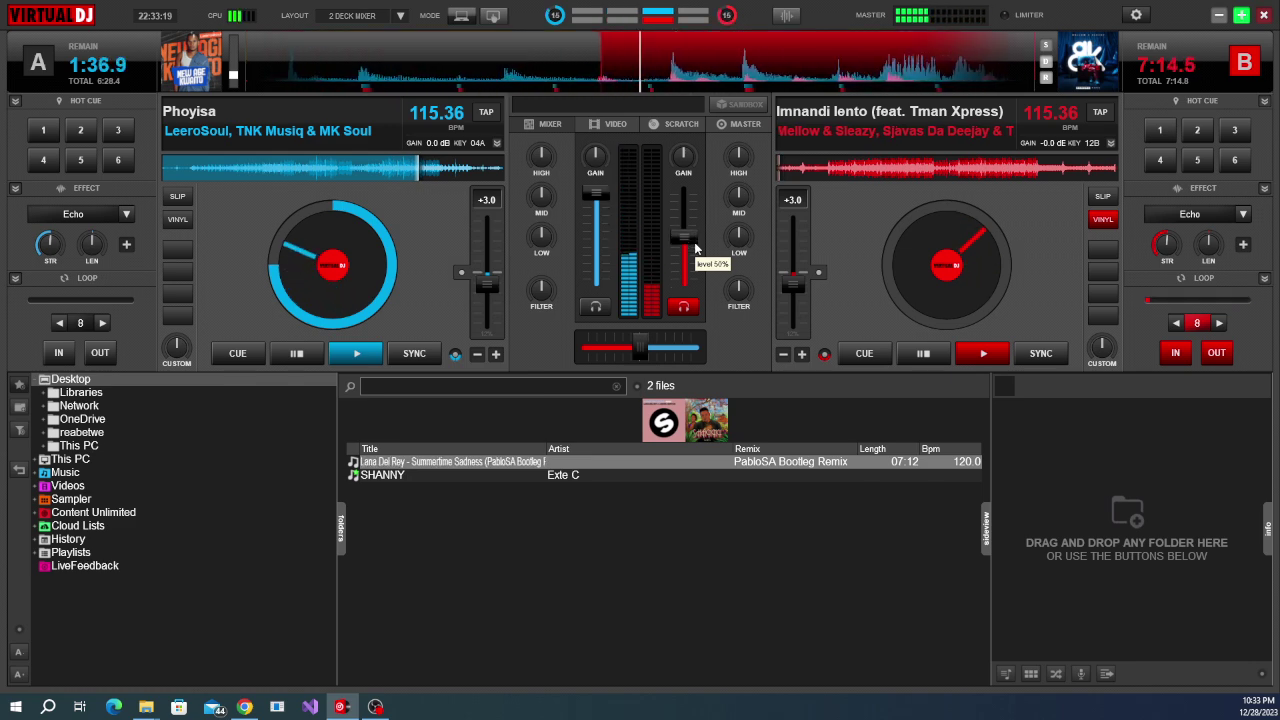
scroll(695, 247, "up", 2)
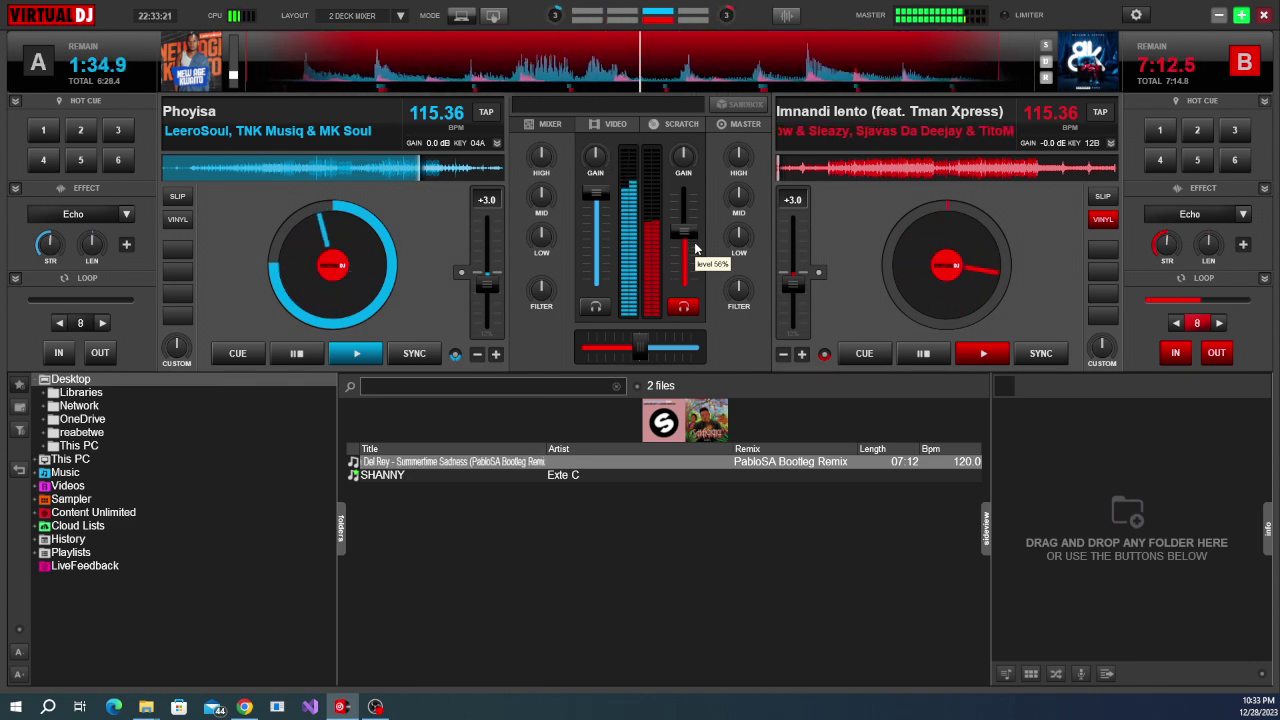
mouse_move(680, 230)
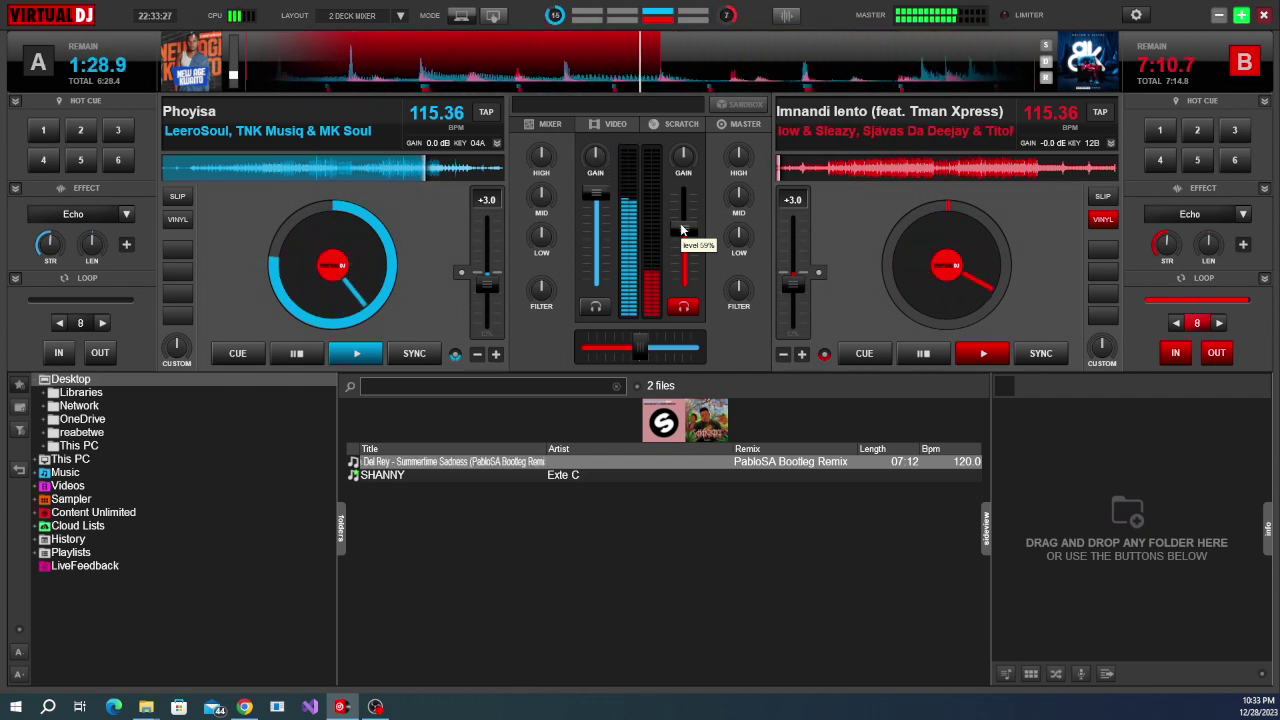
scroll(681, 230, "up", 2)
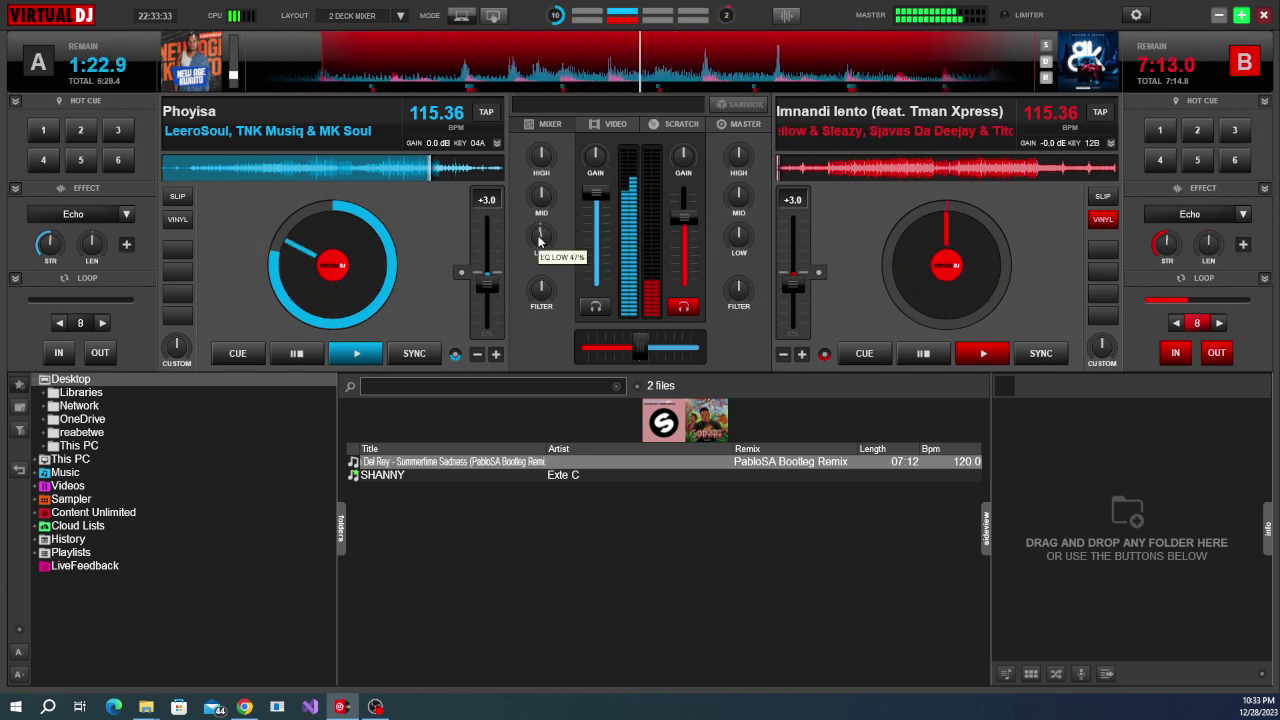
Cut deck A's low EQ to 19% while nudging deck B's volume fader slightly higher.
scroll(686, 218, "up", 1)
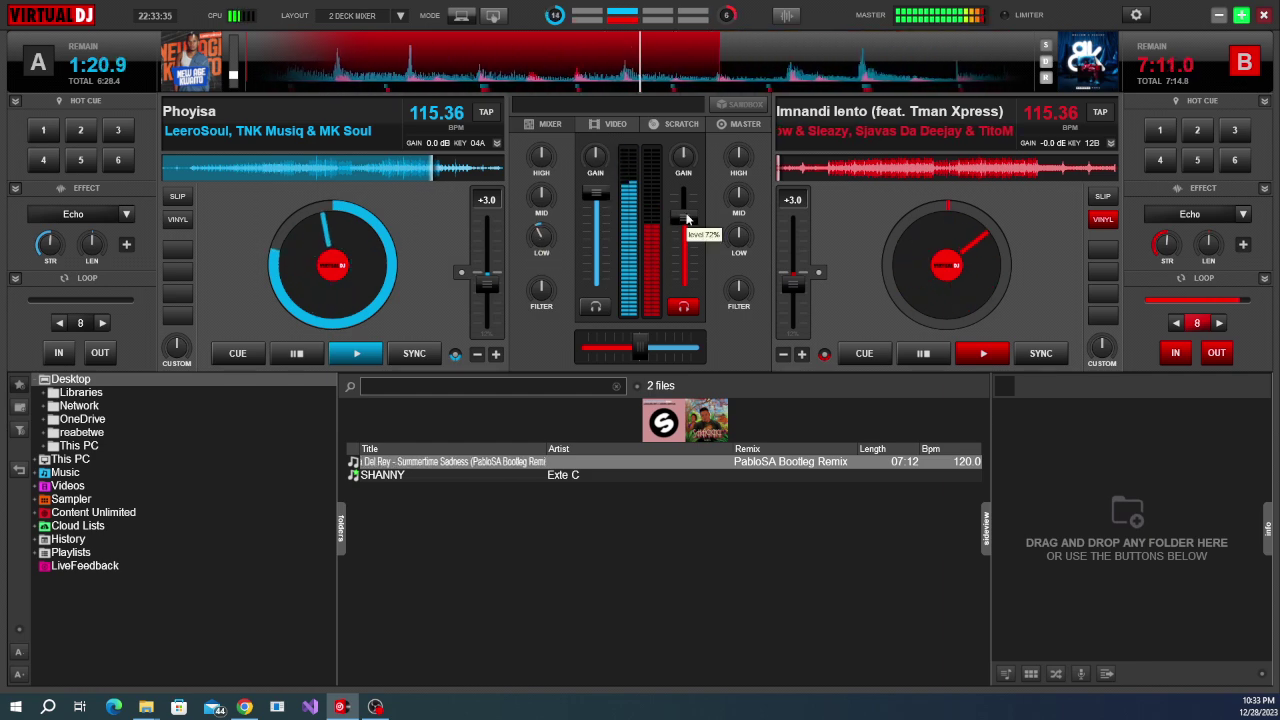
scroll(686, 218, "up", 1)
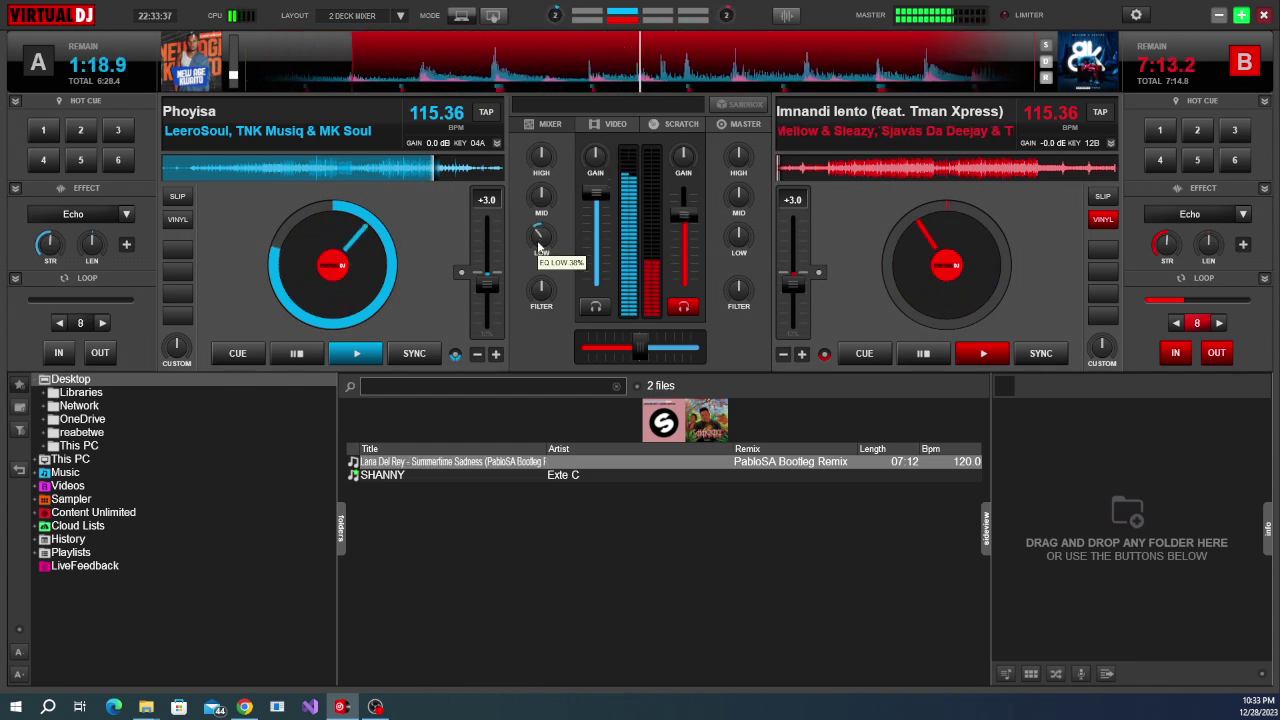
scroll(538, 245, "down", 5)
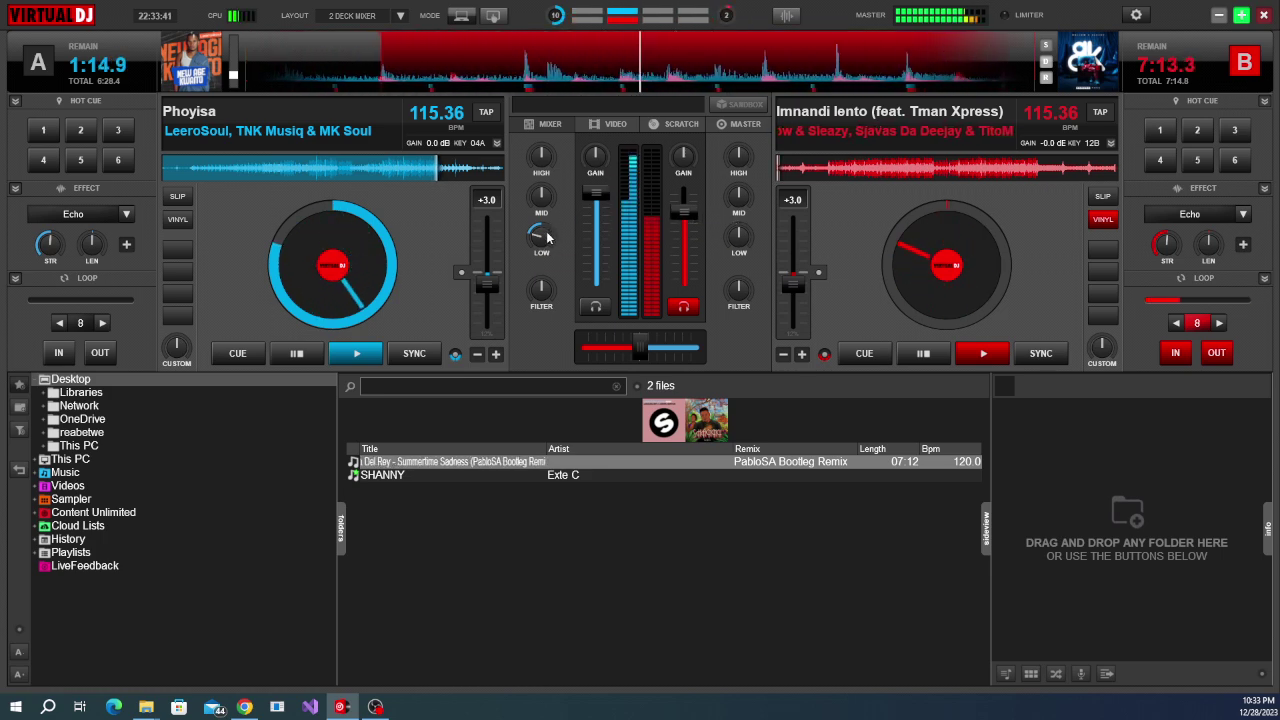
scroll(547, 237, "down", 3)
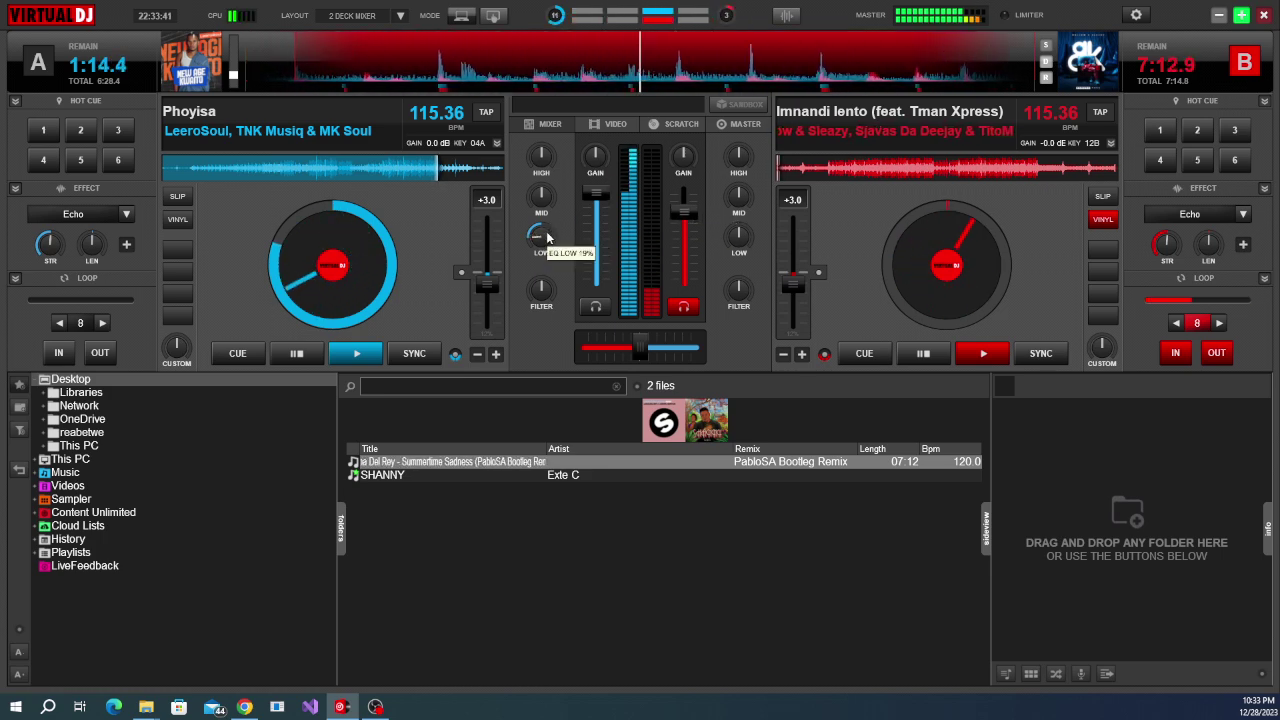
Release the 8-beat loop on deck B and bring its volume fader up to full.
left_click(1196, 323)
left_click_drag(685, 213, 685, 207)
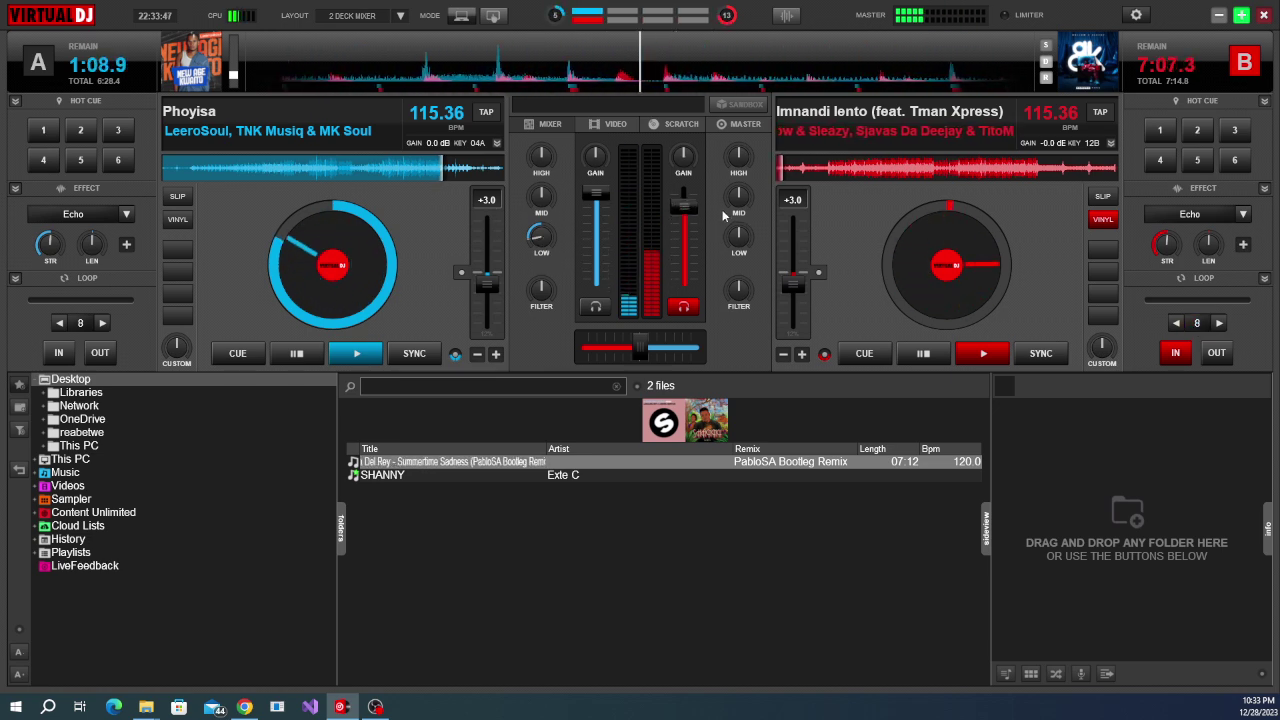
mouse_move(692, 205)
scroll(697, 209, "up", 3)
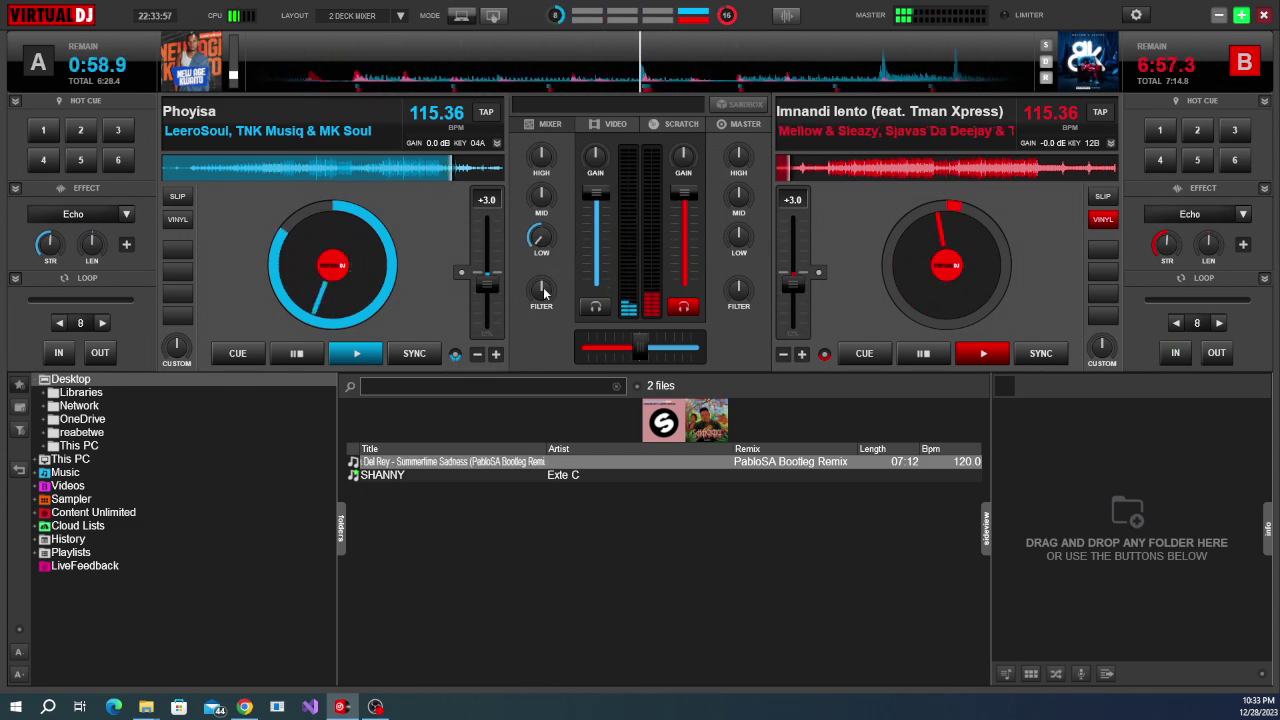
Sweep deck A's filter down gradually as a low-pass until the cutoff reaches 62 Hz.
scroll(543, 291, "down", 4)
scroll(543, 291, "down", 2)
scroll(543, 291, "down", 2)
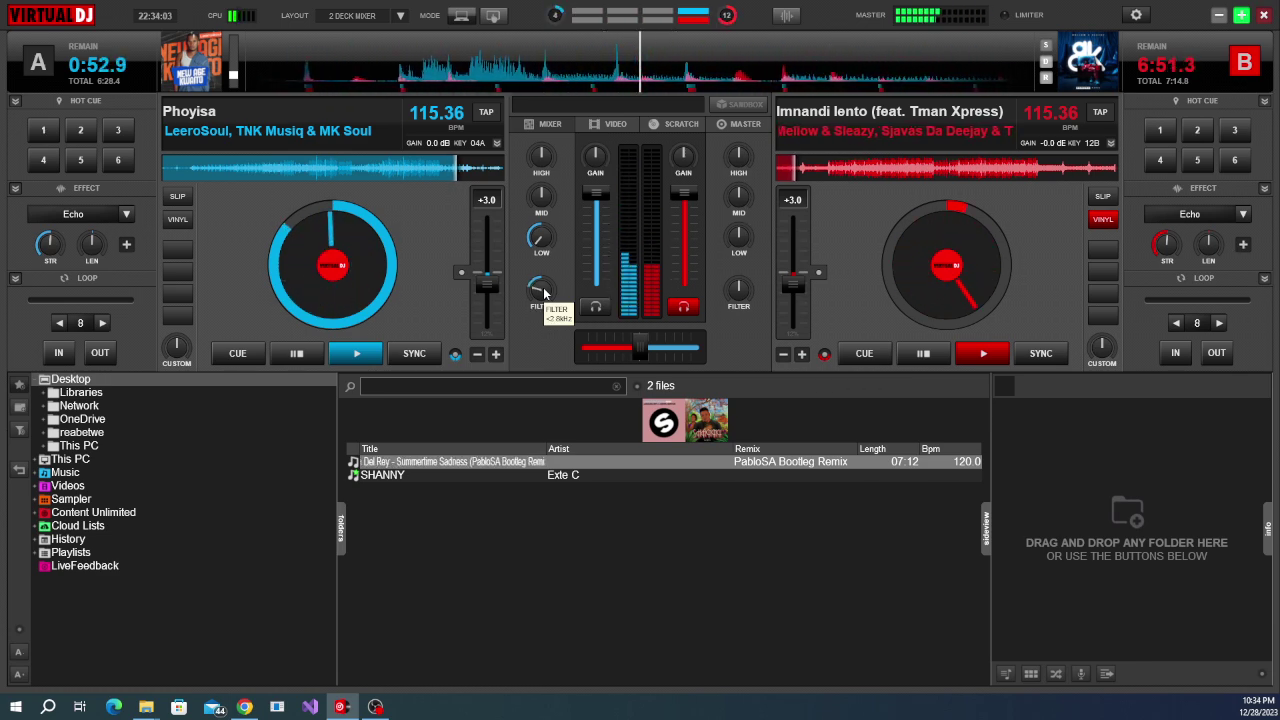
scroll(543, 291, "down", 2)
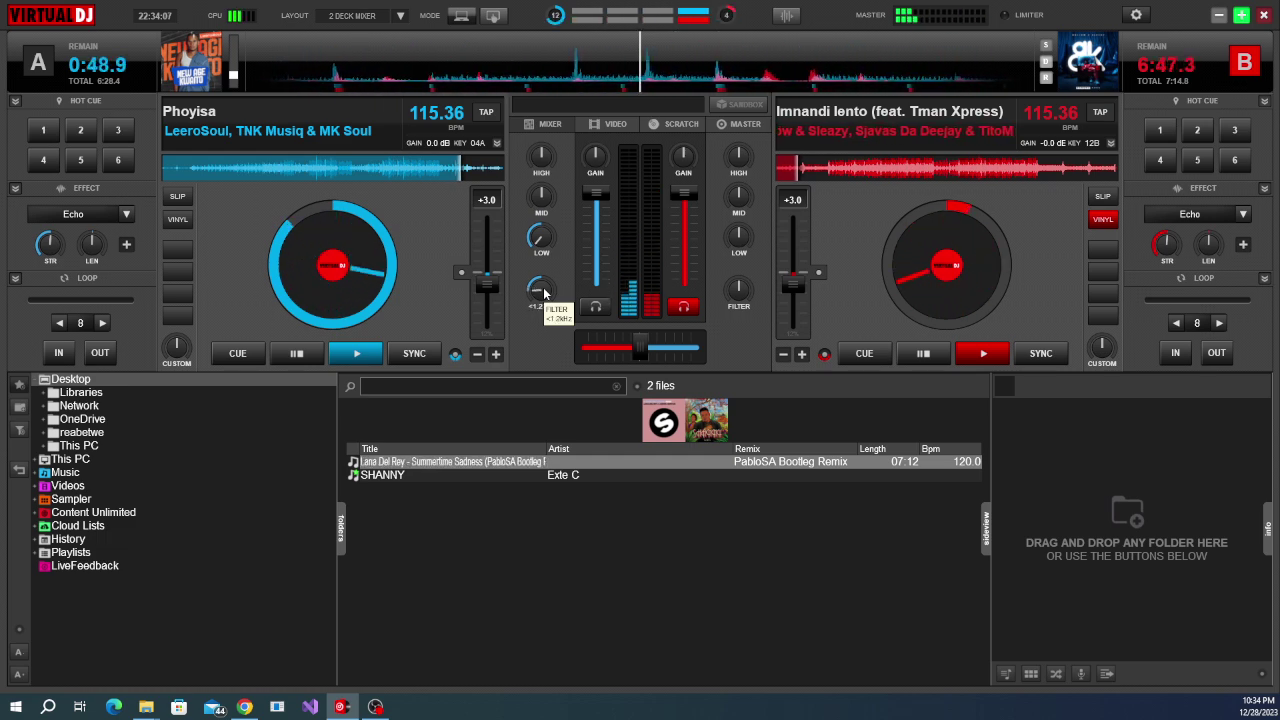
scroll(543, 291, "down", 2)
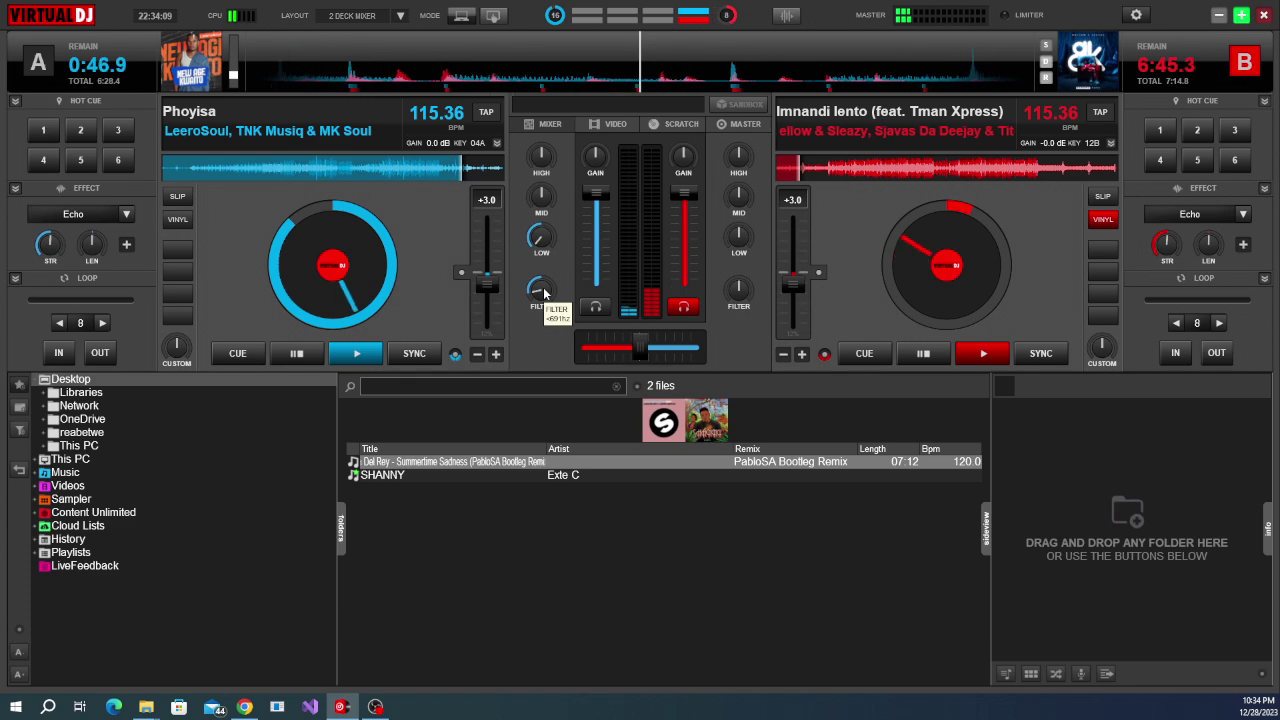
scroll(543, 291, "down", 2)
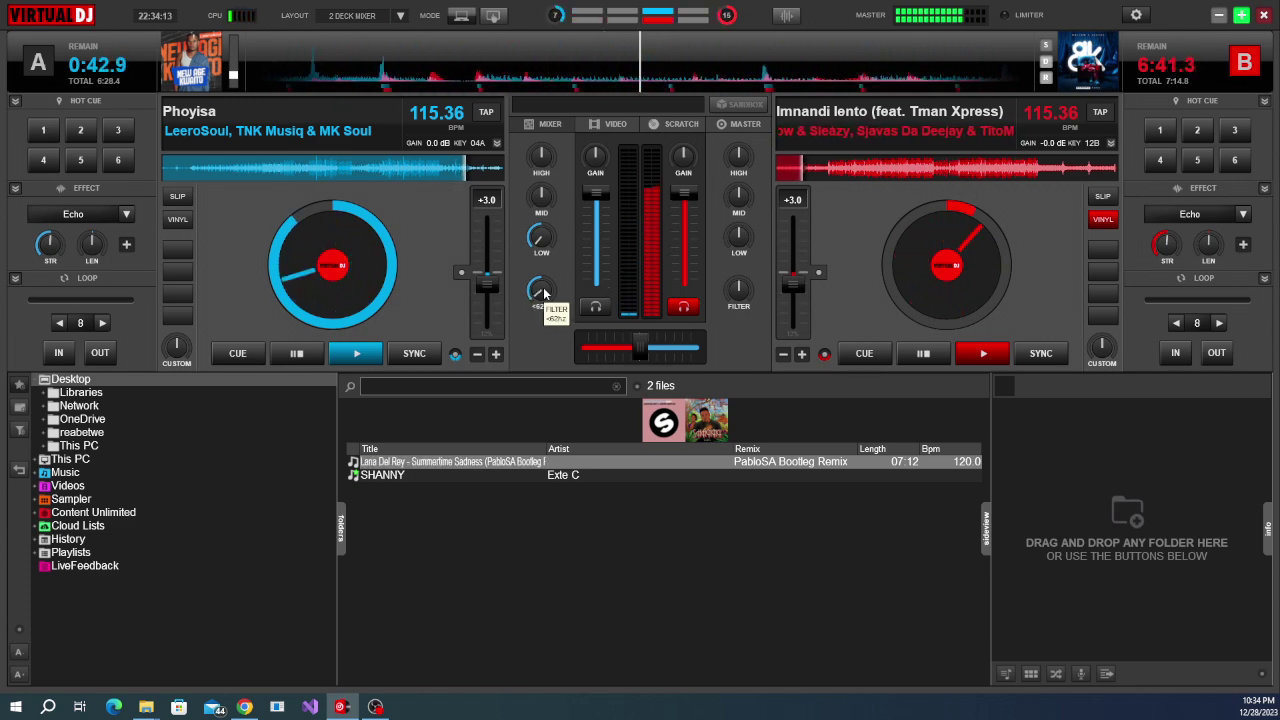
Fade out deck A by lowering its volume fader gradually to about 18%.
scroll(596, 240, "down", 1)
scroll(596, 240, "down", 2)
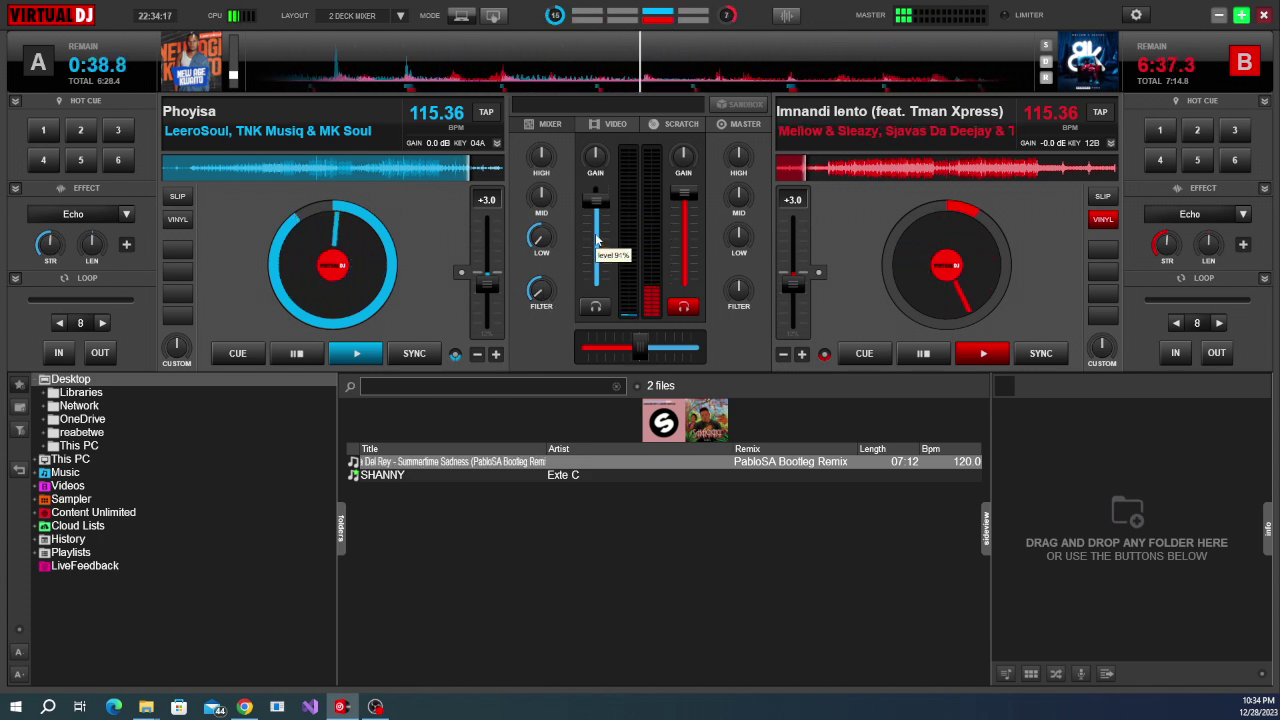
scroll(596, 240, "down", 3)
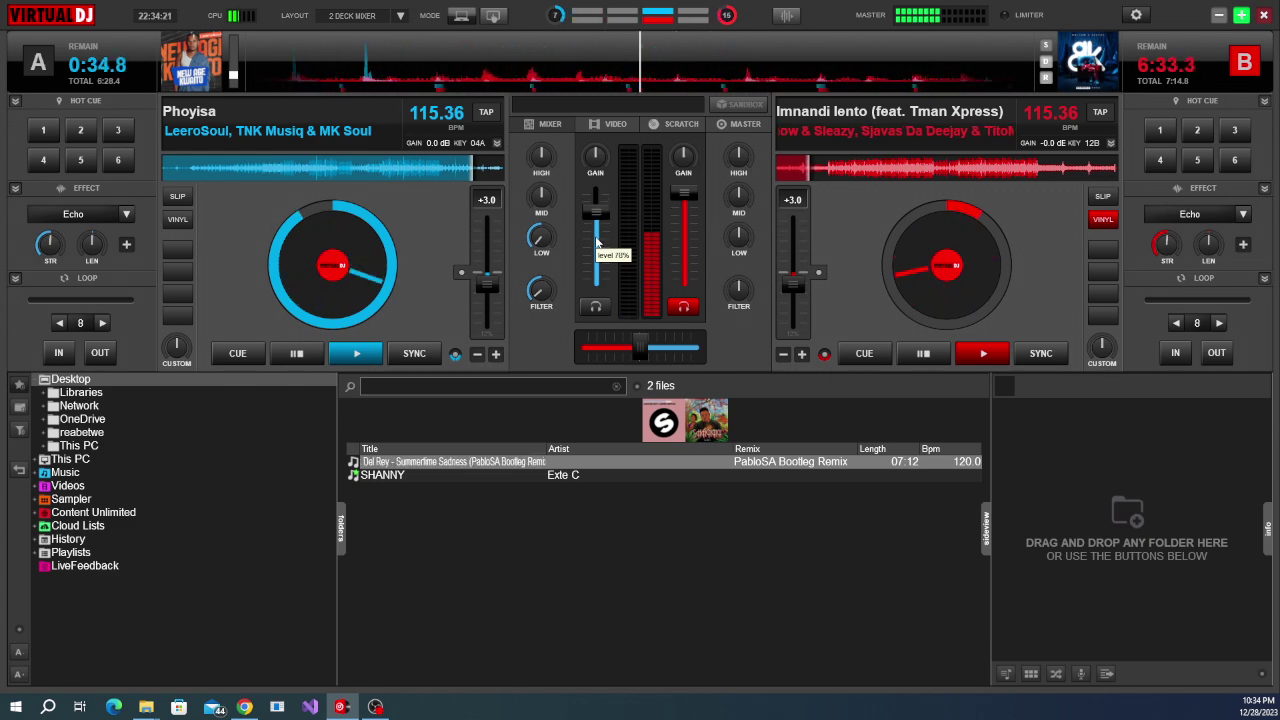
scroll(598, 250, "down", 6)
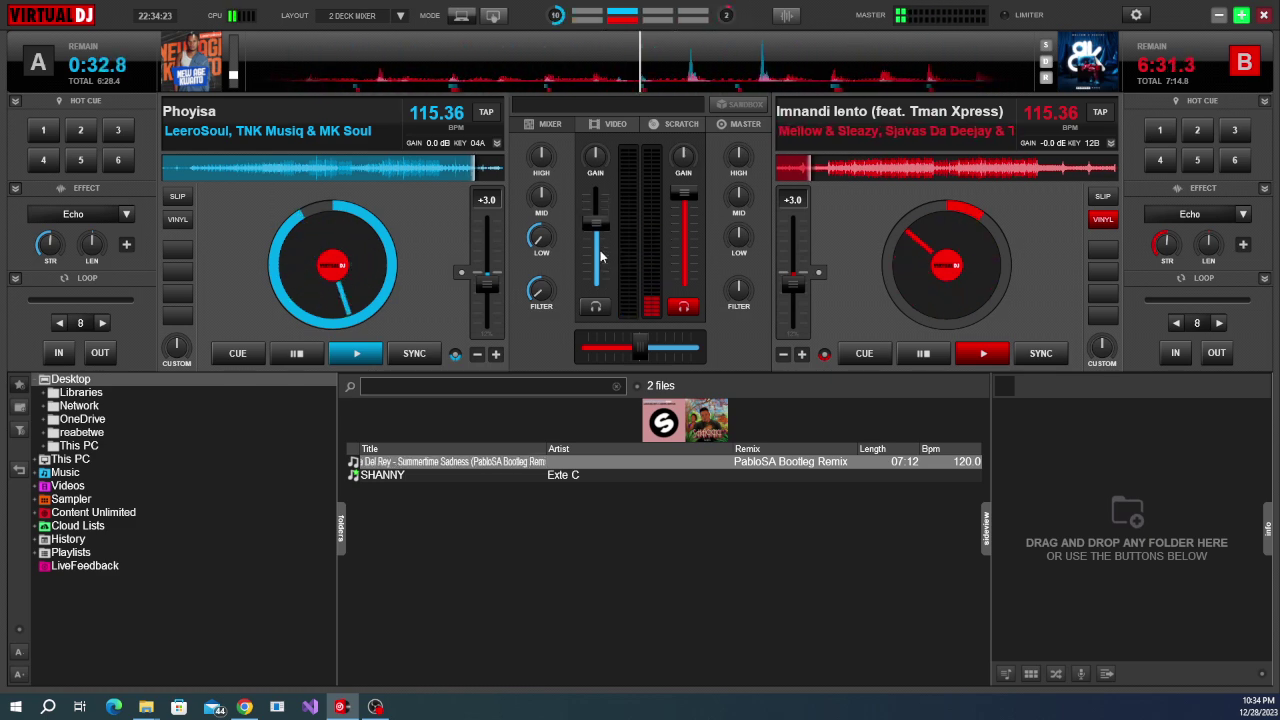
scroll(600, 256, "down", 8)
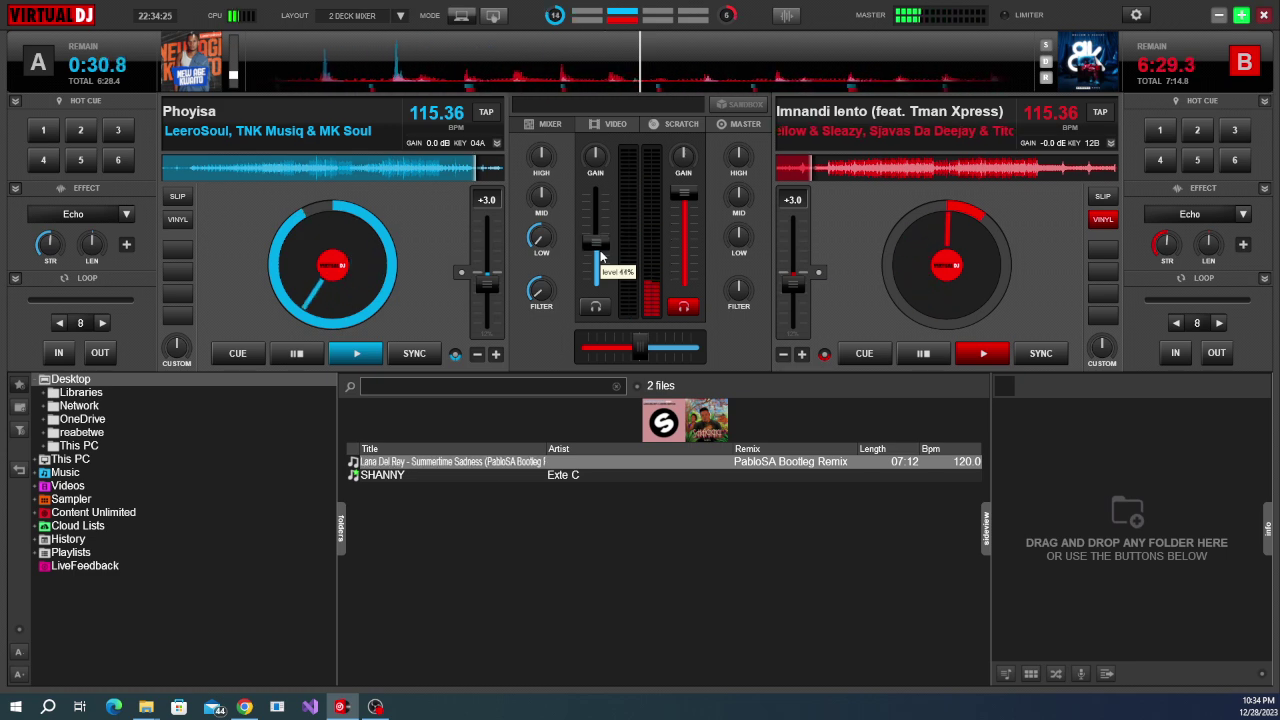
scroll(600, 260, "down", 7)
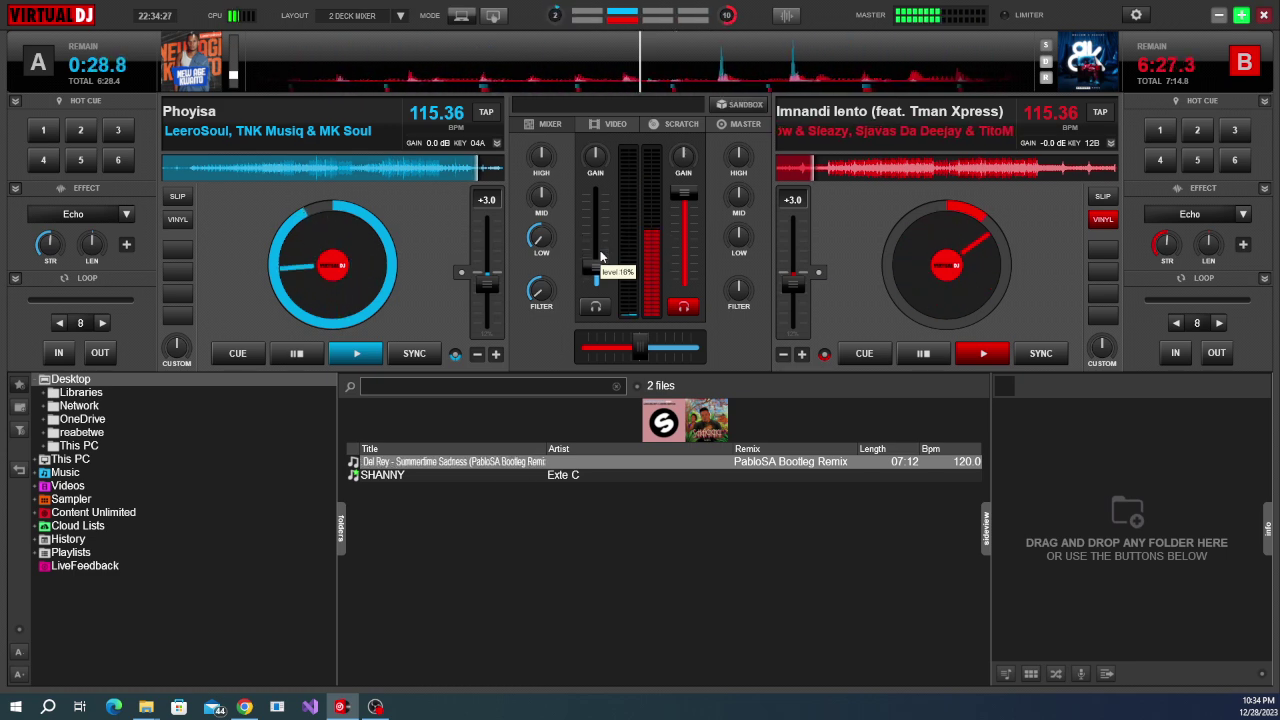
Cue deck A and reset its filter and low EQ to their neutral centre positions.
left_click(250, 353)
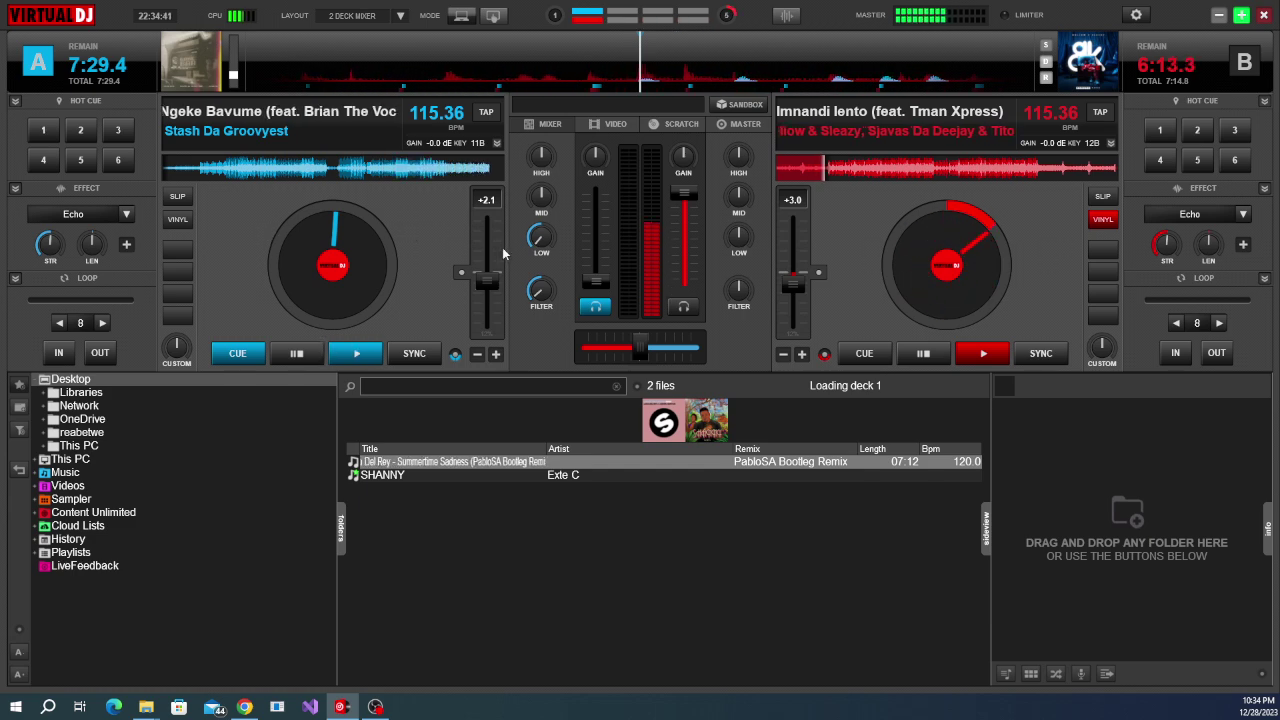
double_click(540, 289)
double_click(541, 238)
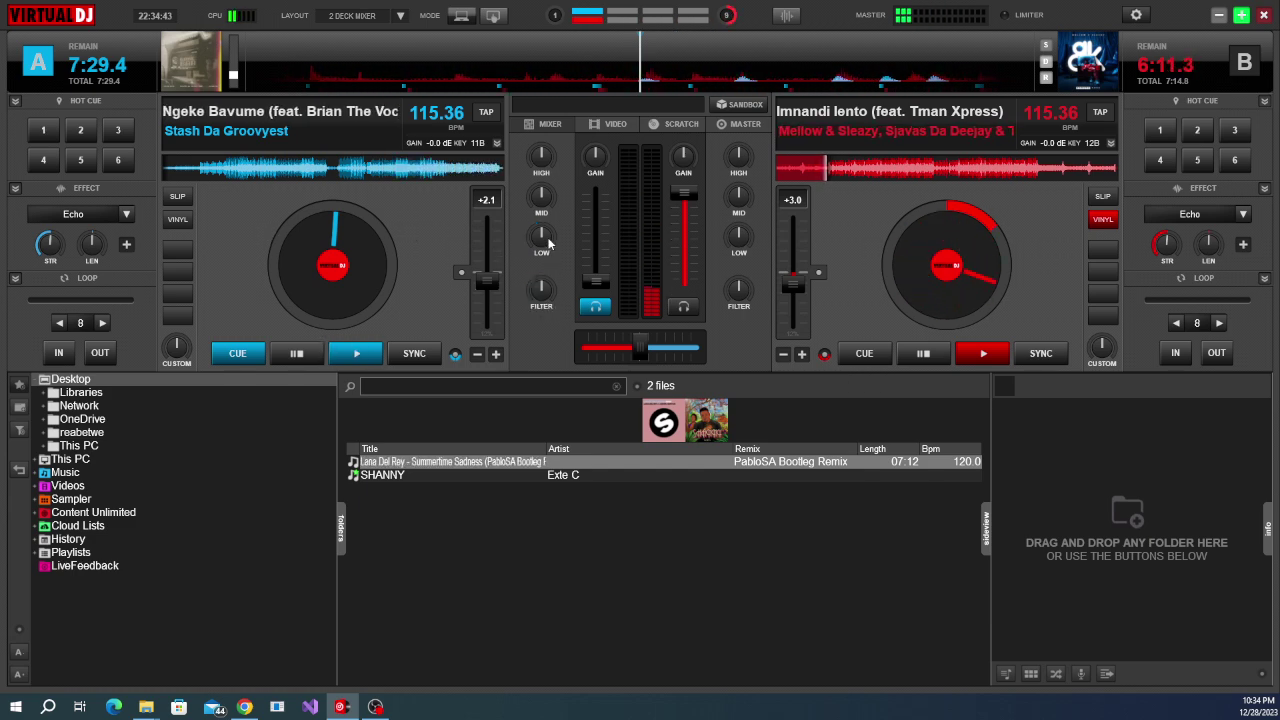
Activate an 8-beat loop on deck A and bring its volume fader up to slightly over half.
left_click(84, 326)
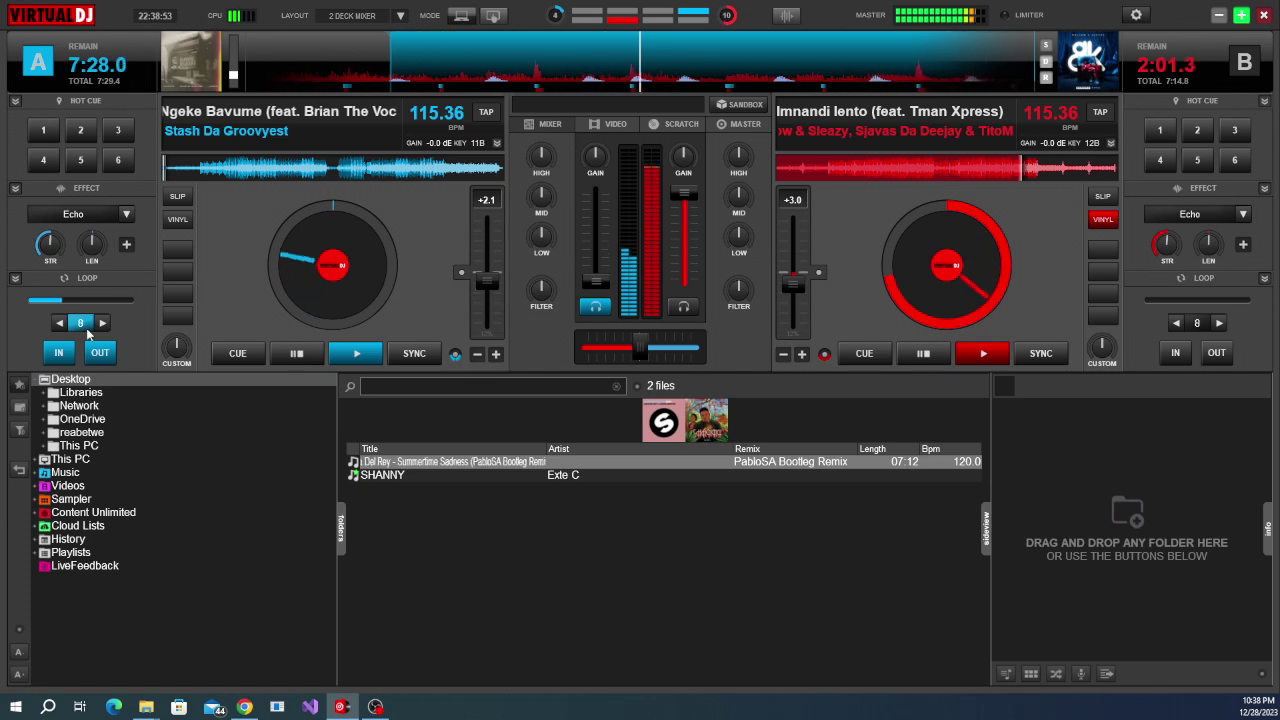
left_click_drag(598, 275, 596, 256)
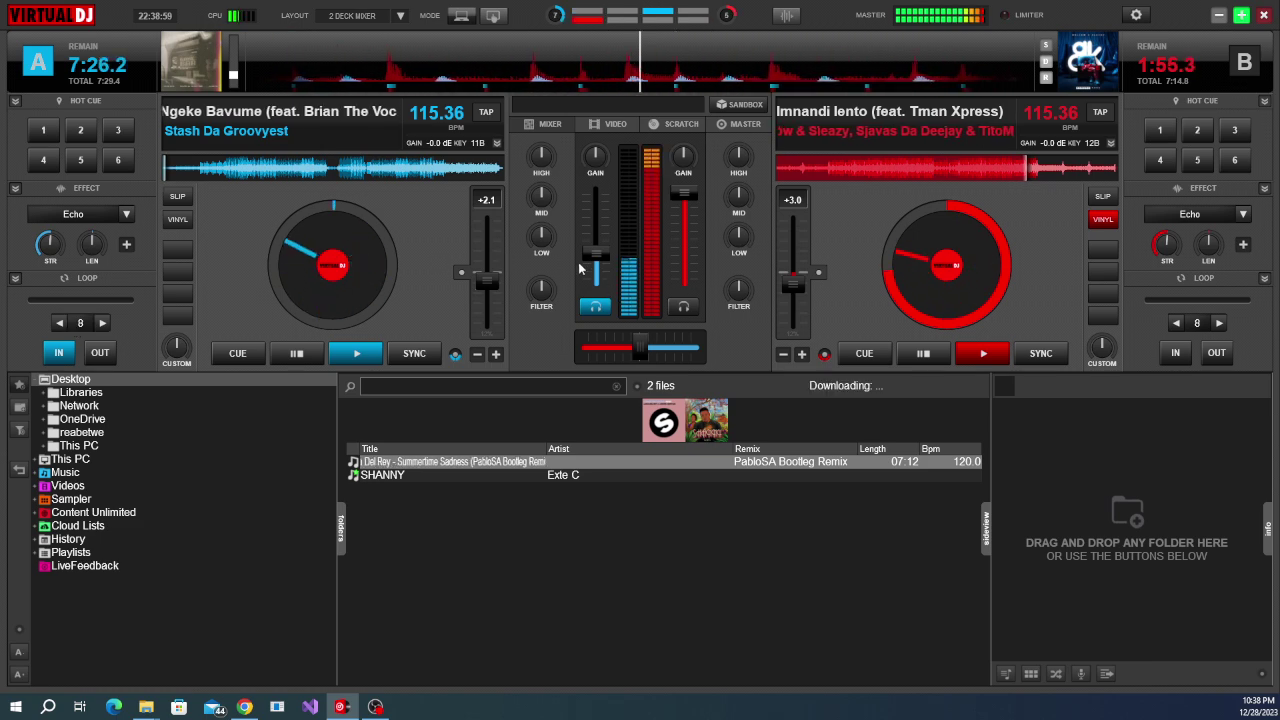
left_click_drag(592, 266, 594, 252)
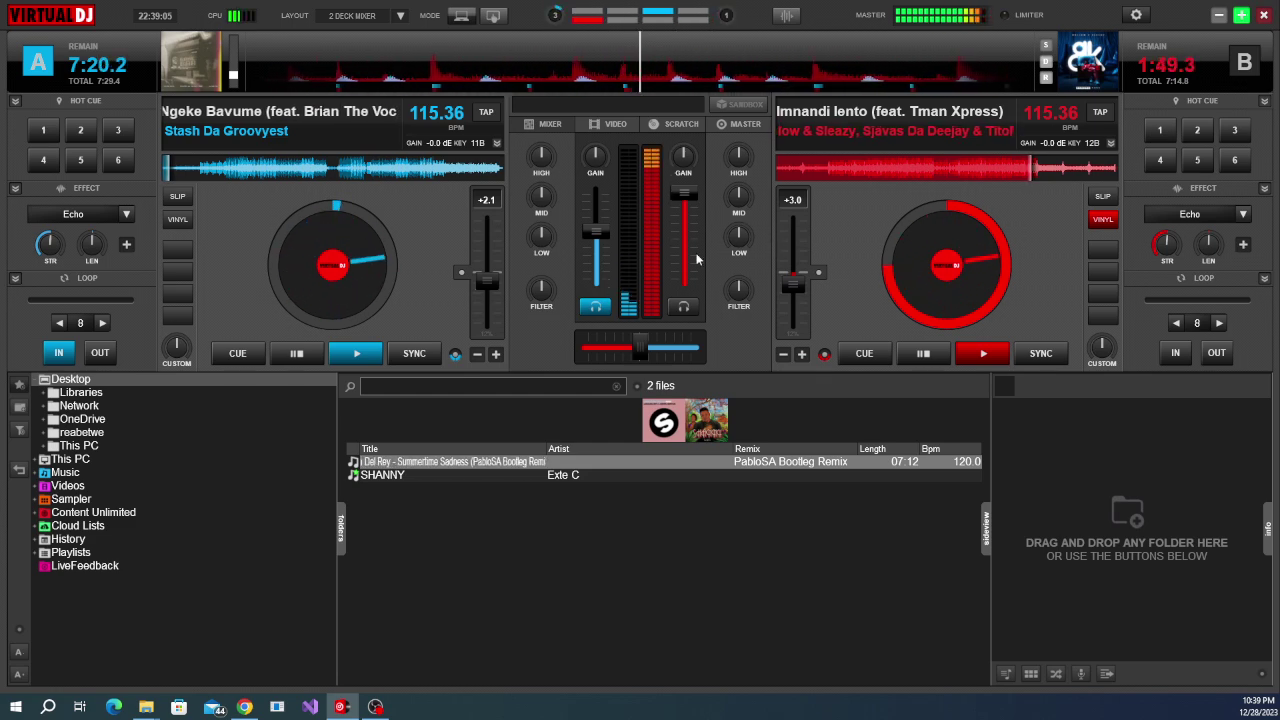
Cut deck B's low EQ in stages while raising deck A's volume fader to full.
left_click_drag(736, 231, 733, 235)
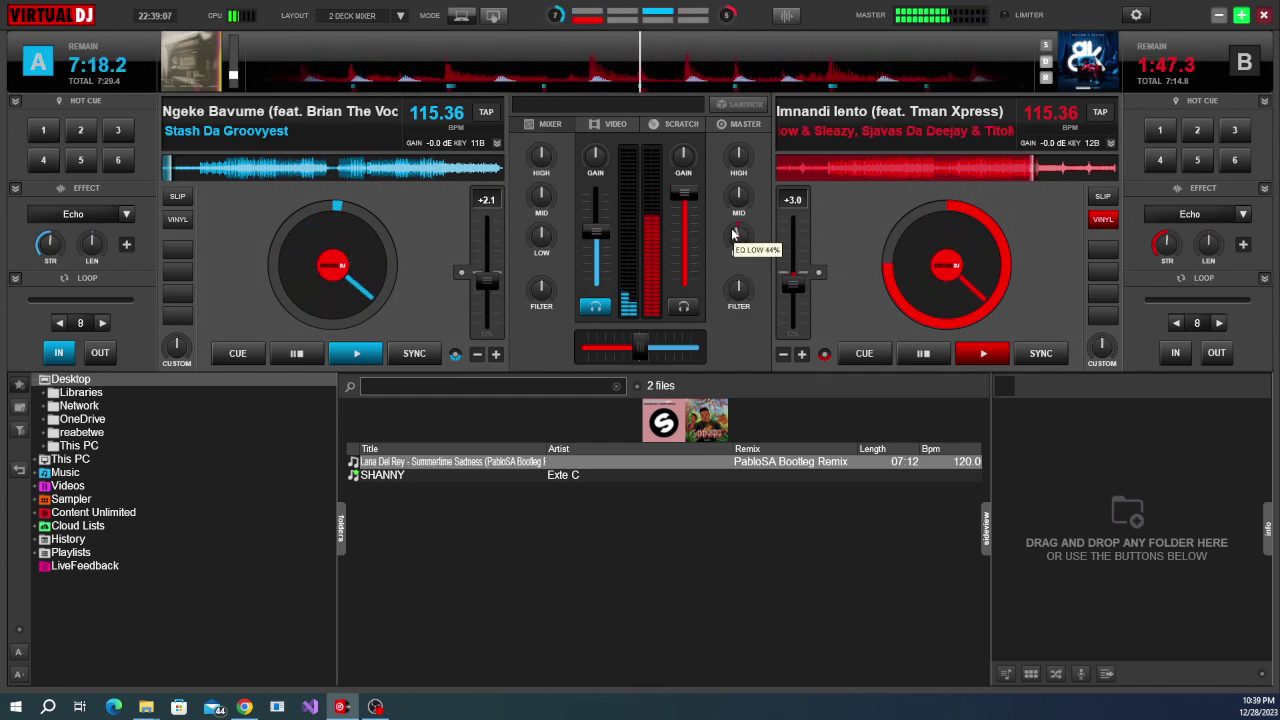
left_click_drag(596, 232, 597, 230)
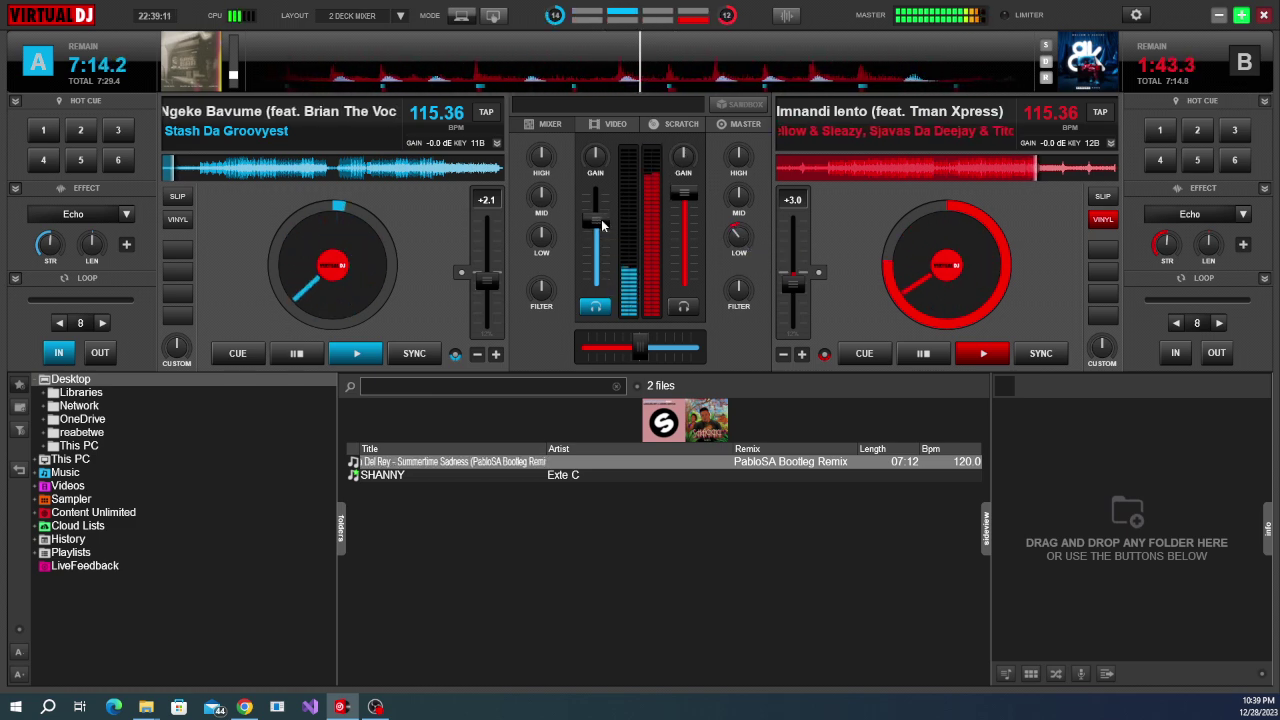
left_click_drag(606, 228, 606, 222)
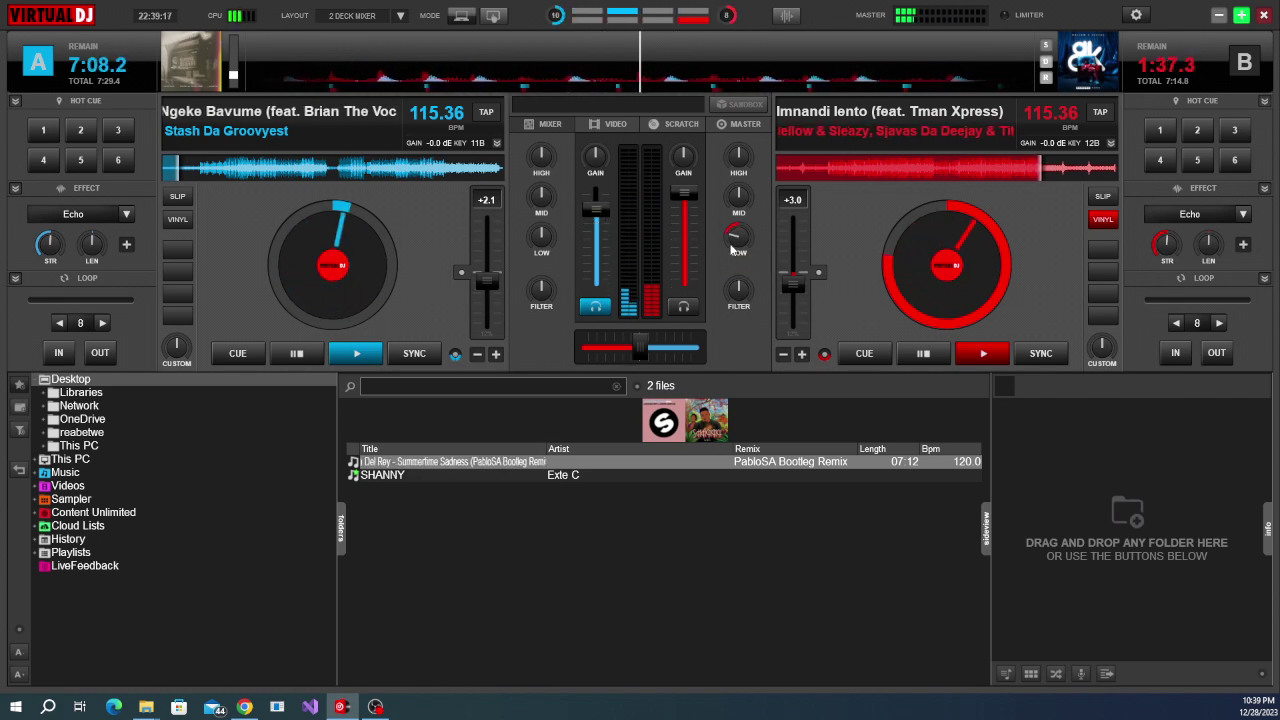
left_click_drag(598, 209, 604, 213)
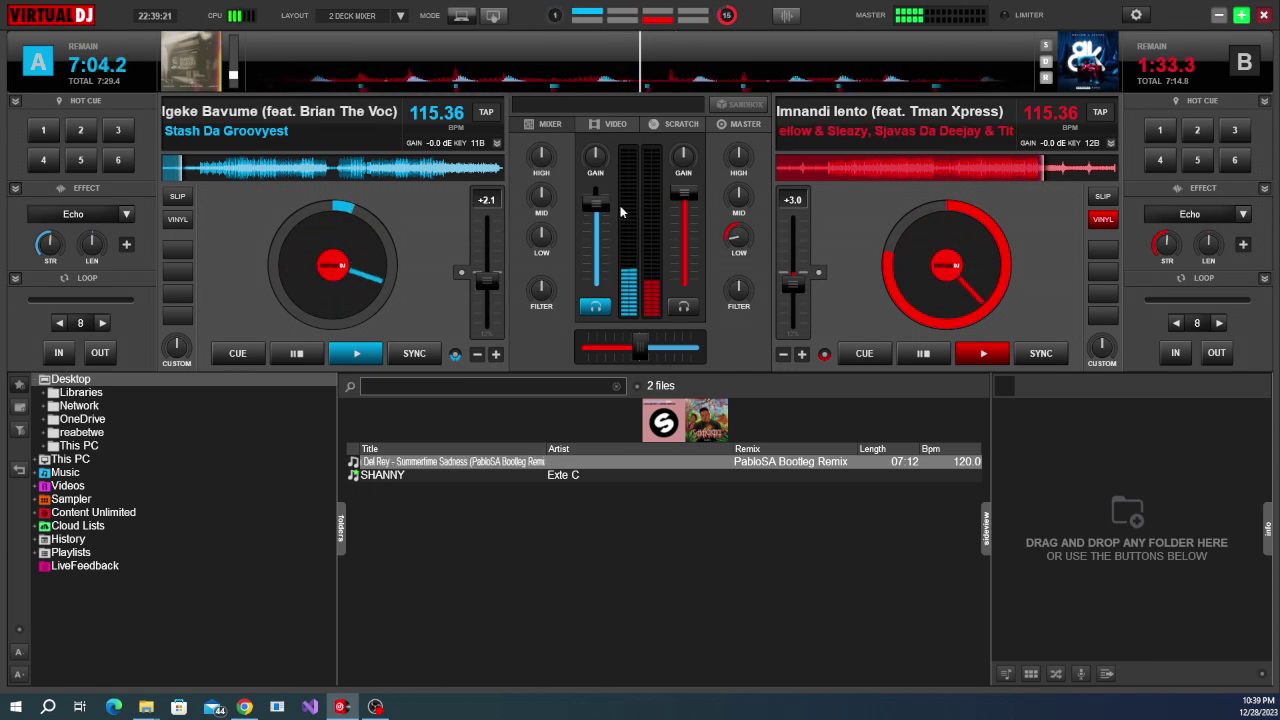
left_click_drag(603, 212, 604, 209)
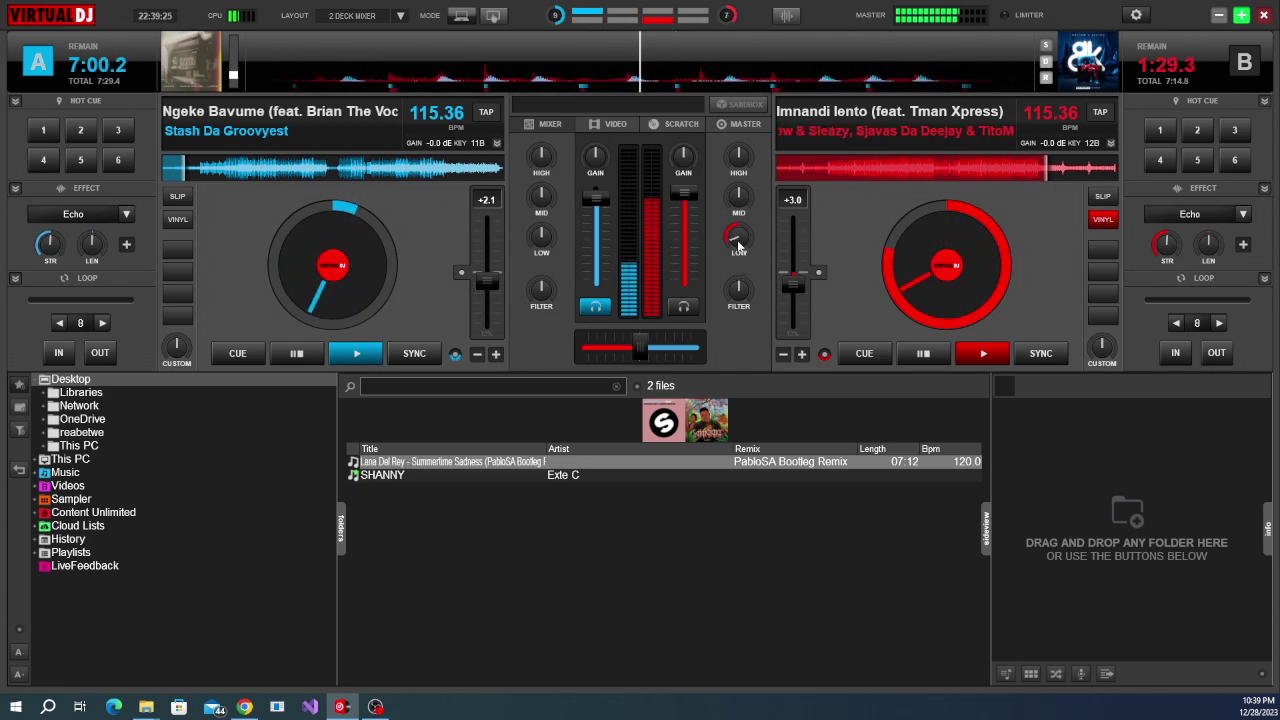
left_click_drag(592, 207, 592, 201)
Sweep deck B's filter upward gradually as a high-pass to thin out the outgoing track.
scroll(744, 300, "up", 1)
scroll(744, 300, "up", 1)
scroll(744, 300, "up", 2)
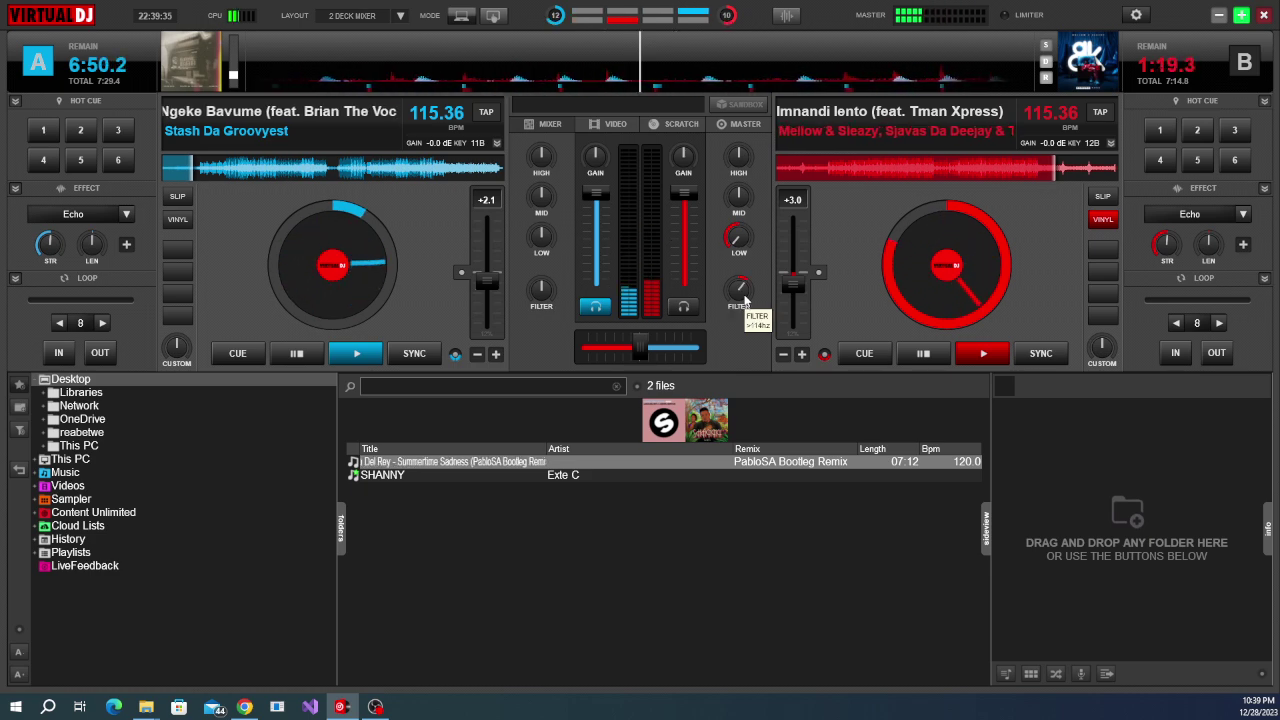
scroll(744, 300, "up", 2)
scroll(744, 300, "up", 1)
scroll(744, 300, "up", 1)
scroll(744, 300, "up", 1)
scroll(744, 300, "up", 2)
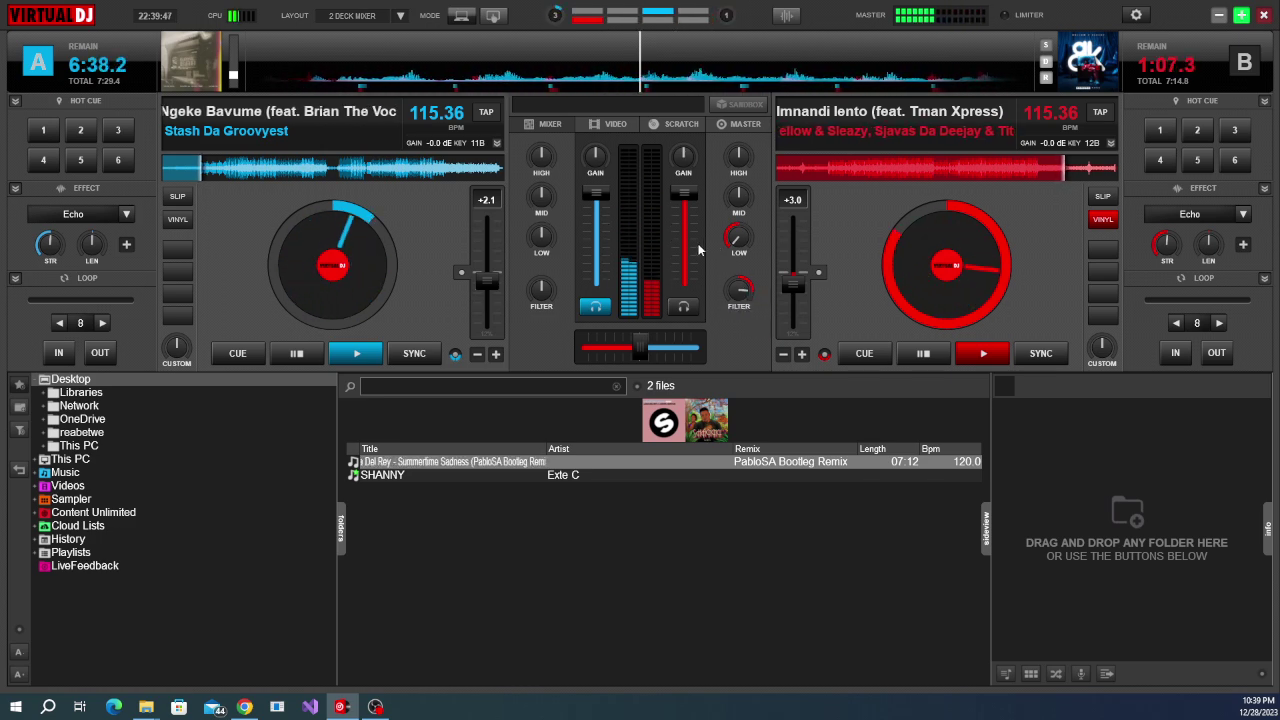
Fade out deck B by lowering its volume fader gradually to 0%.
scroll(737, 300, "up", 1)
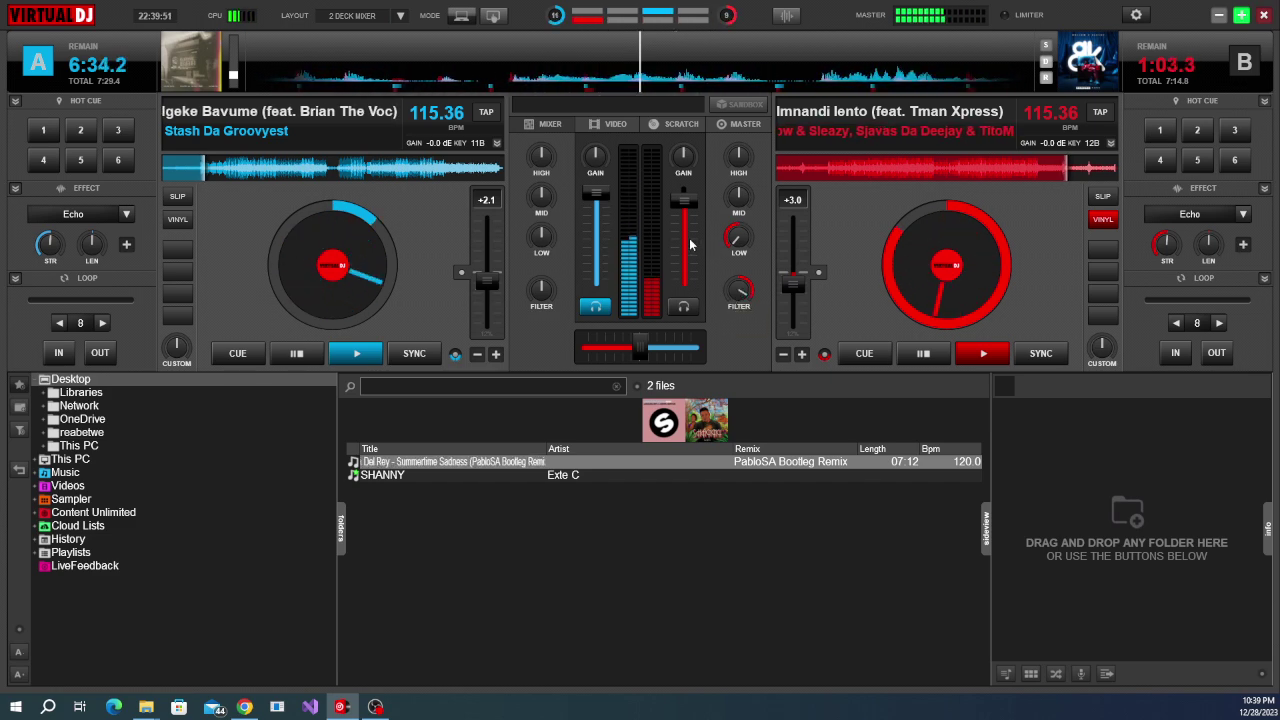
scroll(690, 244, "down", 2)
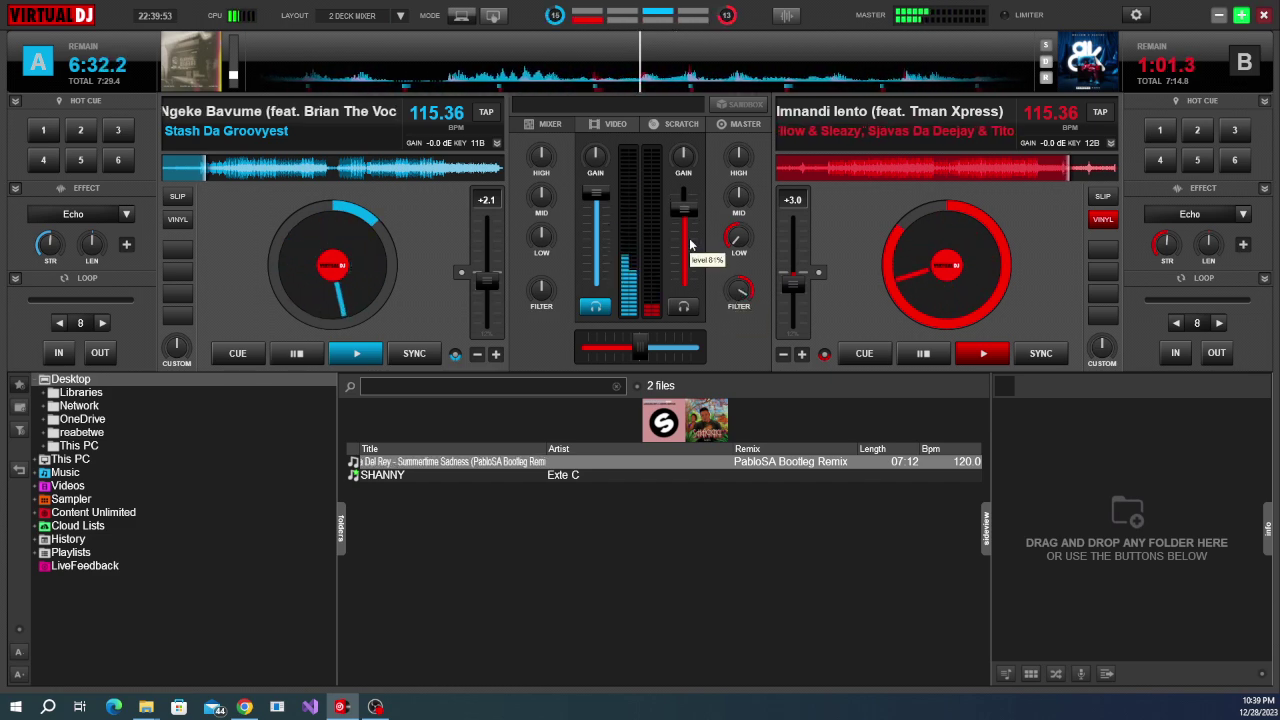
scroll(690, 244, "down", 2)
scroll(690, 244, "down", 4)
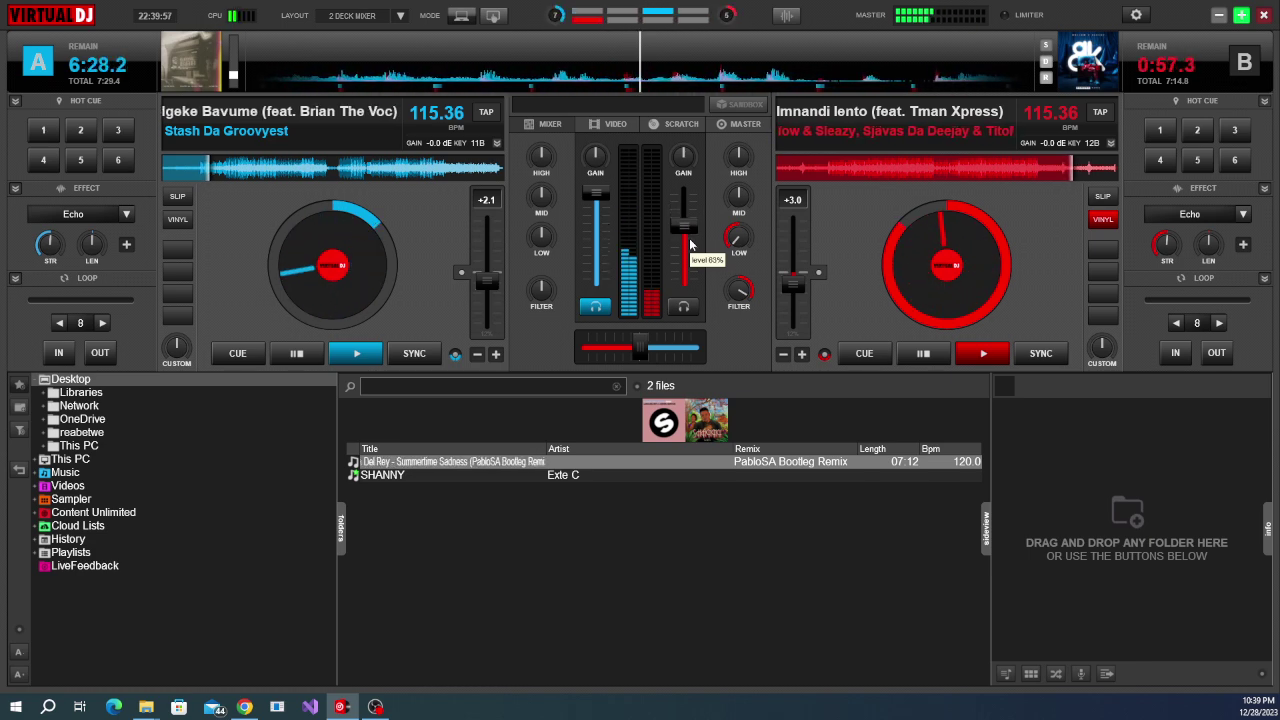
scroll(690, 244, "down", 5)
left_click_drag(690, 244, 690, 283)
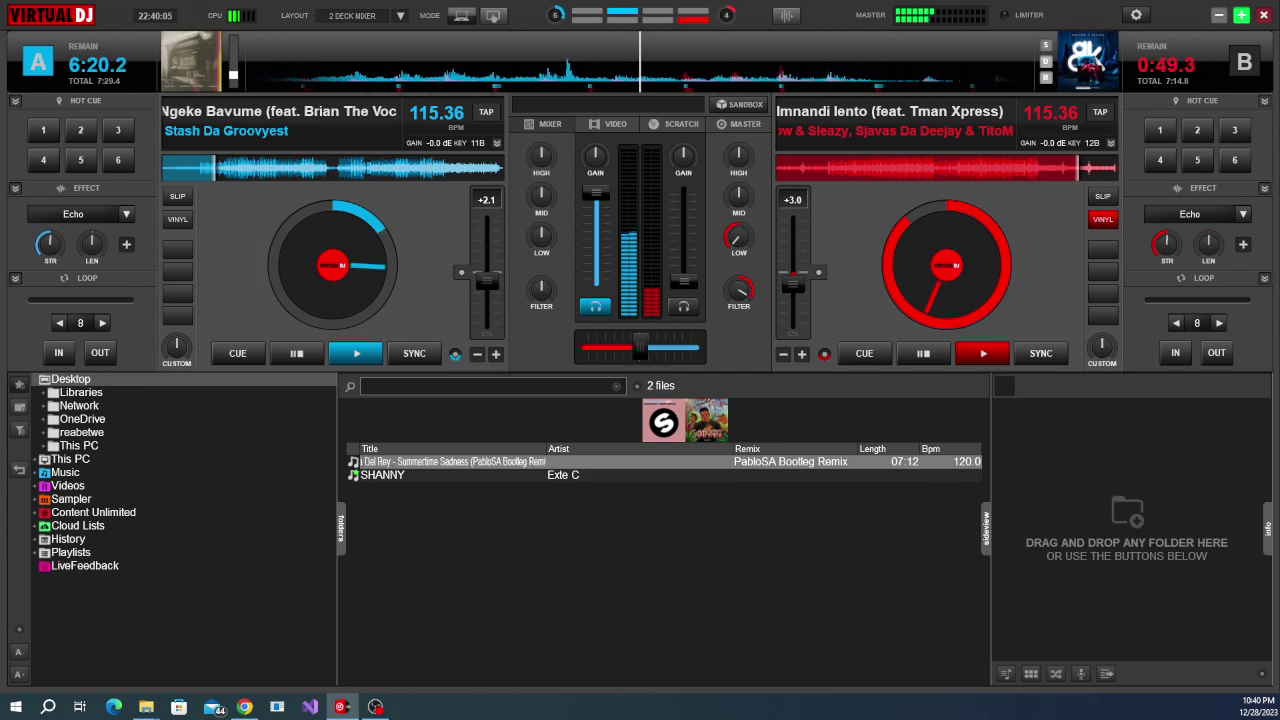
Load "Vini JNR 10 (feat. Soulful Disciple)" onto deck B with neutral filter and low EQ, and start it in an 8-beat loop.
left_click_drag(875, 247, 915, 279)
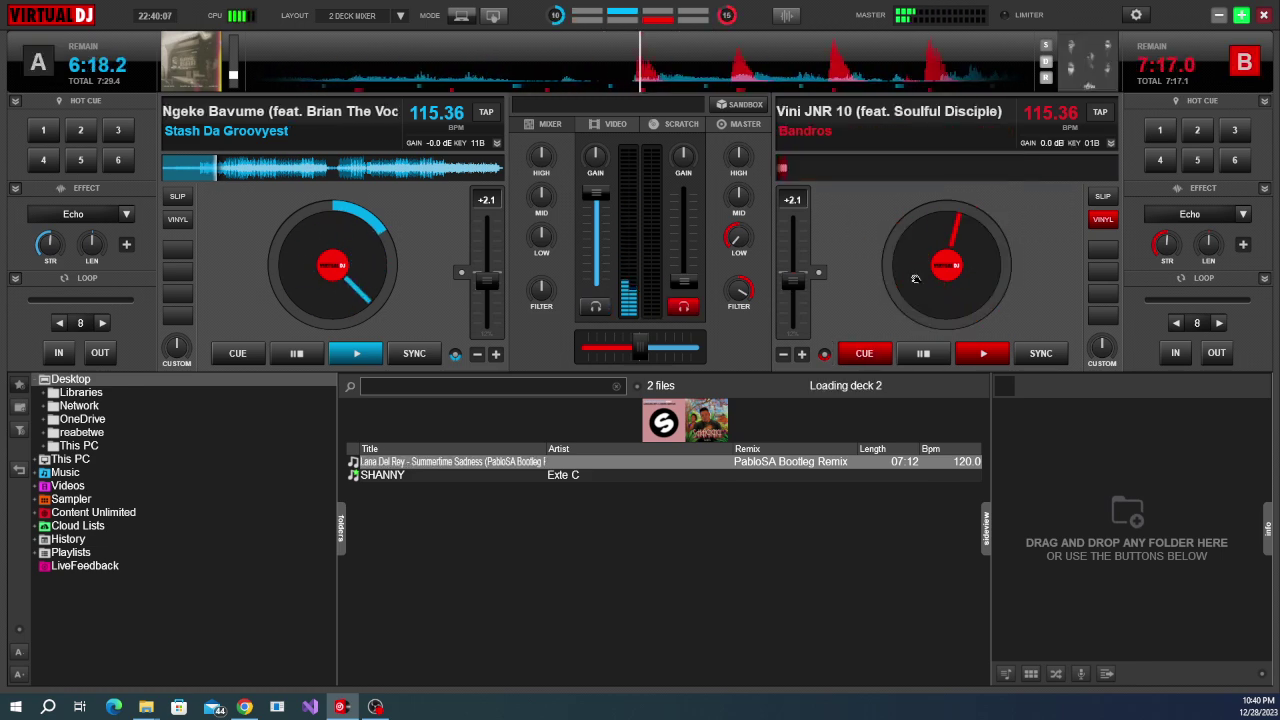
left_click_drag(738, 290, 735, 270)
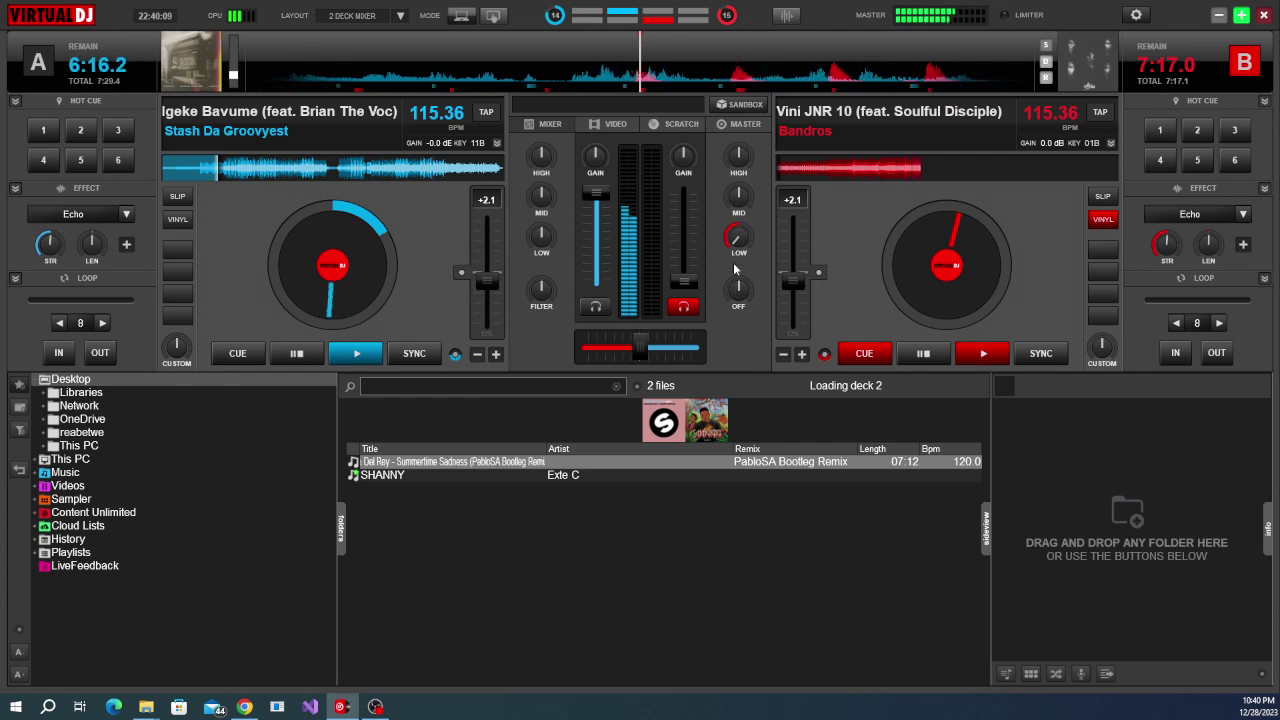
left_click(1196, 324)
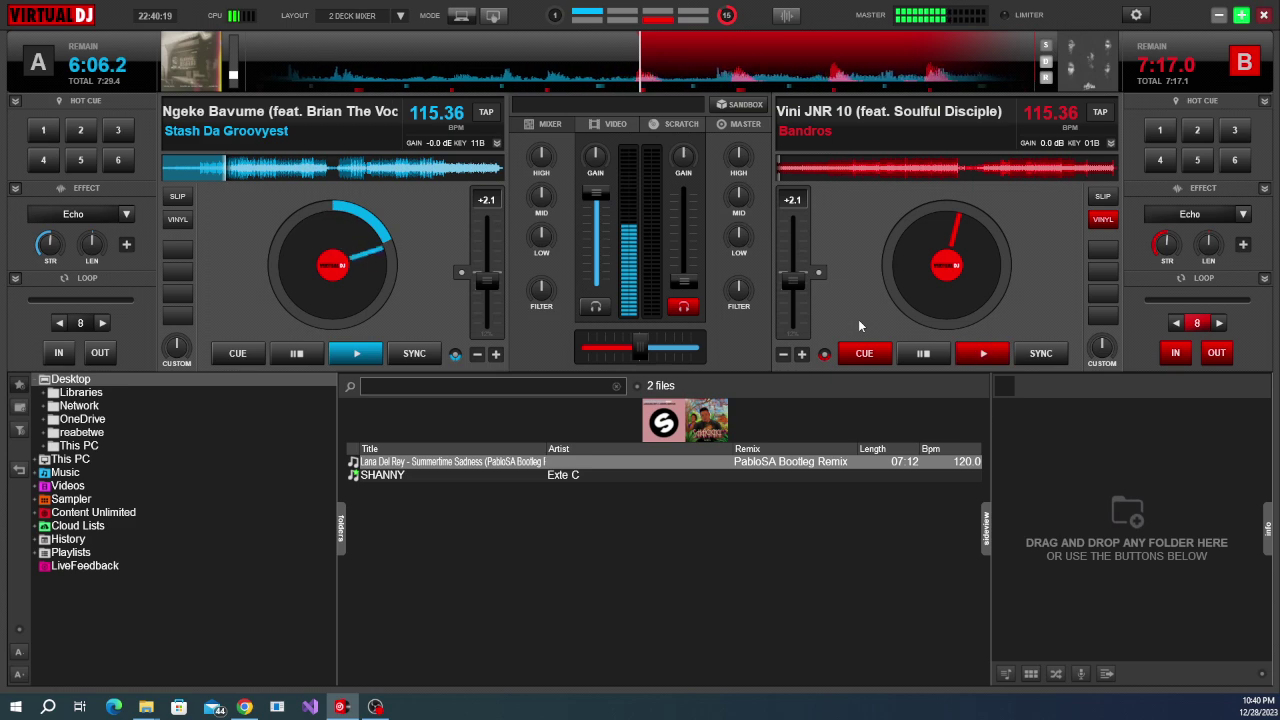
key("space")
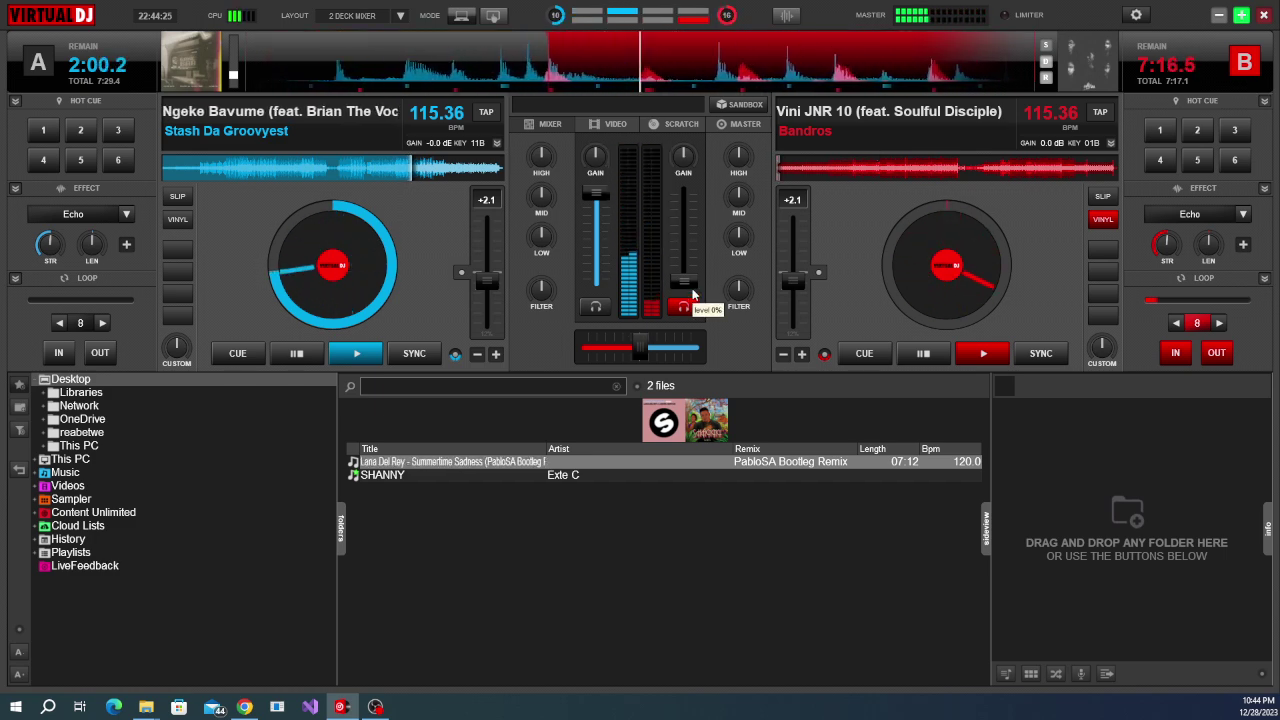
Bring in deck B gradually by raising its volume fader to just under half.
left_click_drag(693, 292, 693, 284)
scroll(693, 284, "up", 5)
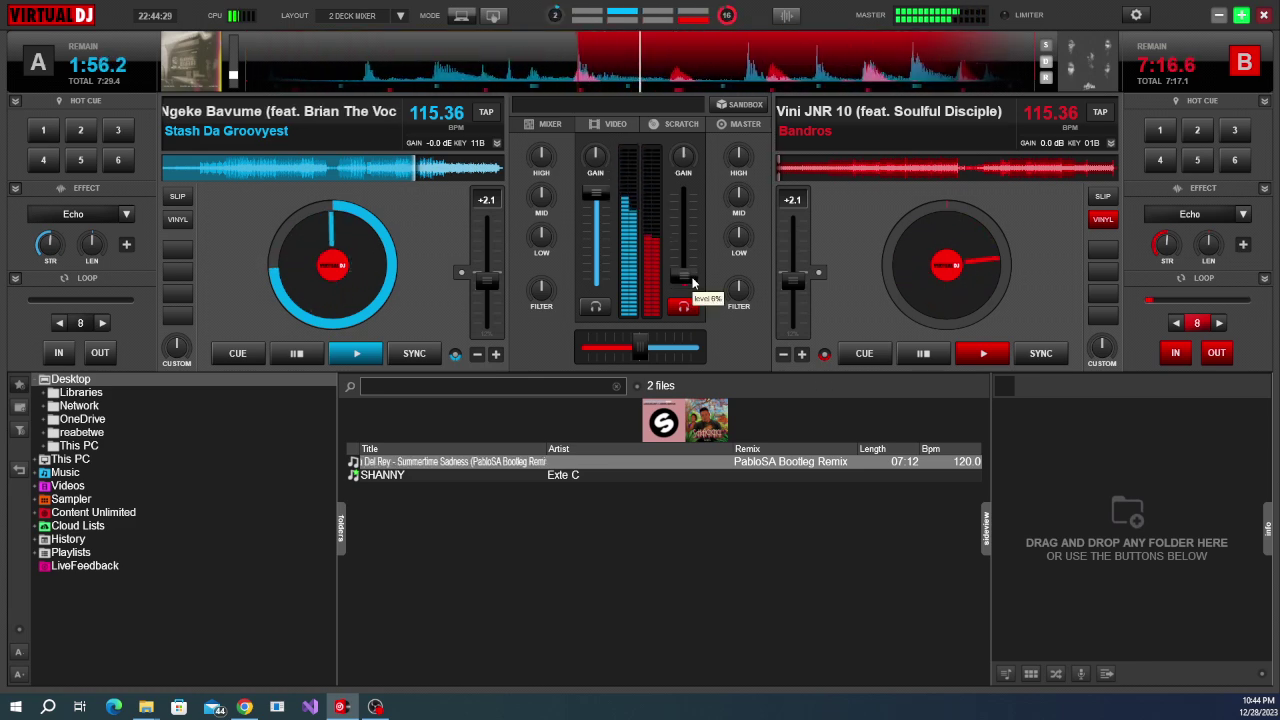
scroll(693, 284, "up", 1)
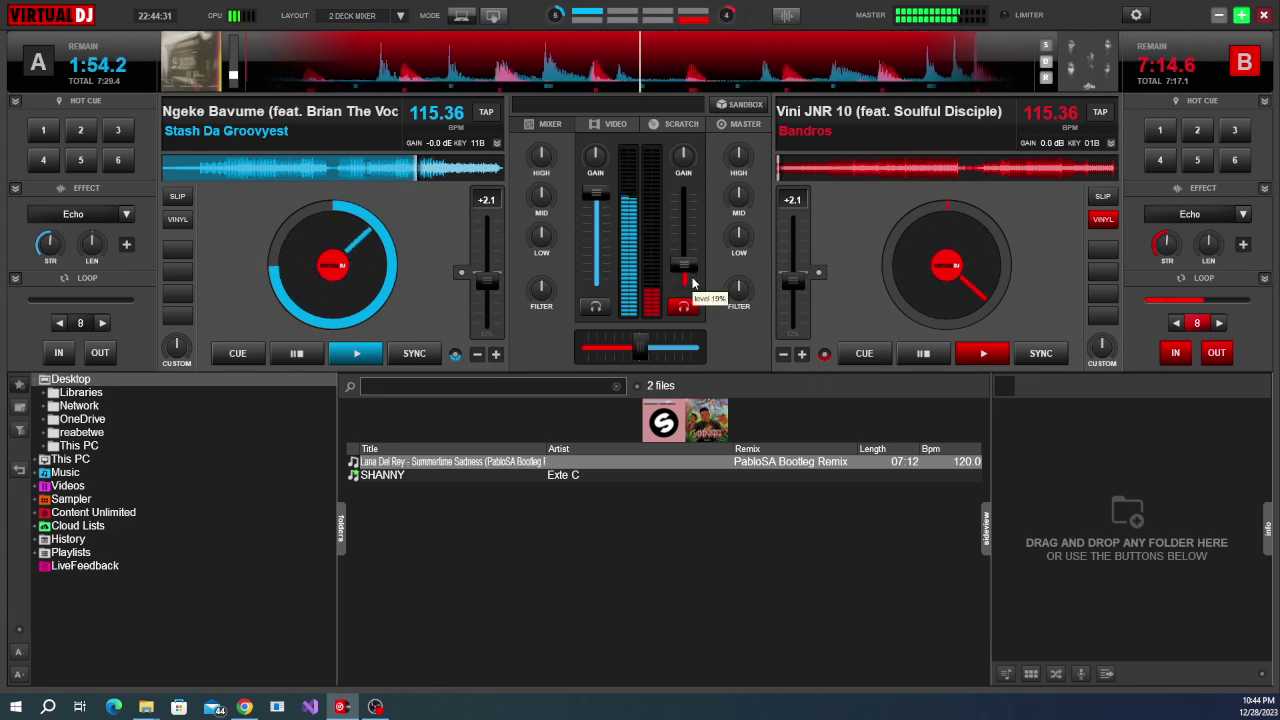
scroll(693, 284, "up", 1)
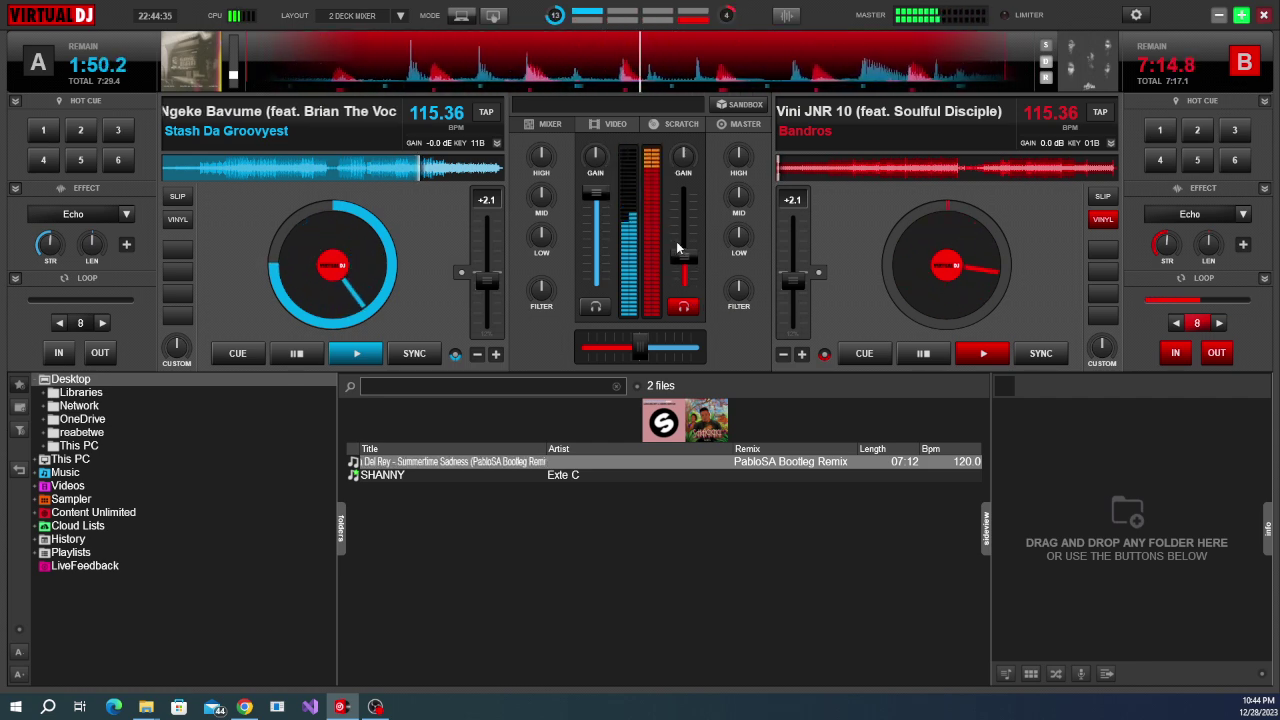
scroll(683, 249, "down", 1)
scroll(683, 253, "up", 4)
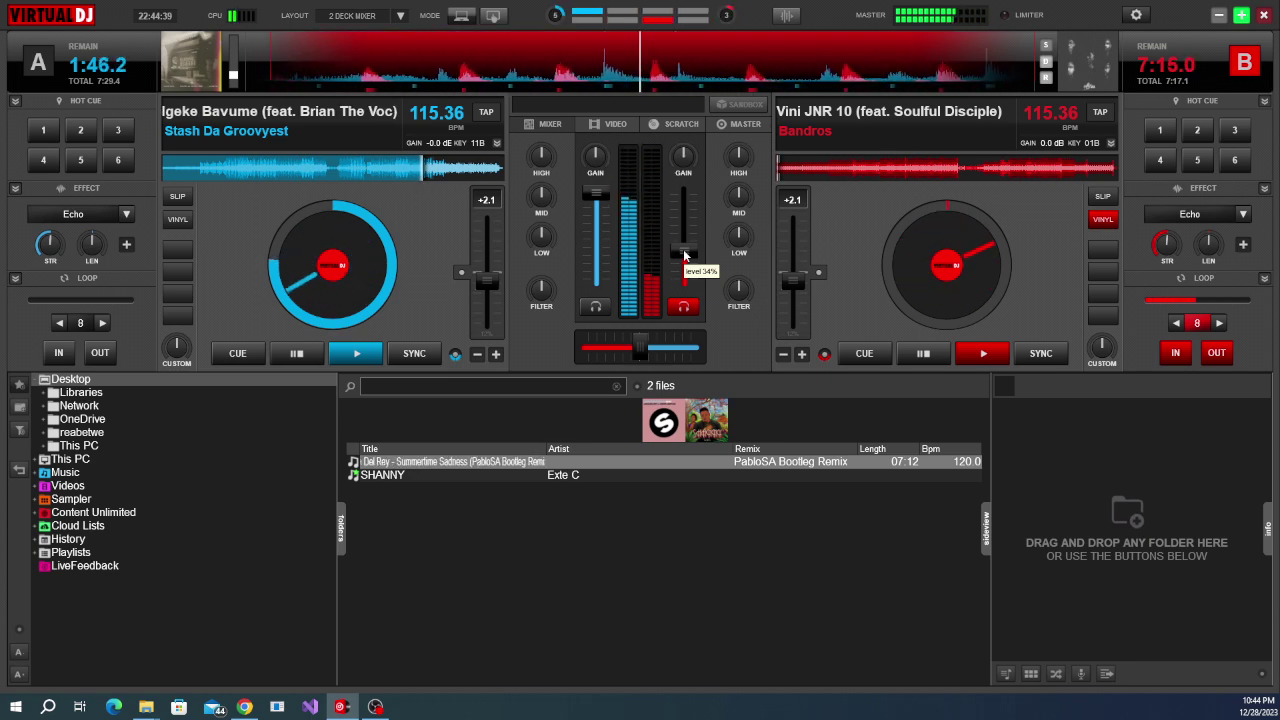
scroll(683, 253, "up", 1)
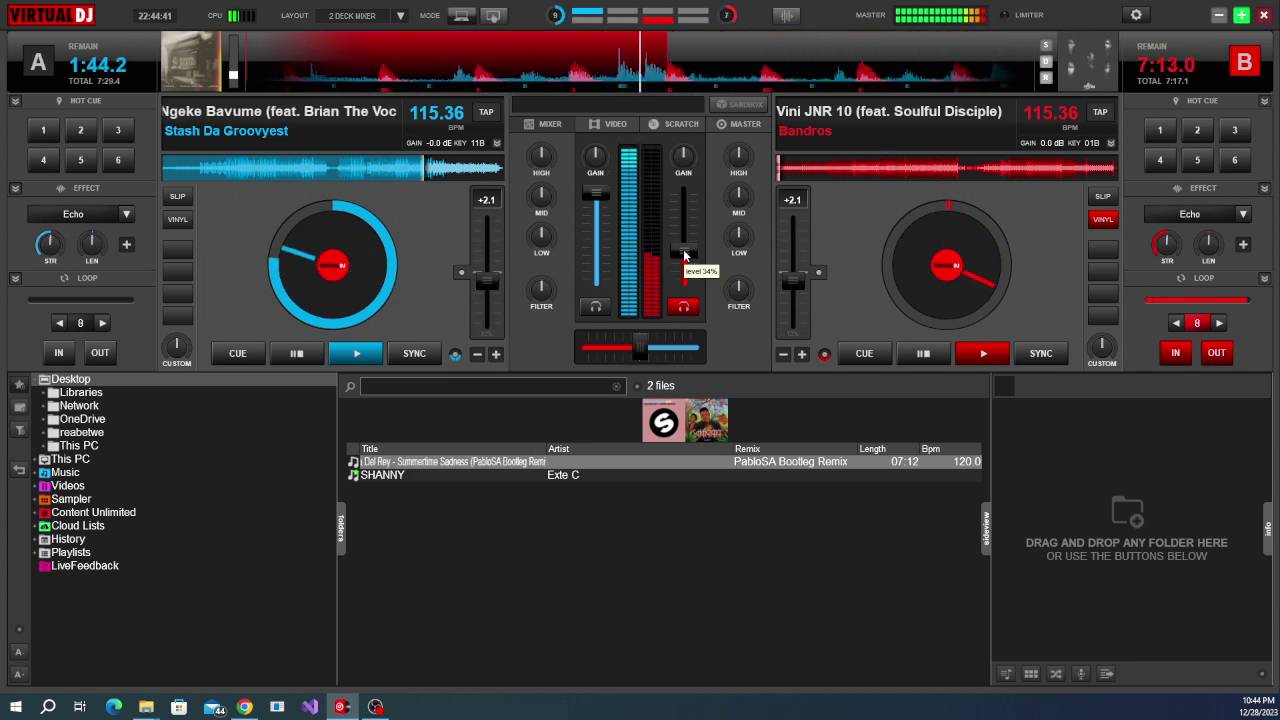
scroll(683, 253, "up", 1)
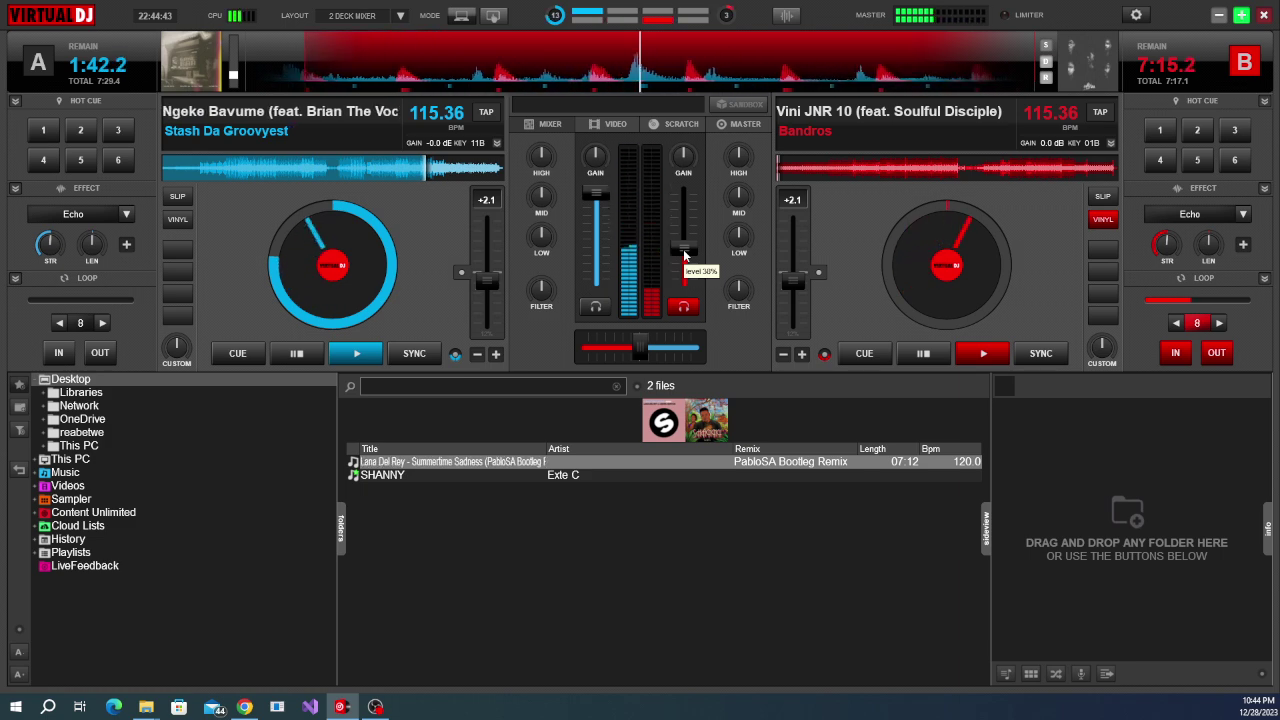
scroll(684, 256, "up", 1)
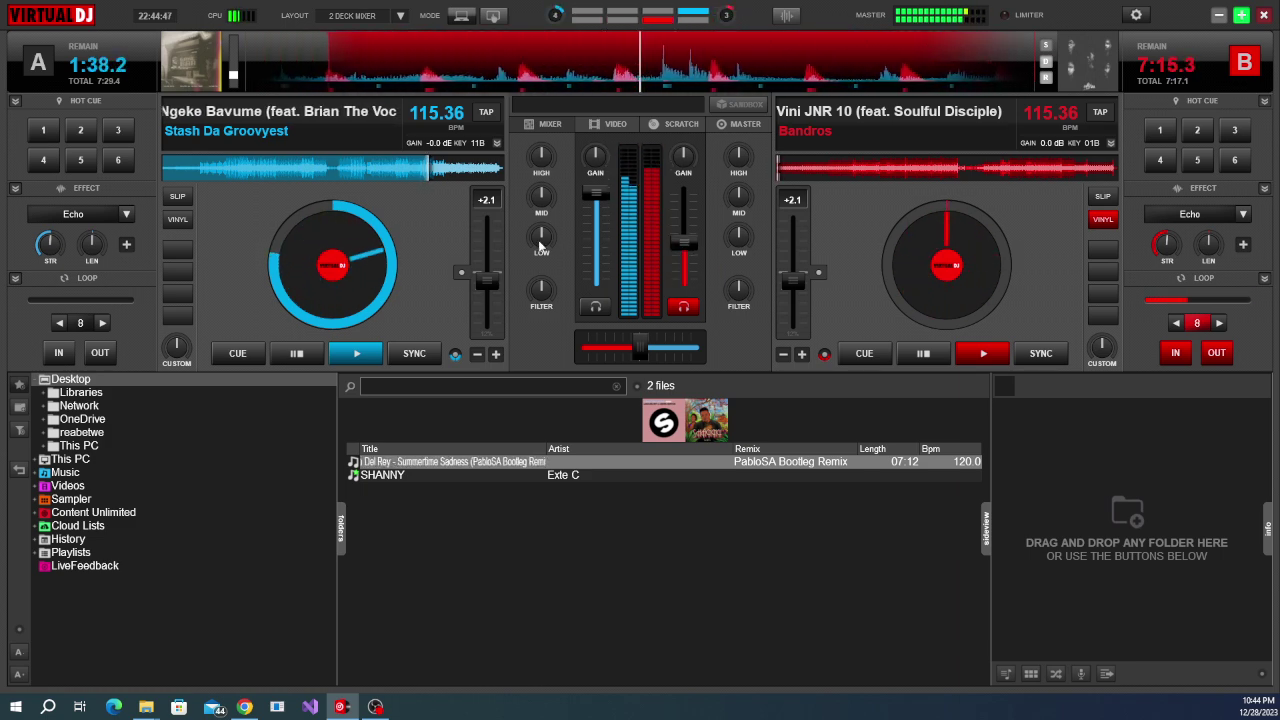
Reduce deck A's low EQ in stages to about 28% while raising deck B's volume fader to roughly three quarters.
scroll(541, 235, "down", 5)
scroll(688, 255, "up", 2)
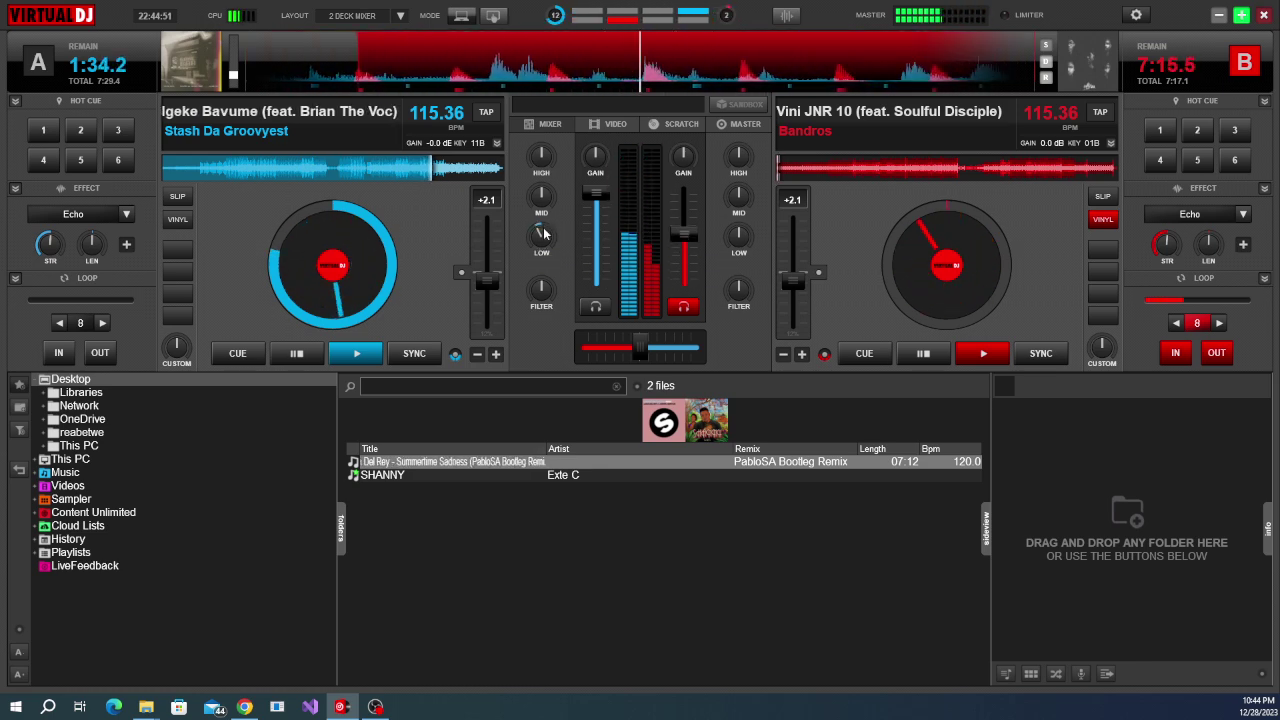
scroll(541, 235, "down", 2)
scroll(684, 247, "up", 1)
scroll(686, 247, "up", 1)
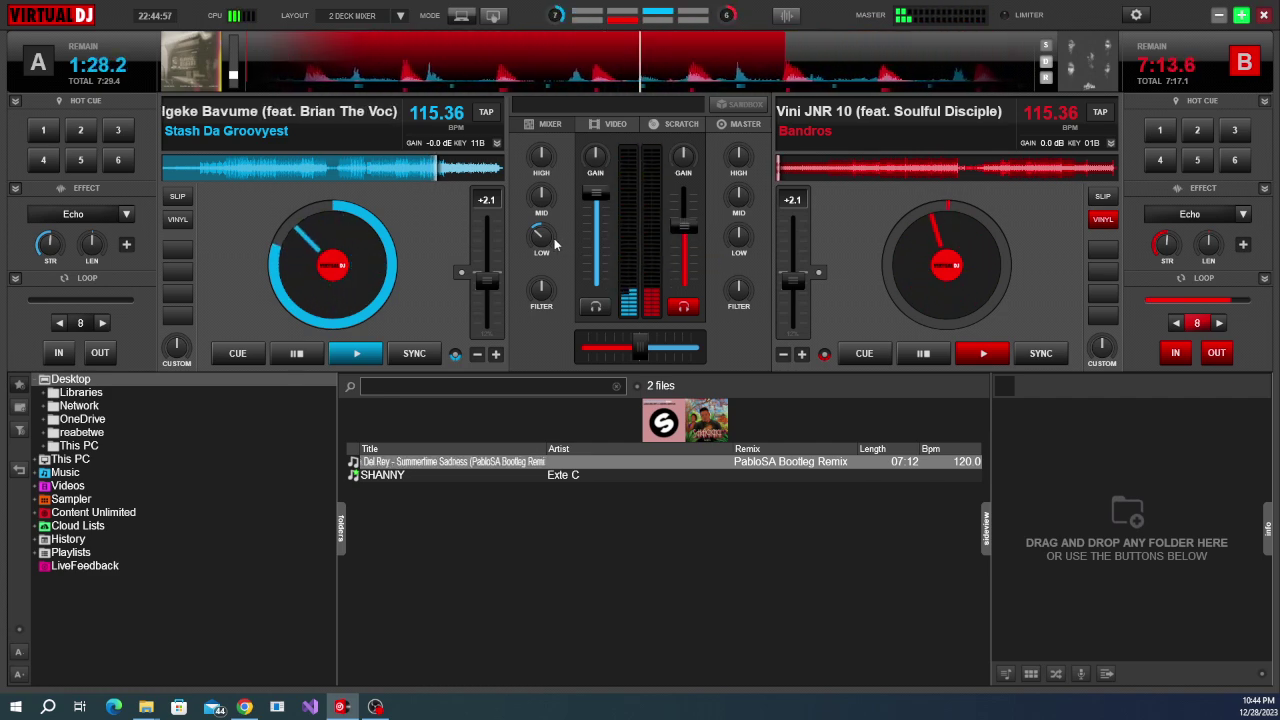
scroll(541, 236, "down", 1)
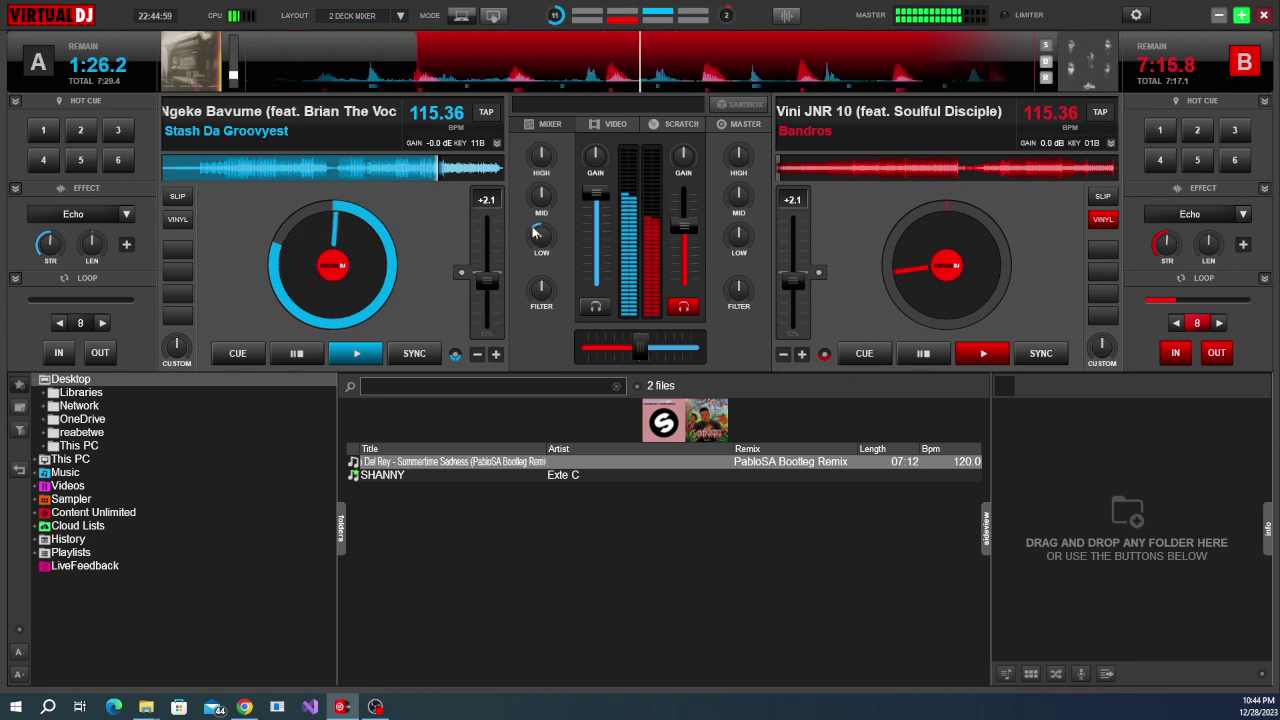
scroll(538, 236, "down", 1)
scroll(681, 229, "up", 1)
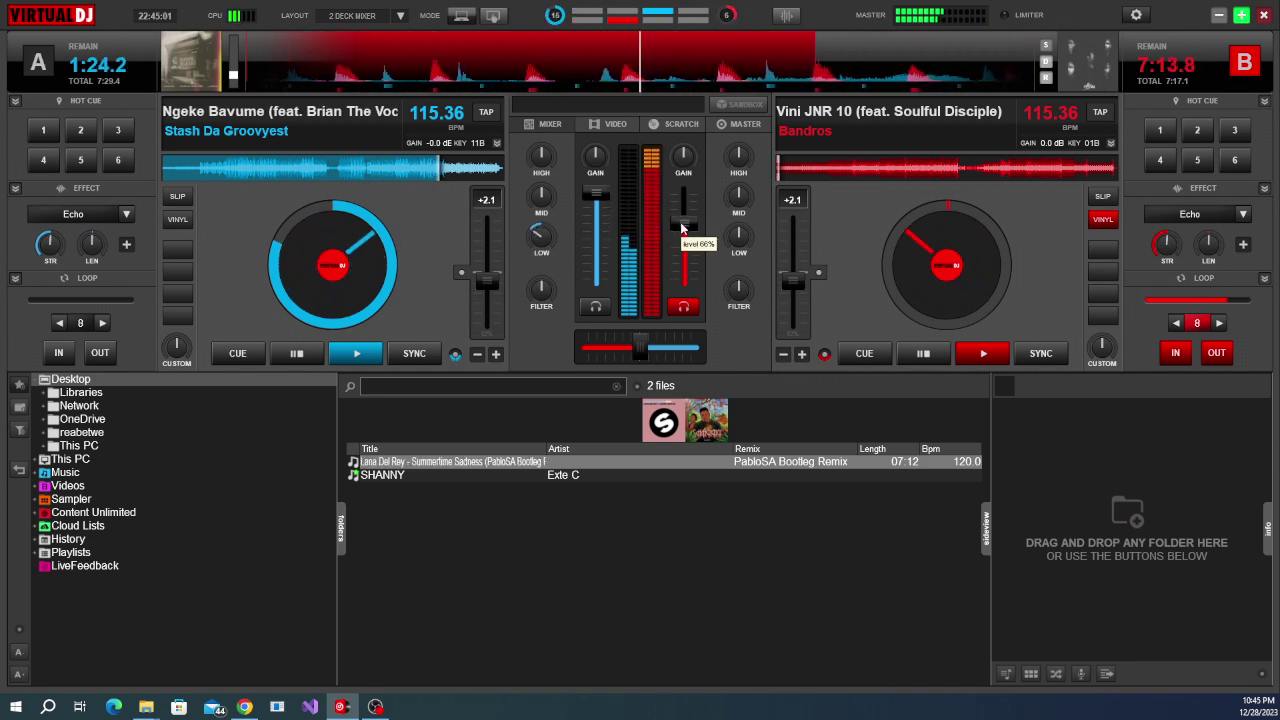
scroll(543, 248, "down", 1)
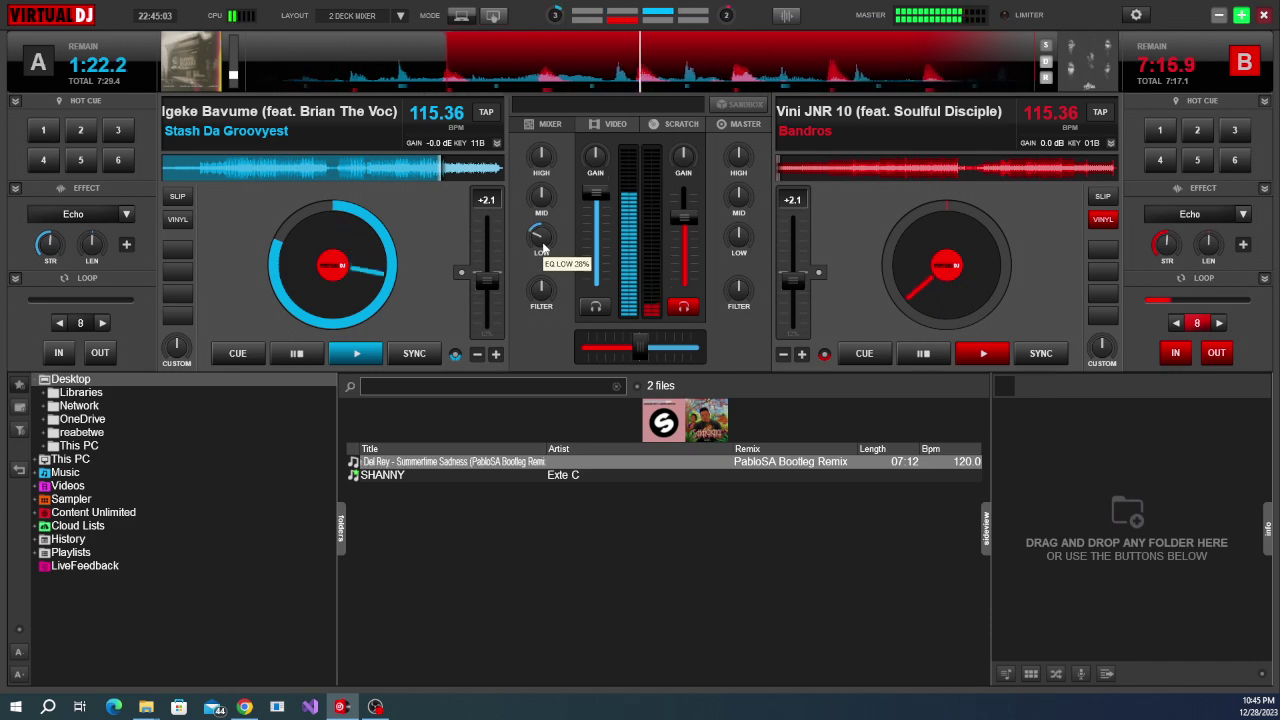
Raise deck B's volume fader to 100% with its loop released, and cut deck A's low EQ fully.
scroll(688, 219, "up", 1)
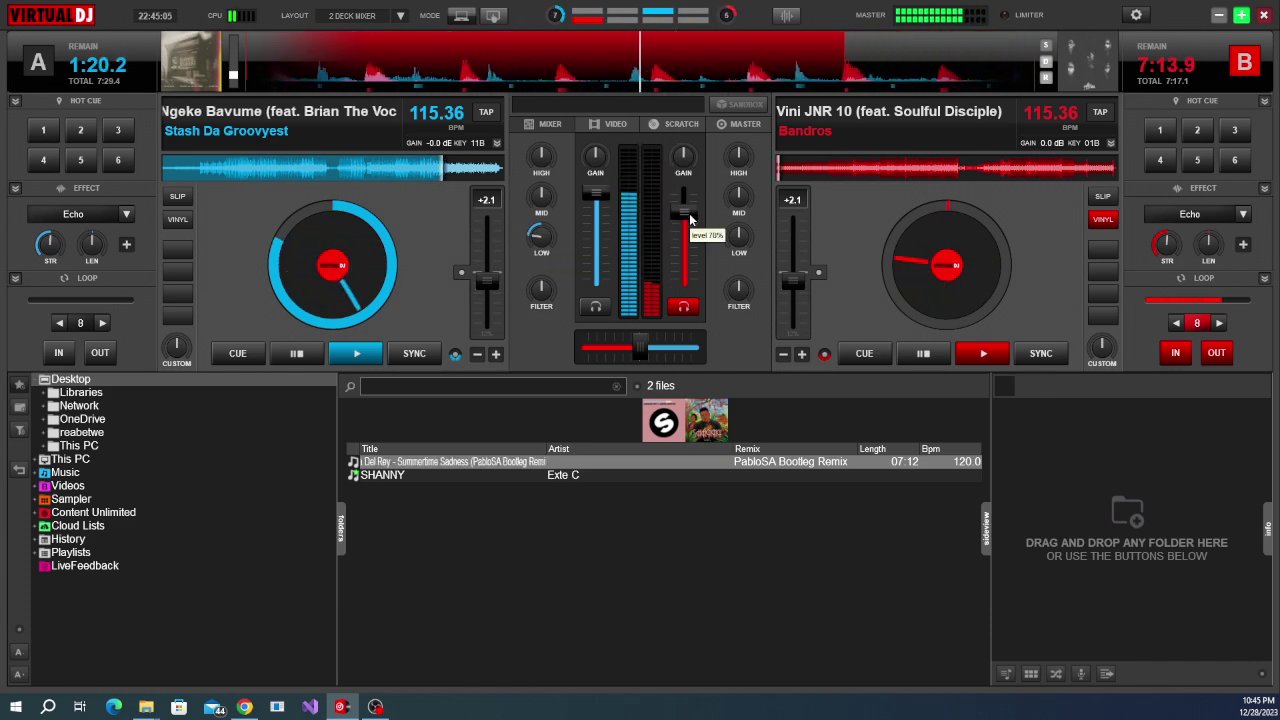
scroll(543, 243, "down", 1)
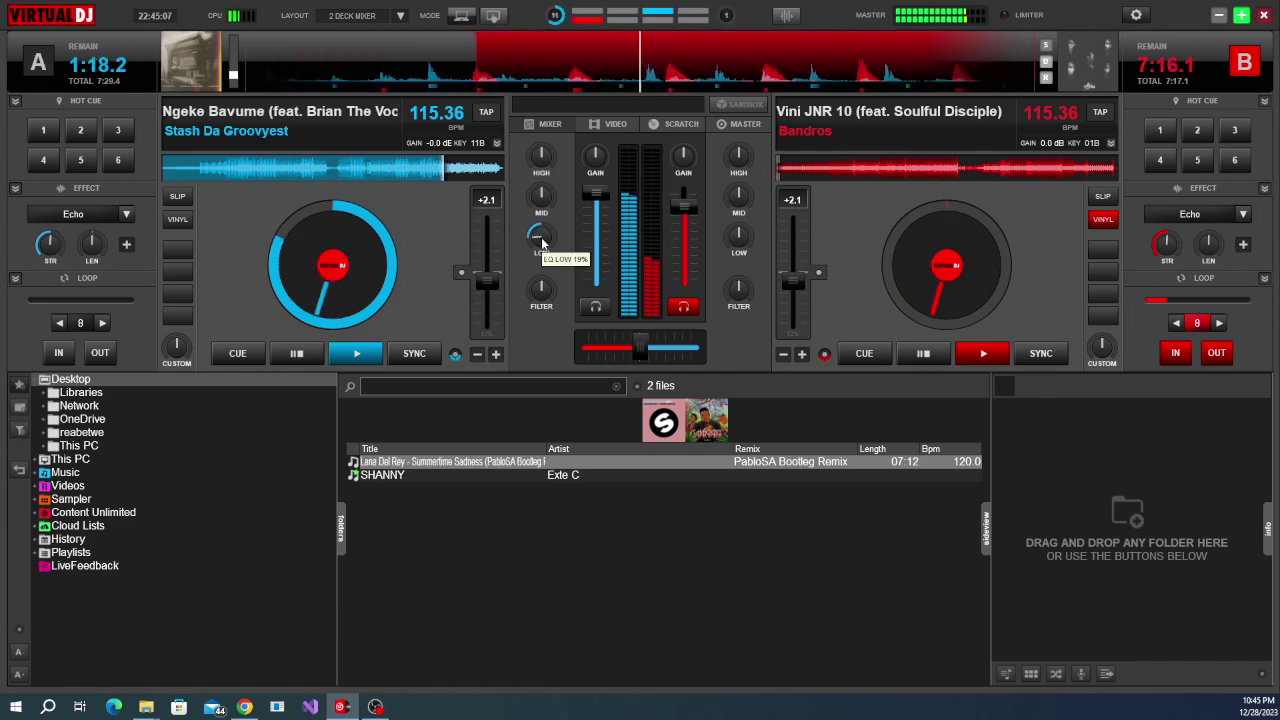
scroll(686, 211, "up", 3)
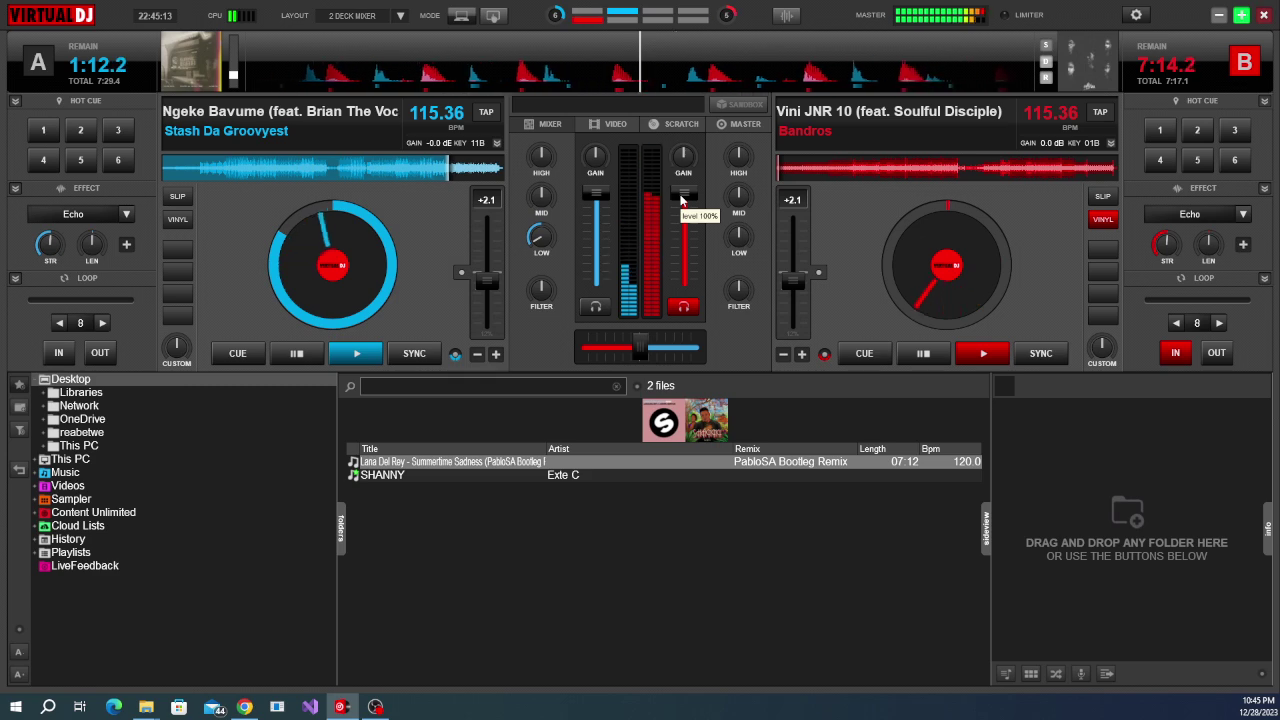
left_click_drag(545, 244, 545, 234)
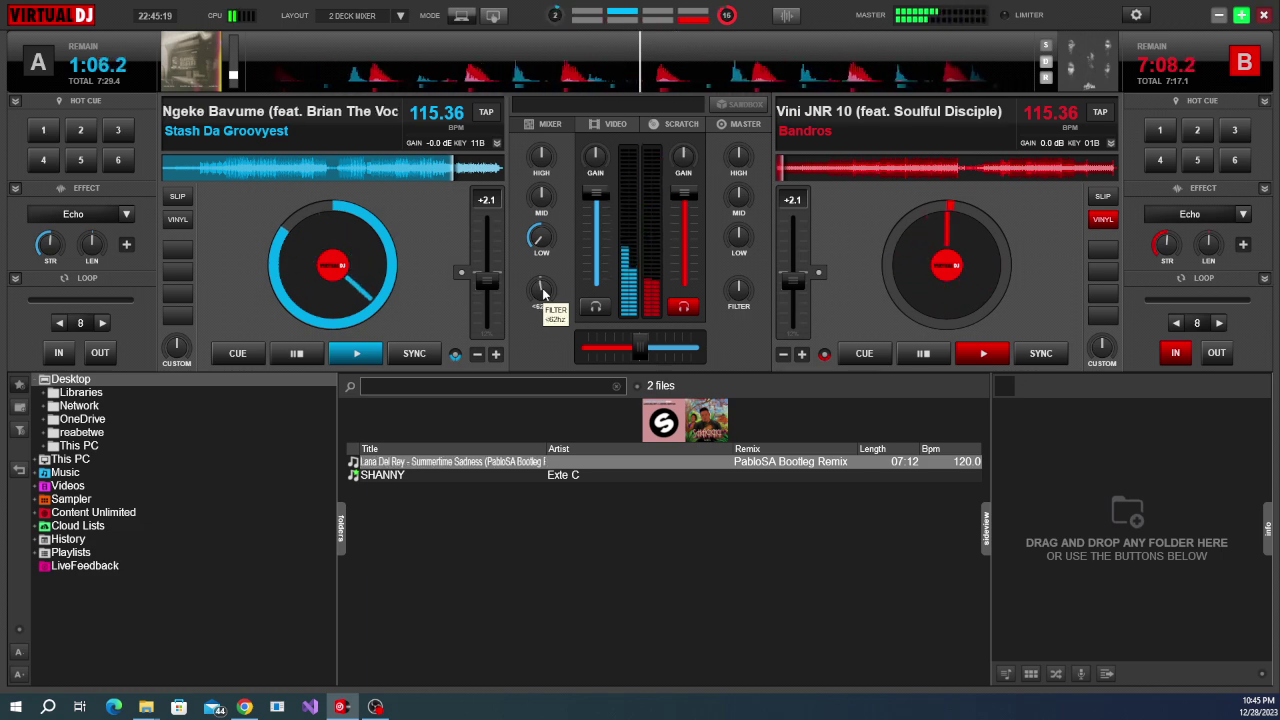
Sweep deck A's filter down gradually as a low-pass to about 3.9 kHz.
scroll(543, 291, "down", 1)
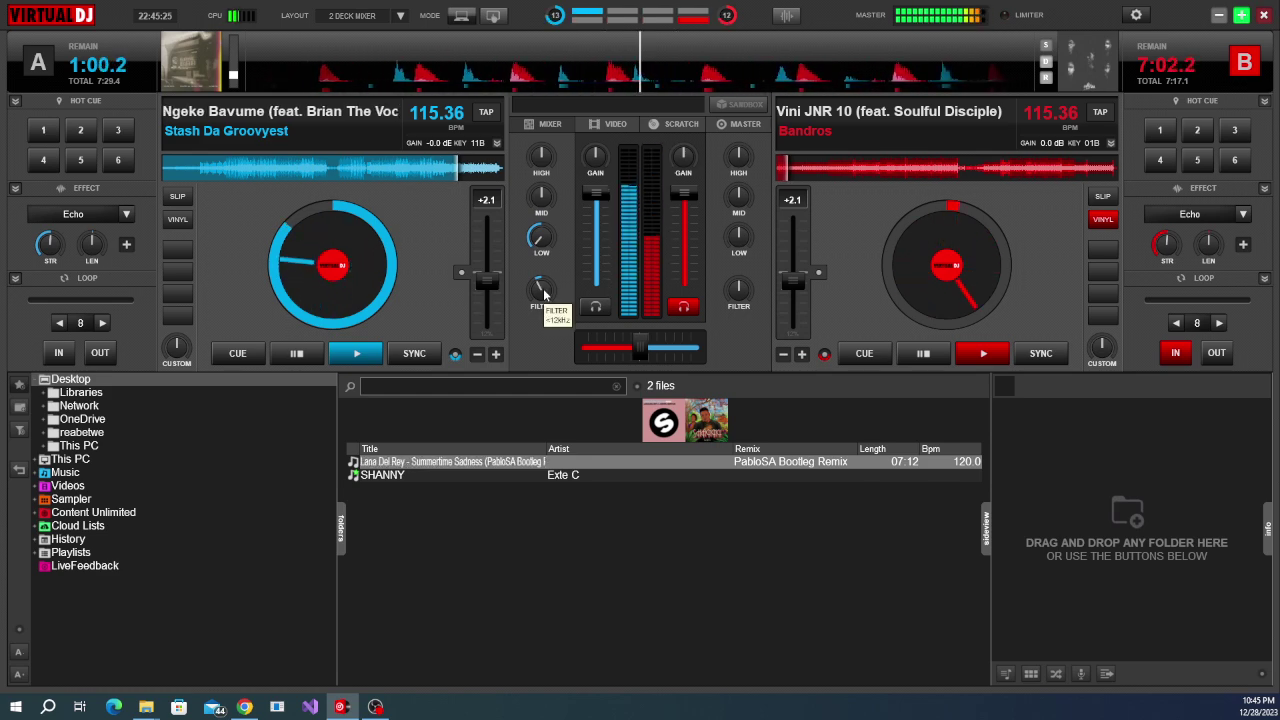
scroll(543, 293, "down", 2)
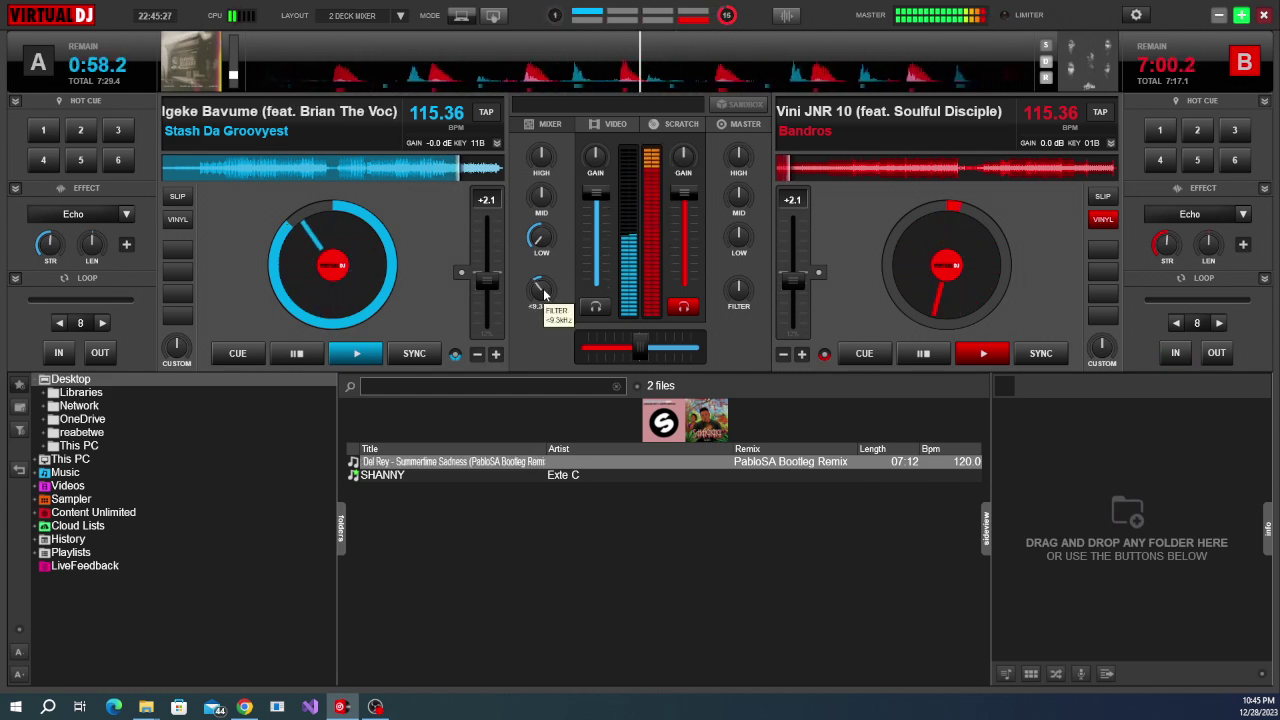
scroll(543, 293, "down", 2)
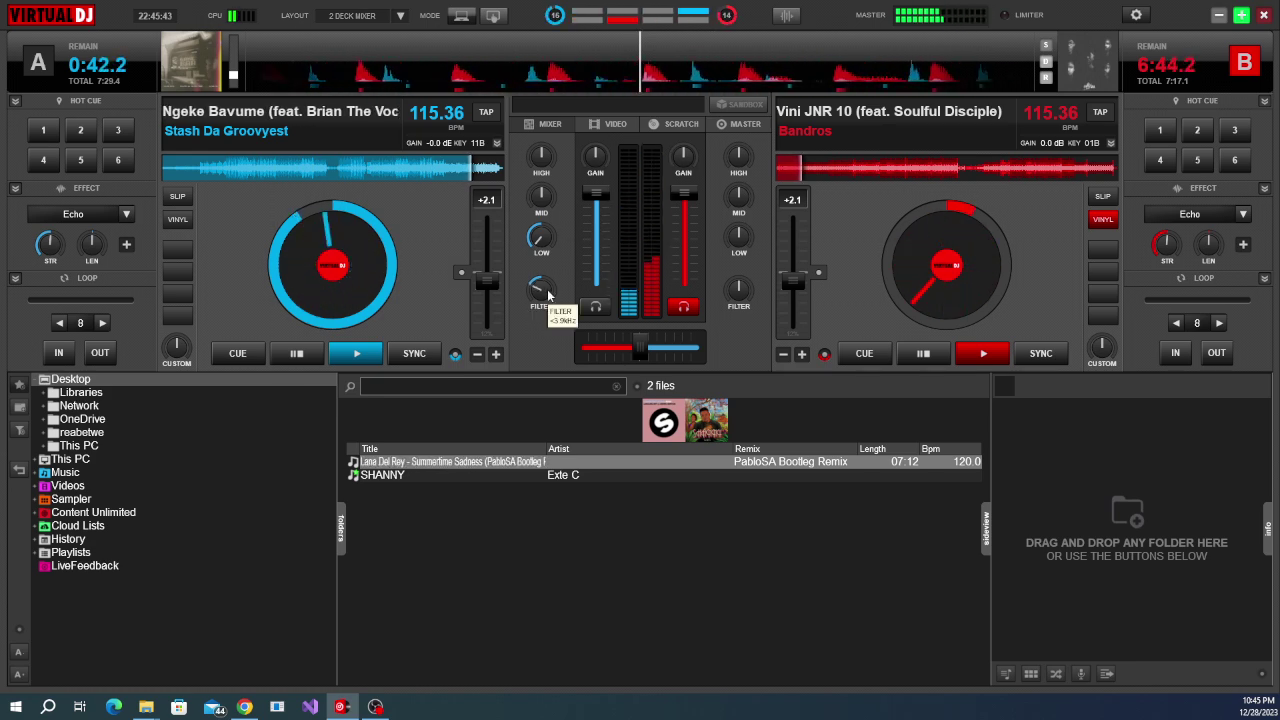
Lower deck A's volume fader in stages to 50%.
left_click_drag(601, 259, 600, 271)
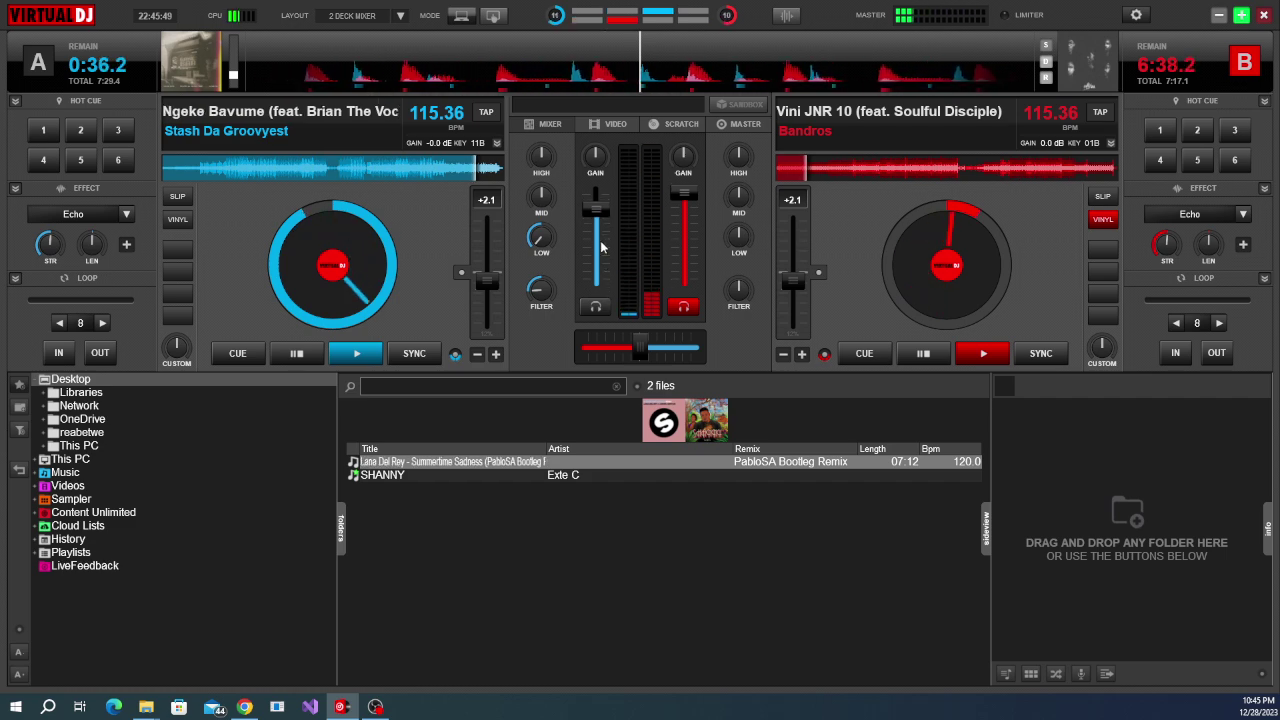
scroll(601, 247, "down", 2)
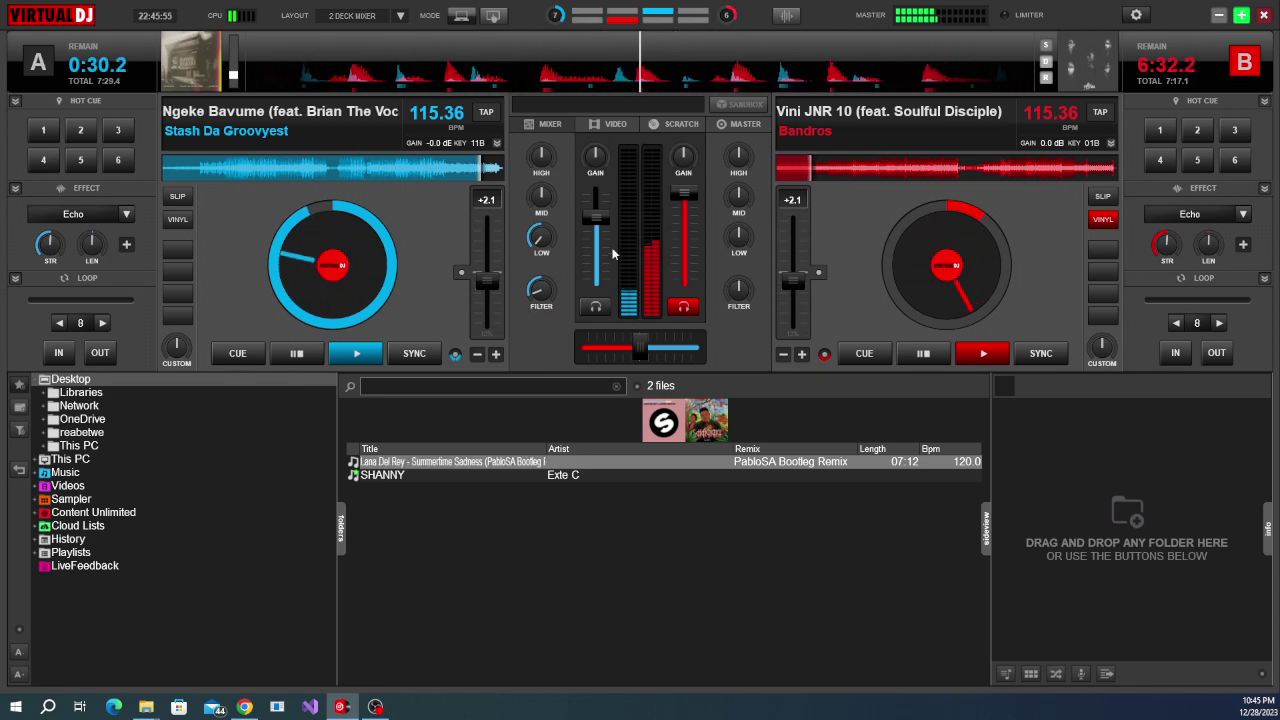
scroll(604, 256, "down", 2)
scroll(604, 256, "down", 2)
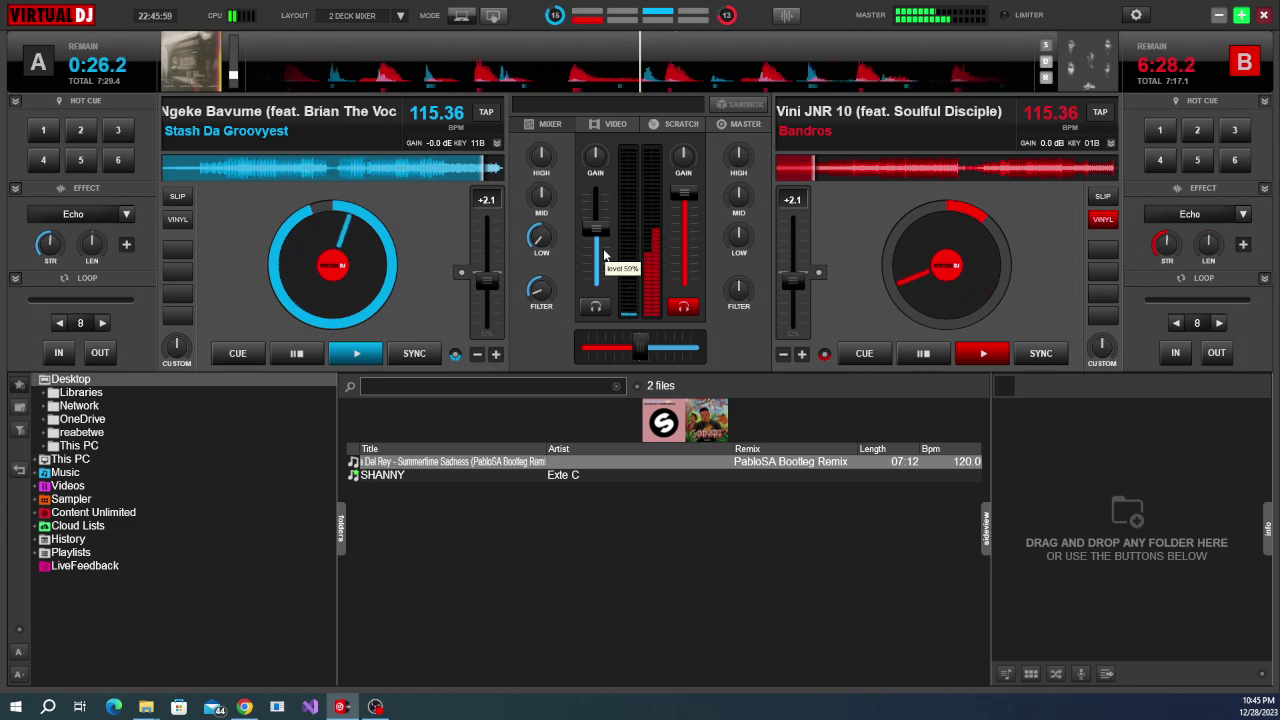
scroll(597, 279, "down", 1)
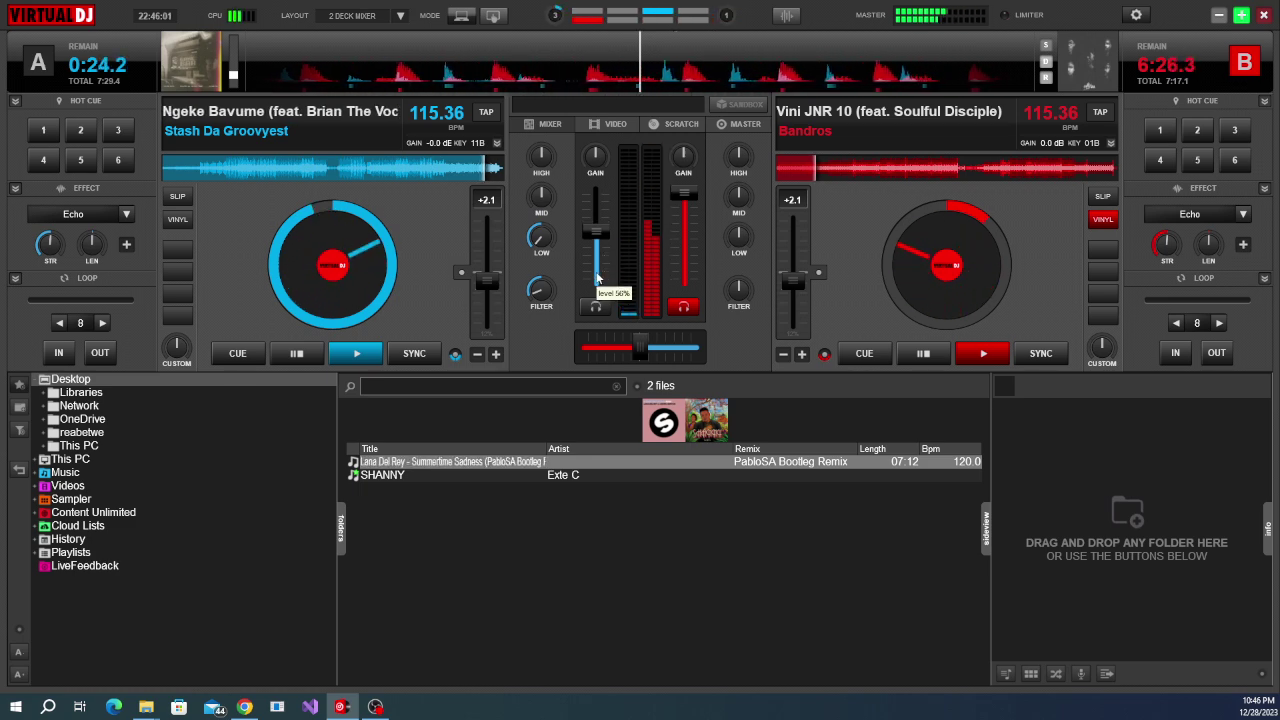
scroll(600, 276, "down", 1)
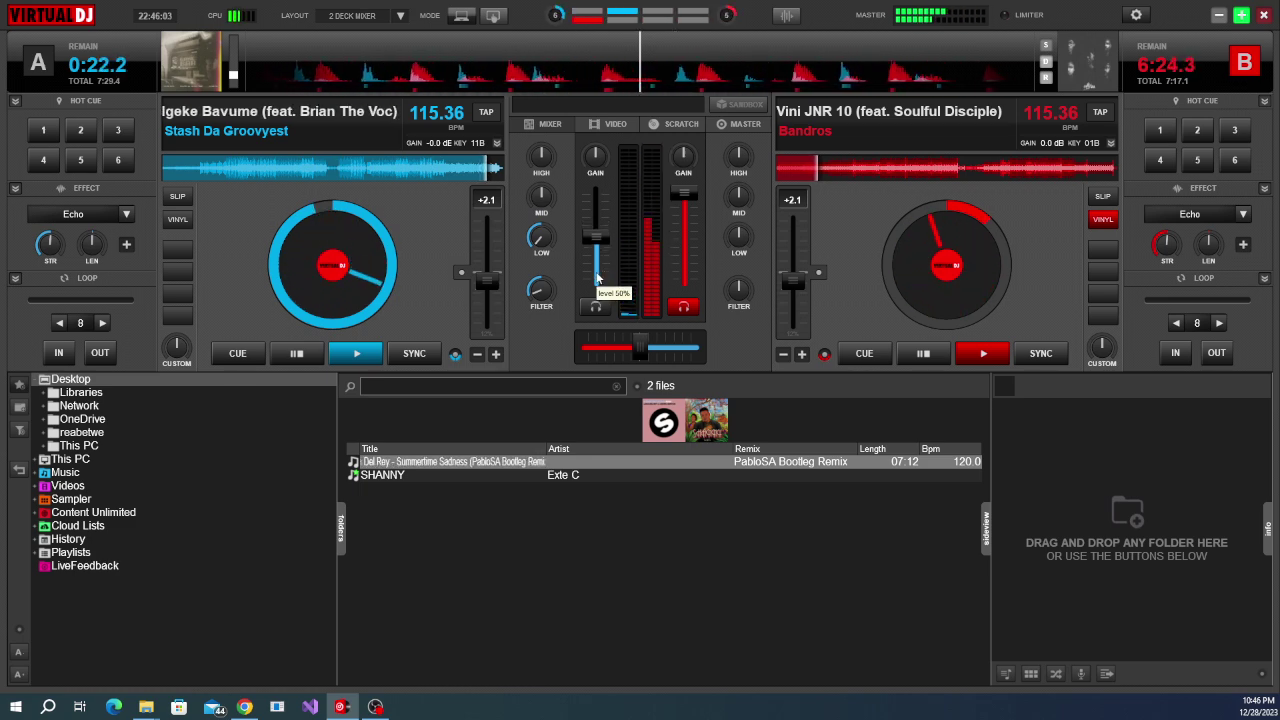
Fade deck A further with its low-pass filter and its volume fader at about 38%, and activate an 8-beat loop on it.
scroll(538, 301, "down", 3)
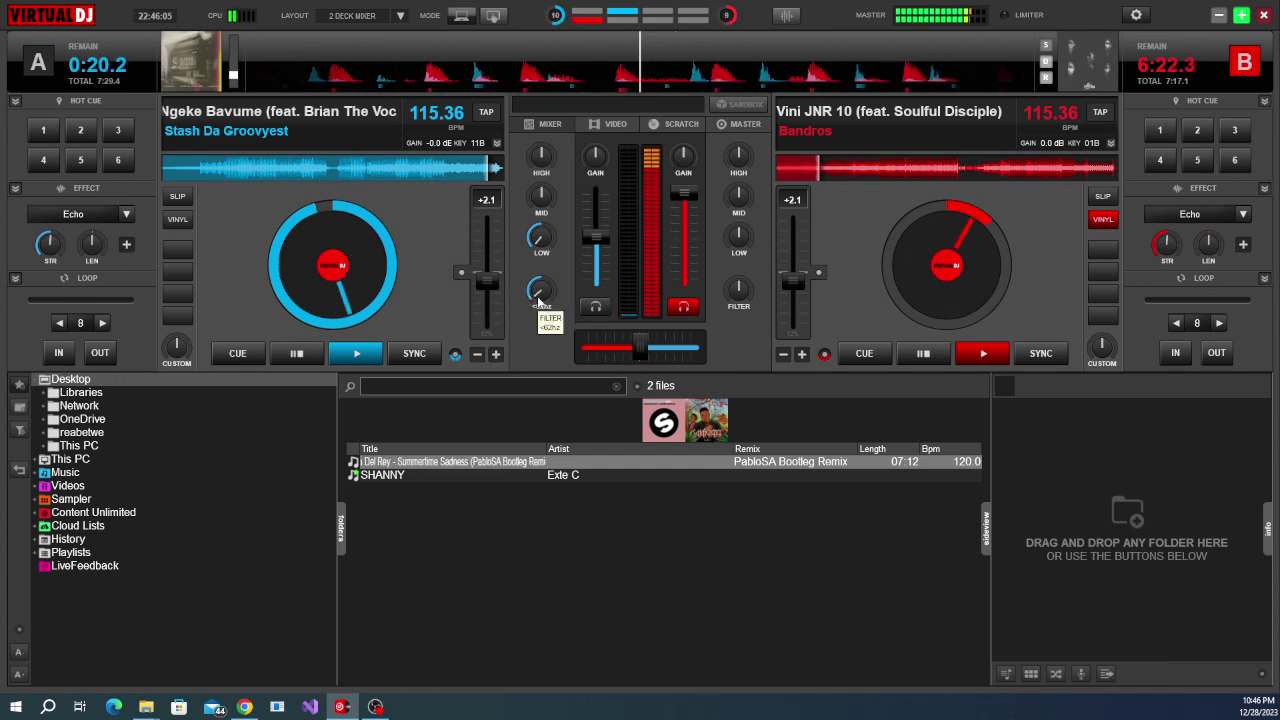
scroll(598, 279, "down", 2)
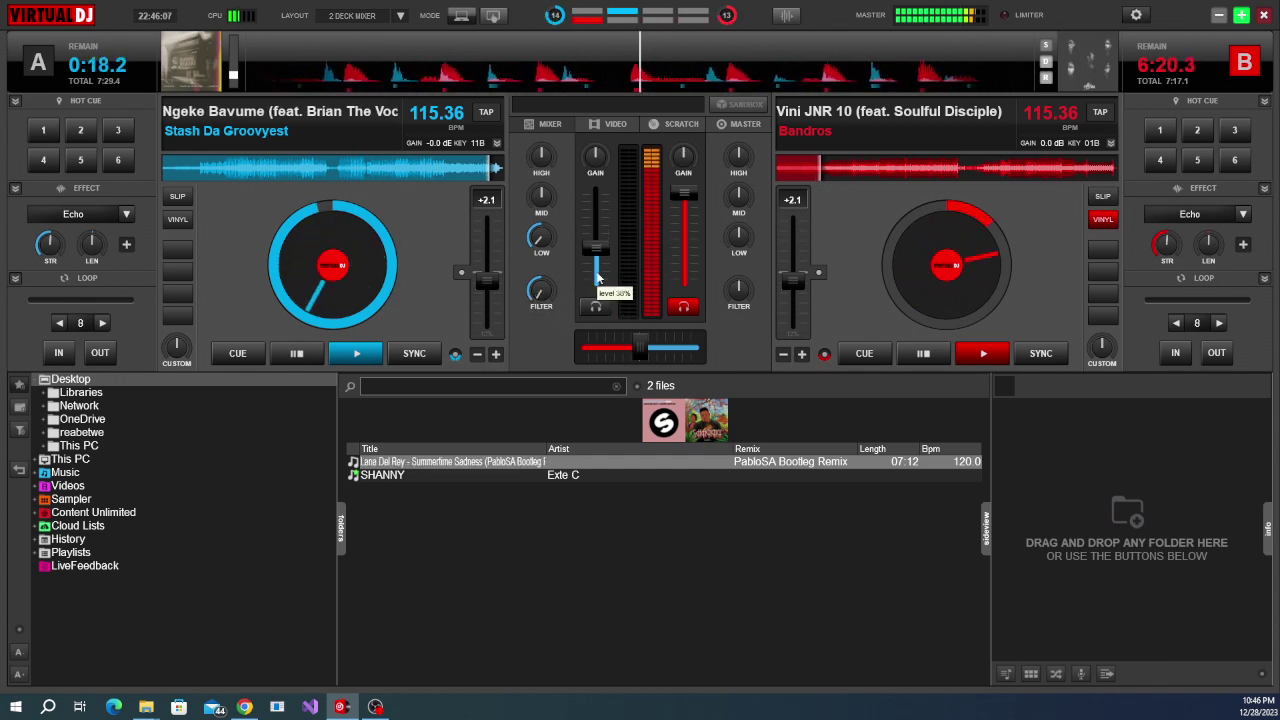
left_click(82, 326)
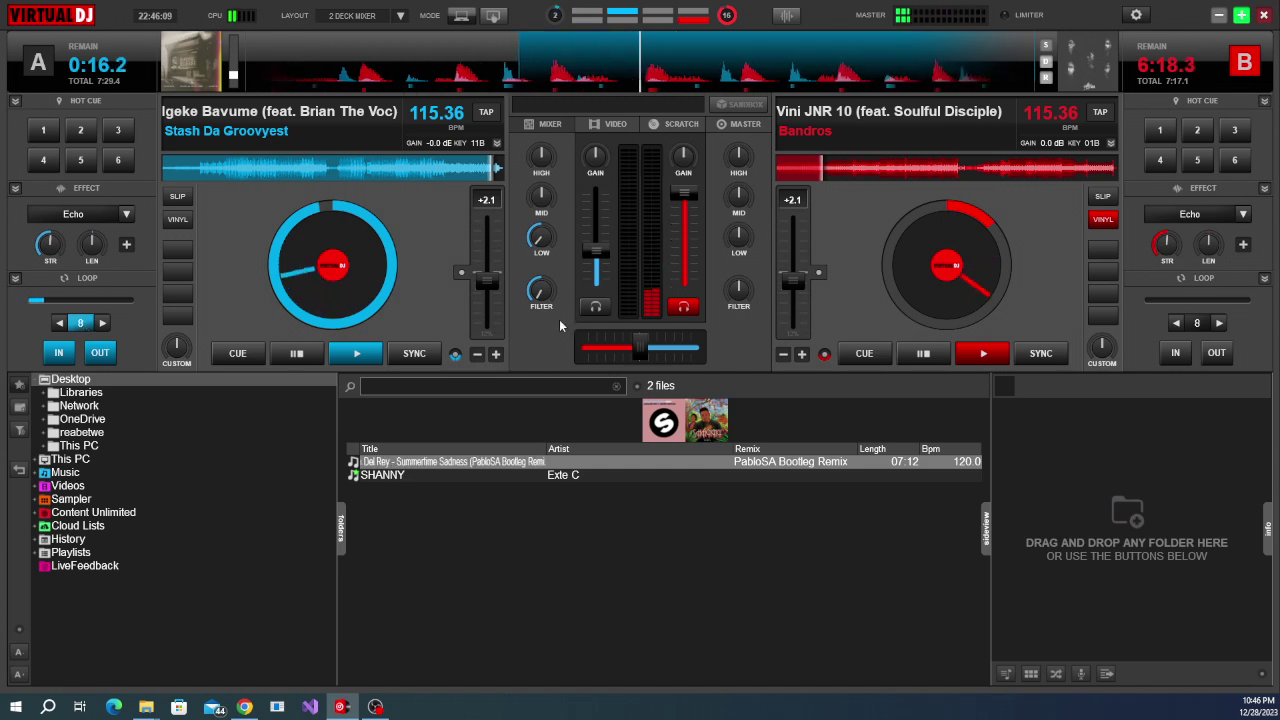
Fade deck A out completely by lowering its volume fader in stages to 0%.
mouse_move(600, 287)
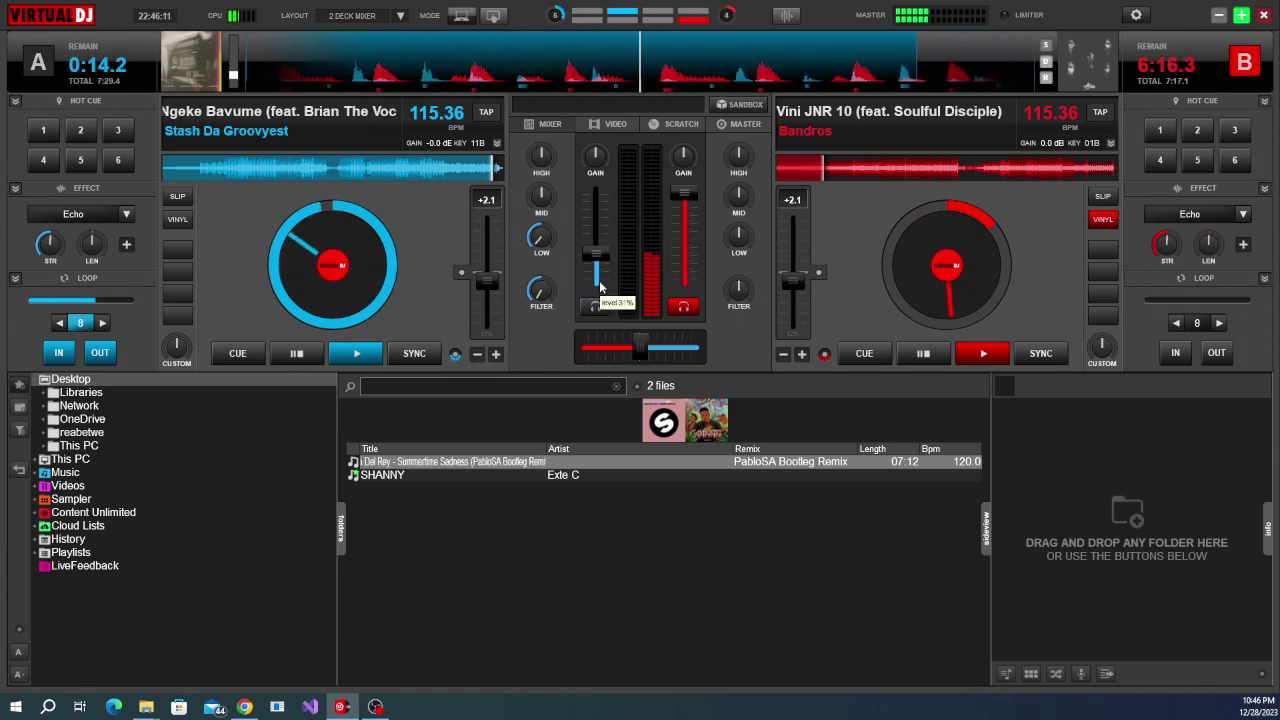
scroll(600, 287, "down", 1)
scroll(600, 287, "down", 1)
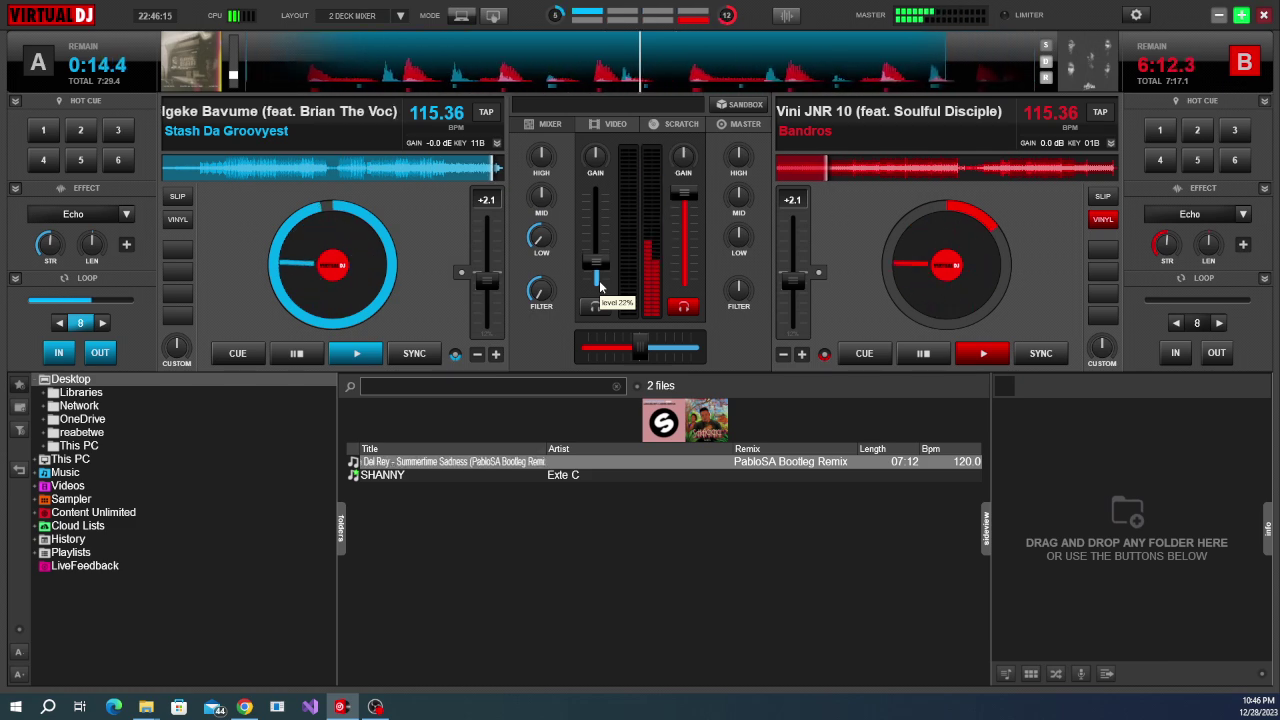
scroll(600, 287, "down", 3)
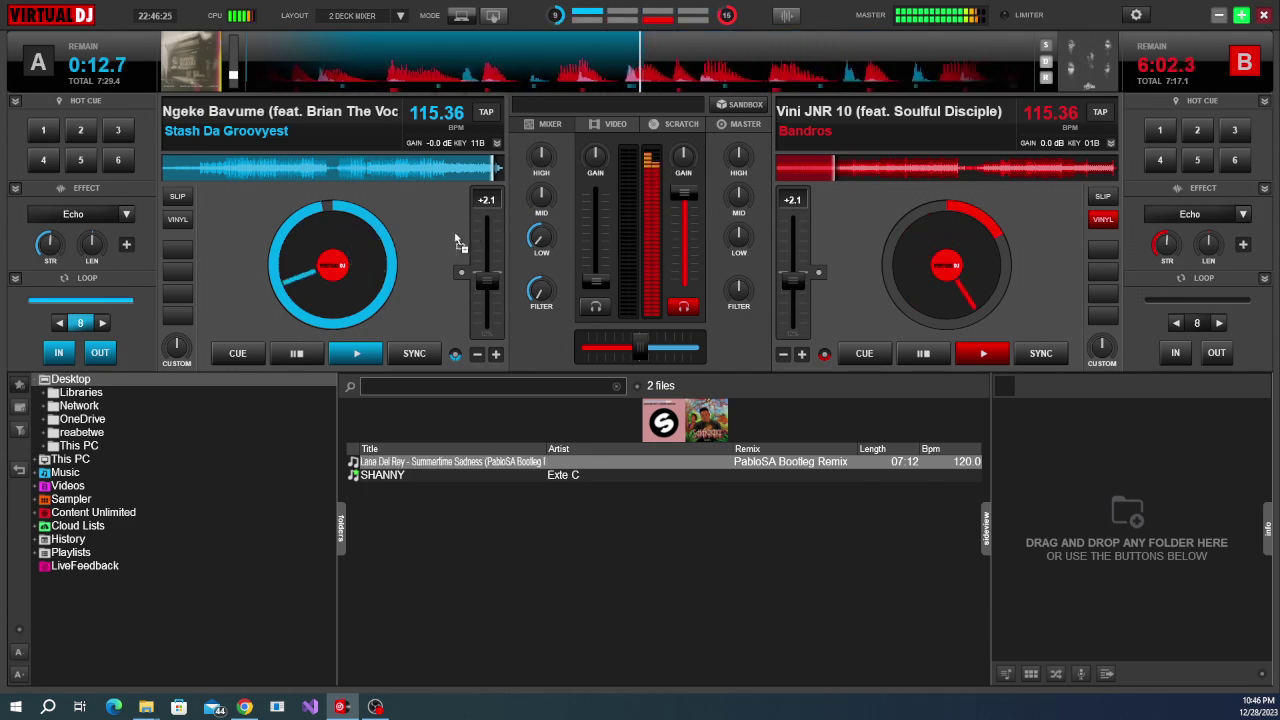
Load "Sgiido" by Stash Da Groovyest onto deck A and reset that deck's filter and low EQ to neutral.
left_click_drag(371, 241, 378, 237)
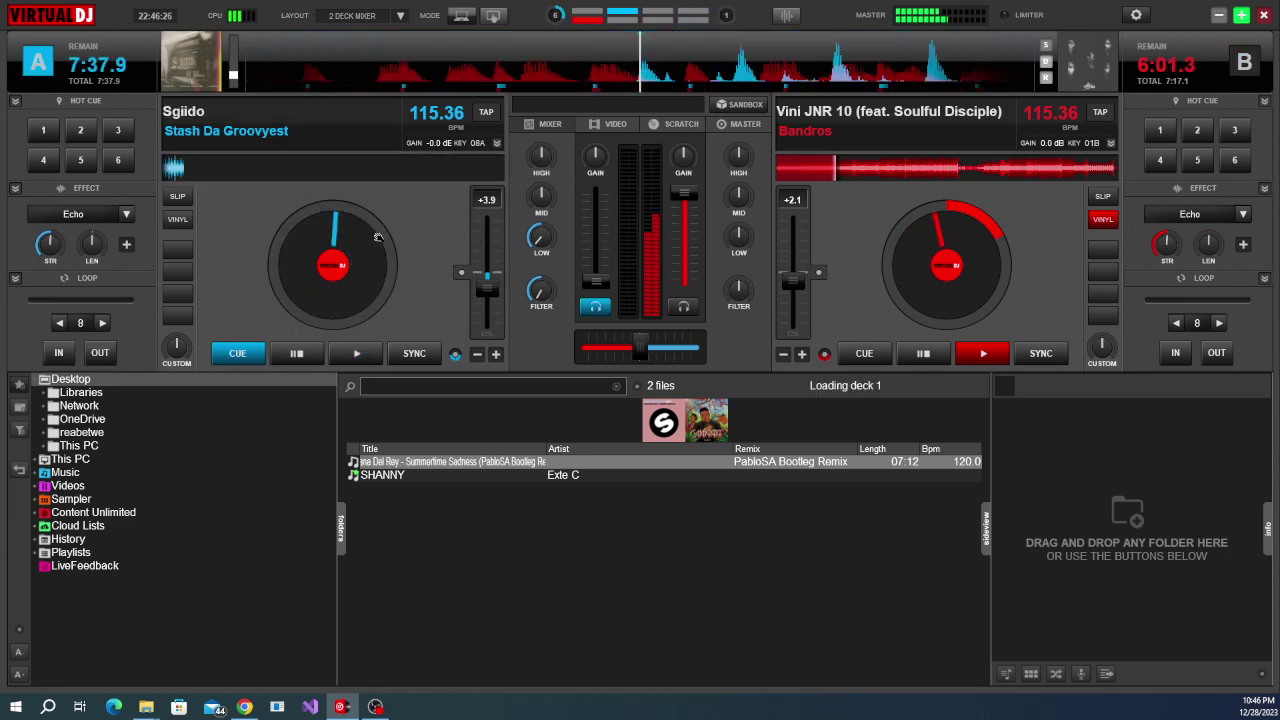
double_click(540, 290)
double_click(540, 238)
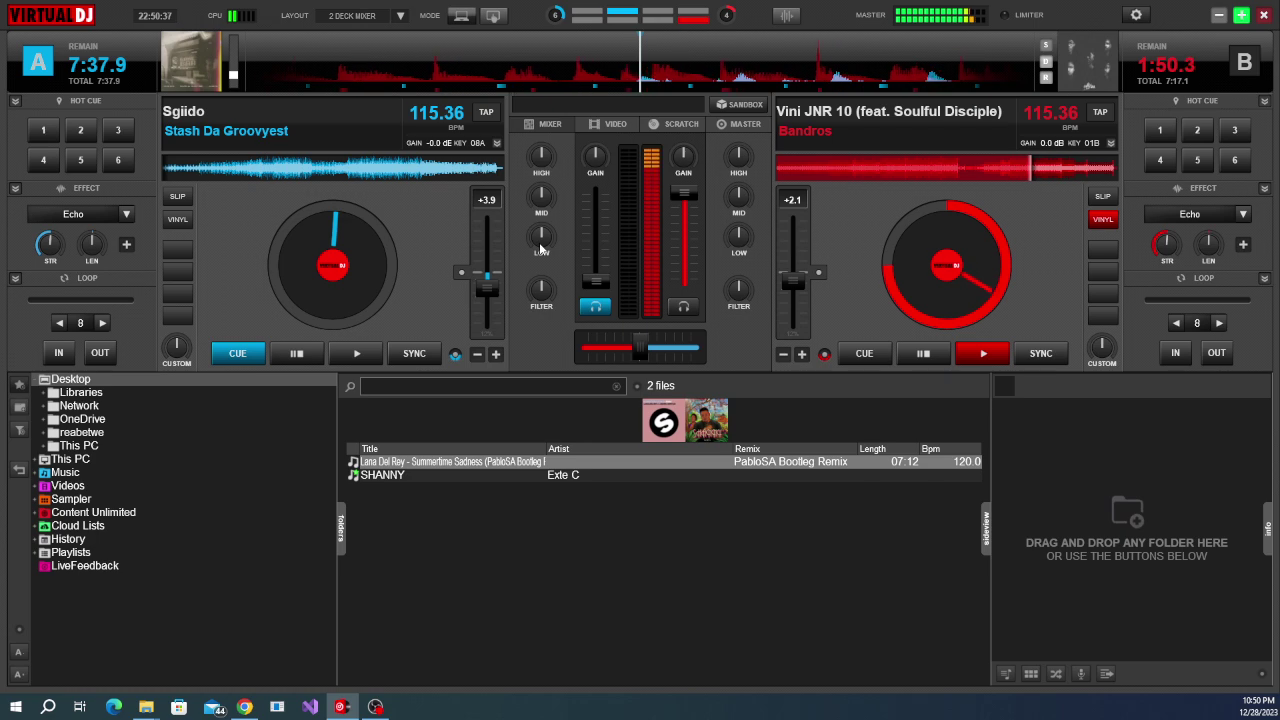
Start deck A playing in an 8-beat loop and bring its volume fader up to 13%.
left_click(80, 324)
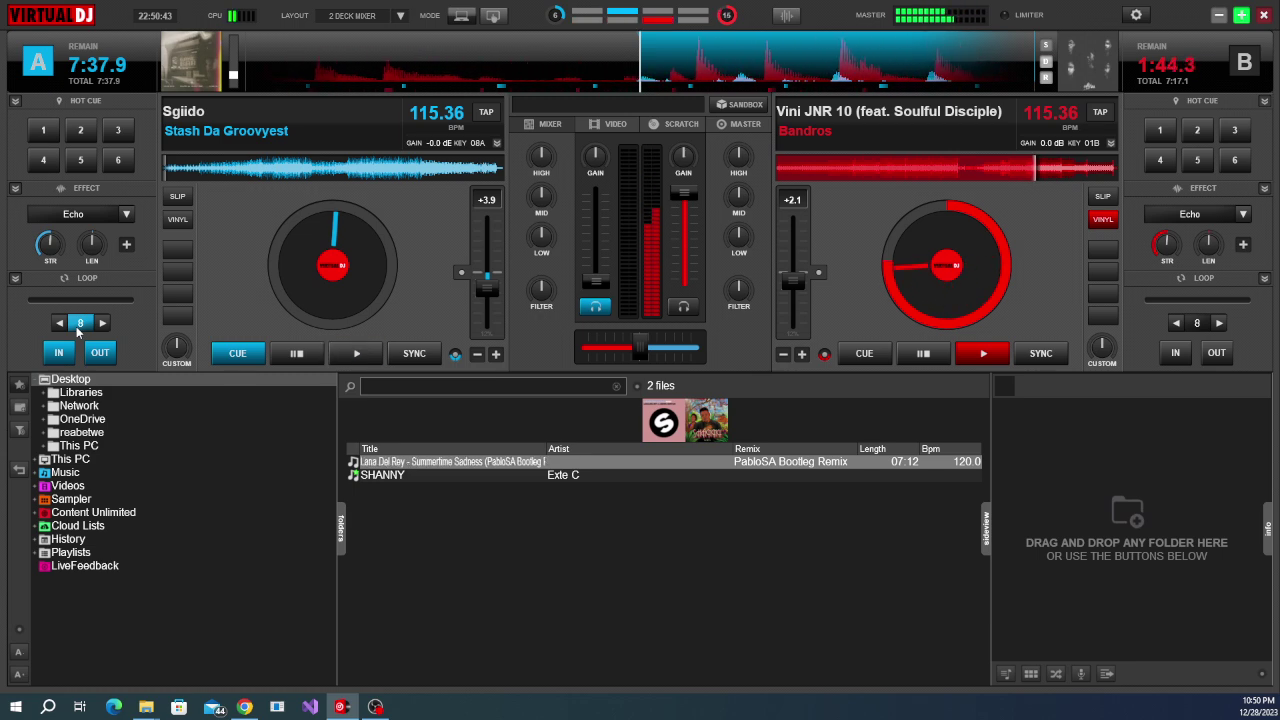
key("space")
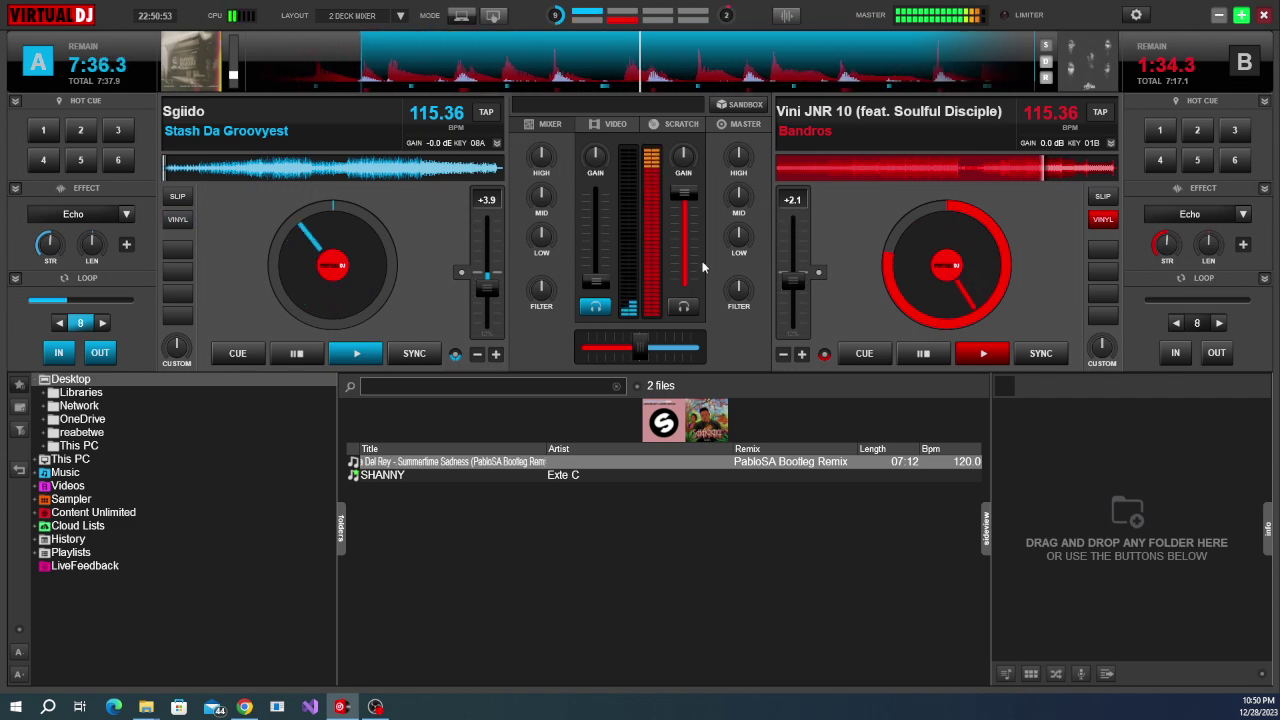
left_click_drag(591, 291, 591, 283)
scroll(591, 283, "up", 2)
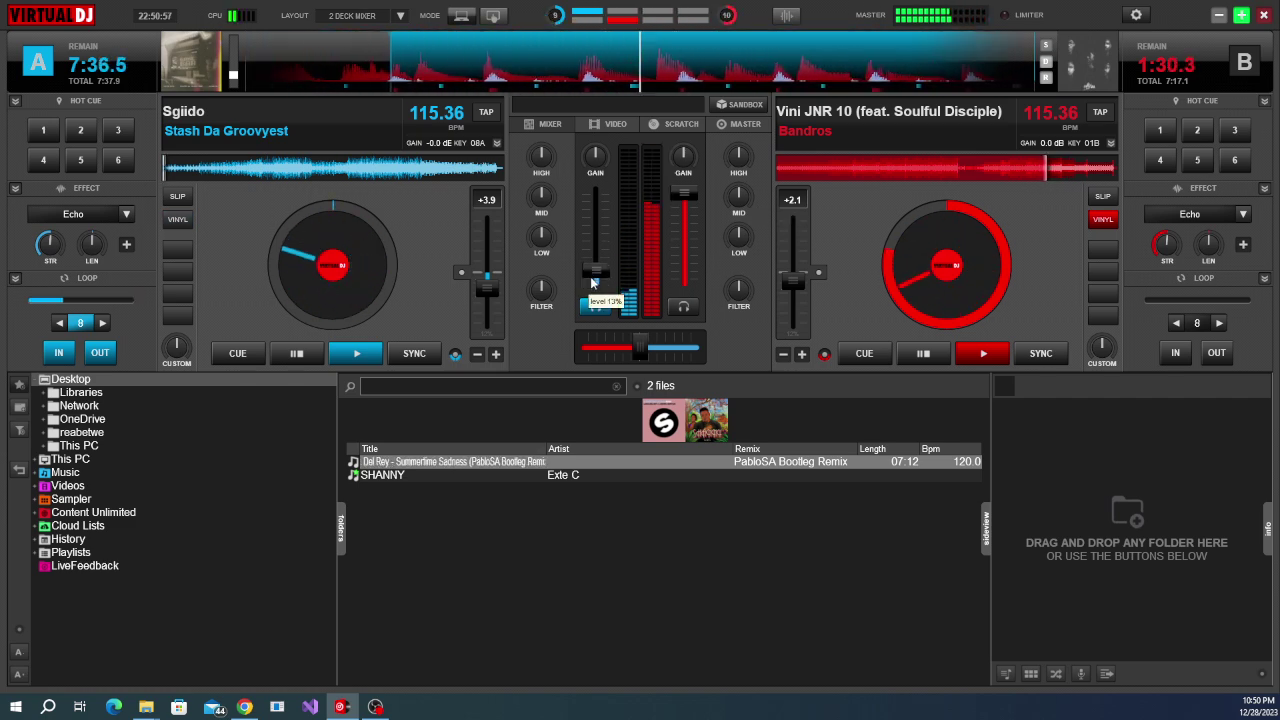
Raise looping deck A's volume fader gradually to just over 50%.
scroll(591, 283, "up", 2)
scroll(591, 283, "up", 2)
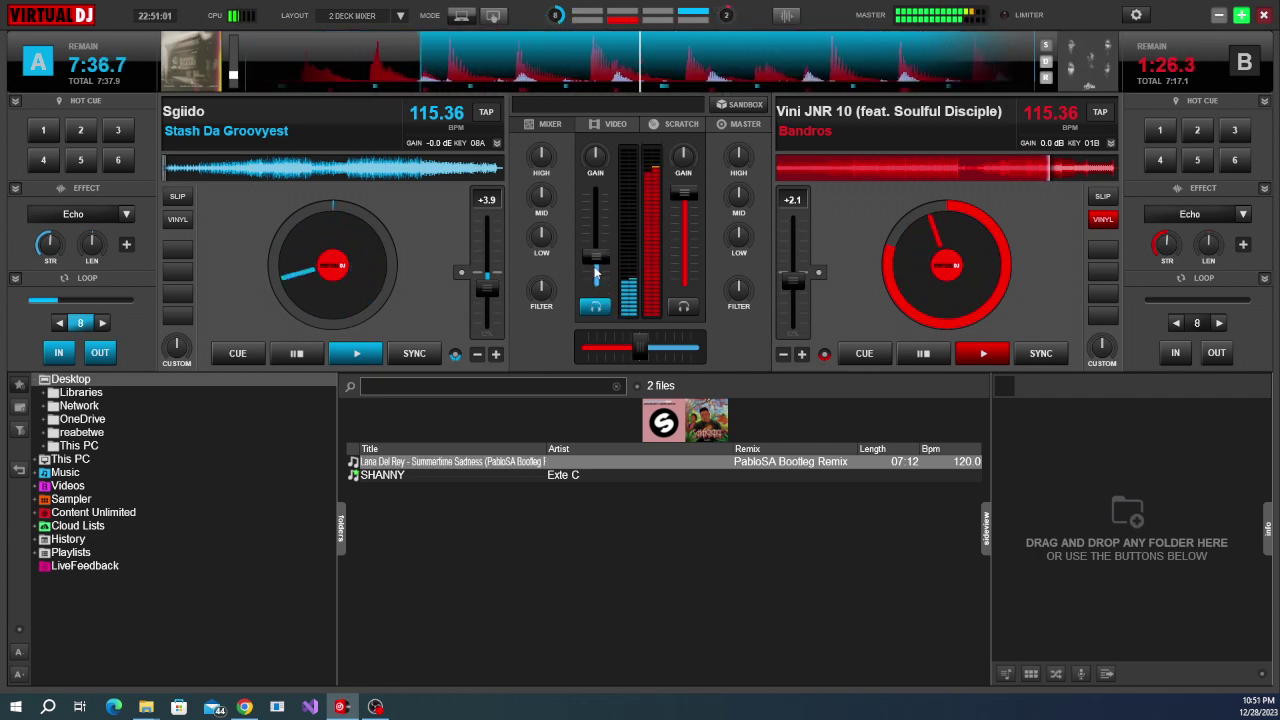
scroll(596, 271, "up", 3)
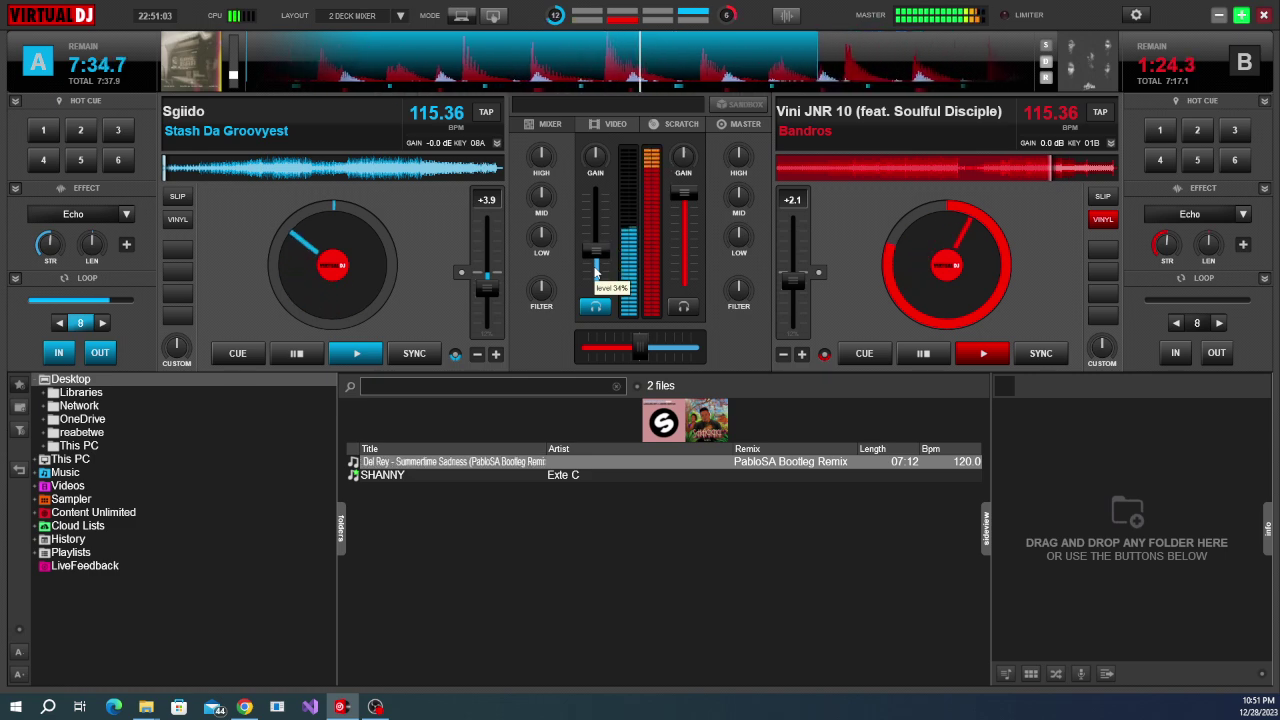
scroll(596, 271, "up", 2)
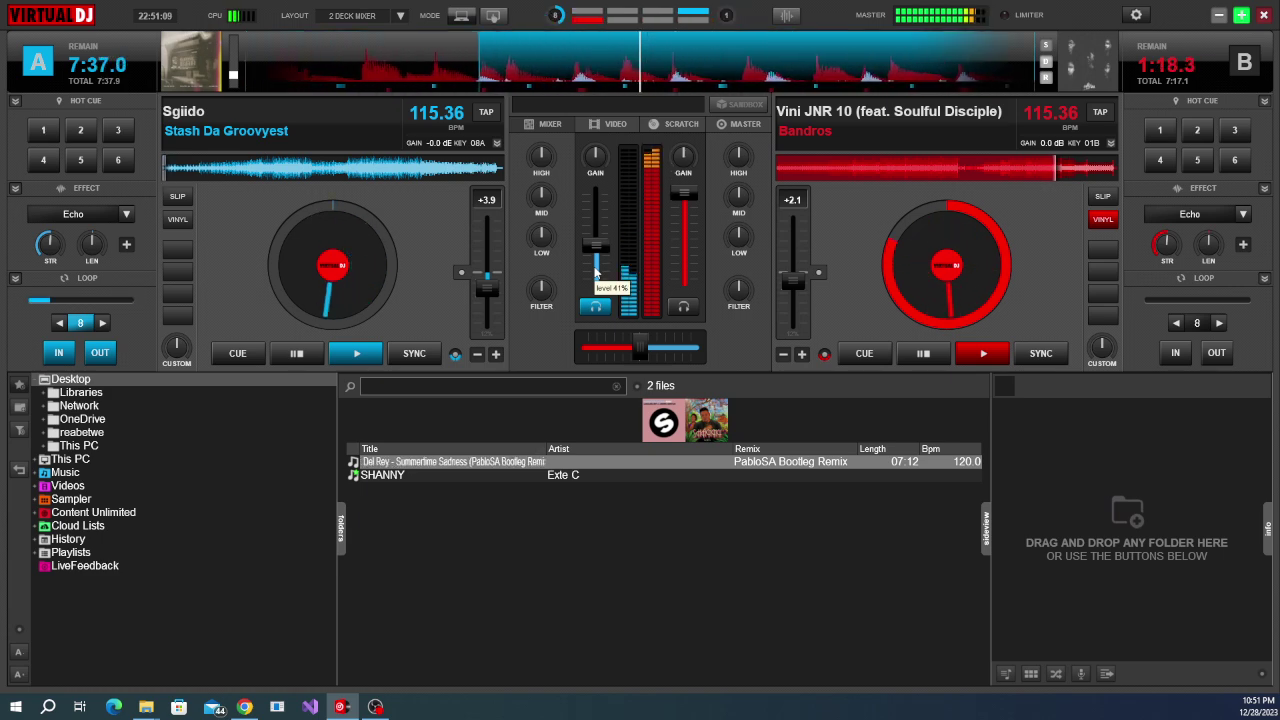
scroll(596, 263, "up", 2)
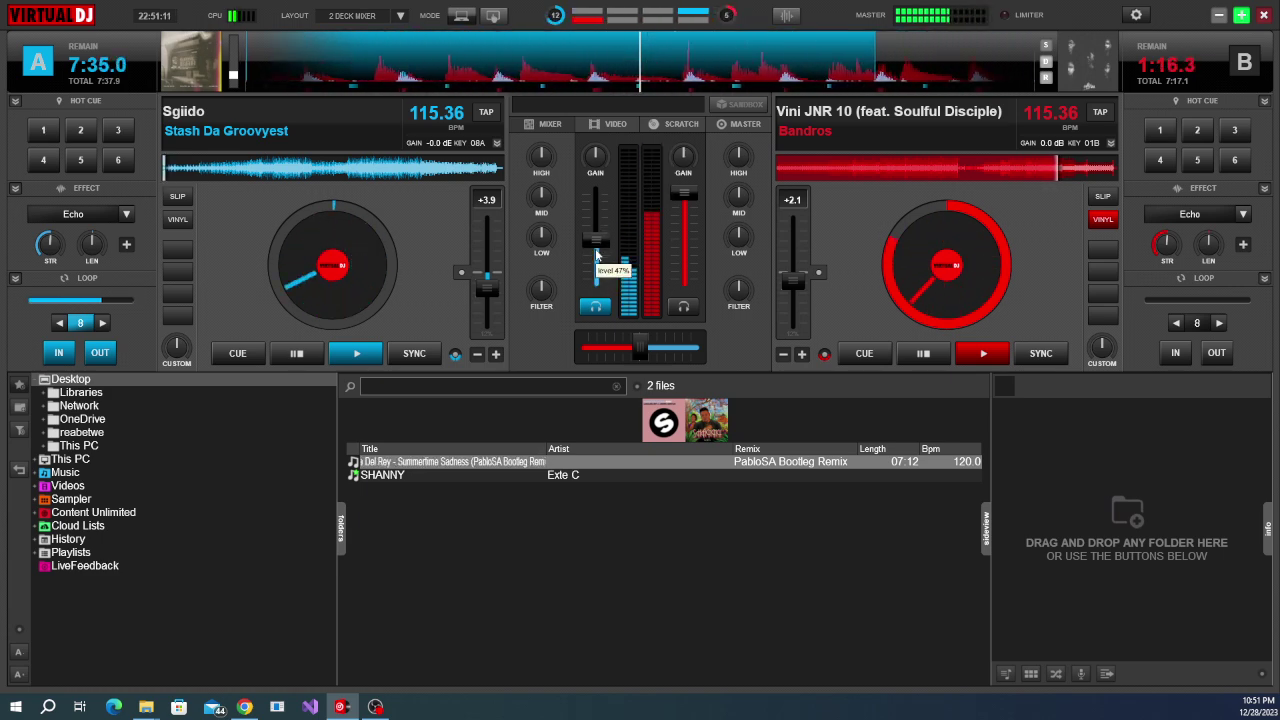
scroll(596, 256, "up", 2)
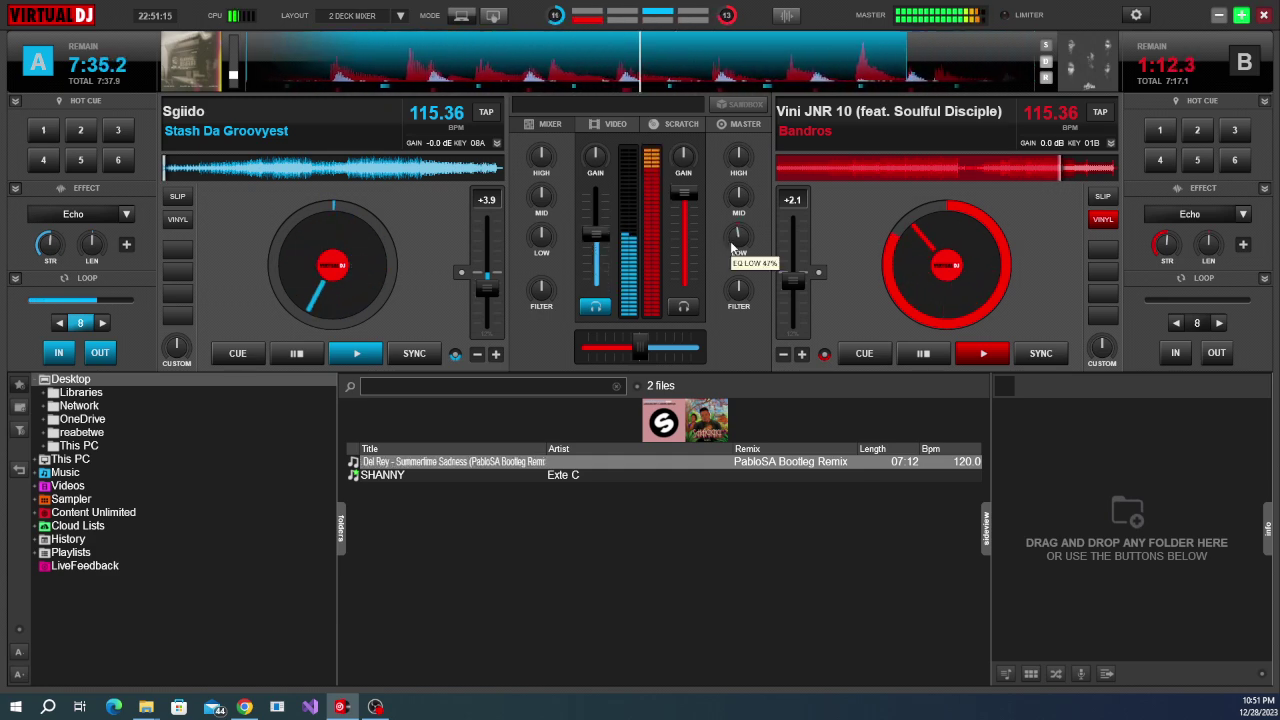
Lower deck B's low EQ in stages to about 19% while raising deck A's volume fader to 88%.
scroll(738, 237, "down", 3)
scroll(586, 234, "up", 2)
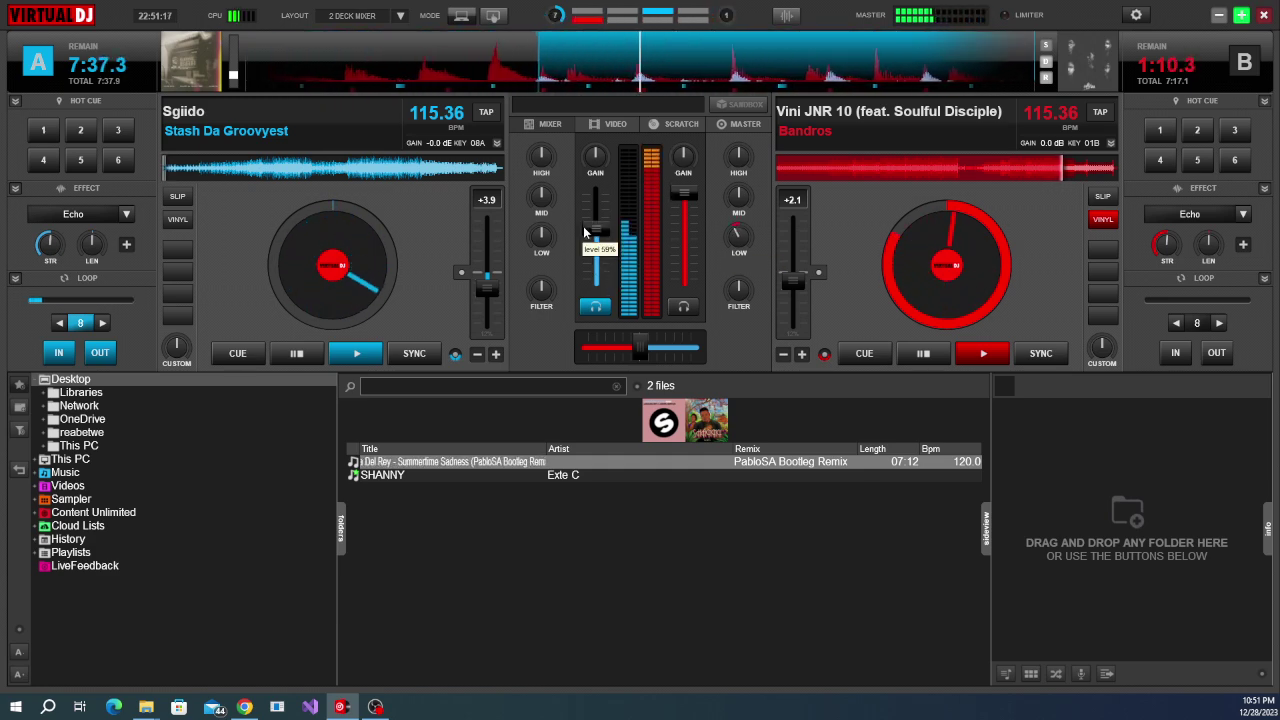
scroll(586, 234, "up", 2)
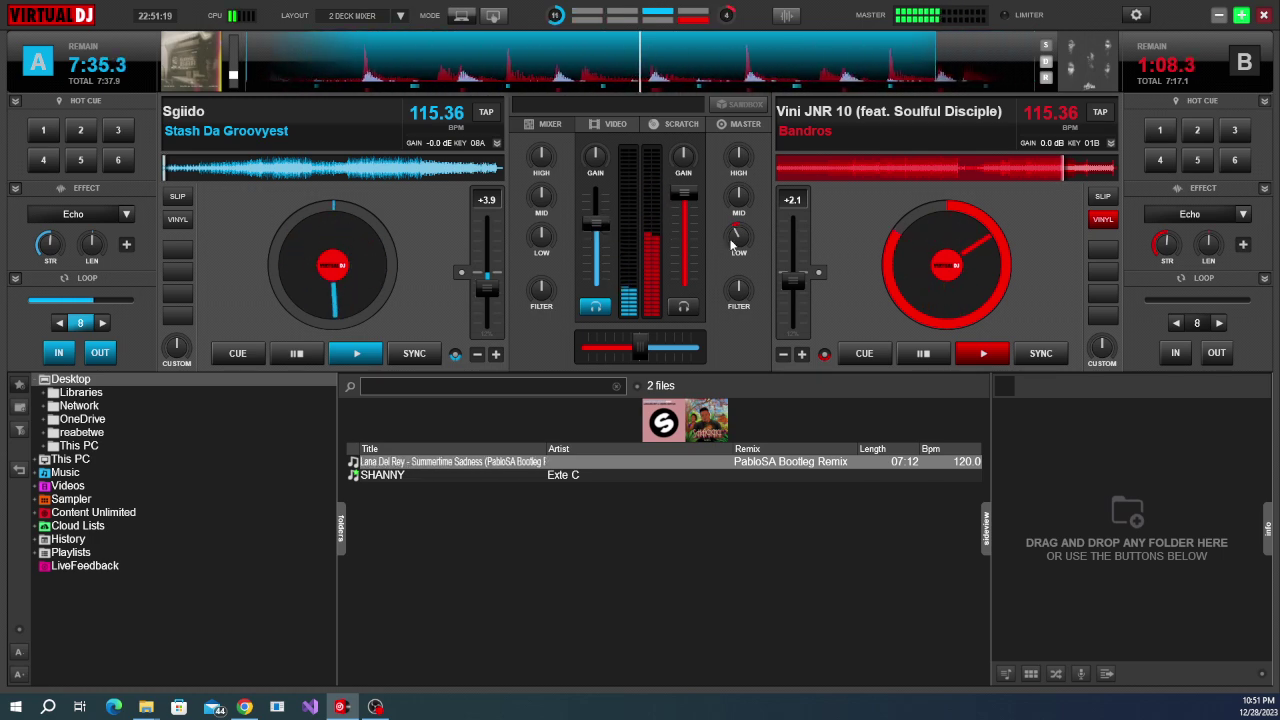
scroll(737, 245, "down", 2)
scroll(600, 222, "up", 2)
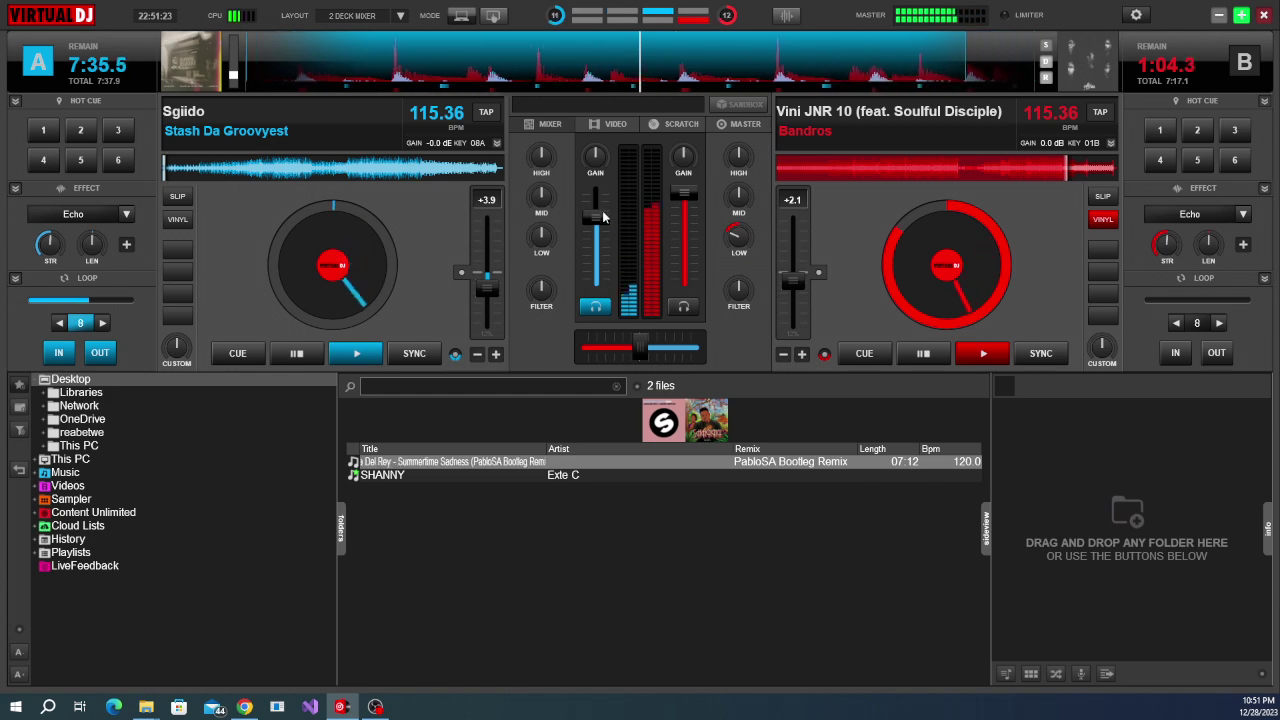
scroll(600, 215, "up", 2)
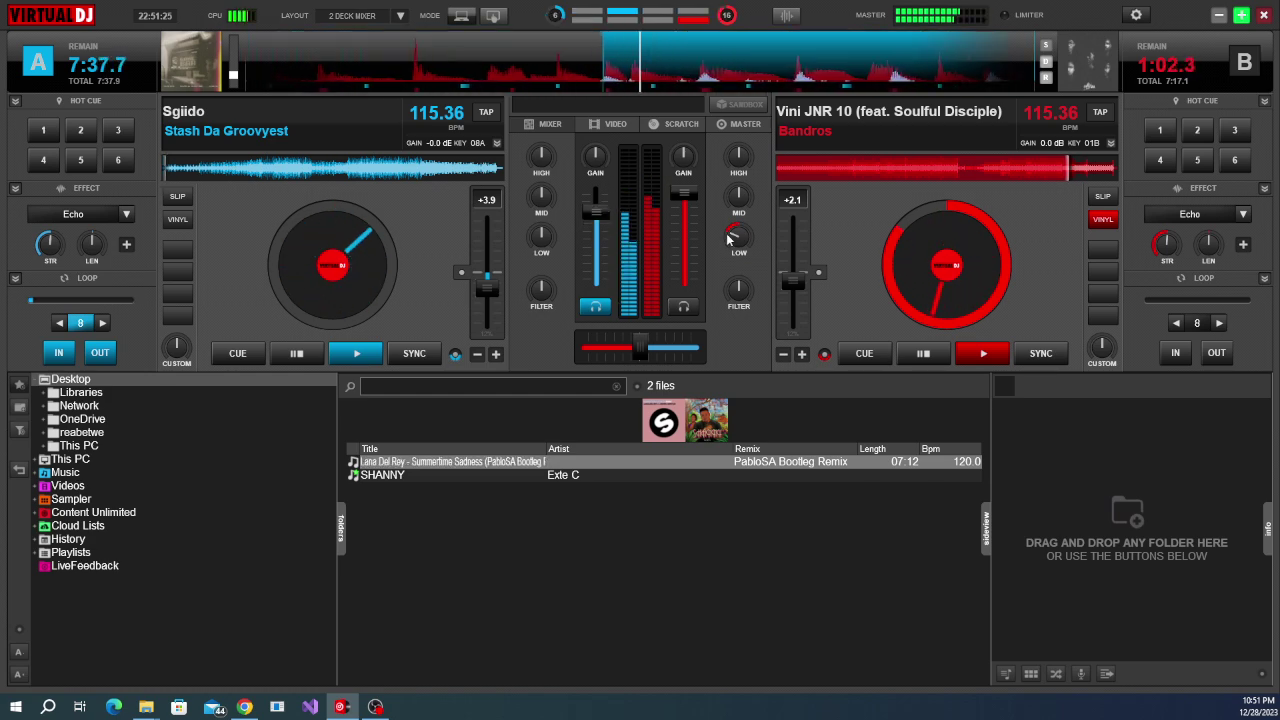
scroll(594, 215, "up", 1)
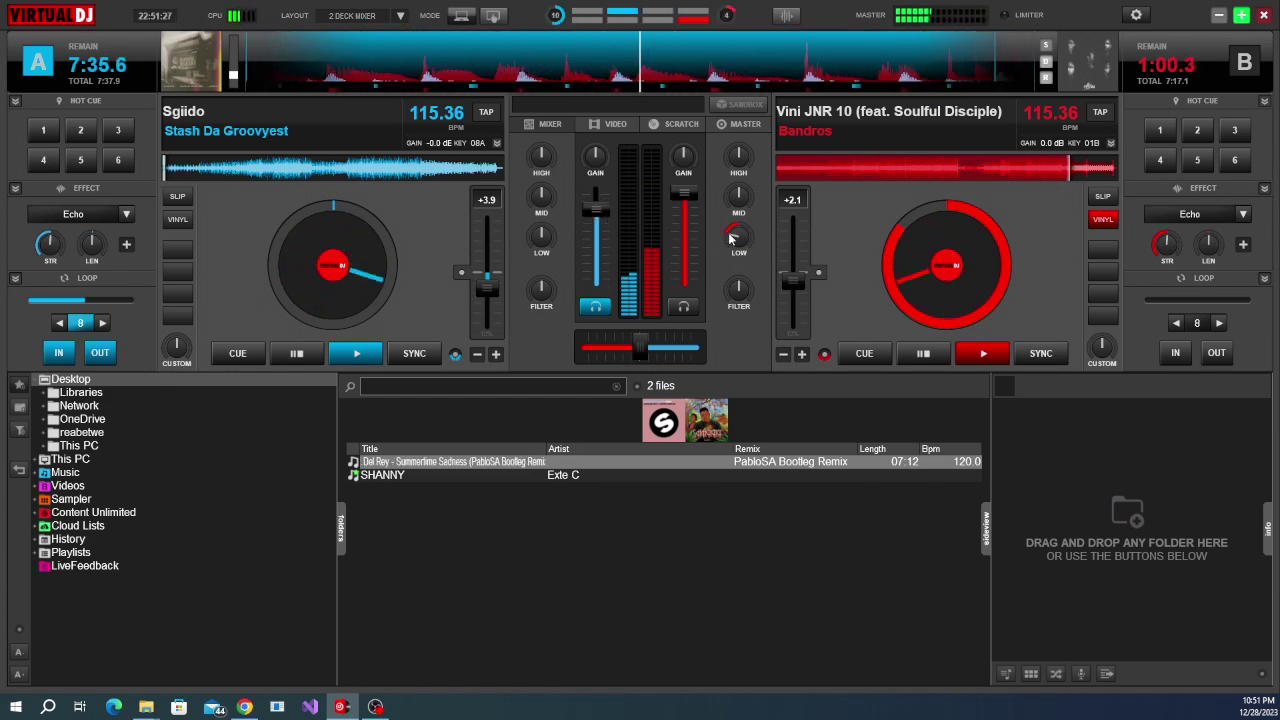
scroll(731, 240, "down", 1)
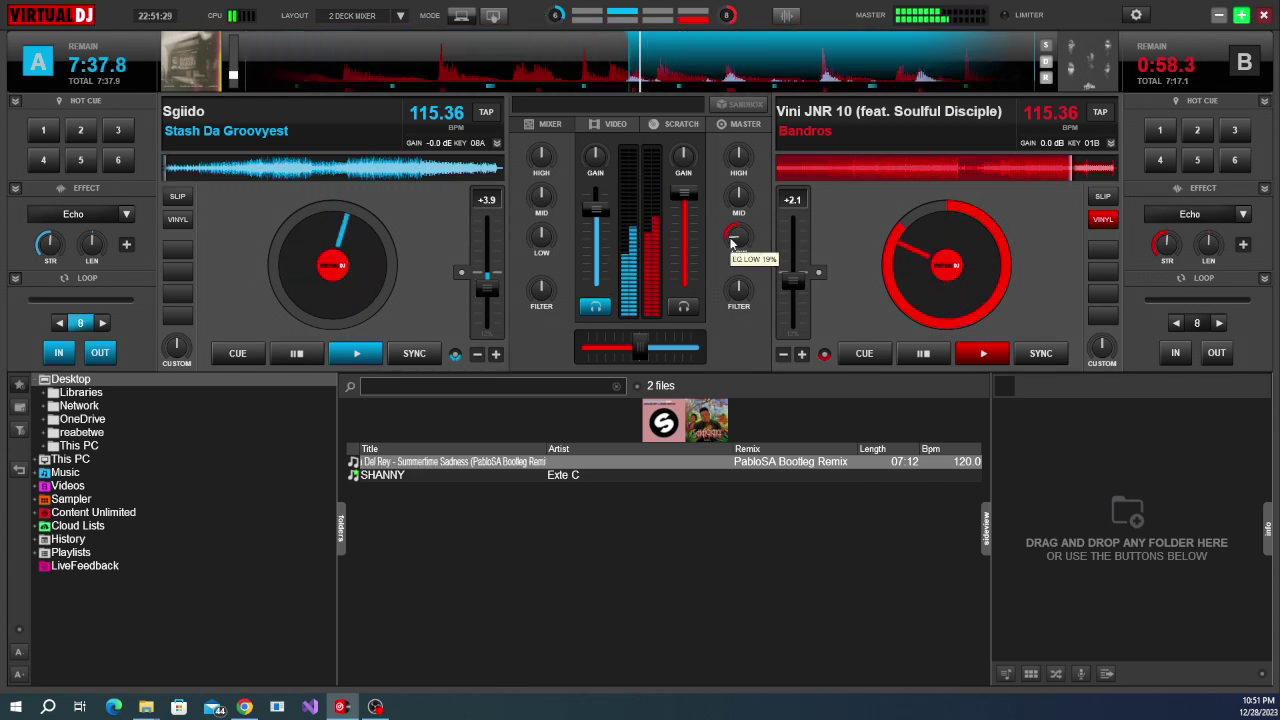
scroll(616, 210, "up", 1)
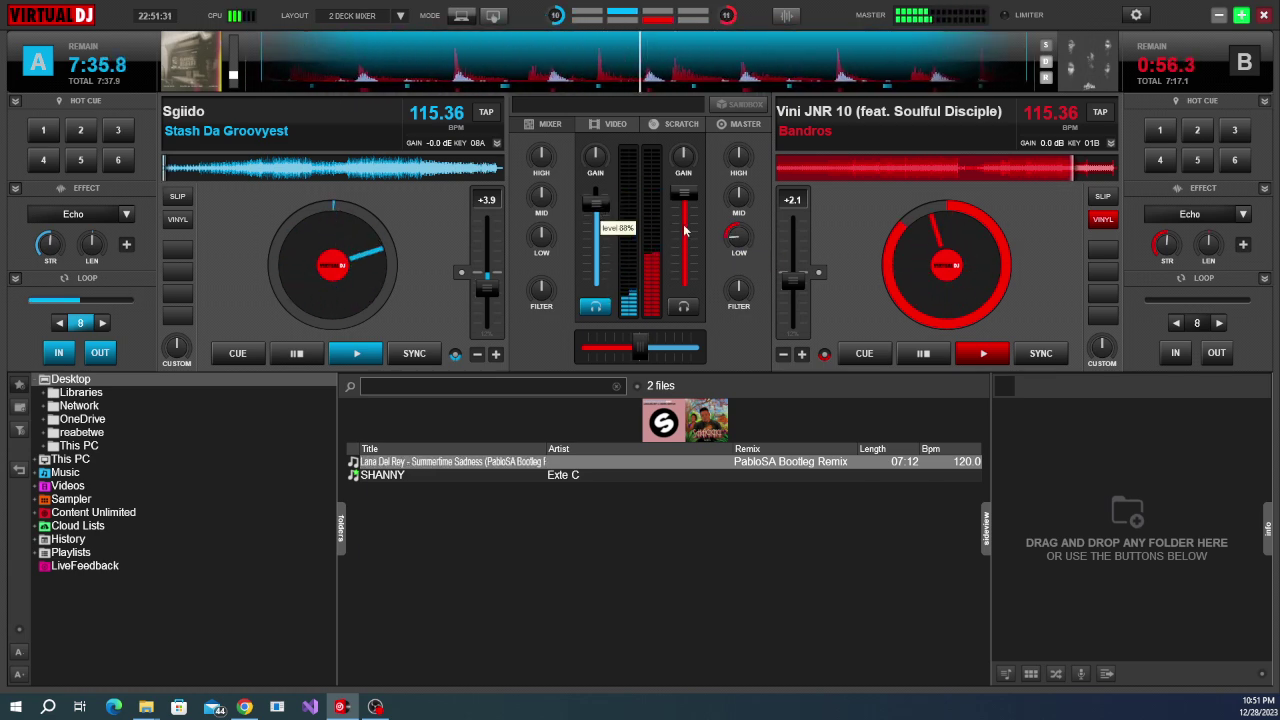
Release deck A's loop, then bring its volume fader to 100% while cutting deck B's low EQ to about 3%.
left_click(81, 323)
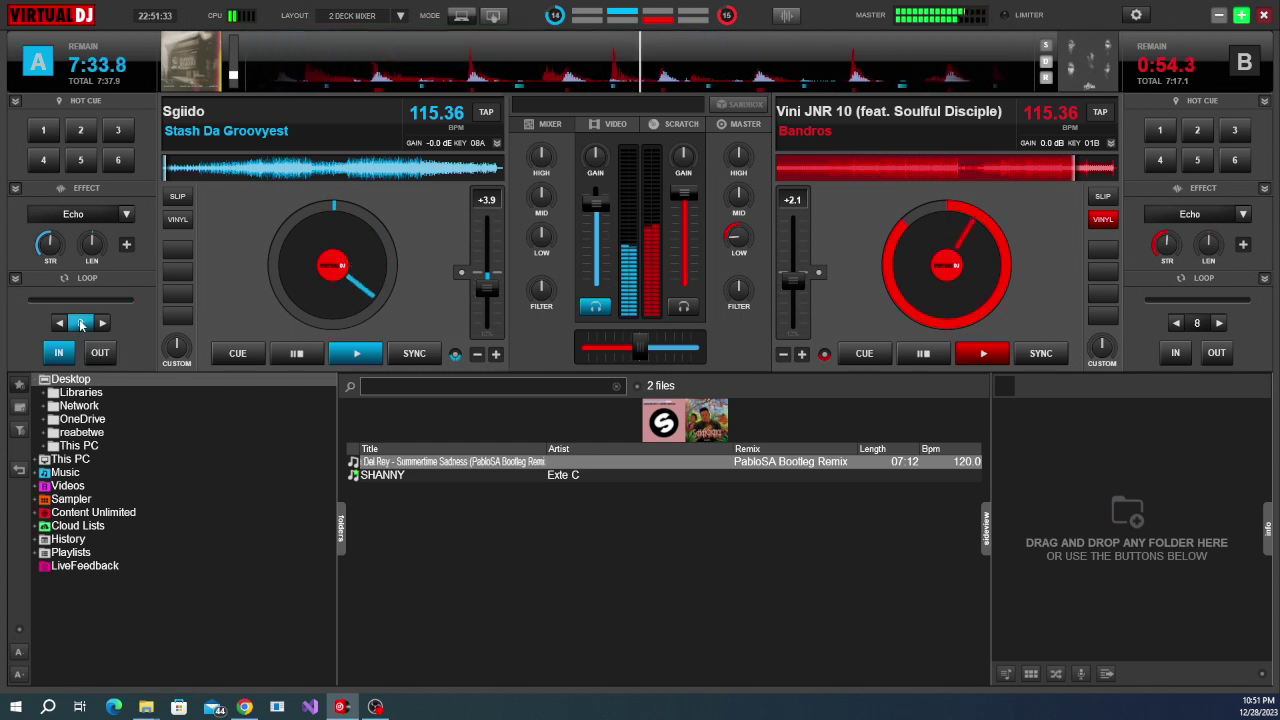
scroll(608, 204, "up", 1)
mouse_move(736, 246)
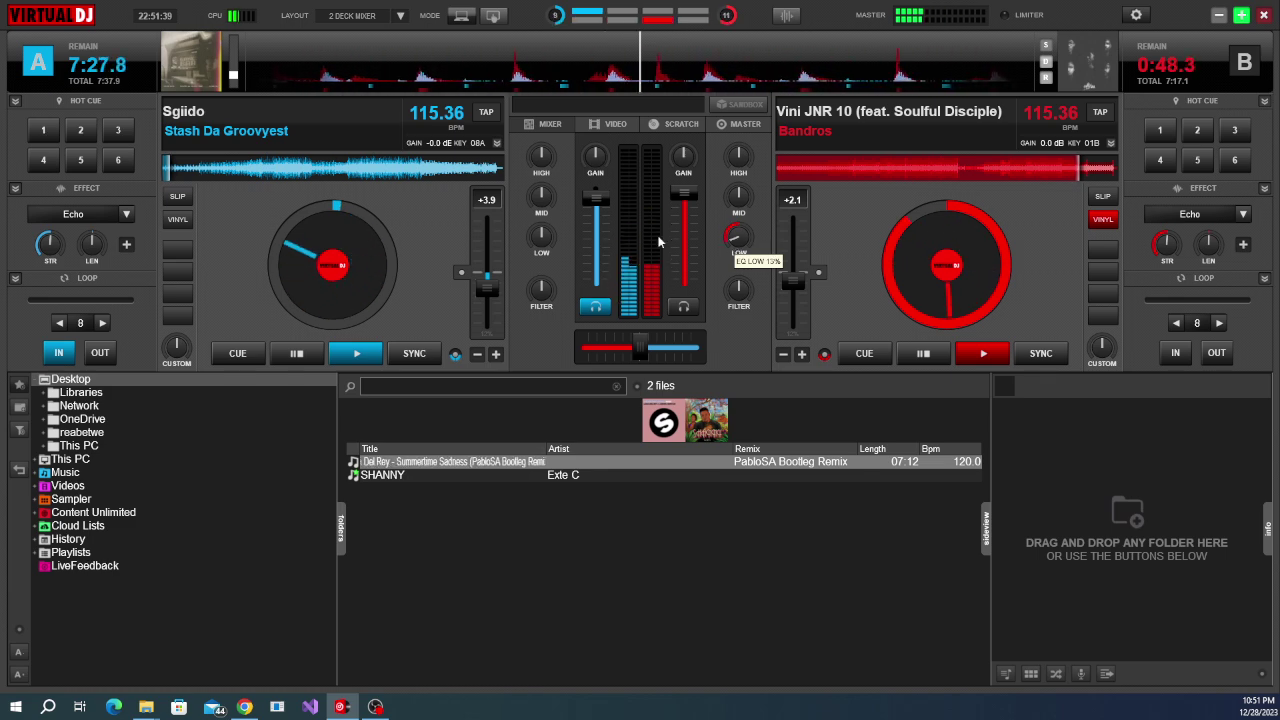
mouse_move(601, 203)
scroll(601, 203, "up", 1)
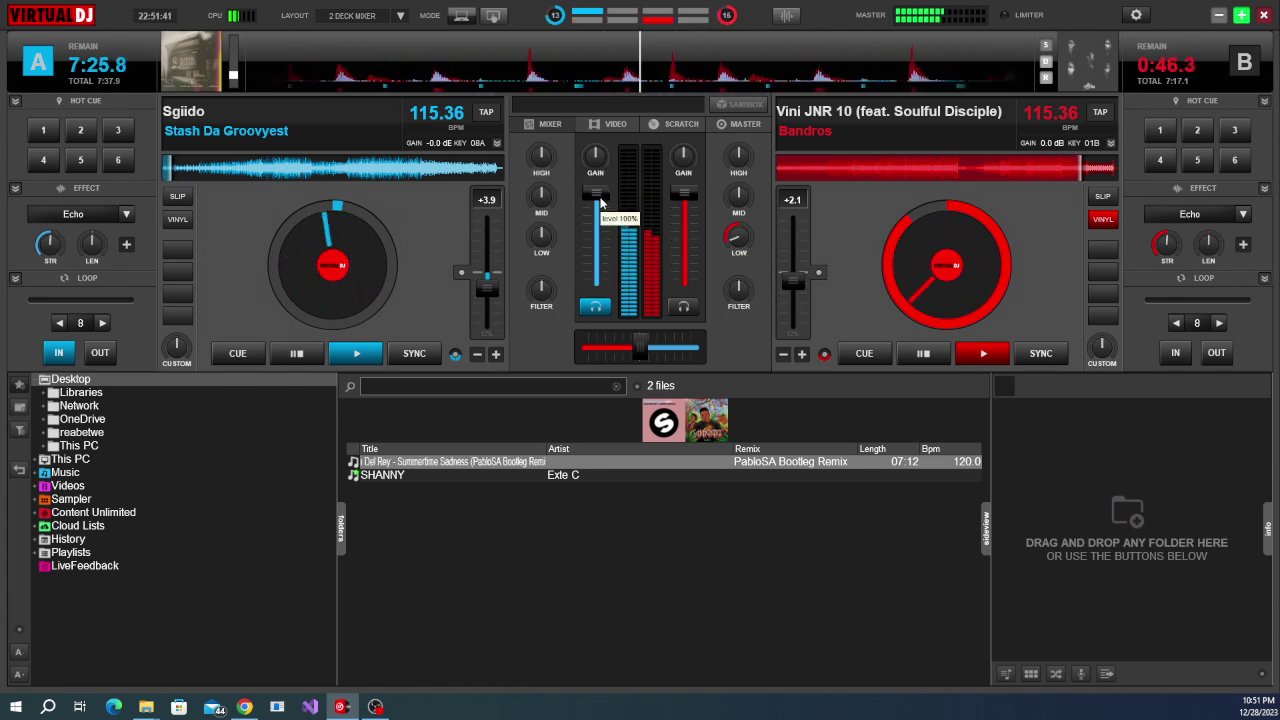
scroll(738, 240, "down", 2)
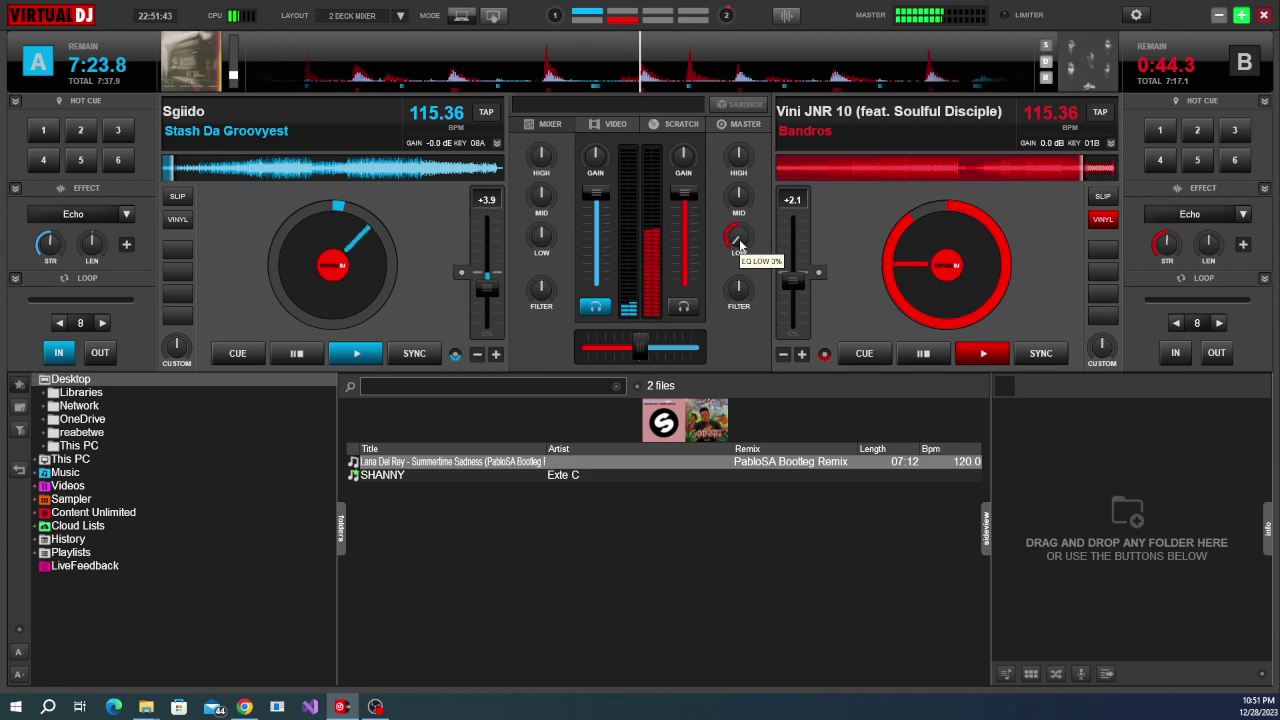
Sweep deck B's high-pass filter up to about 900 Hz and ease its volume fader below 80%.
mouse_move(740, 294)
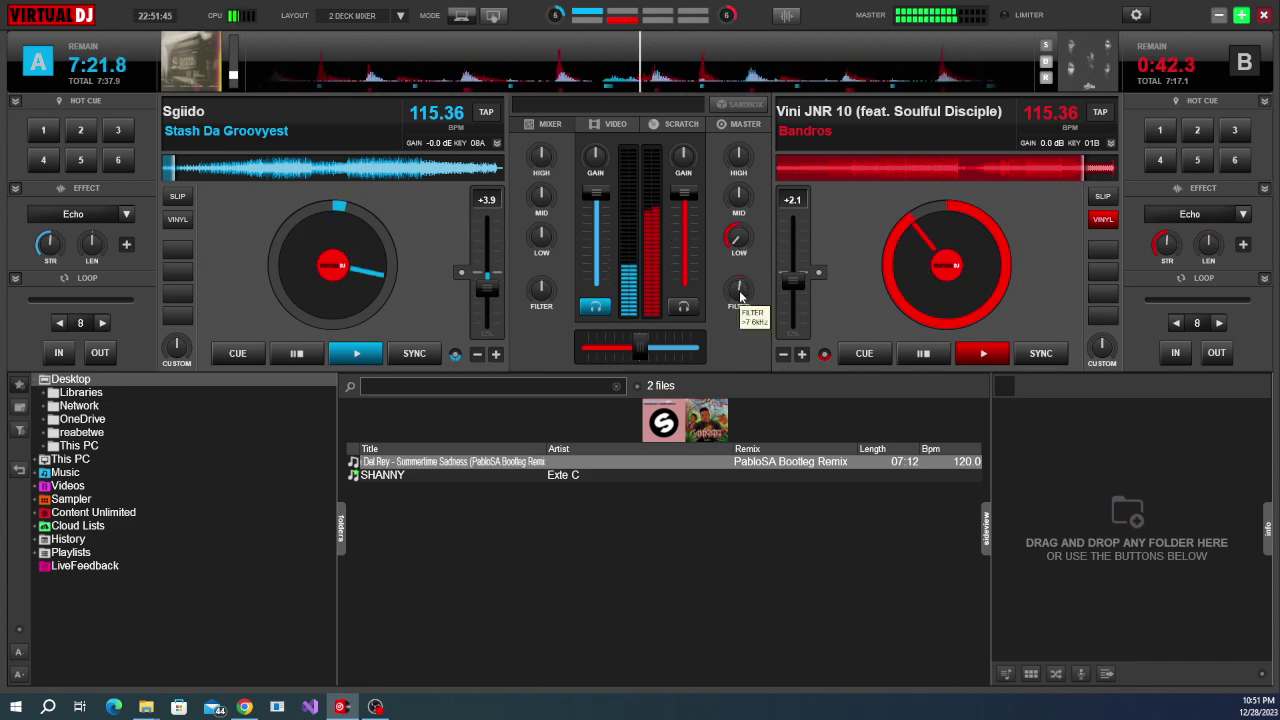
scroll(740, 294, "up", 1)
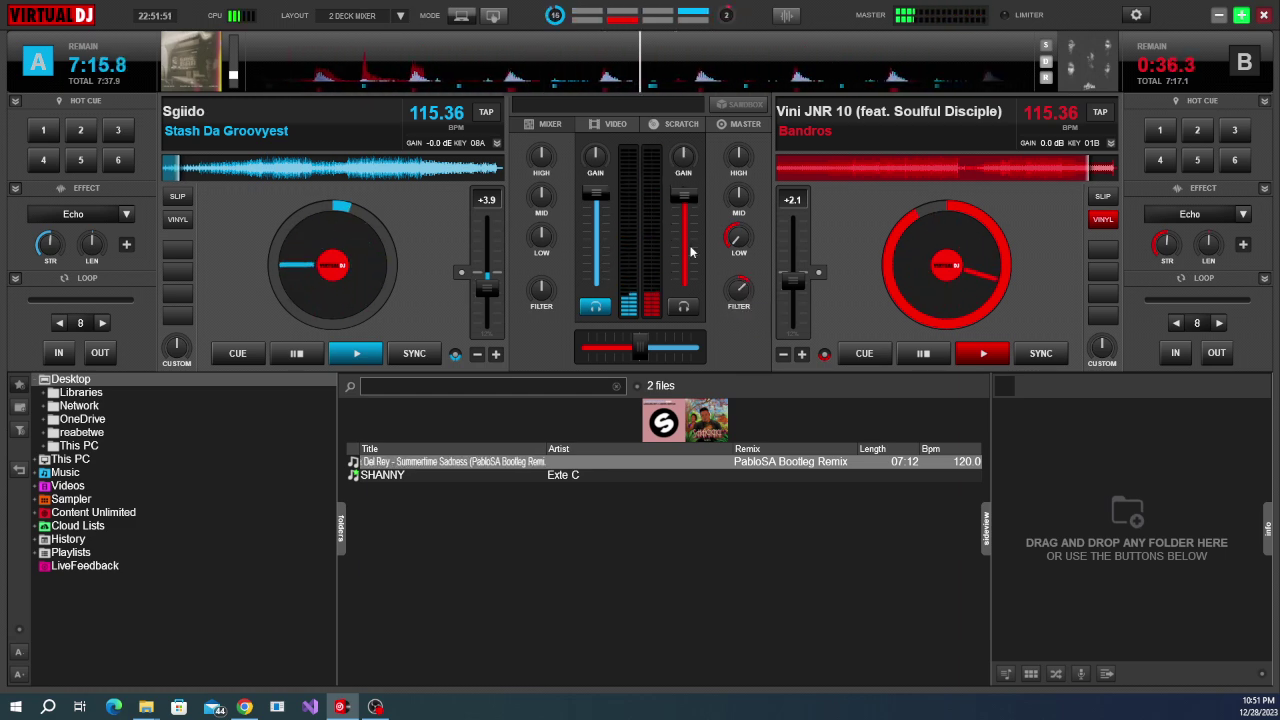
scroll(690, 252, "down", 1)
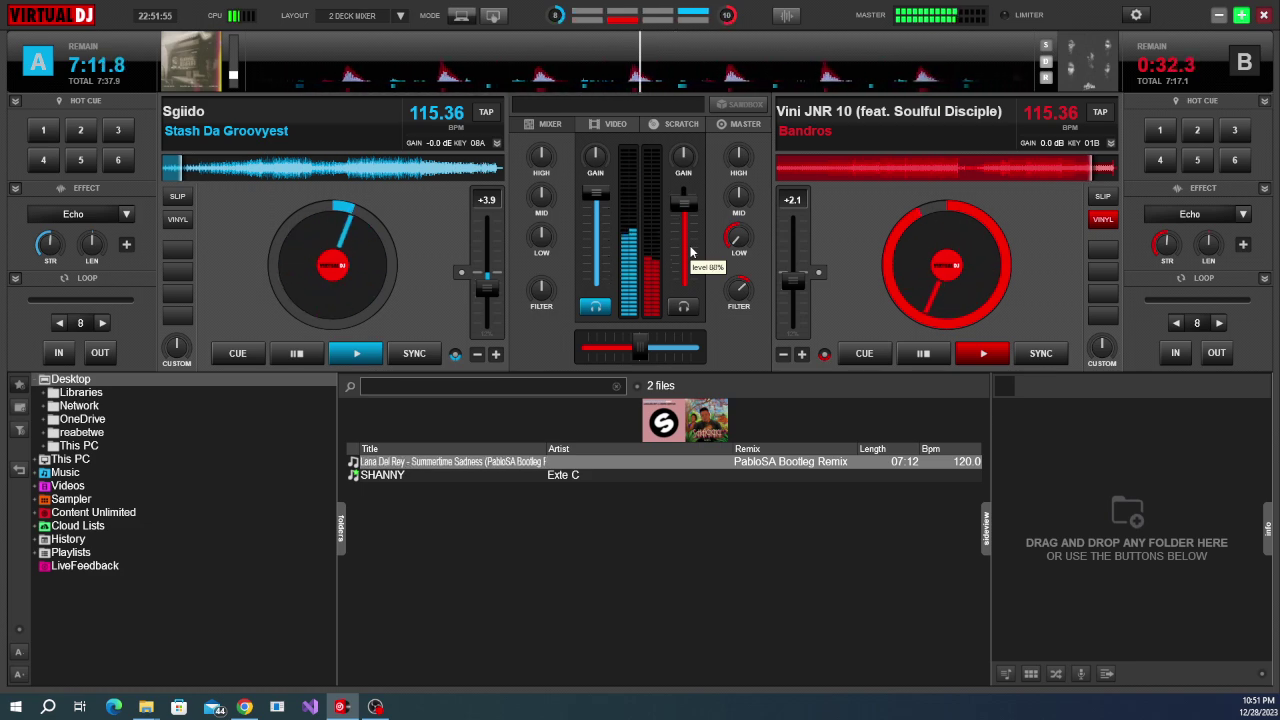
scroll(690, 268, "down", 2)
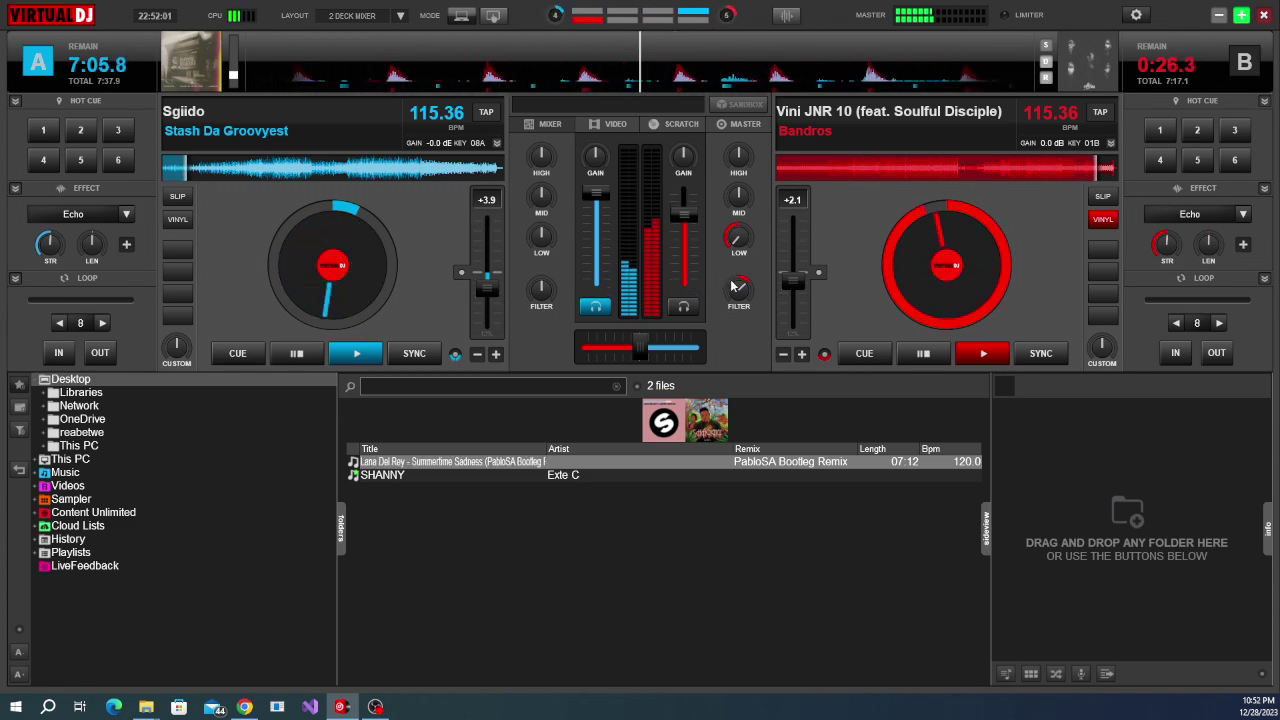
scroll(735, 290, "up", 2)
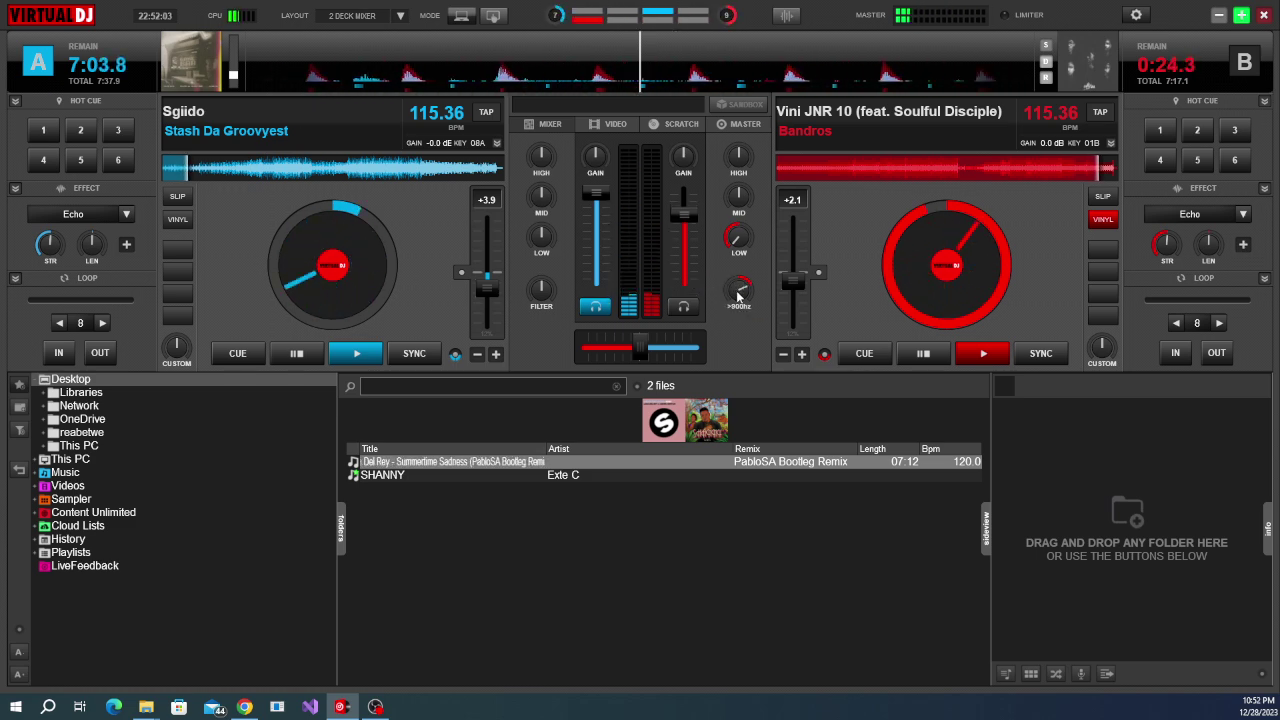
Lower deck B's volume fader to about 63% and activate an 8-beat loop on it.
mouse_move(684, 276)
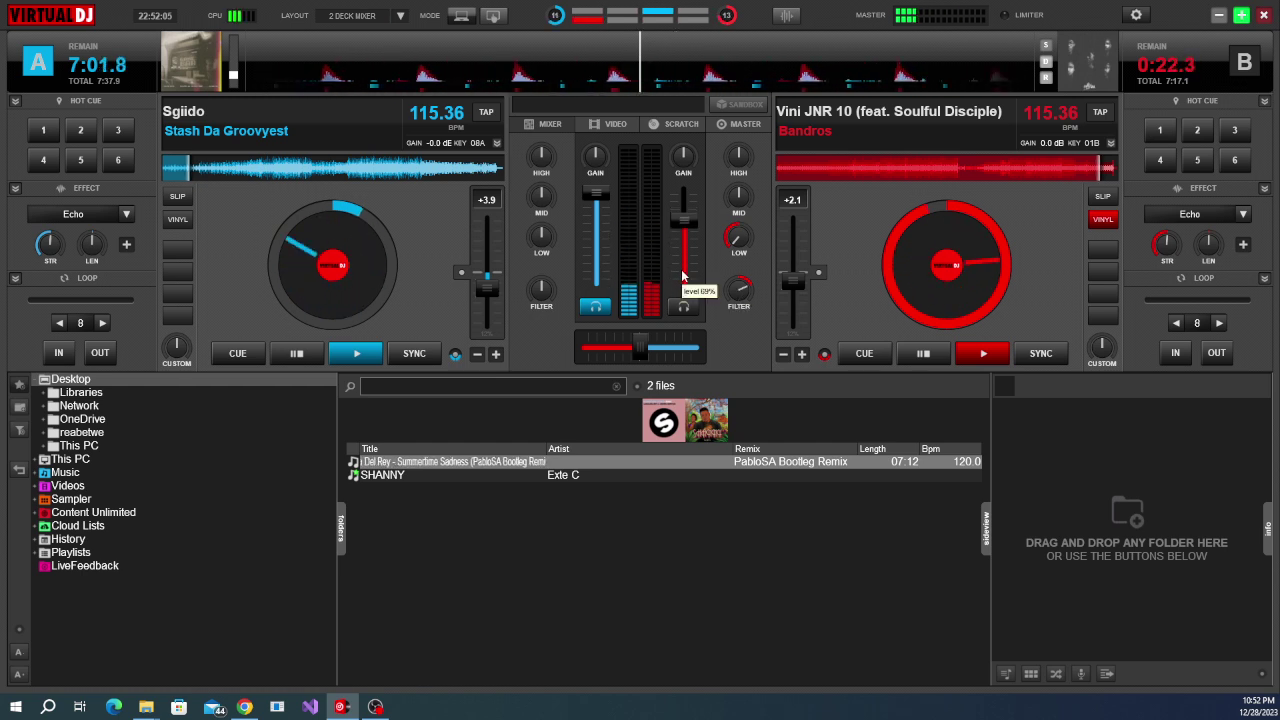
scroll(684, 276, "down", 2)
scroll(684, 276, "down", 1)
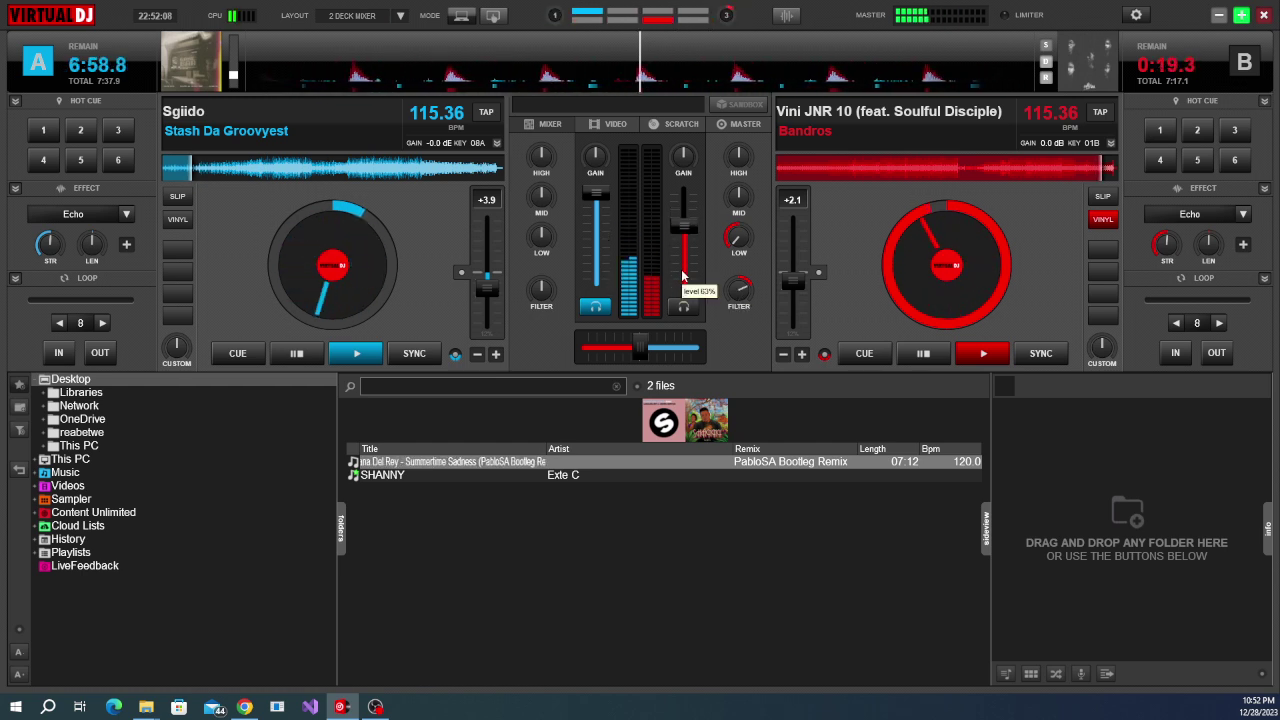
left_click(1192, 324)
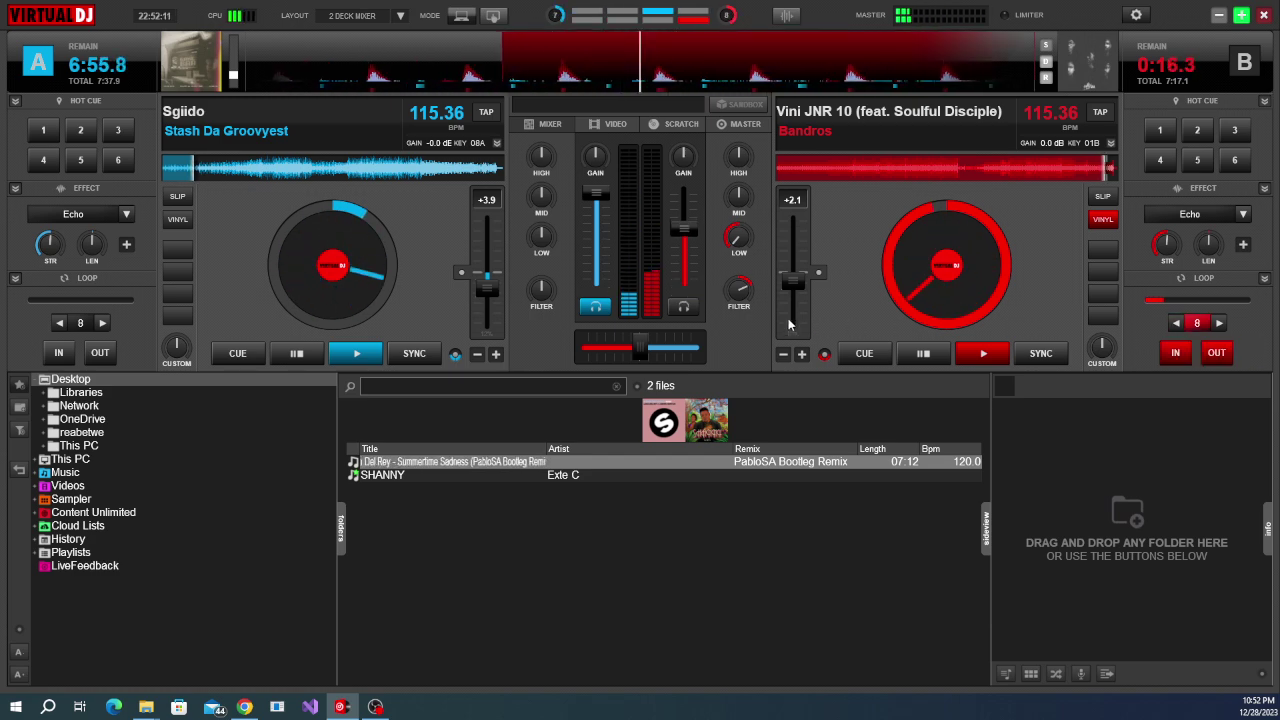
Lower deck B's volume fader to 47% while sweeping its high-pass filter up past 2.2 kHz.
scroll(690, 270, "down", 2)
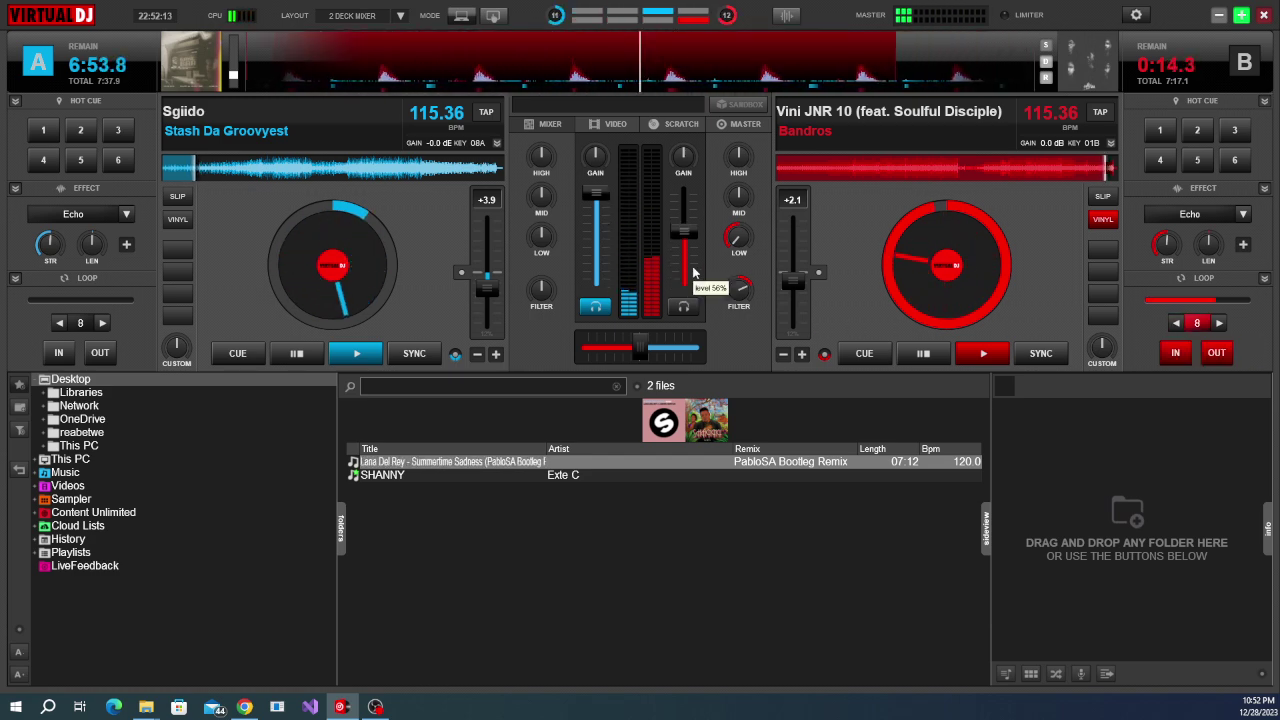
scroll(693, 272, "down", 2)
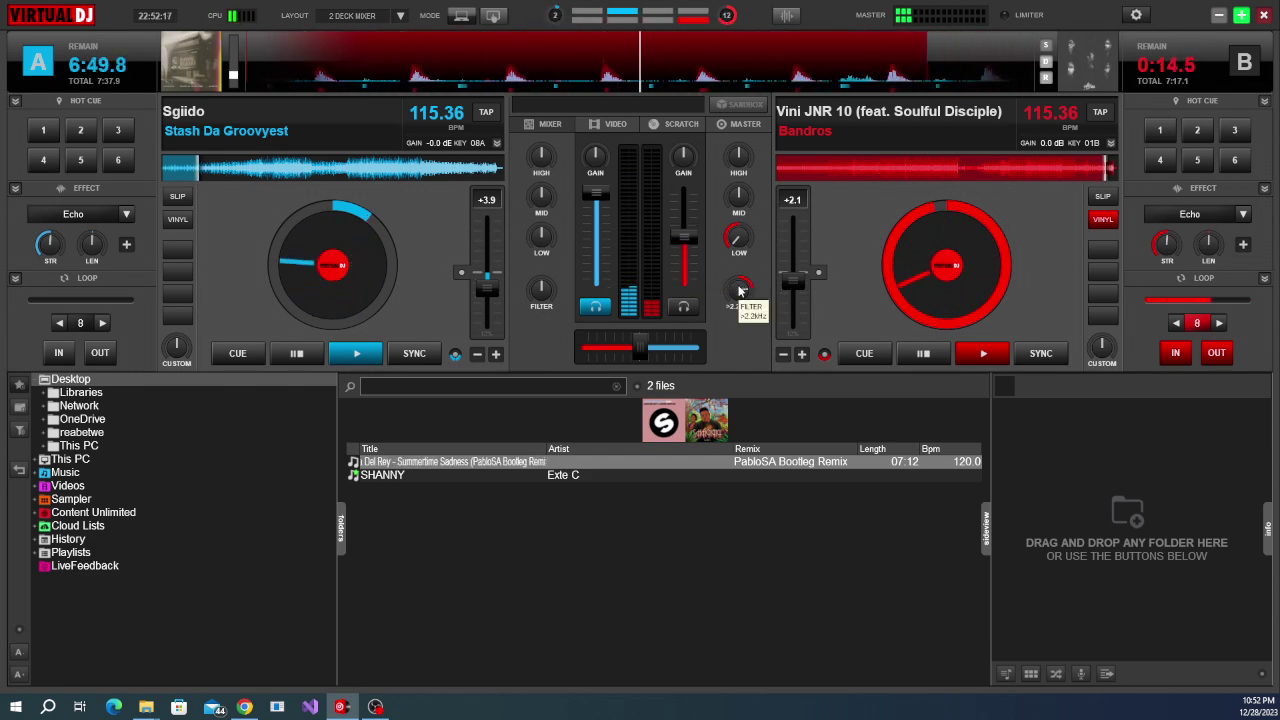
scroll(685, 265, "down", 3)
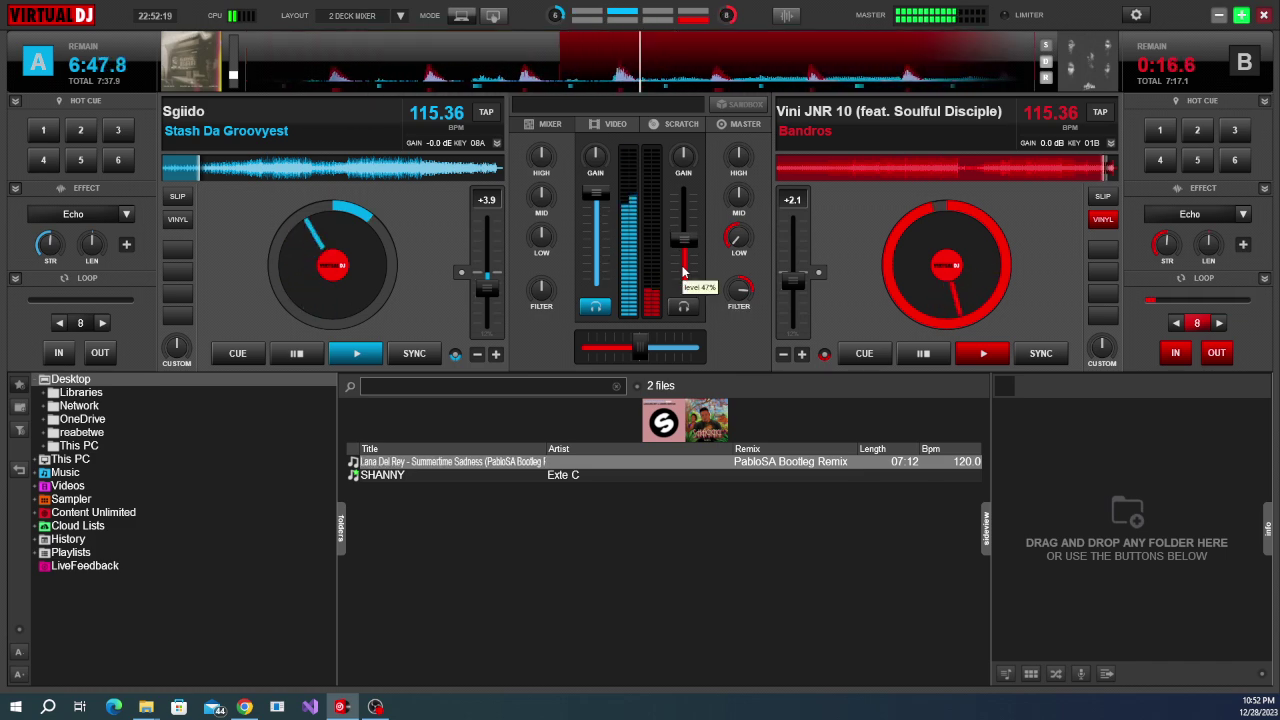
Fade deck B's volume down to 3% with its high-pass filter raised to about 7.6 kHz, and pause the deck.
scroll(685, 274, "down", 1)
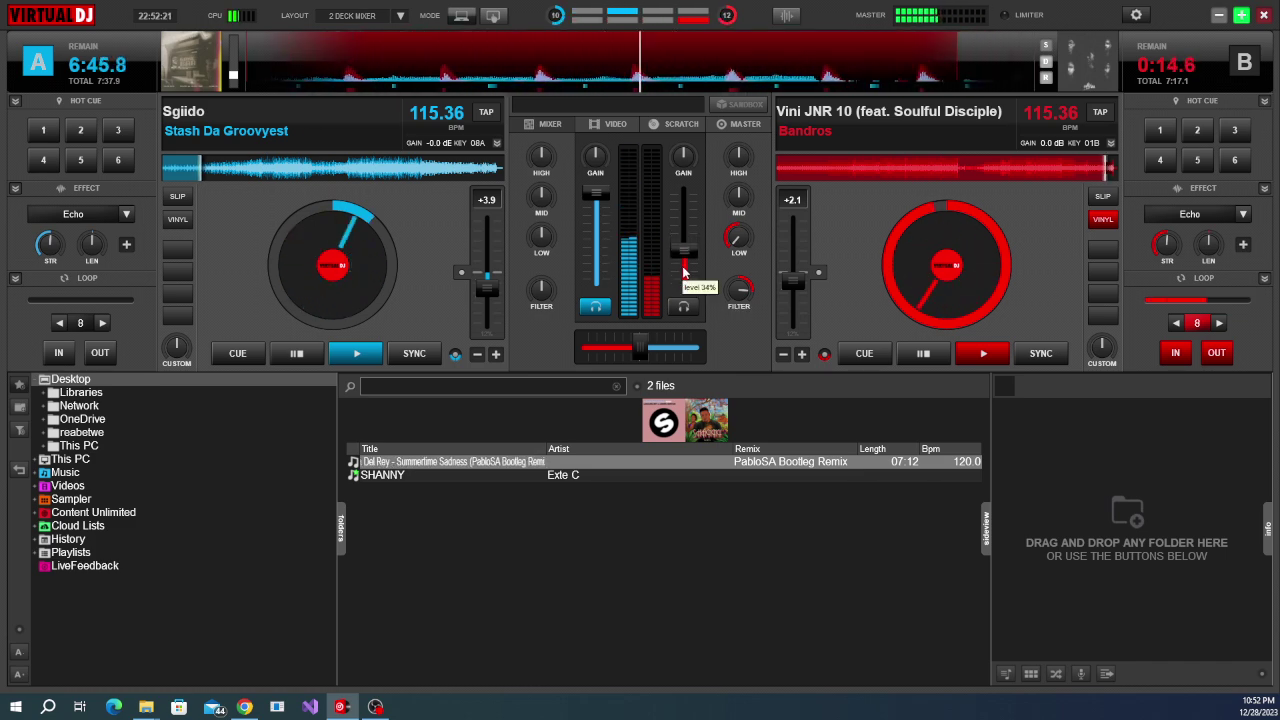
scroll(685, 277, "down", 2)
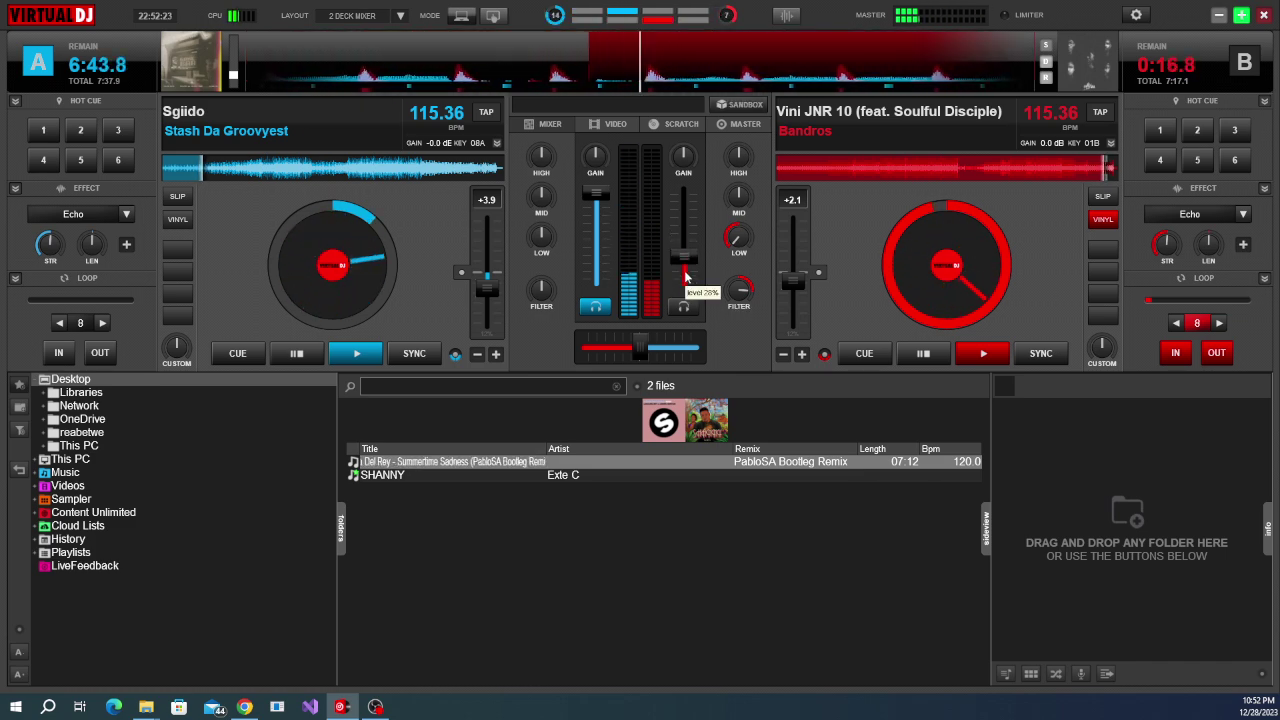
scroll(685, 277, "down", 3)
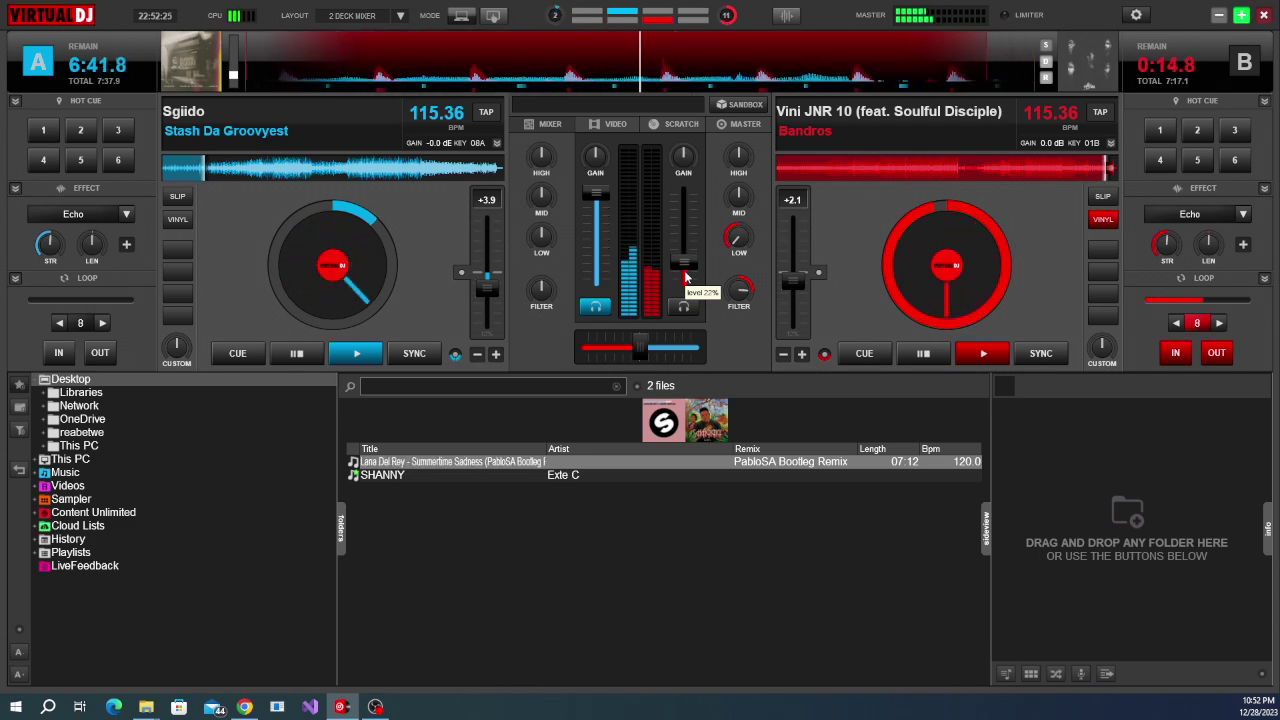
scroll(685, 277, "down", 4)
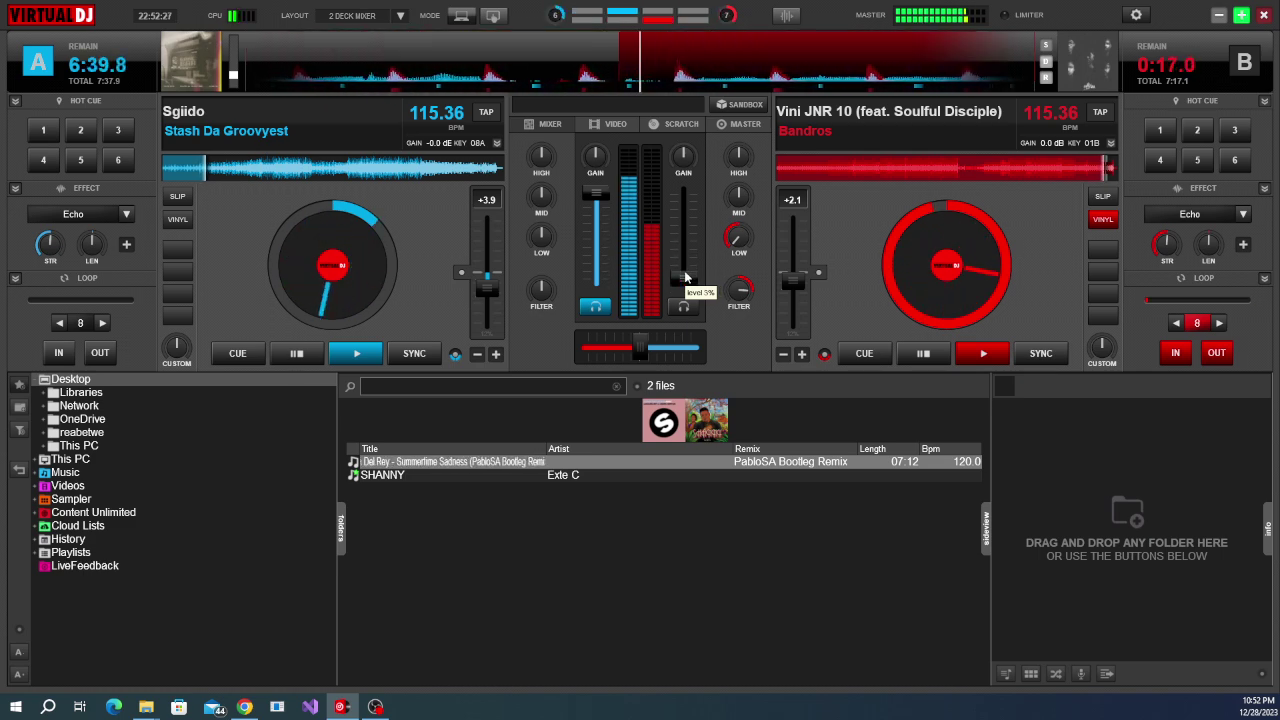
scroll(737, 294, "down", 2)
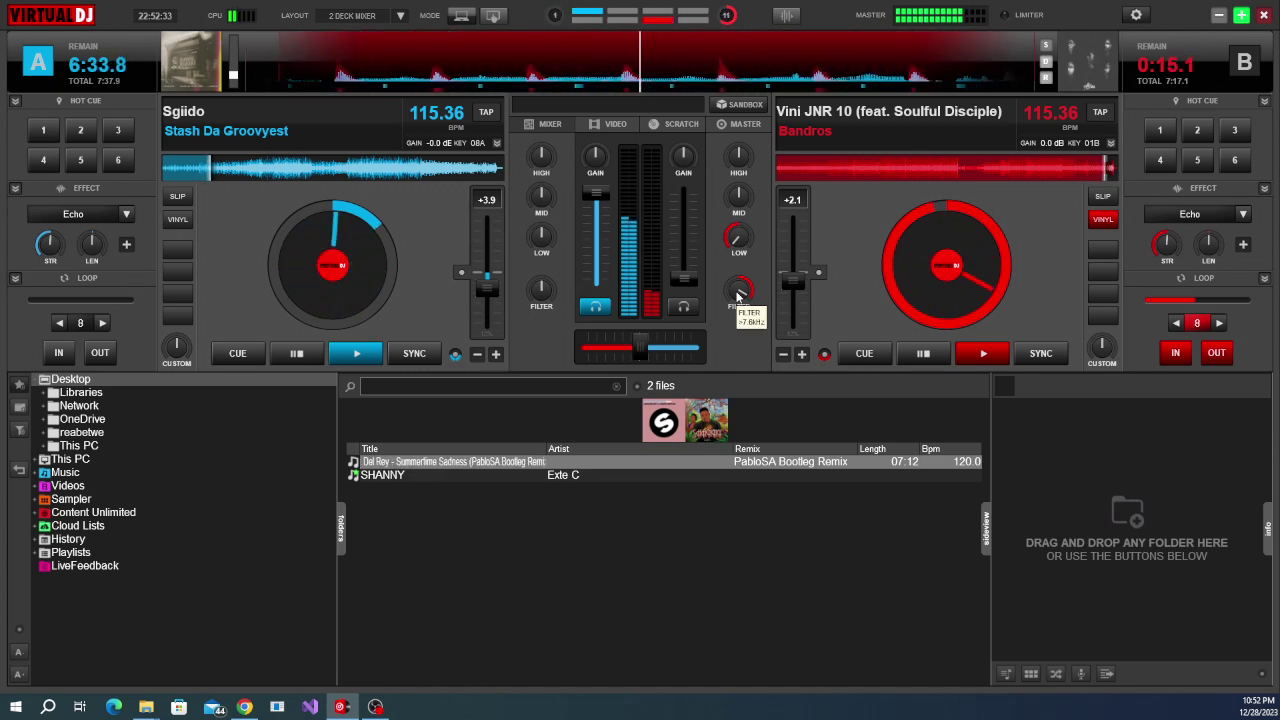
left_click(929, 357)
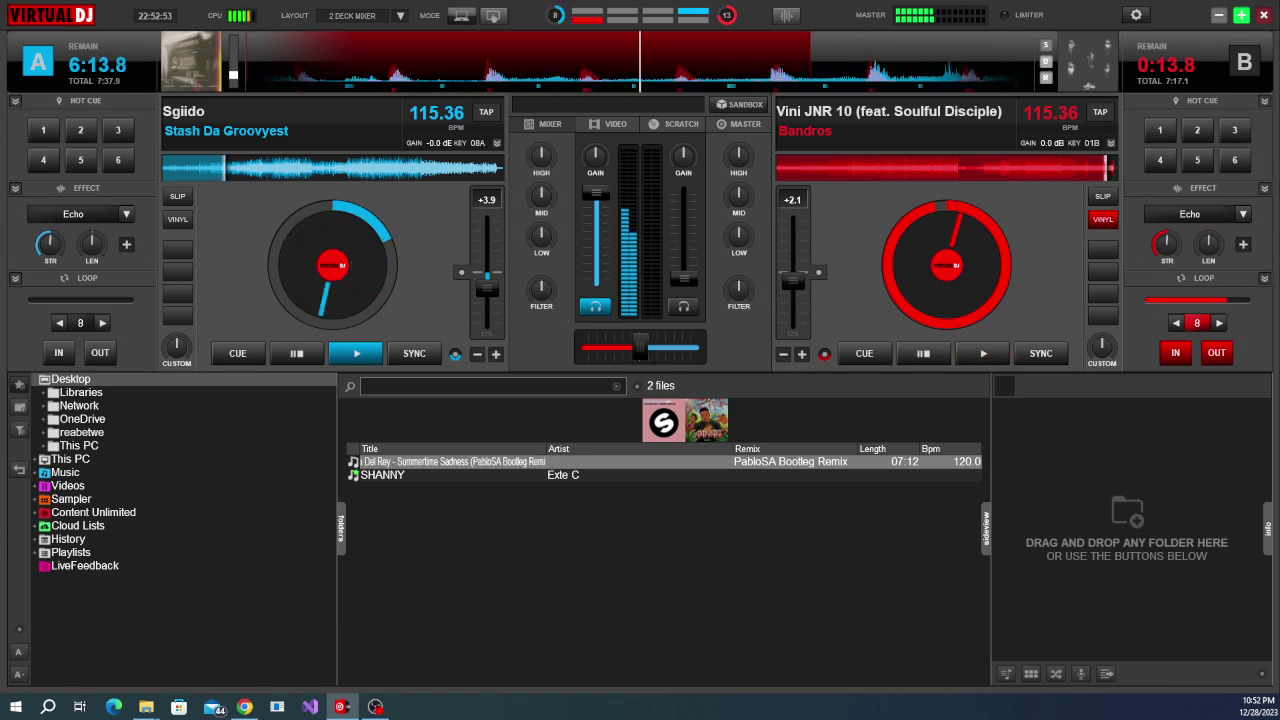
Load "Human Wave (feat. Semi Tee)" onto deck B and sync it to 115.36 BPM with an 8-beat loop.
left_click_drag(997, 260, 990, 262)
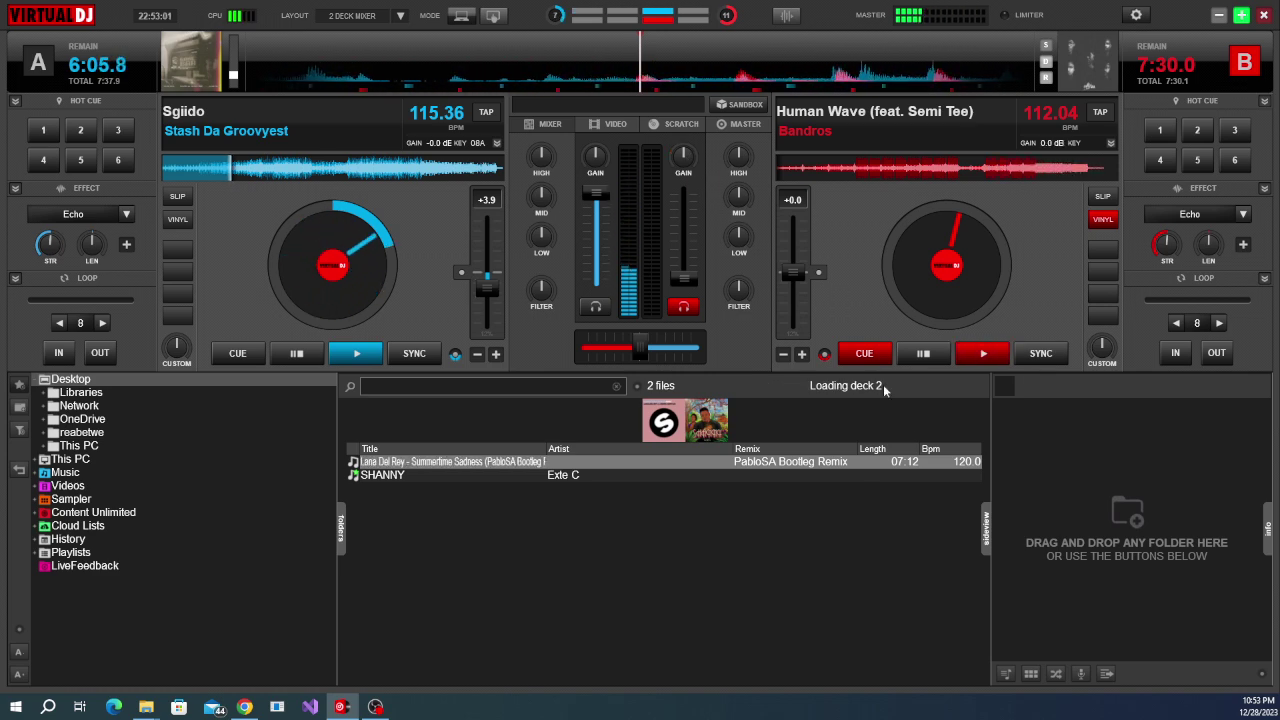
left_click(1041, 353)
left_click(1200, 325)
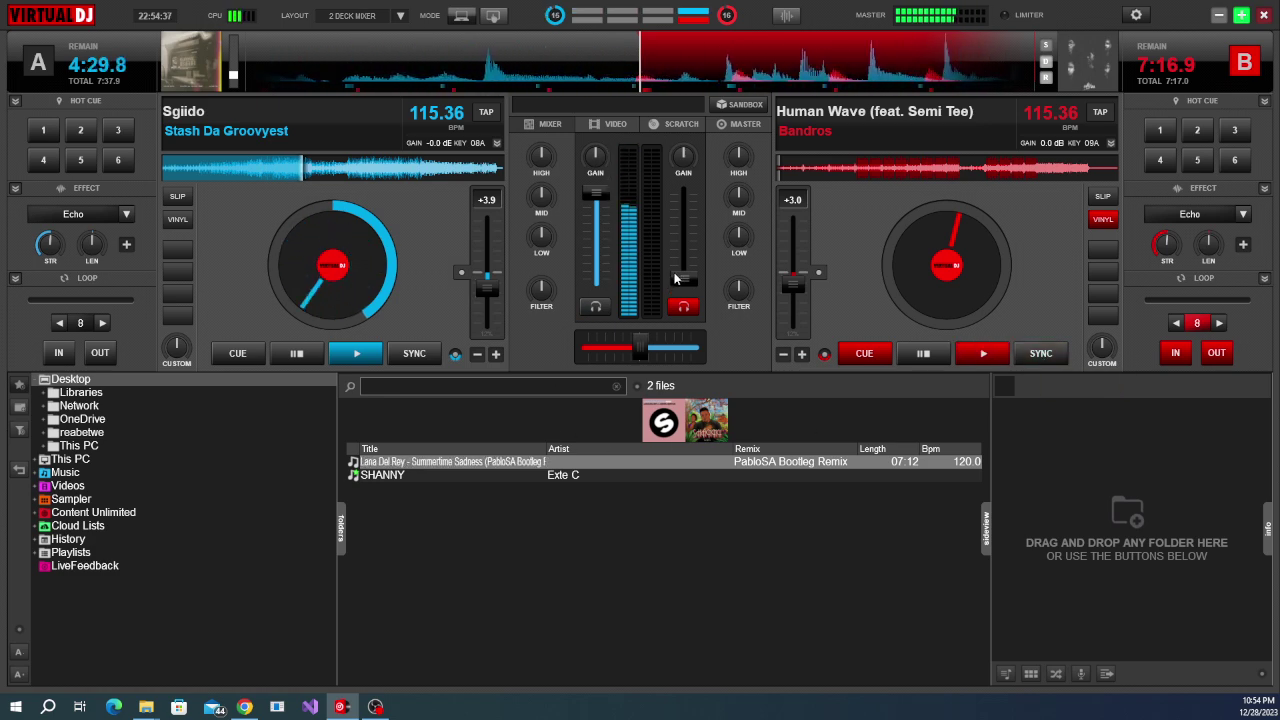
Start deck B's looped track and raise its volume fader to about halfway, releasing the loop along the way.
mouse_move(679, 279)
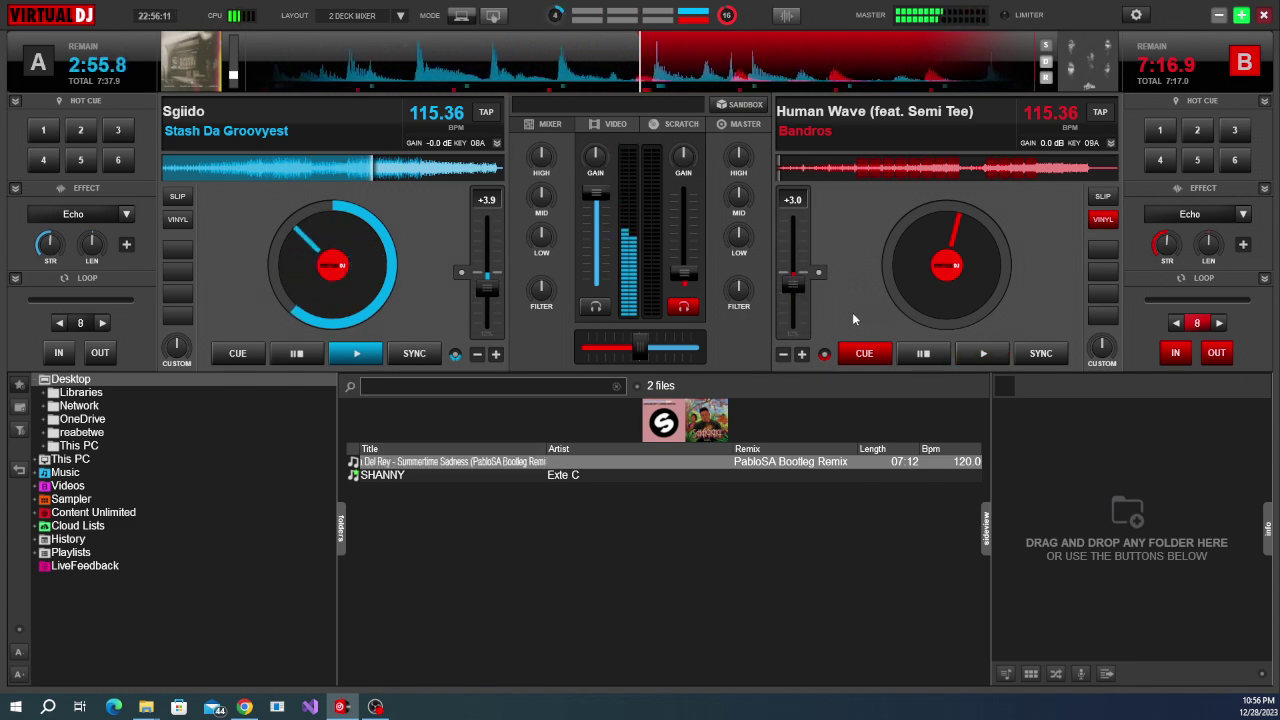
key("space")
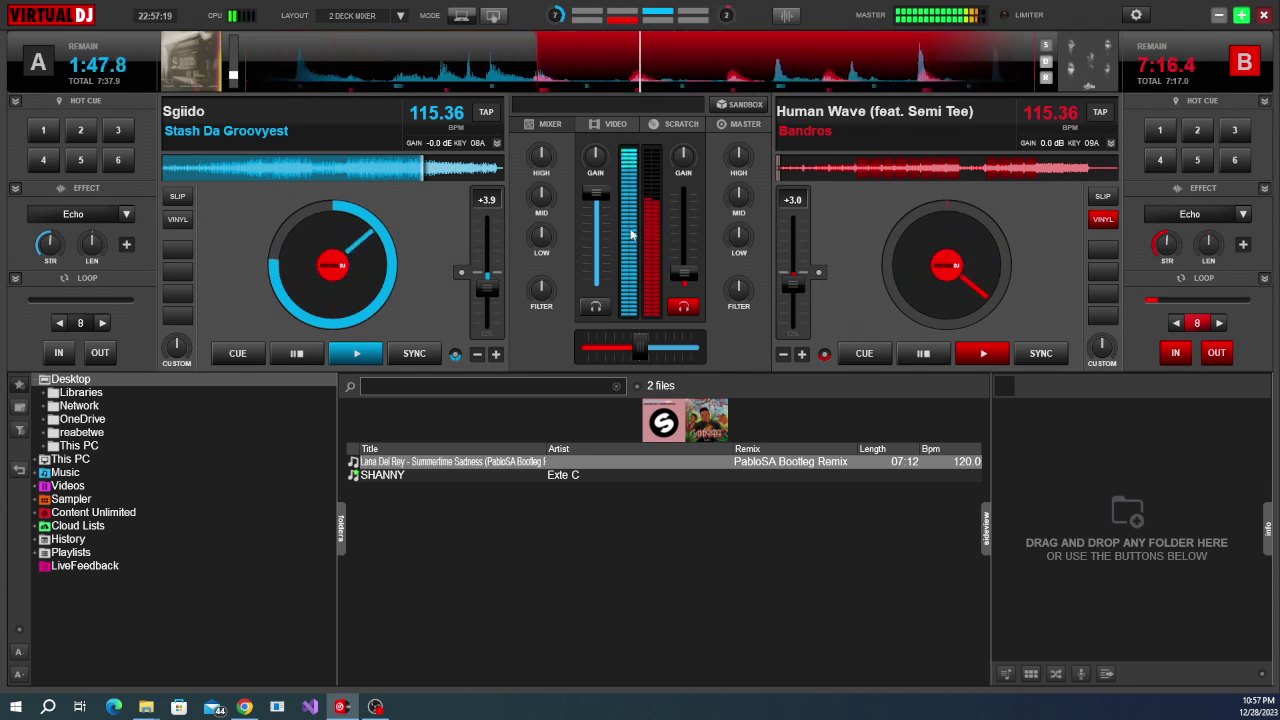
left_click_drag(690, 281, 685, 262)
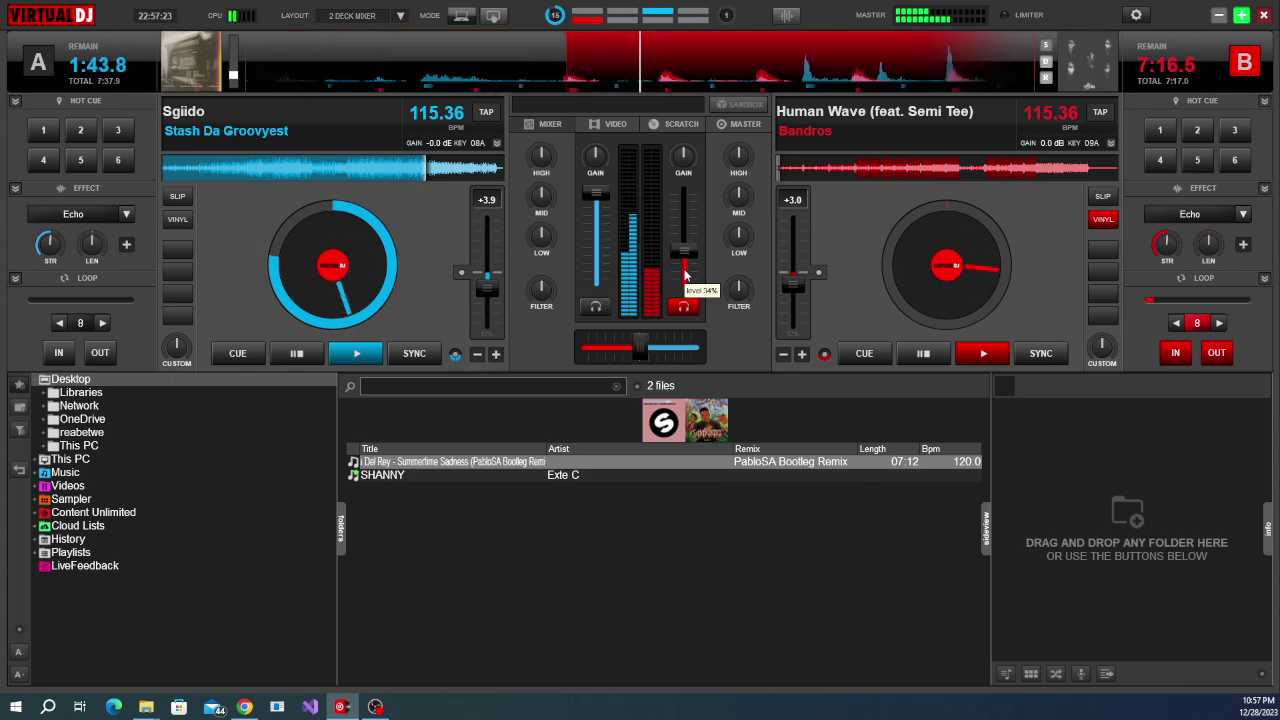
left_click_drag(684, 246, 678, 239)
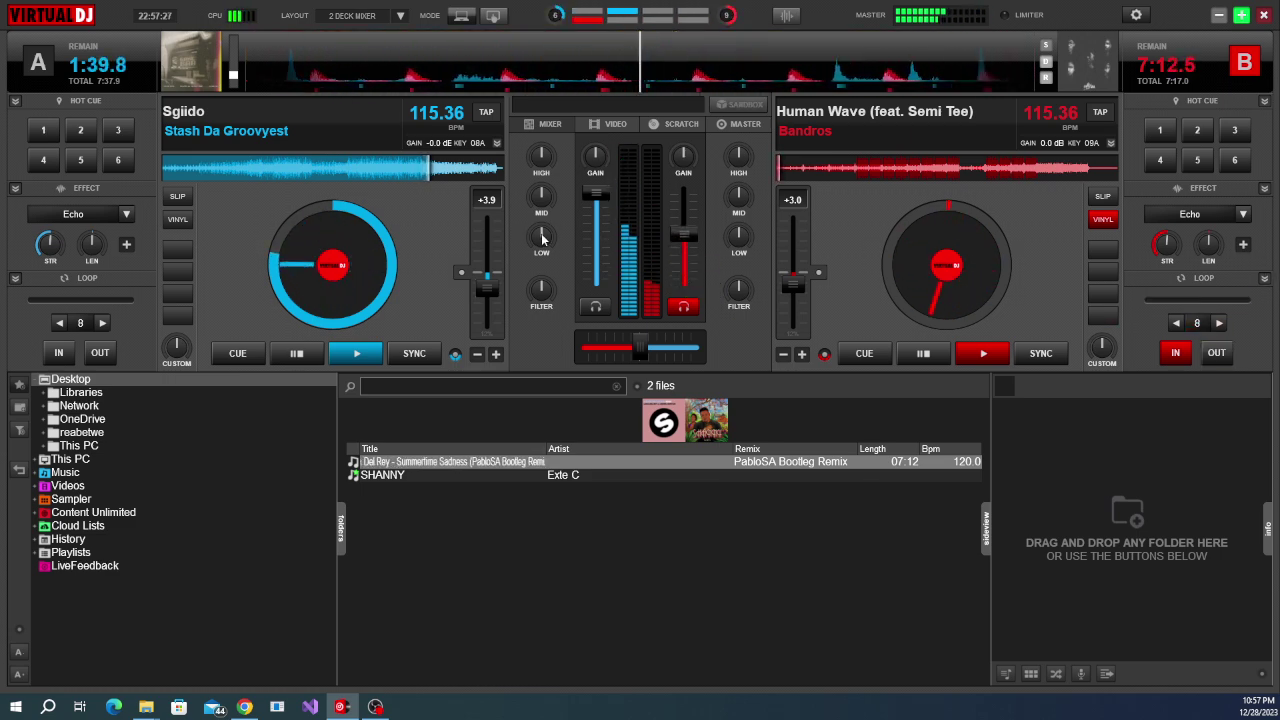
Raise deck B's volume fader in stages to 100% while cutting deck A's low EQ to about 16%.
left_click_drag(684, 236, 684, 226)
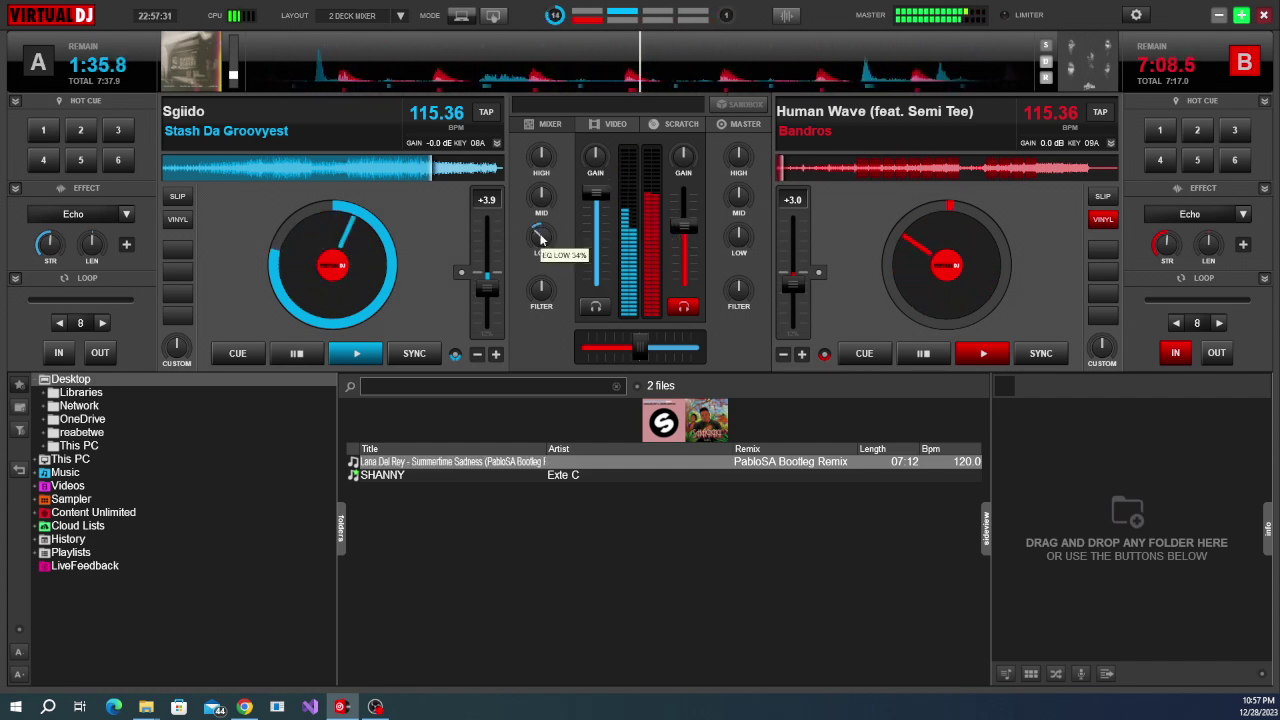
left_click_drag(676, 232, 684, 212)
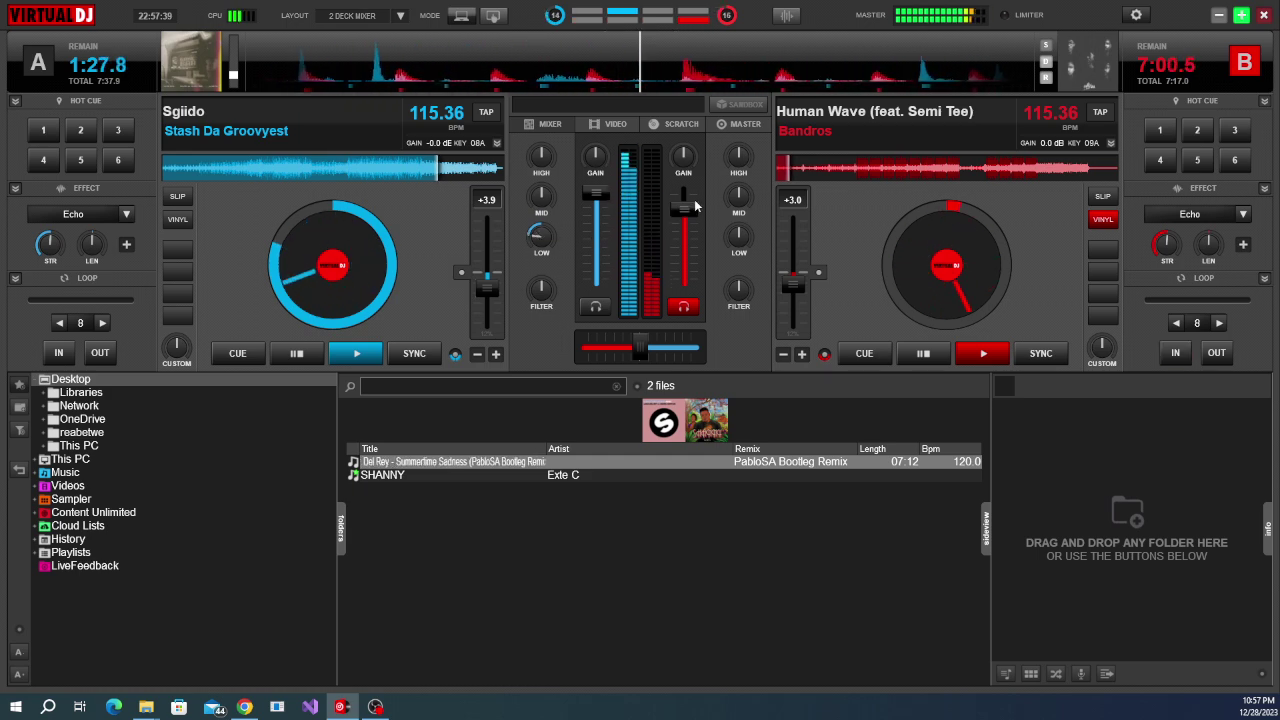
left_click_drag(686, 212, 697, 205)
scroll(697, 205, "up", 3)
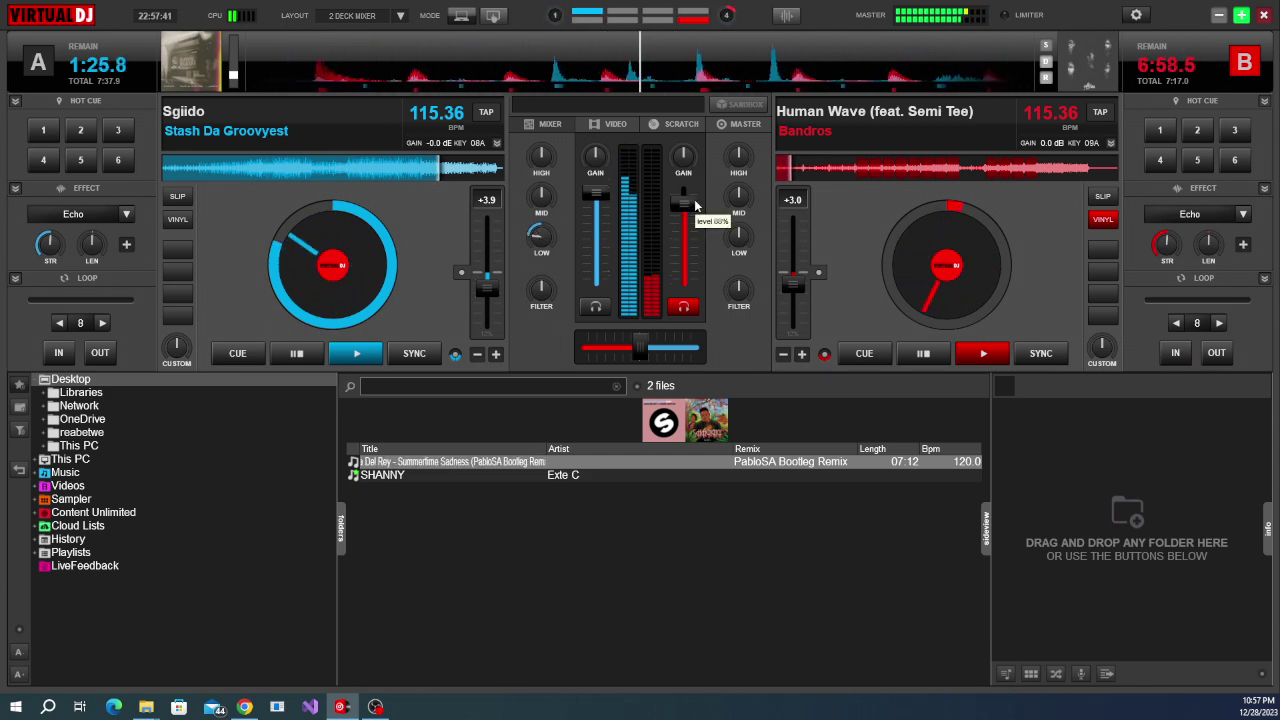
scroll(697, 205, "up", 3)
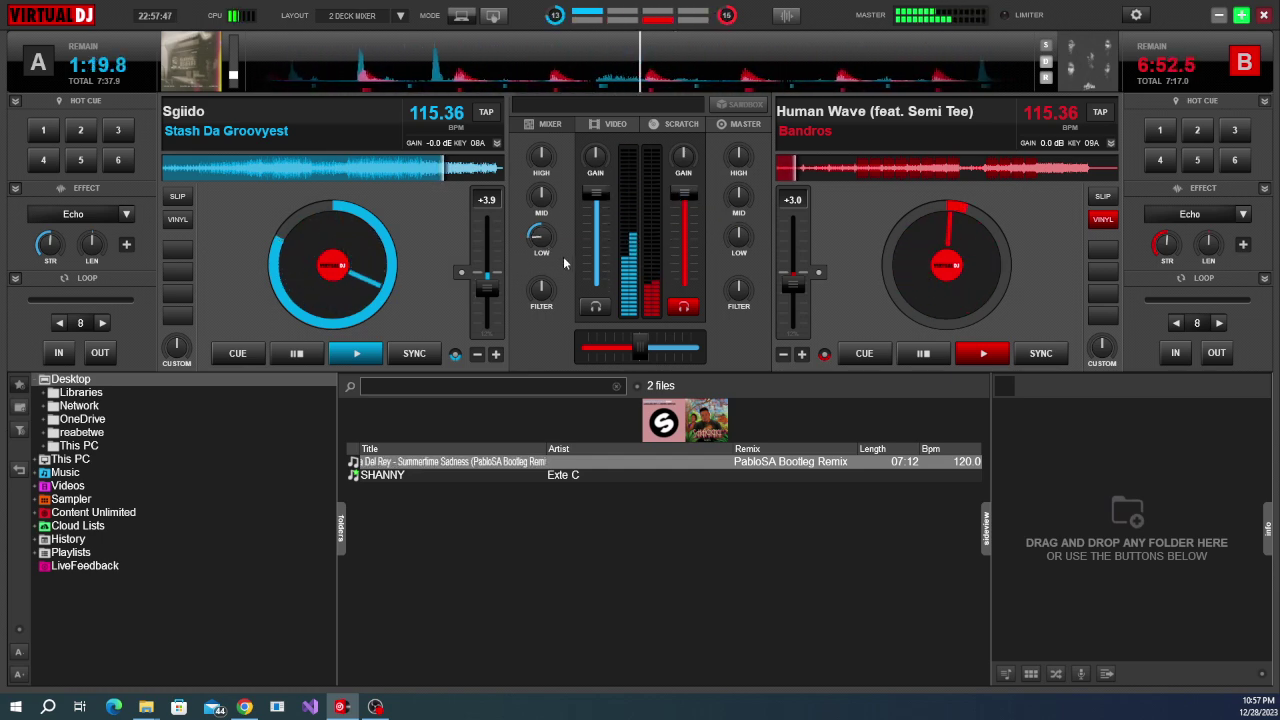
Cut deck A's low EQ to near its minimum and bring its low-pass filter down to about 9.3 kHz.
mouse_move(545, 244)
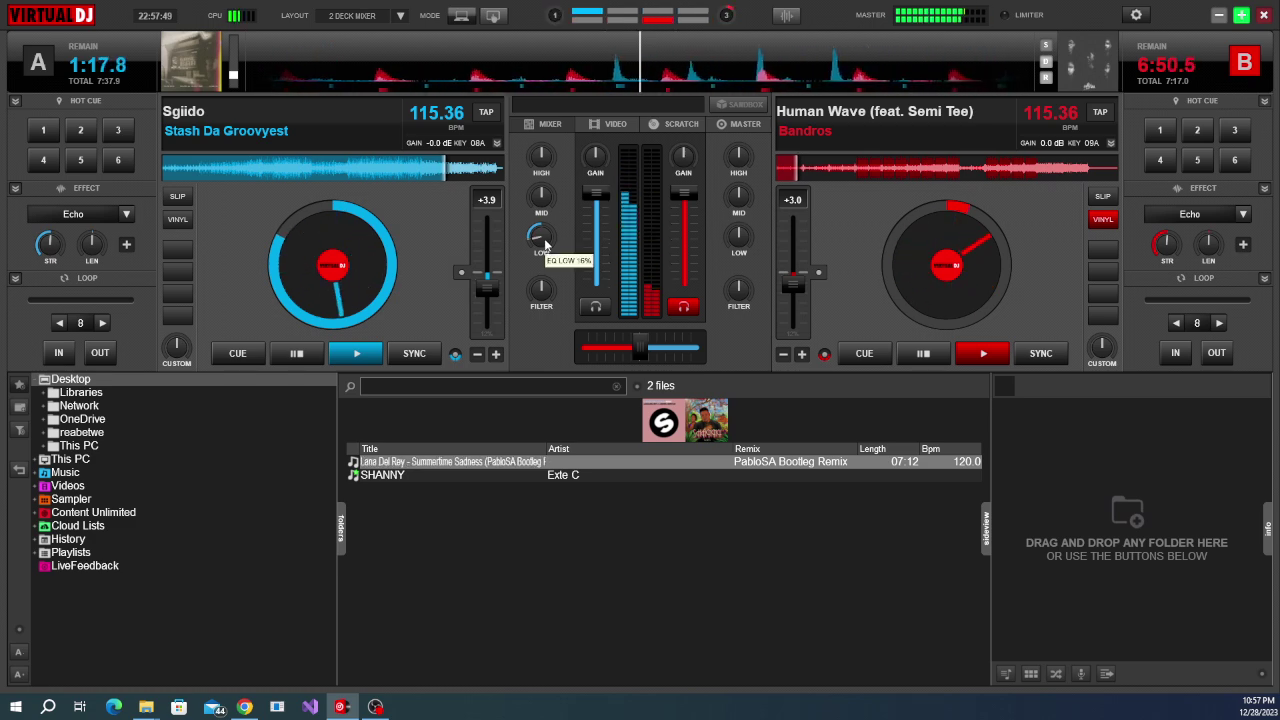
scroll(545, 244, "down", 2)
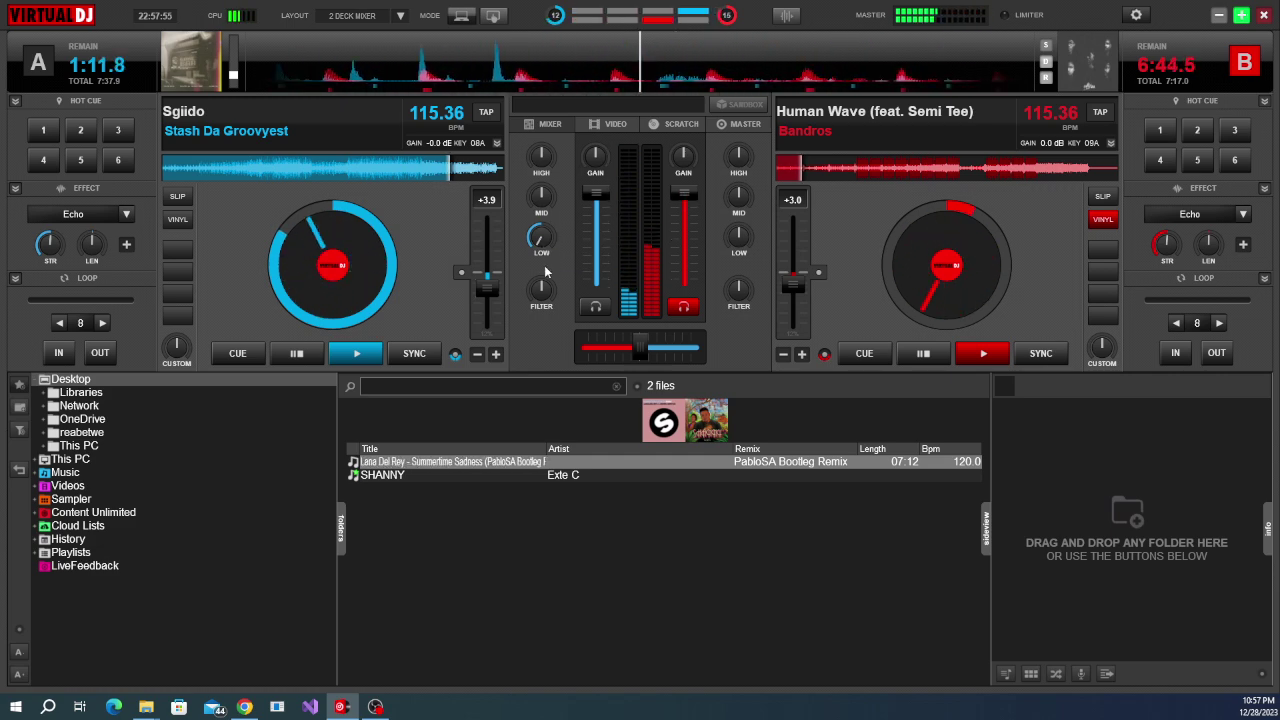
mouse_move(544, 288)
scroll(544, 288, "down", 3)
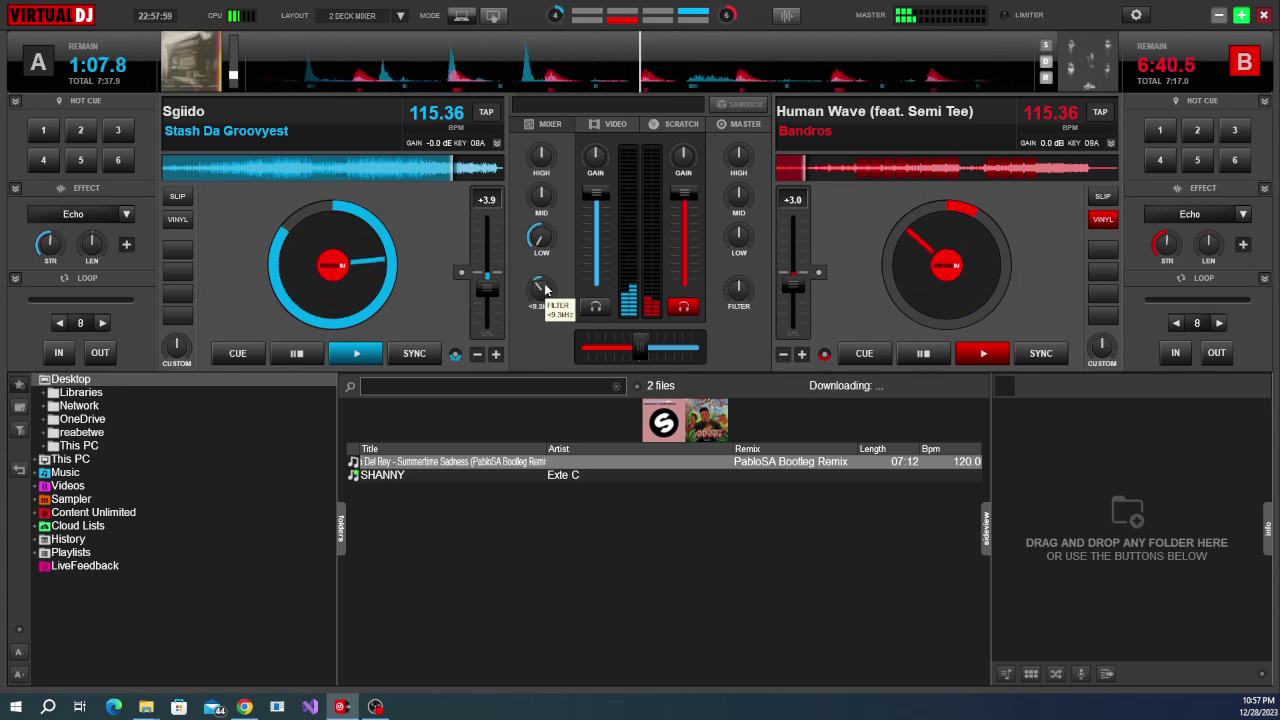
Raise deck B's gain to 1.5 dB and lower deck A's low-pass filter in stages to about 2.8 kHz.
scroll(686, 160, "up", 2)
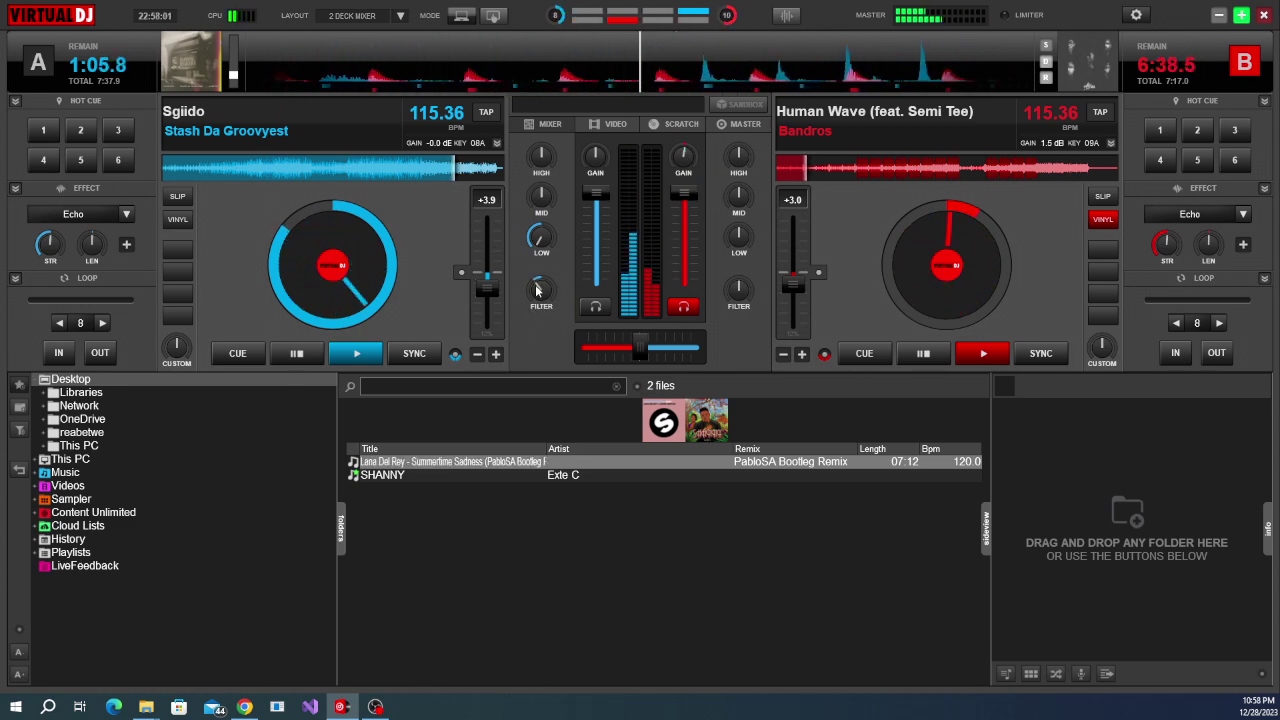
scroll(537, 289, "down", 2)
scroll(537, 289, "down", 1)
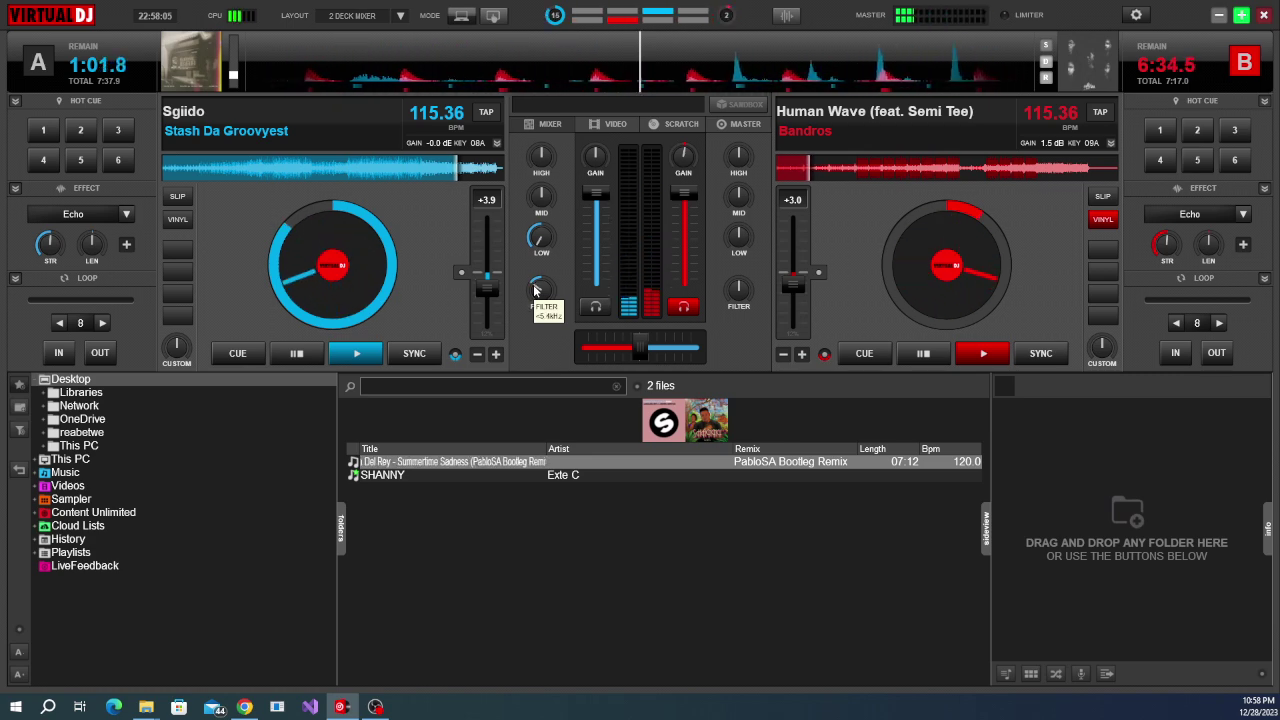
scroll(537, 292, "down", 1)
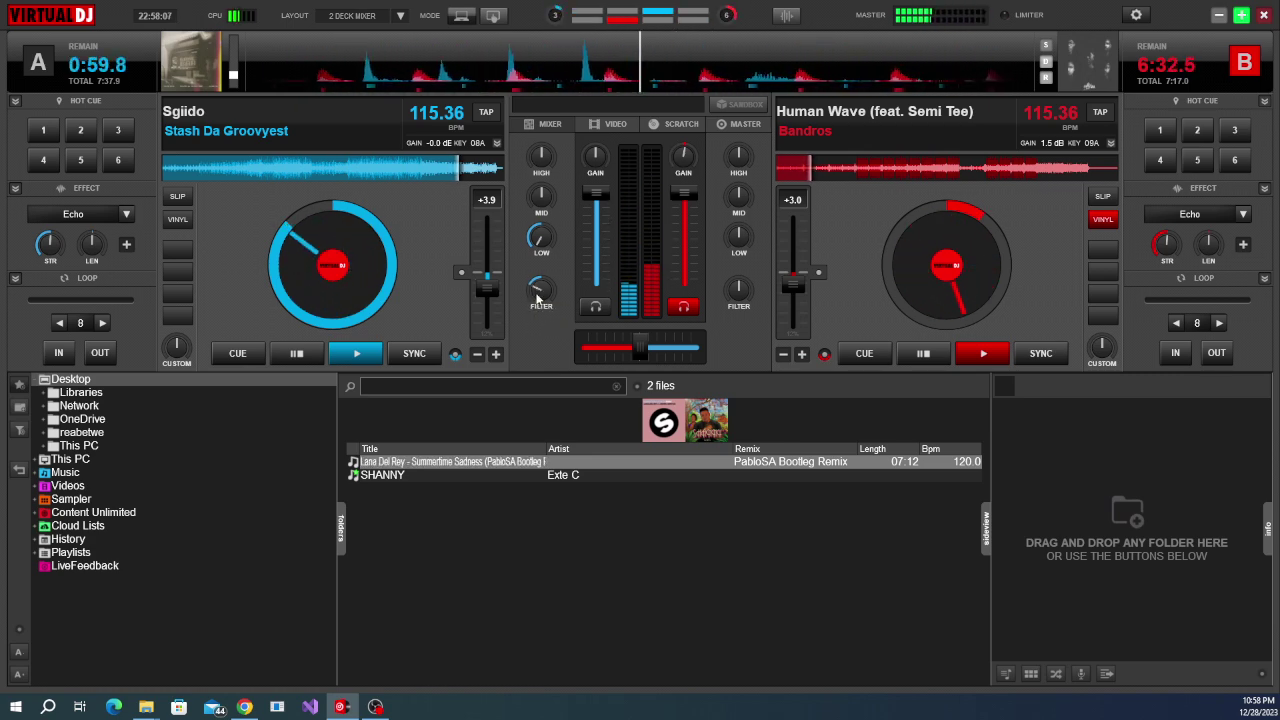
scroll(537, 297, "down", 1)
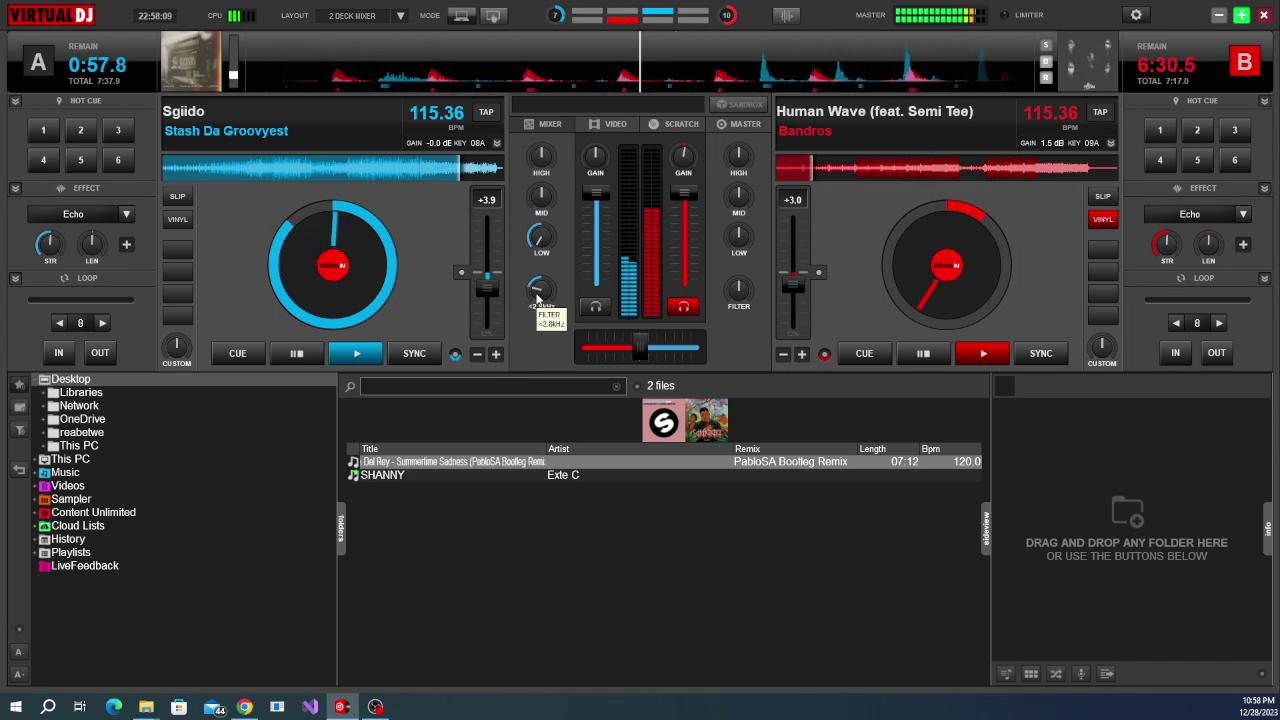
Ease deck A's volume fader down slightly and raise deck B's gain to 2.8 dB.
scroll(537, 297, "down", 1)
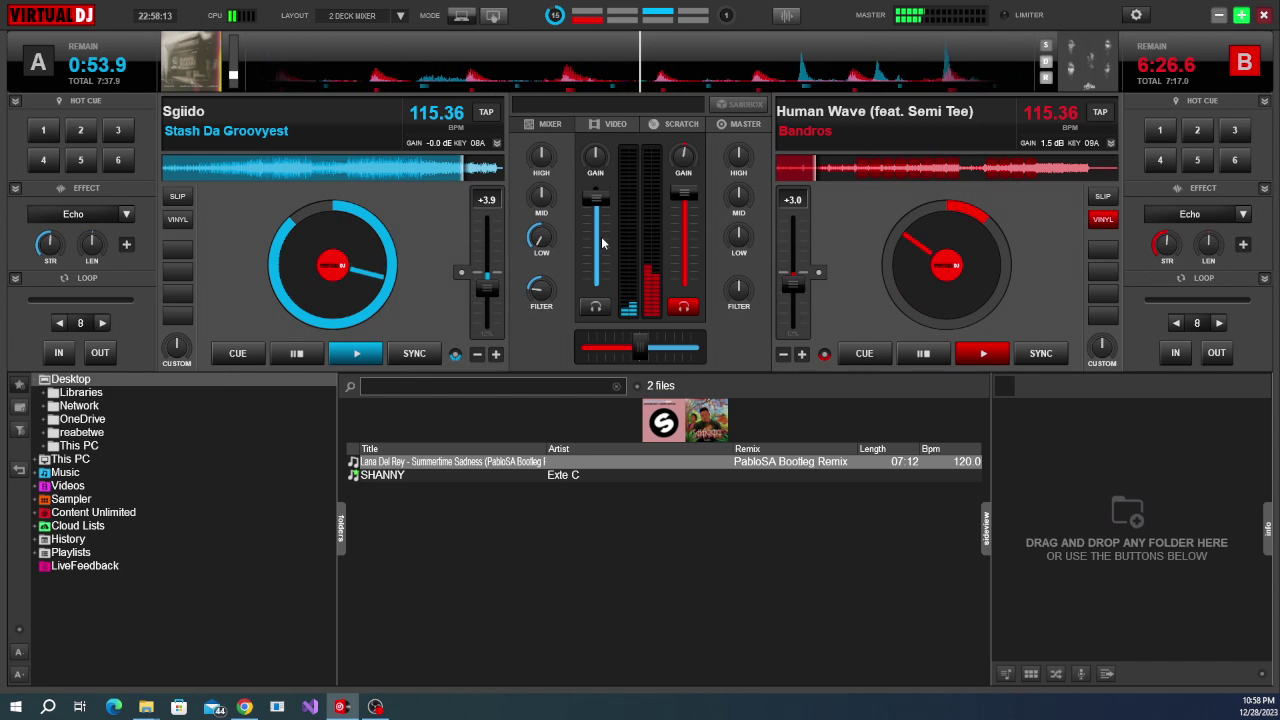
scroll(596, 262, "down", 1)
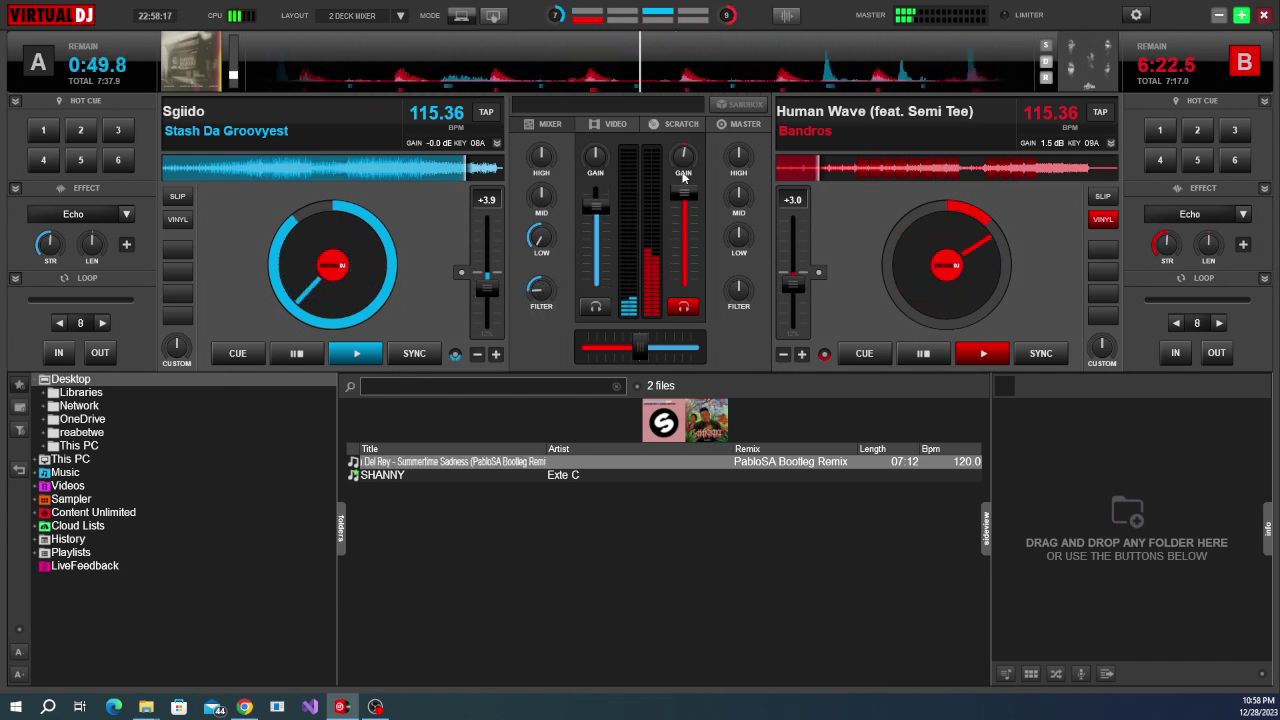
mouse_move(684, 164)
scroll(684, 164, "up", 1)
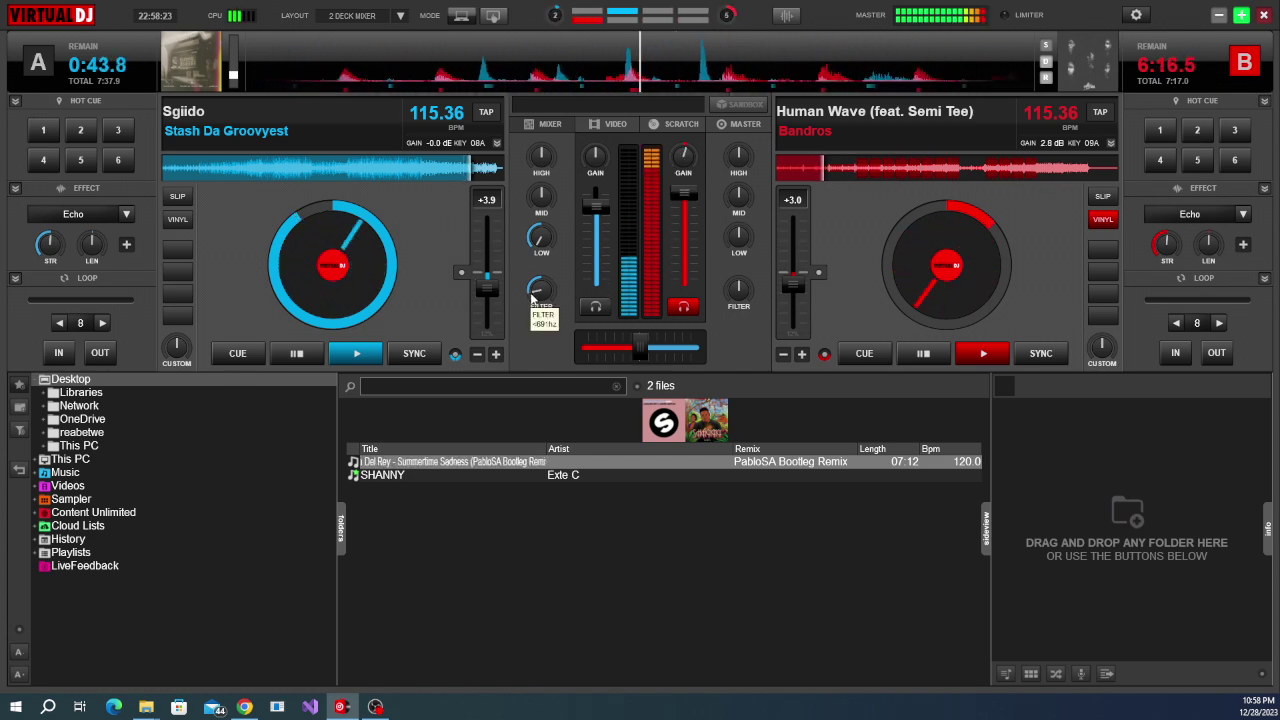
Sweep deck A's low-pass filter down to below 165 Hz.
scroll(537, 297, "up", 2)
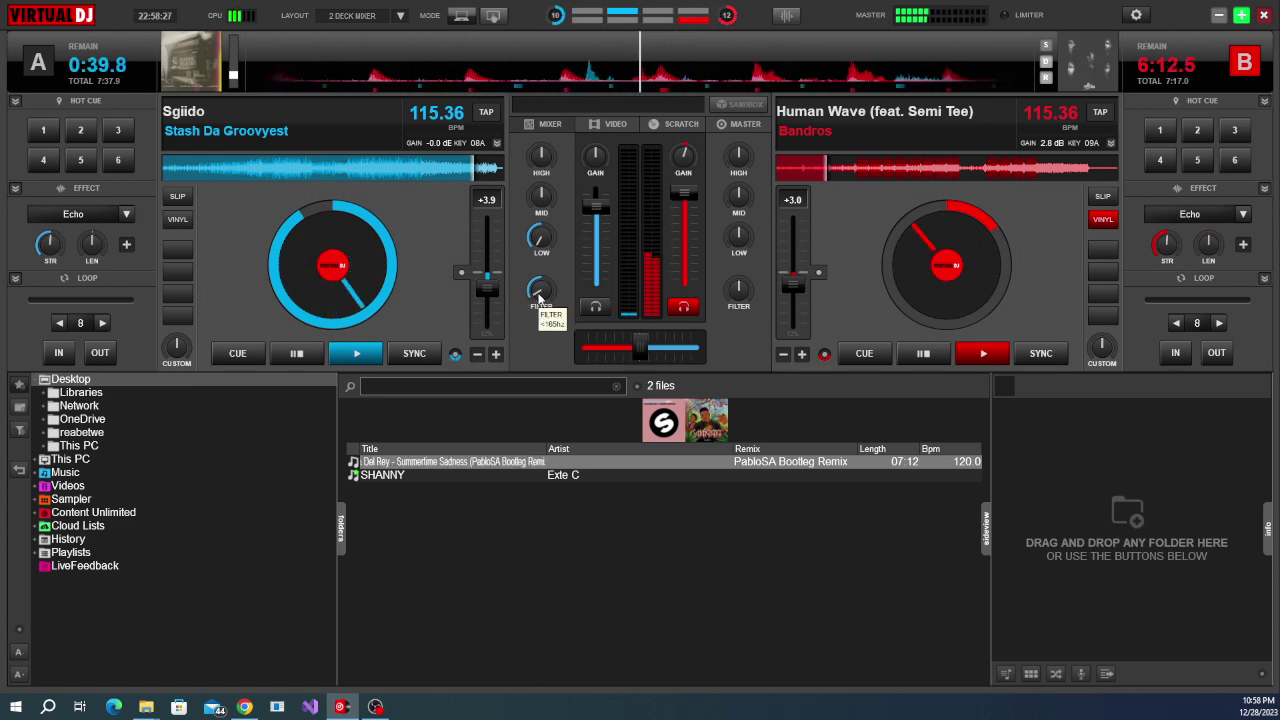
scroll(595, 248, "down", 1)
scroll(595, 248, "down", 2)
scroll(595, 248, "up", 1)
Fade deck A's volume fader down in stages to about 25%.
left_click_drag(595, 248, 594, 258)
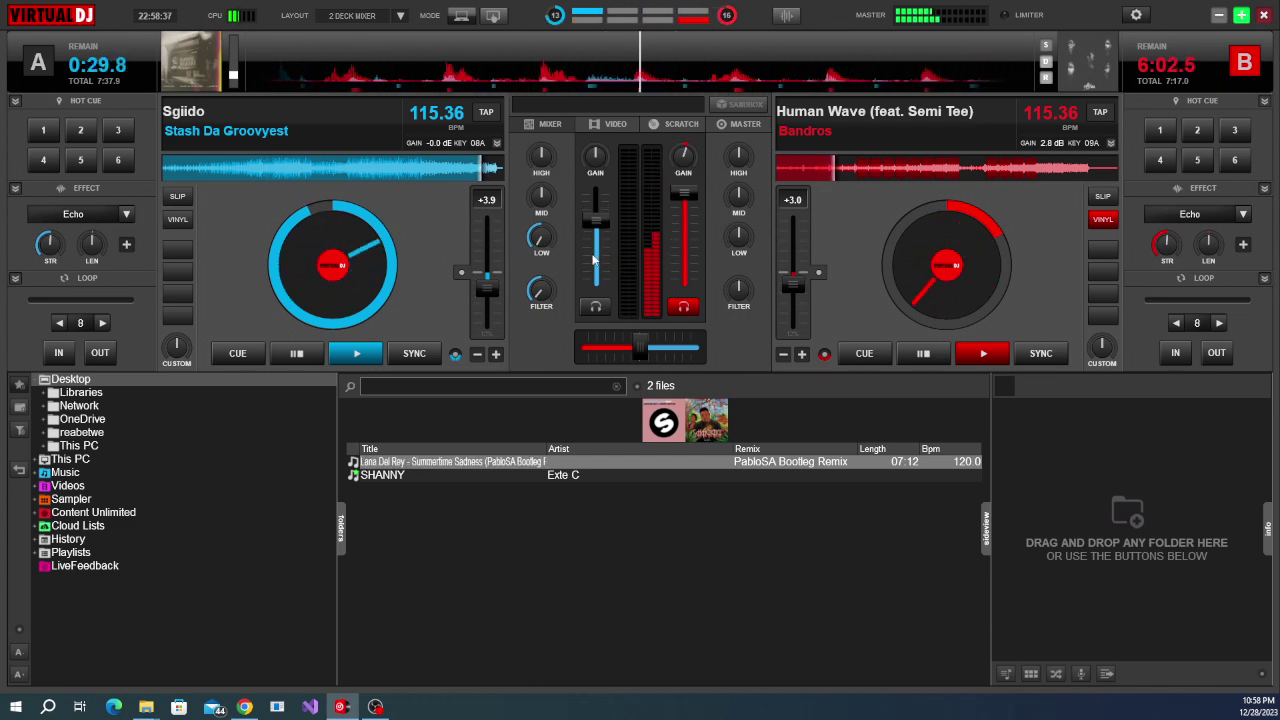
scroll(594, 259, "down", 3)
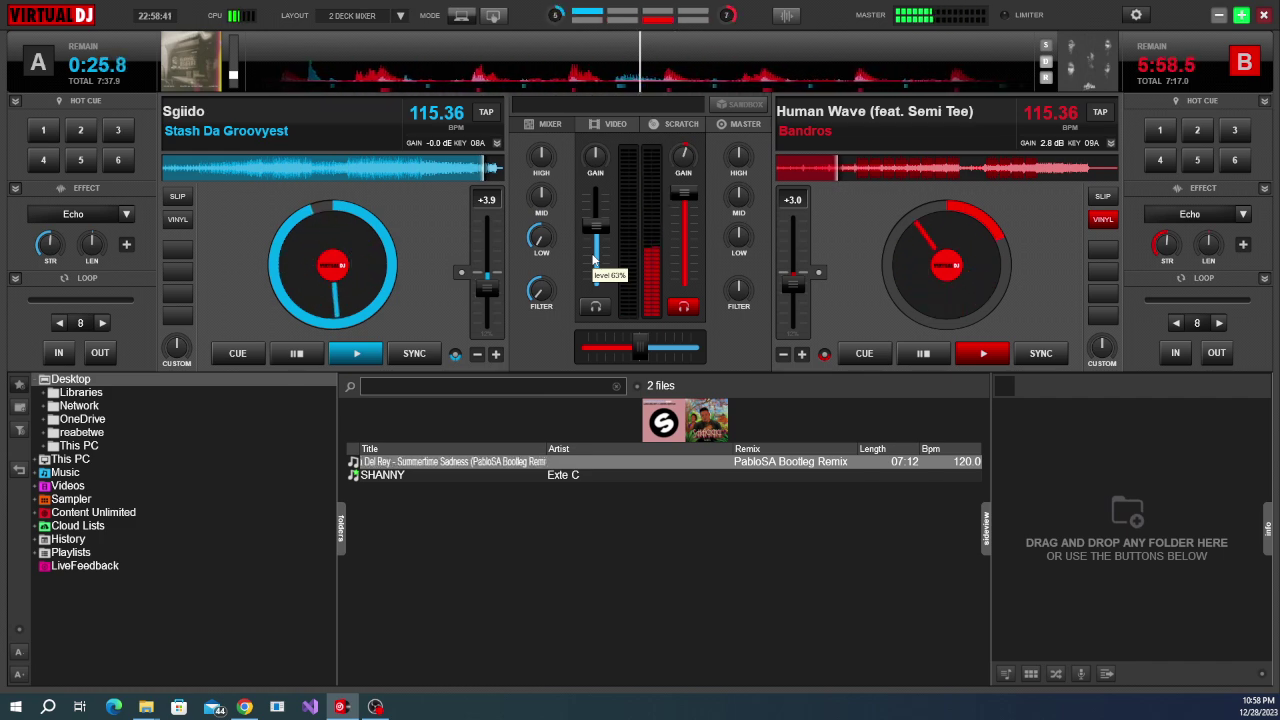
scroll(594, 259, "down", 2)
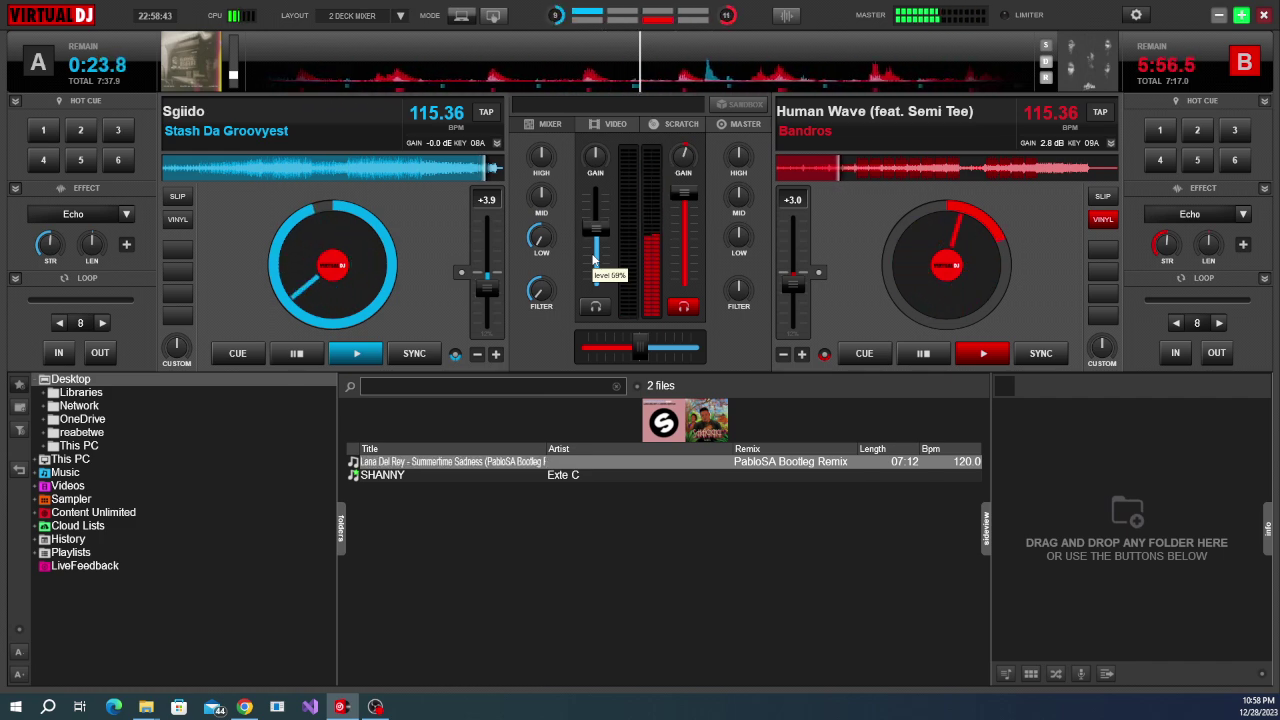
scroll(594, 259, "down", 4)
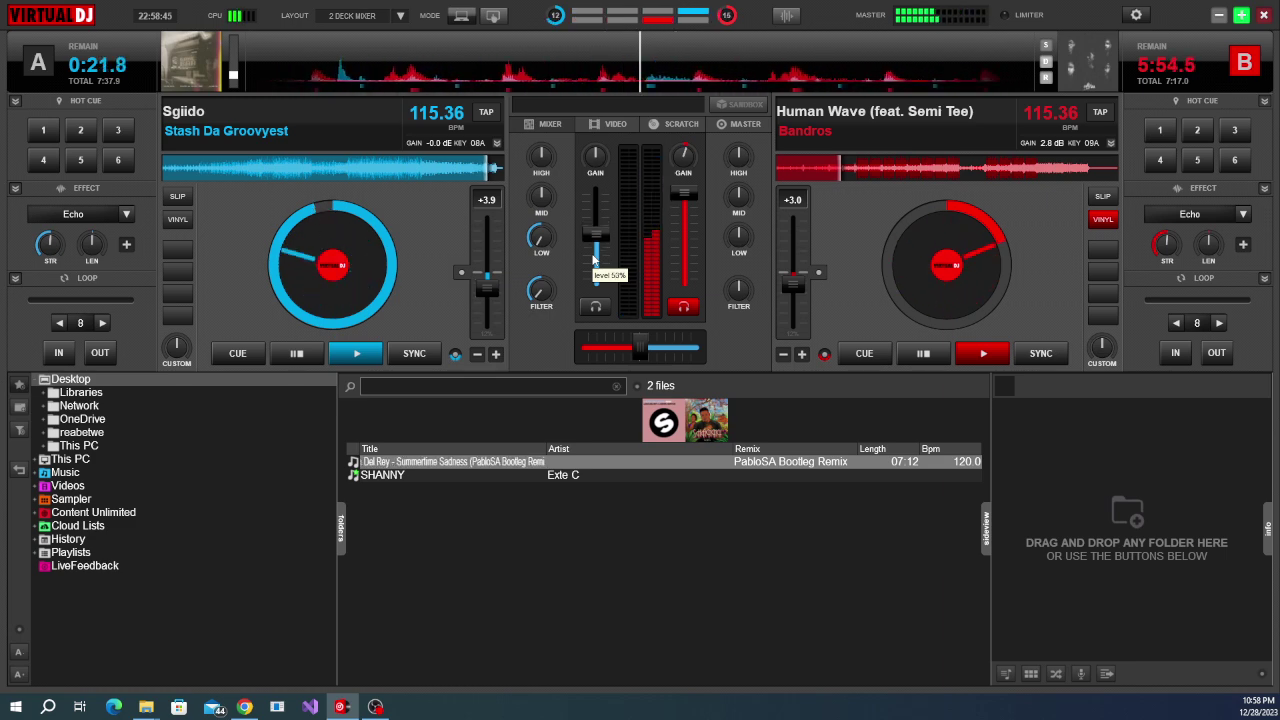
scroll(593, 258, "down", 4)
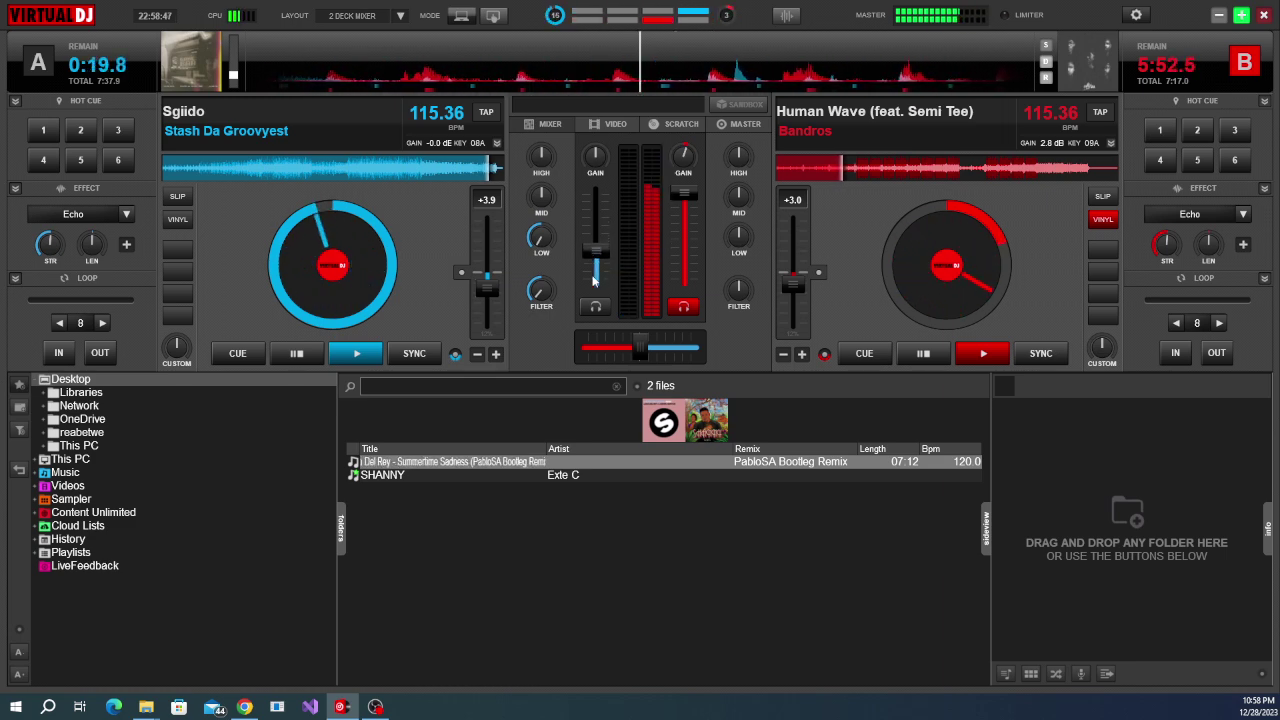
scroll(594, 280, "down", 5)
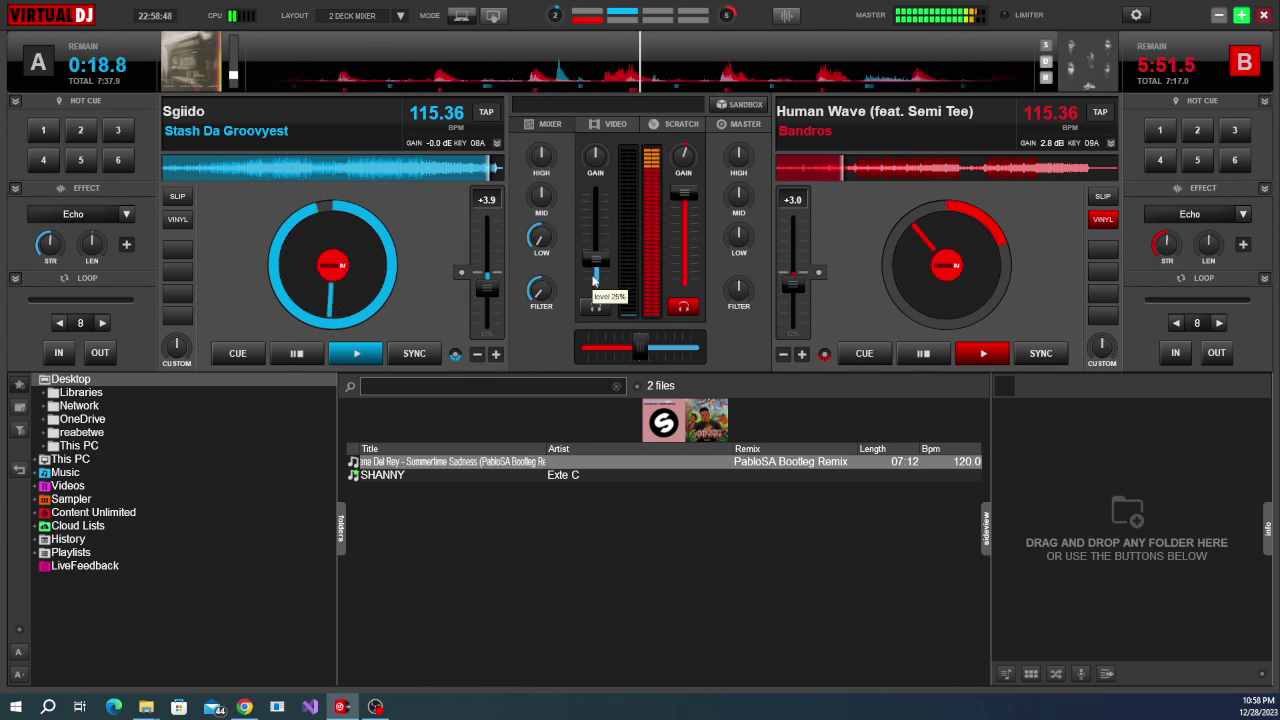
Reset deck A's filter and low EQ to neutral and stop its outgoing track, "Sgiido".
double_click(543, 293)
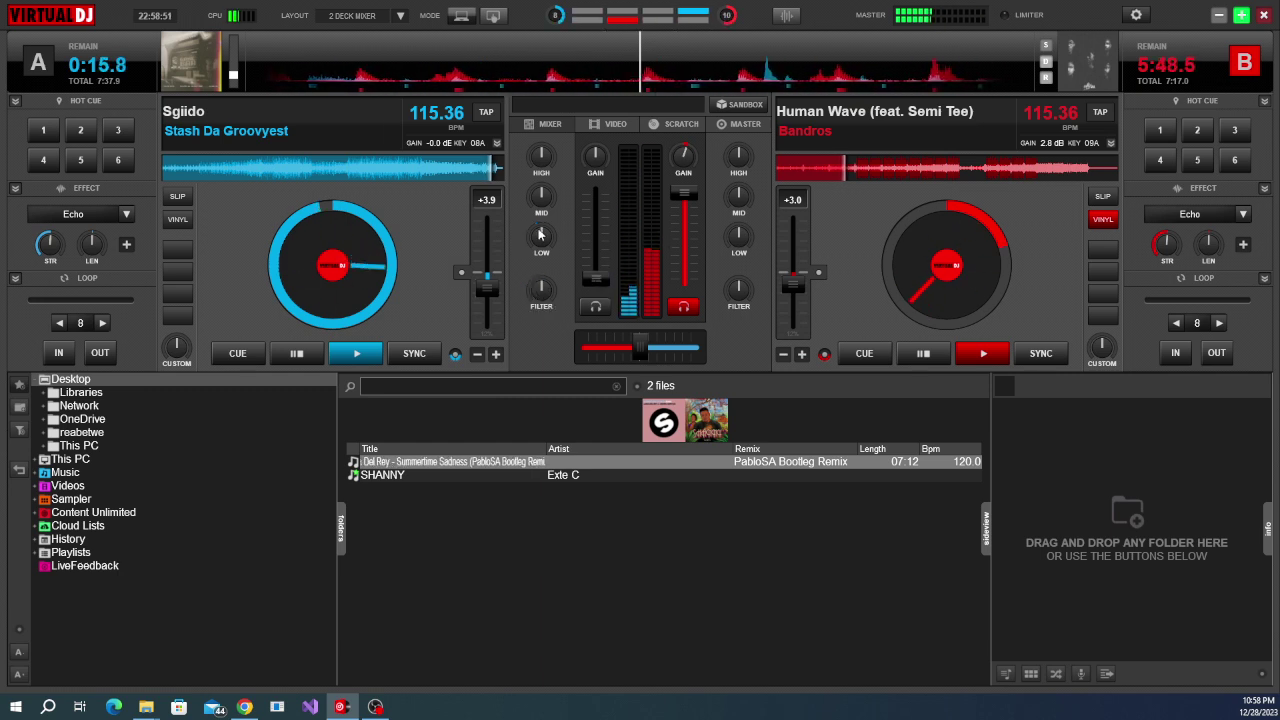
double_click(298, 353)
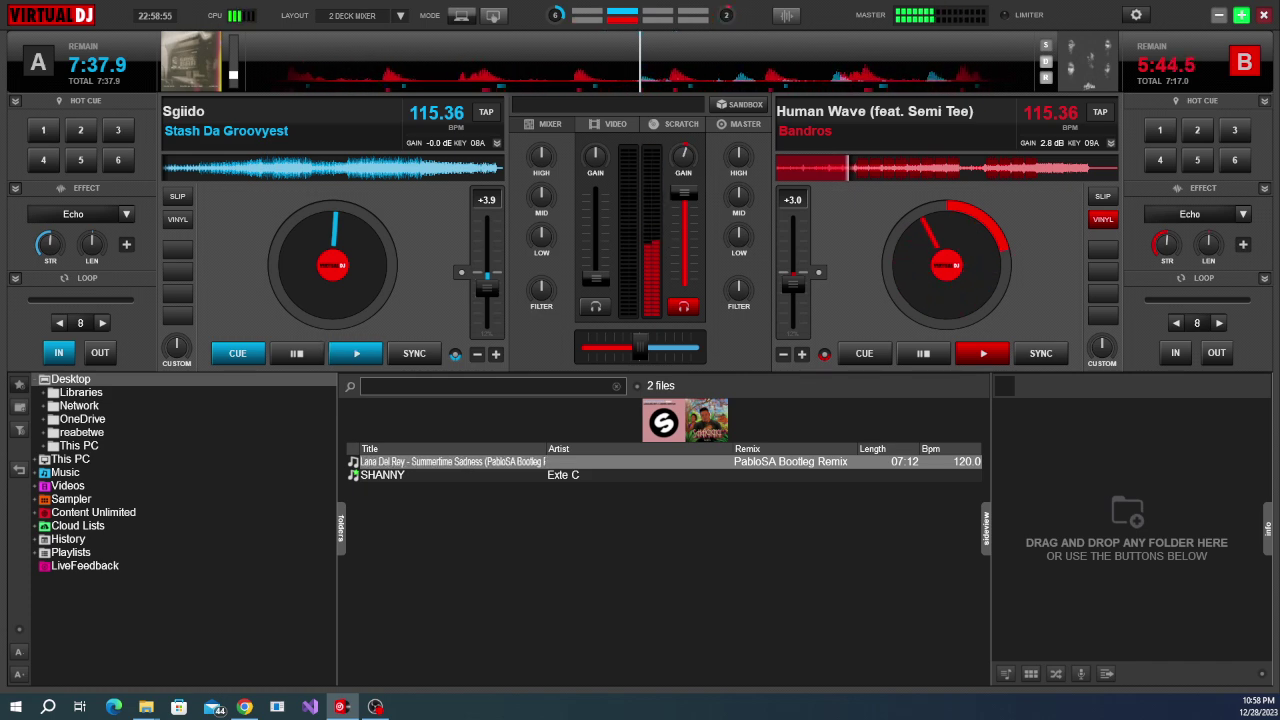
Load "Well Well" onto deck A and set an 8-beat loop at its start.
left_click_drag(697, 101, 397, 221)
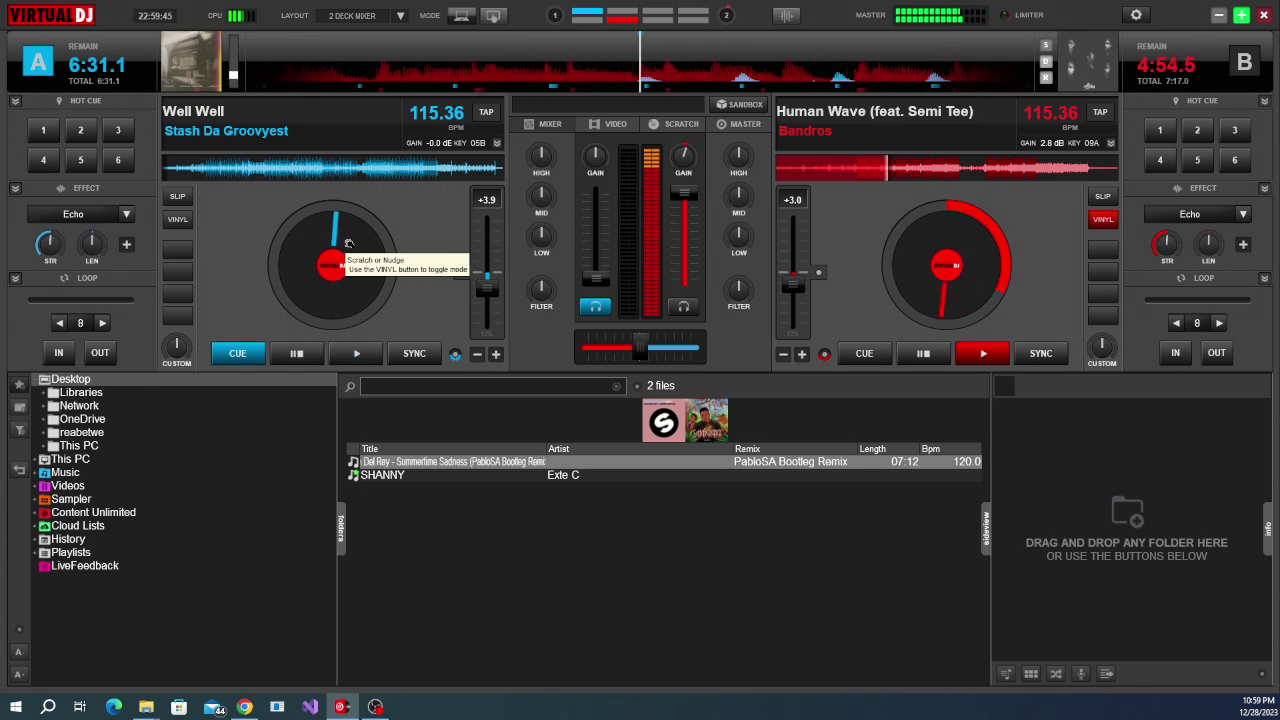
left_click(79, 322)
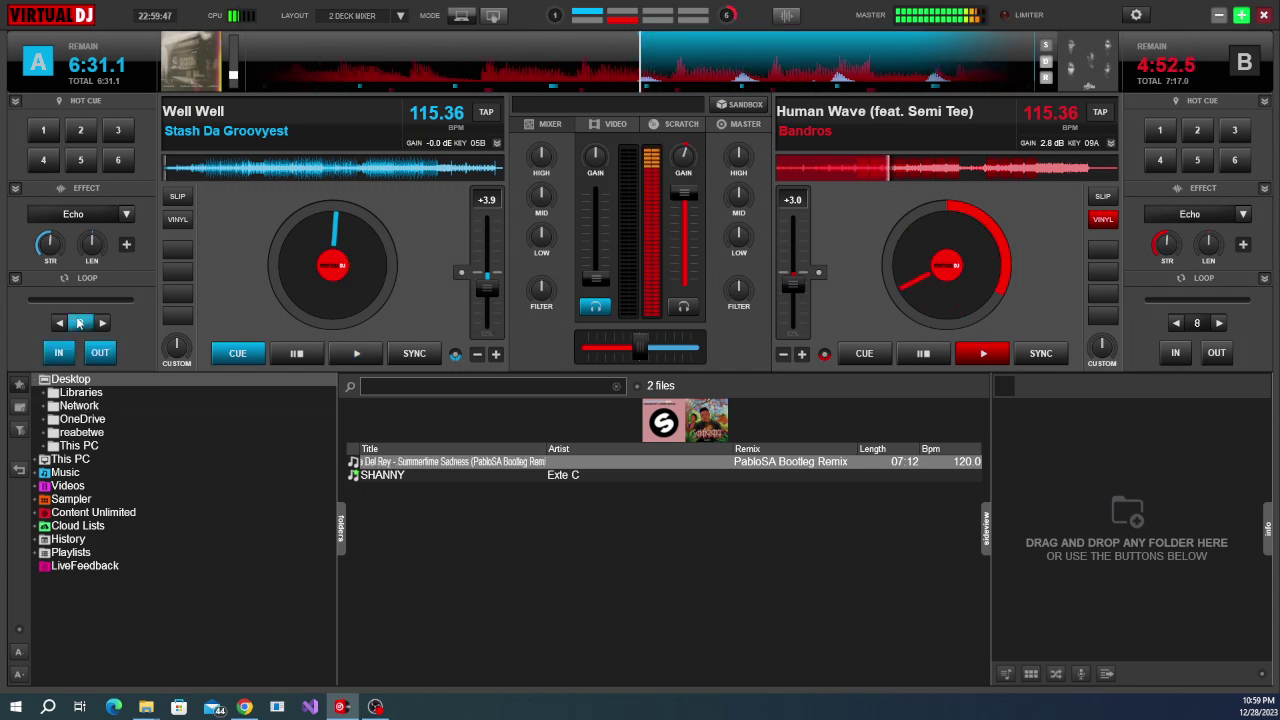
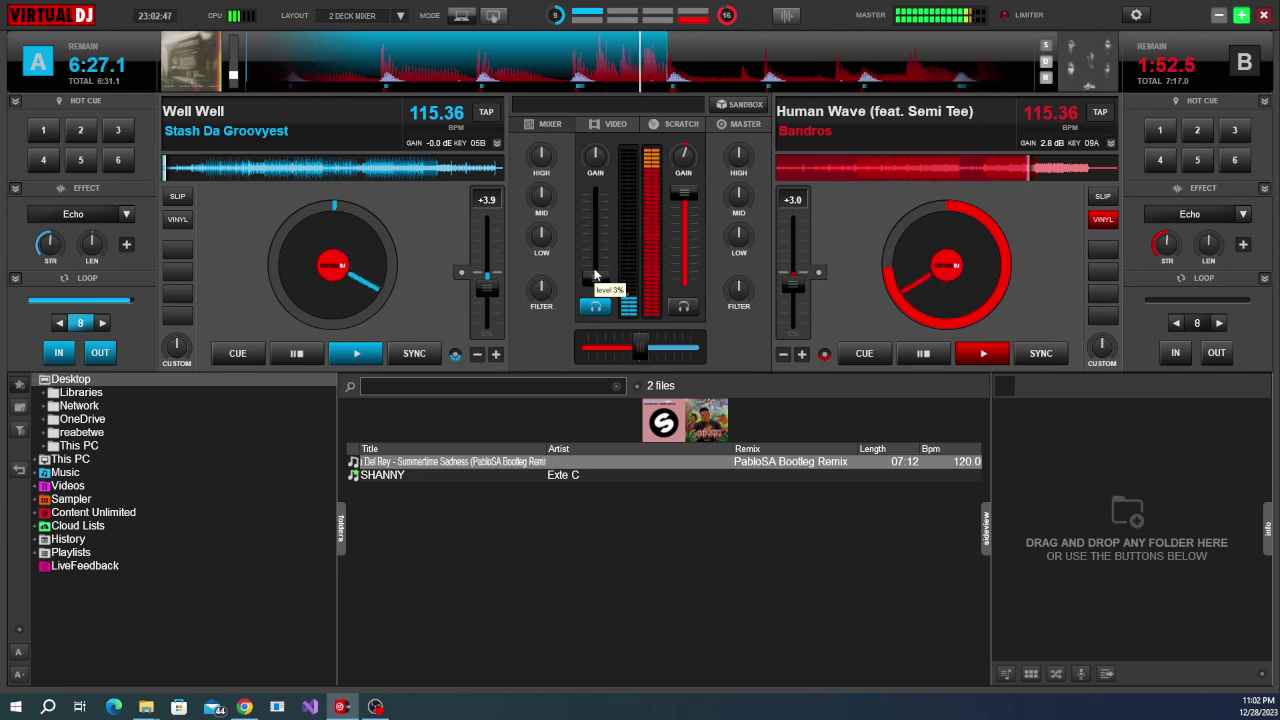
Bring the looping deck A track in by raising its volume fader gradually to about a third.
scroll(594, 272, "up", 2)
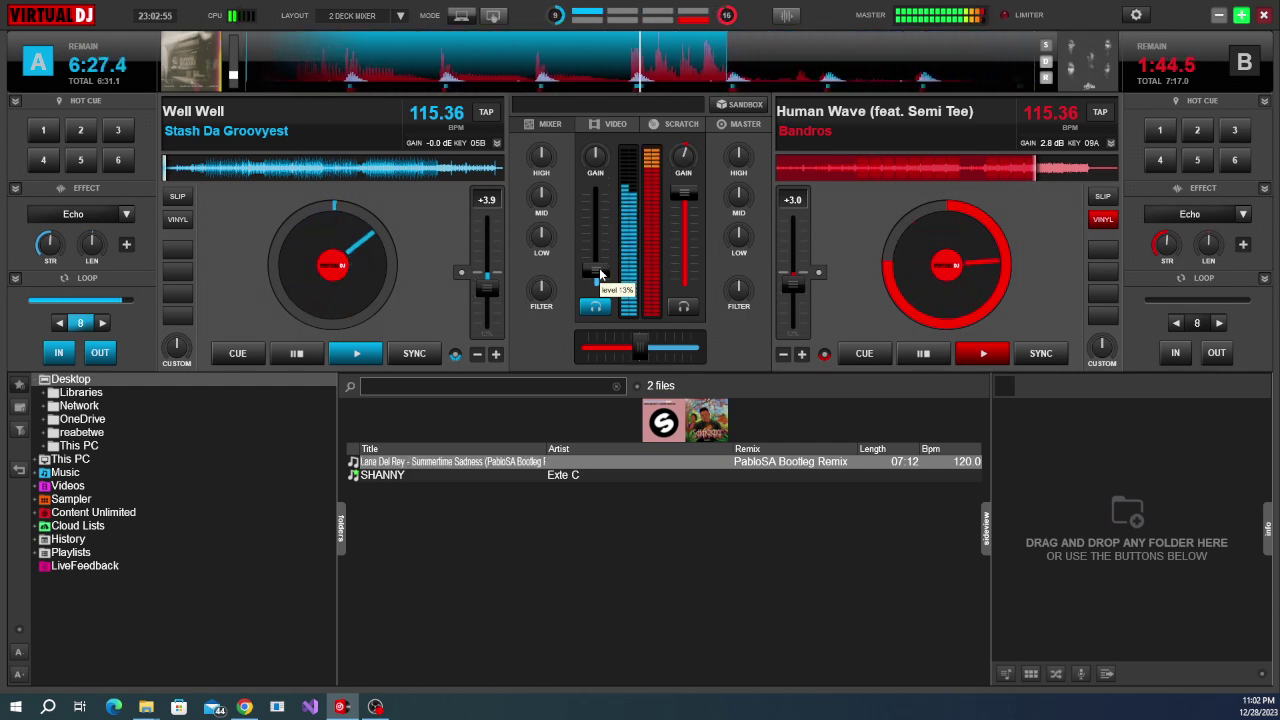
scroll(600, 273, "up", 1)
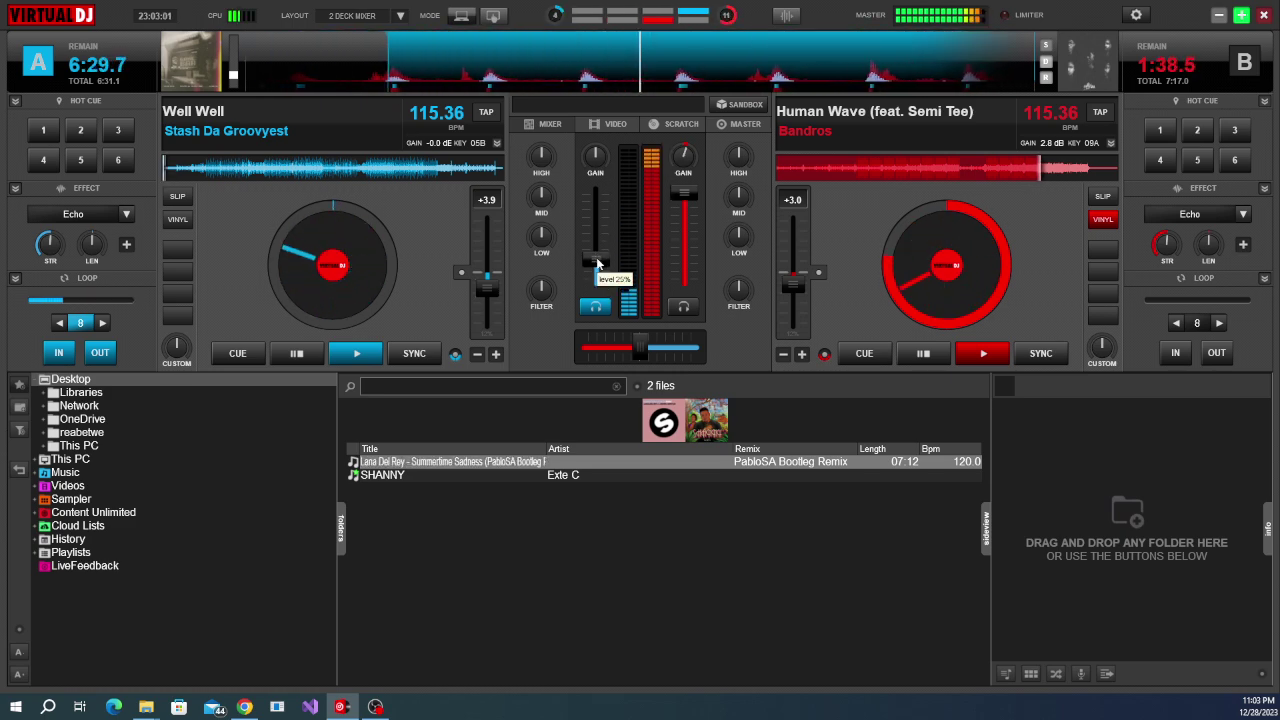
scroll(597, 263, "up", 1)
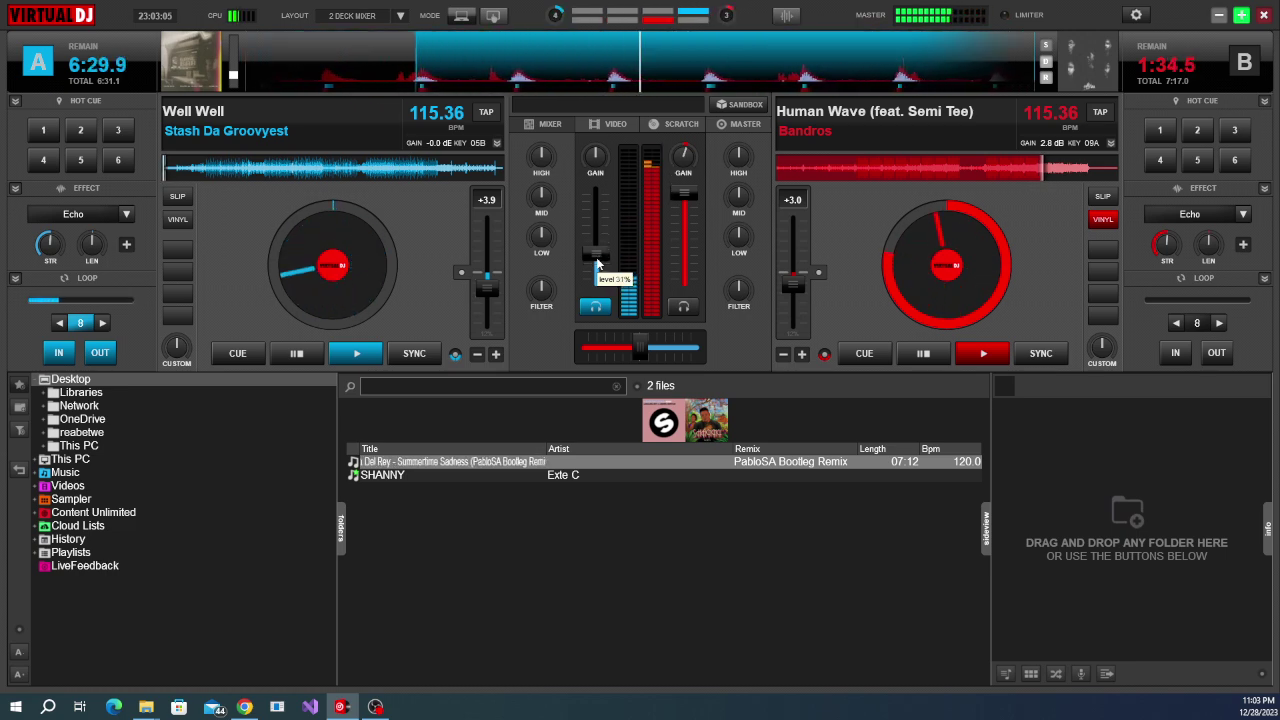
scroll(597, 258, "up", 1)
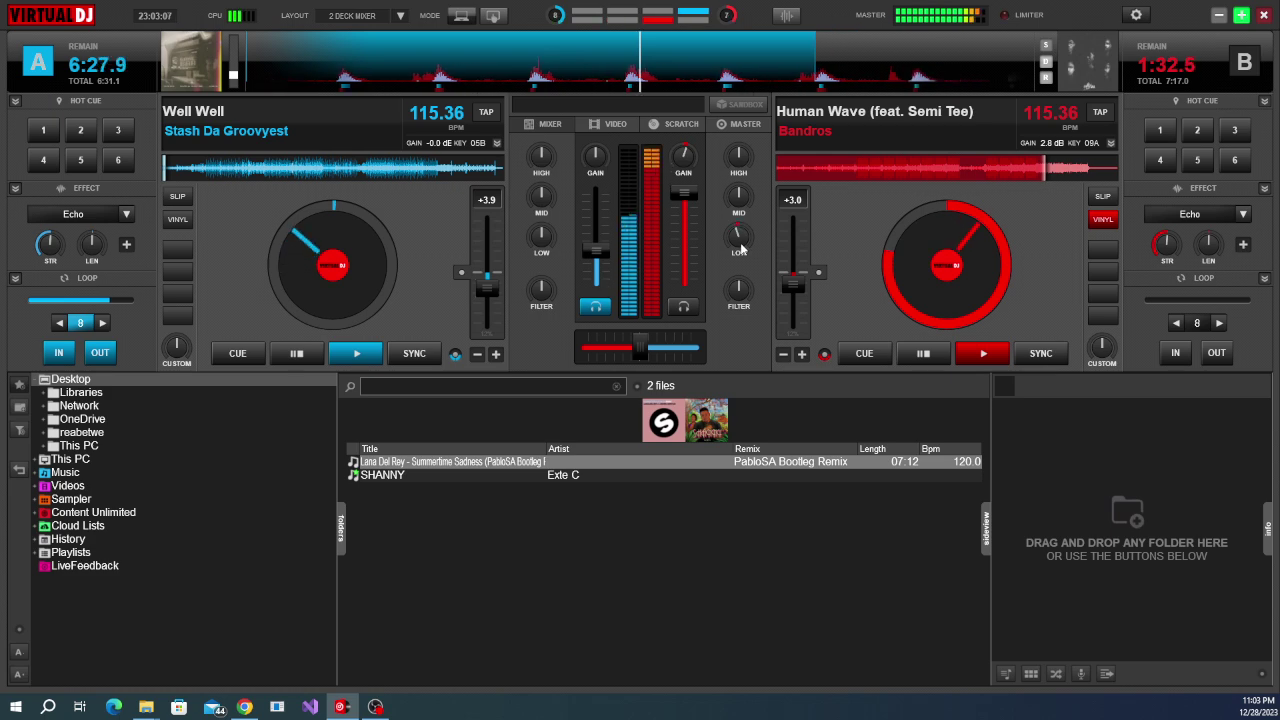
Trim deck B's low EQ and raise deck A's volume fader to about 50%.
scroll(739, 248, "down", 5)
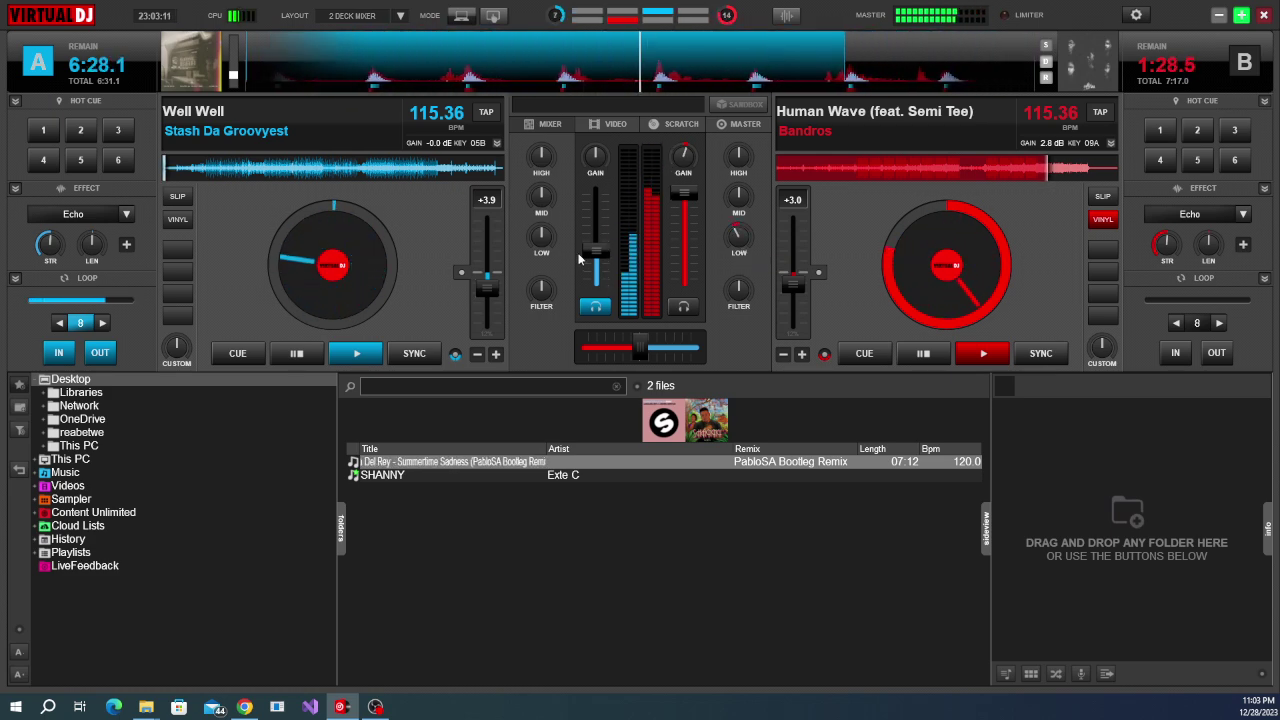
scroll(586, 256, "up", 1)
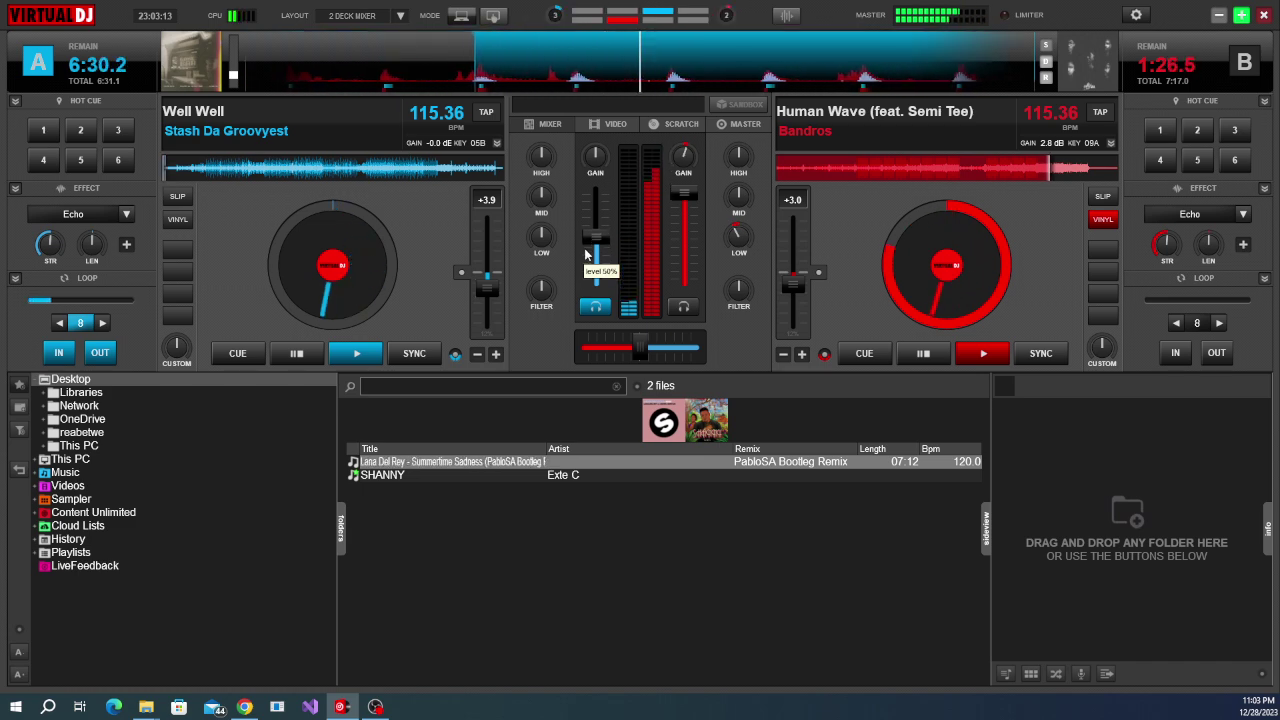
scroll(586, 244, "up", 1)
scroll(586, 244, "up", 1)
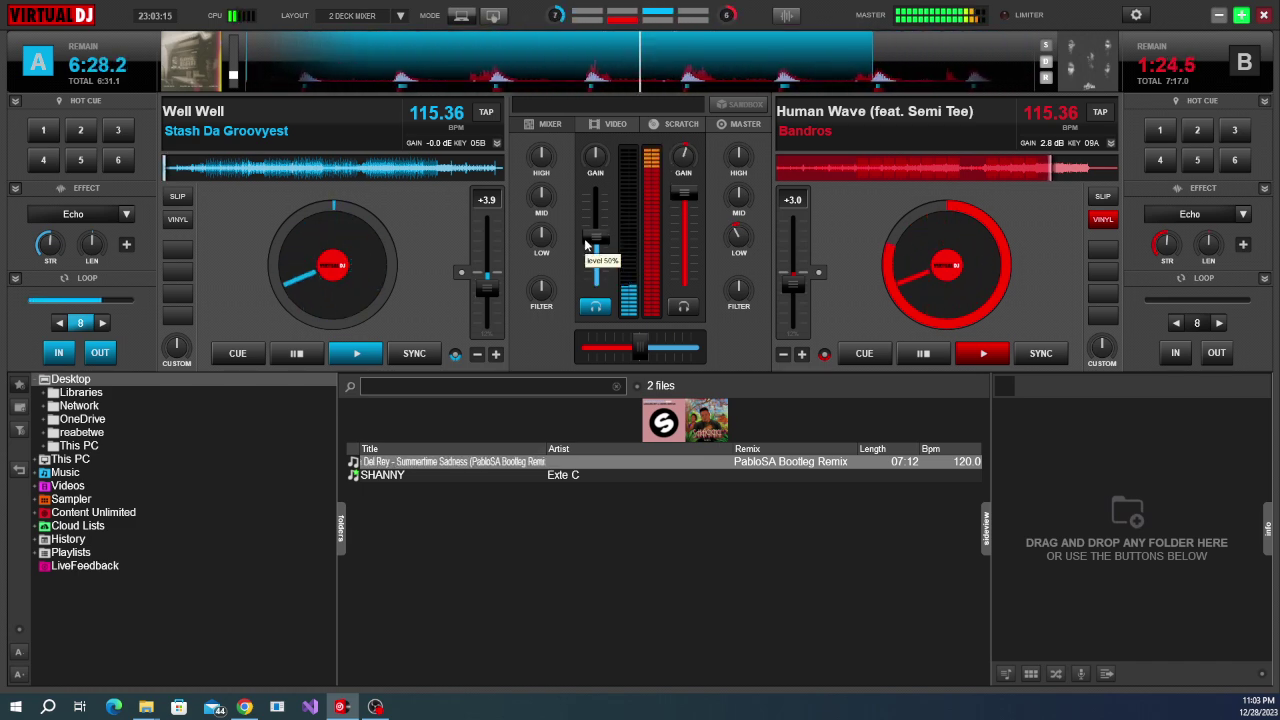
Cut deck B's low EQ further to below 34% and lower its gain to 0.0 dB.
scroll(737, 237, "down", 3)
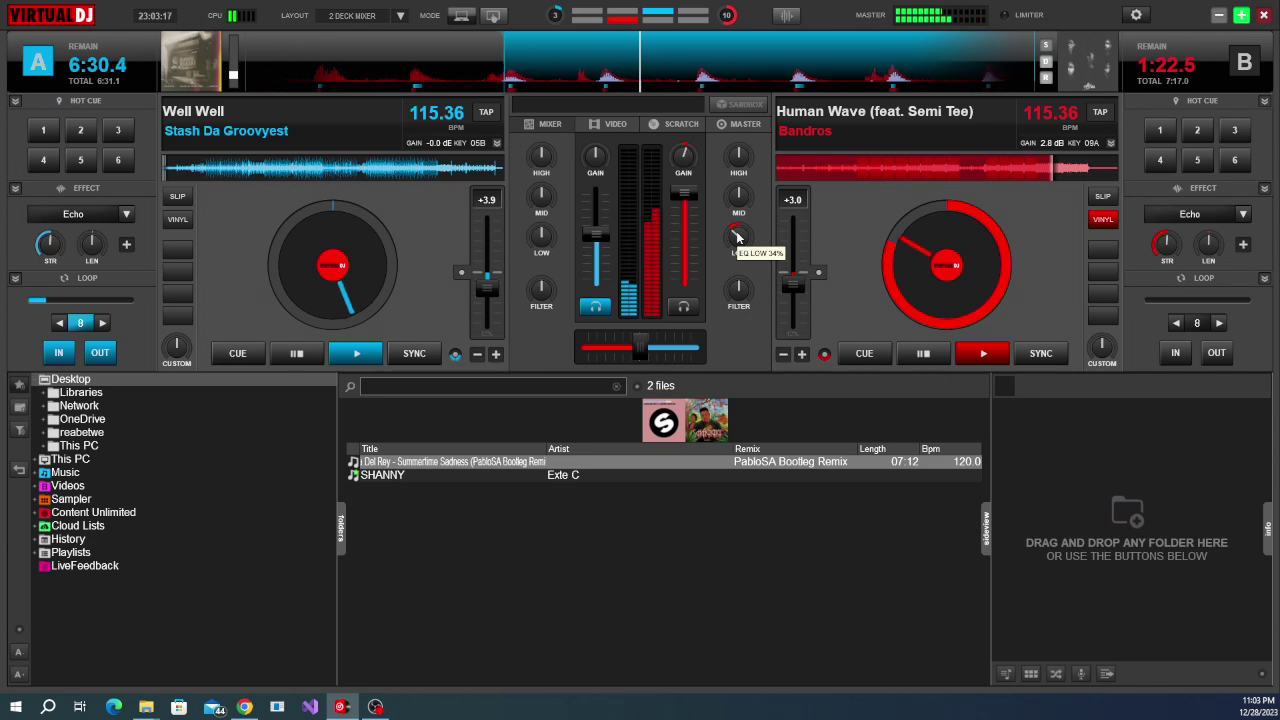
scroll(737, 237, "down", 2)
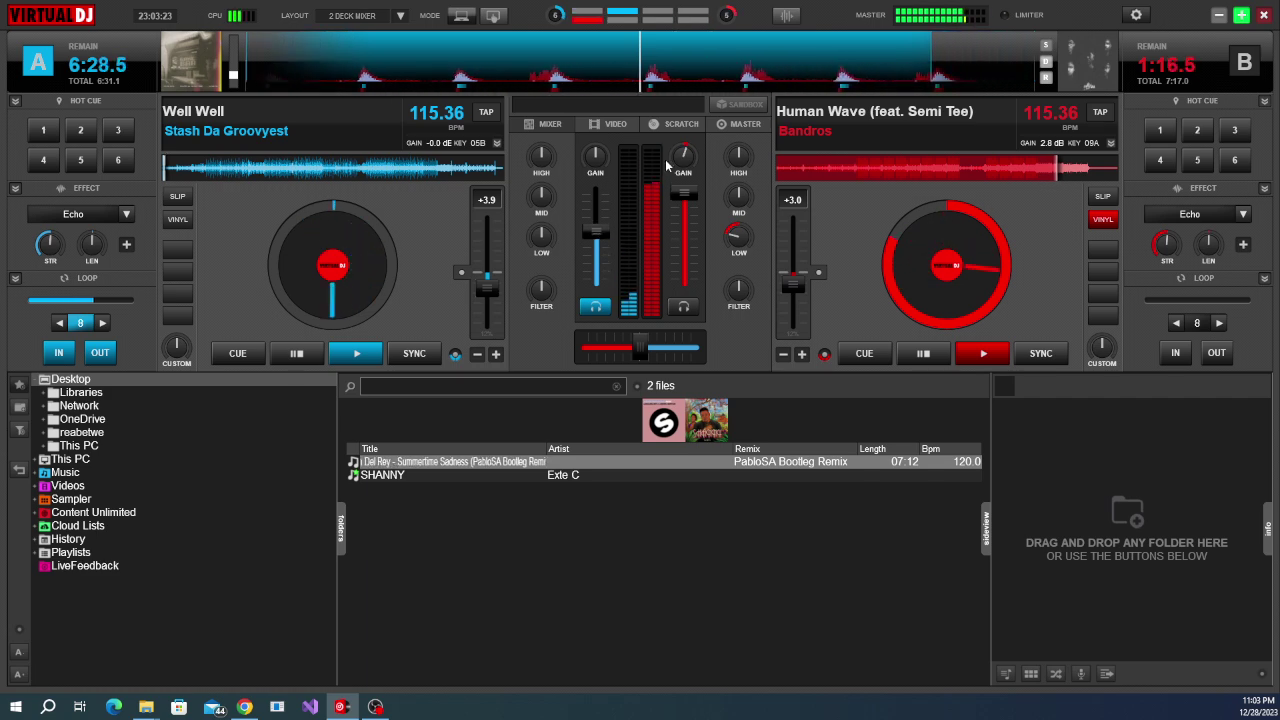
scroll(675, 163, "down", 2)
scroll(675, 163, "down", 2)
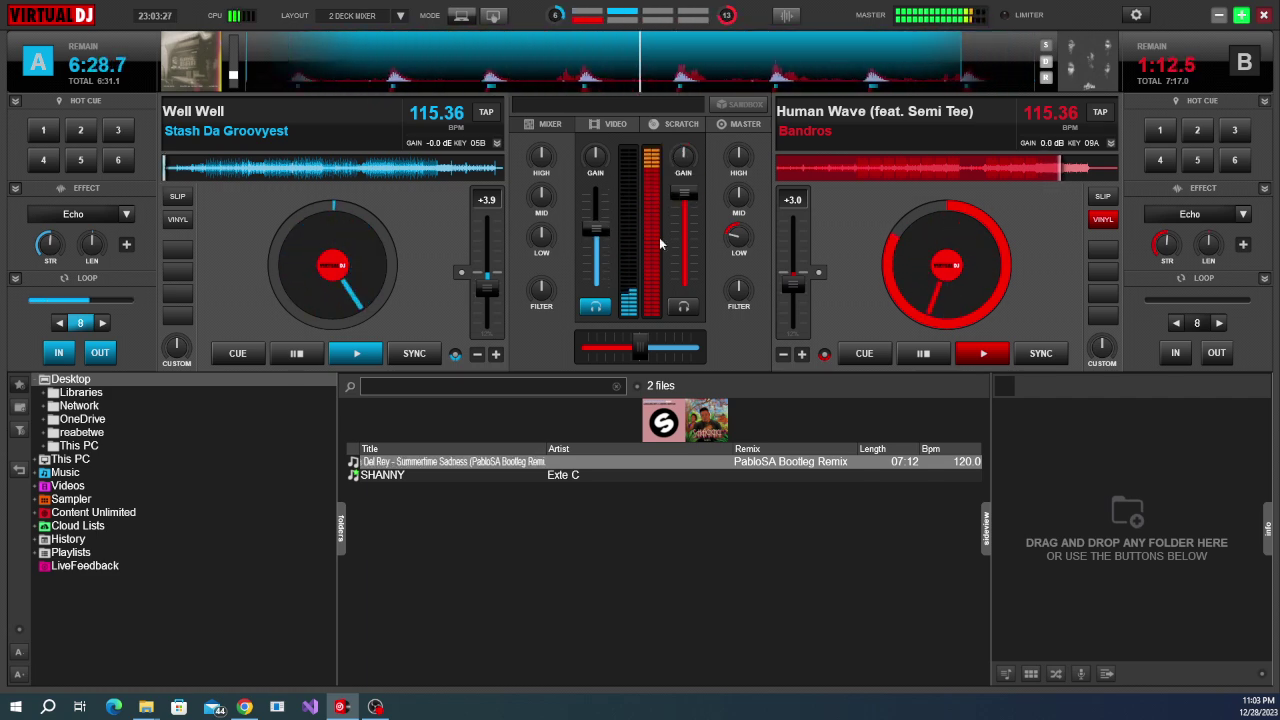
scroll(738, 238, "down", 2)
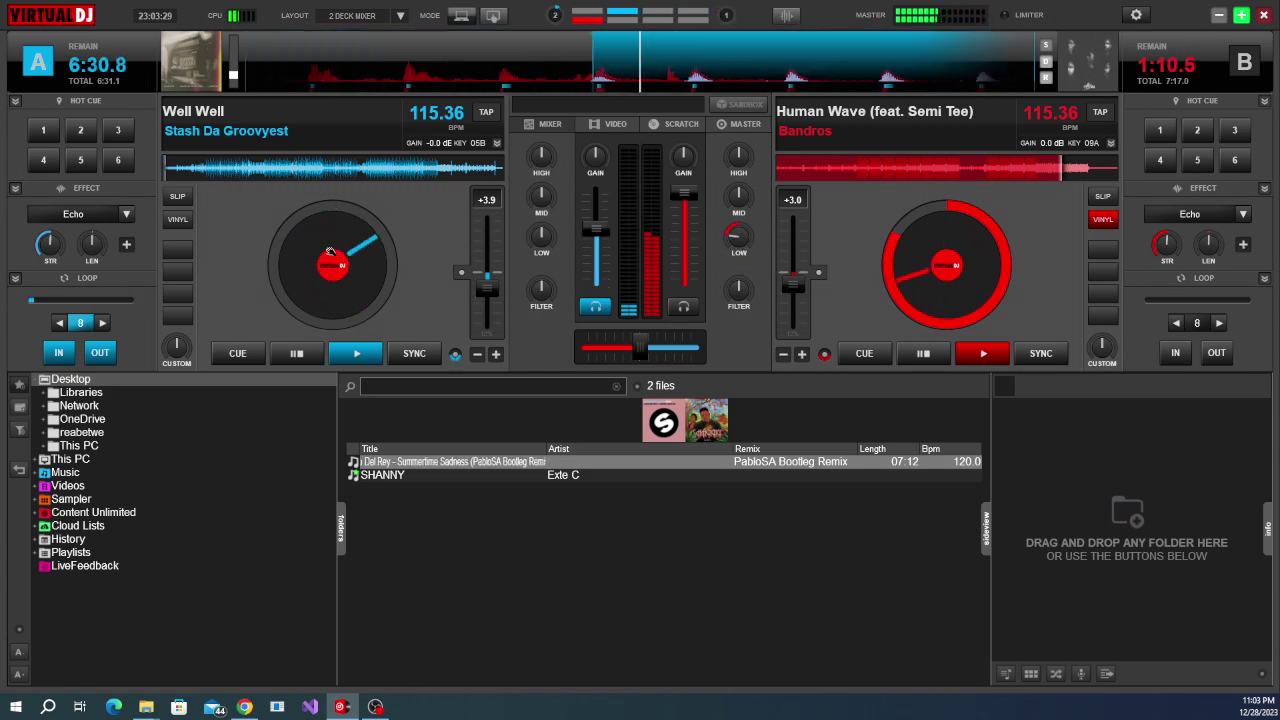
Release deck A's 8-beat loop and raise its volume fader in stages to about 81%.
left_click(90, 328)
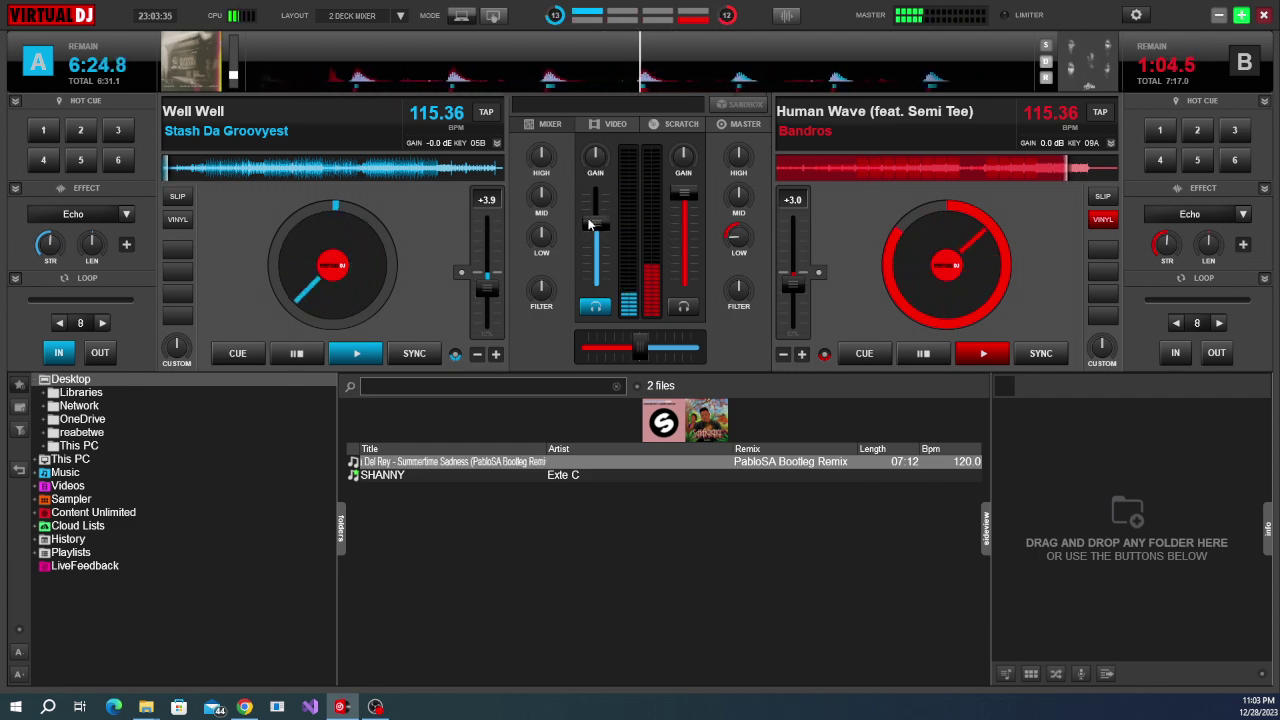
scroll(590, 226, "up", 1)
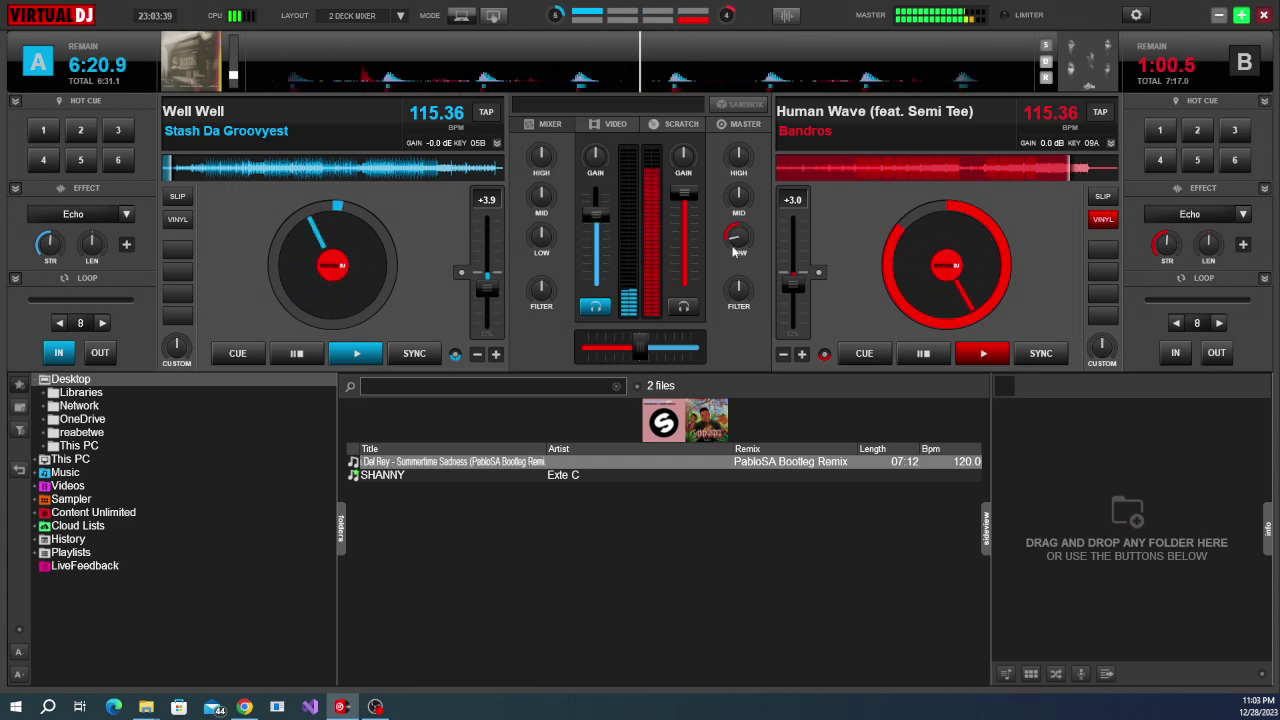
scroll(598, 222, "up", 3)
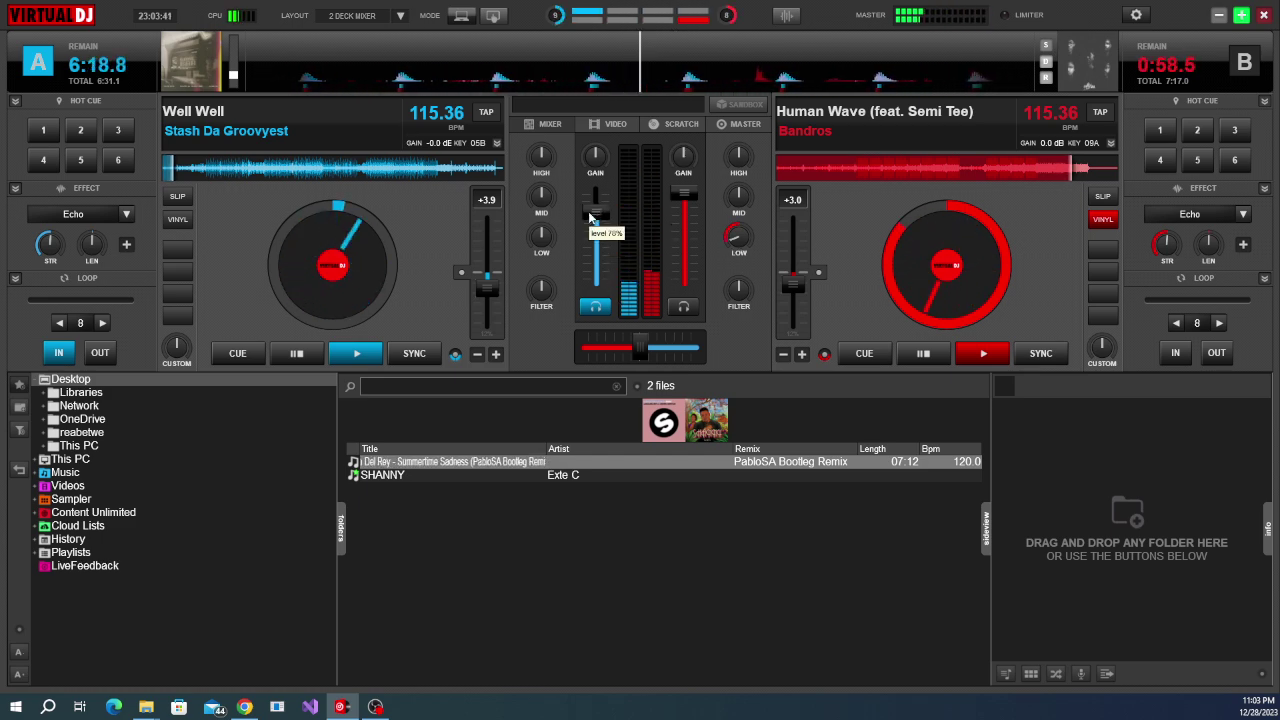
scroll(590, 218, "up", 1)
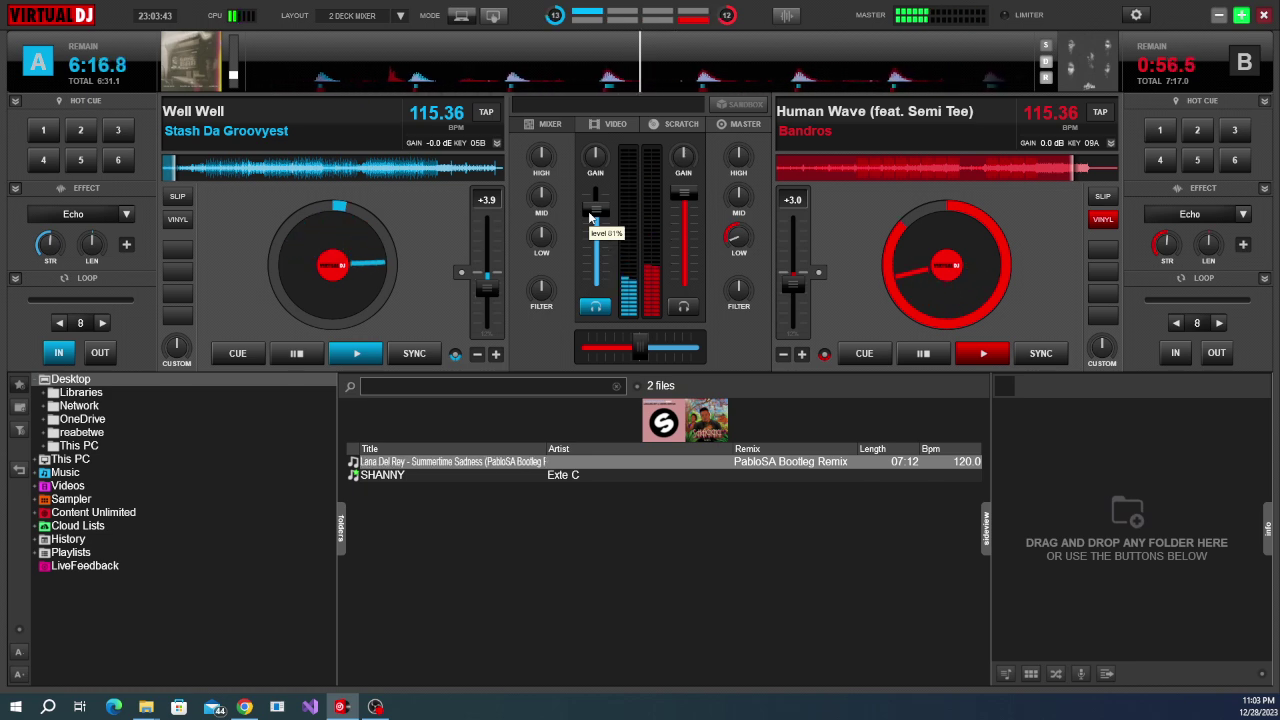
Bring deck A's volume fader up to full and cut deck B's low EQ to 0%.
scroll(590, 218, "up", 2)
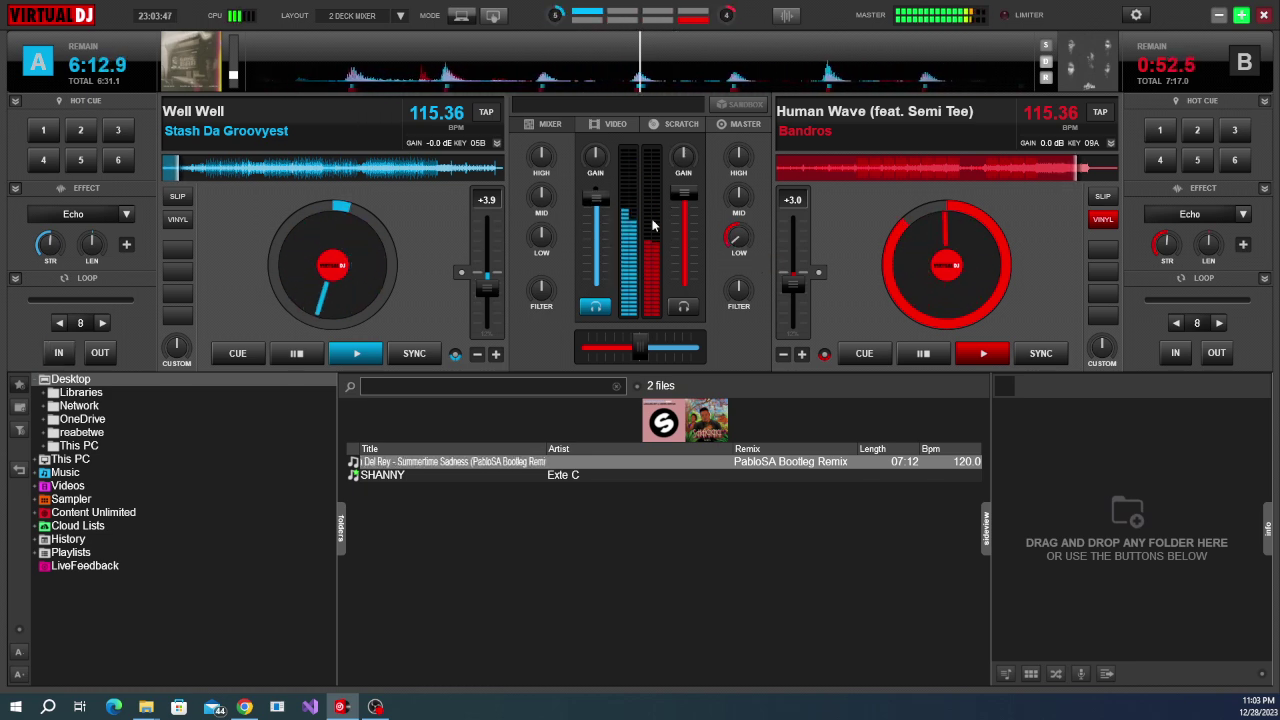
scroll(606, 208, "up", 1)
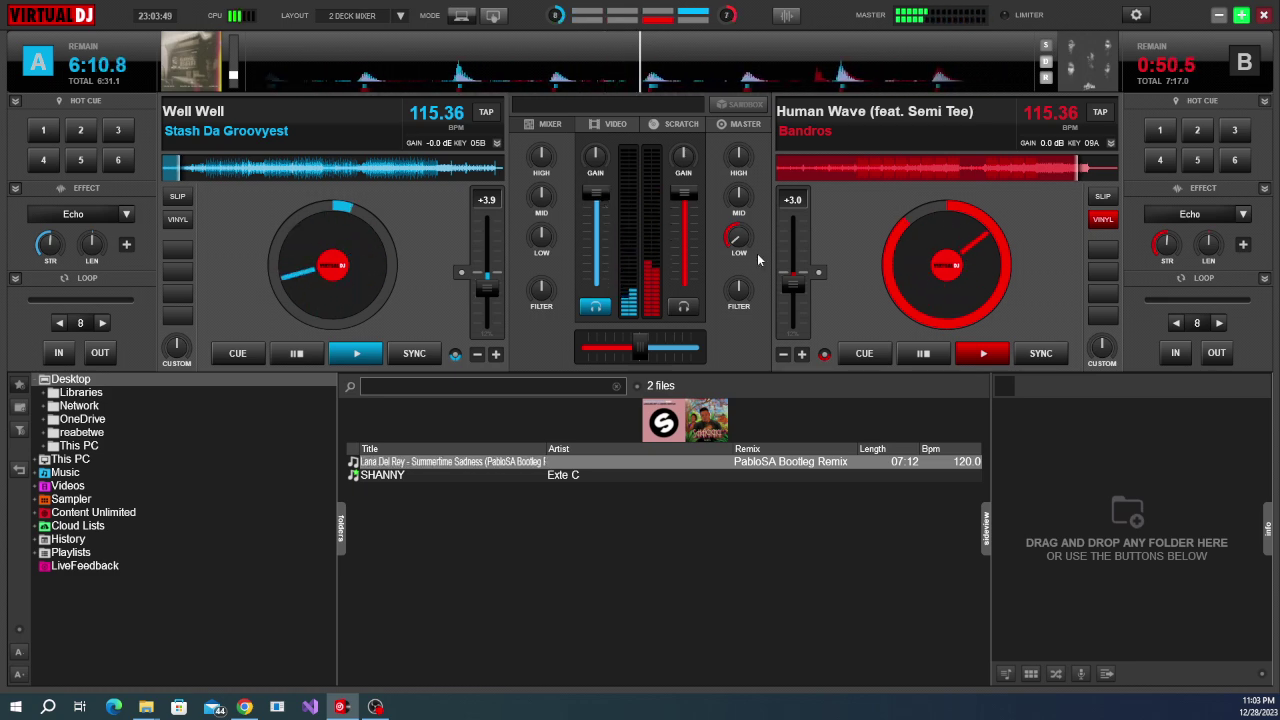
mouse_move(736, 236)
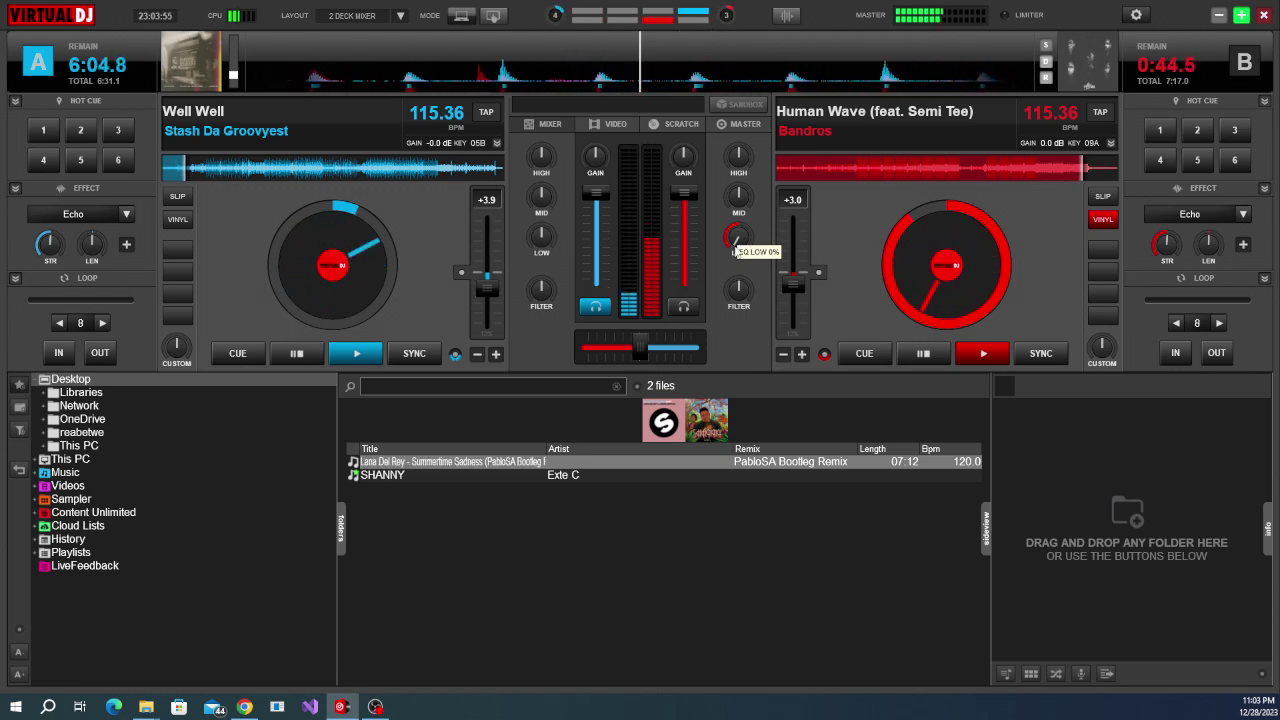
scroll(736, 236, "up", 3)
Sweep deck B's low-pass filter down in stages through about 7.2 kHz to below 25 Hz.
mouse_move(735, 288)
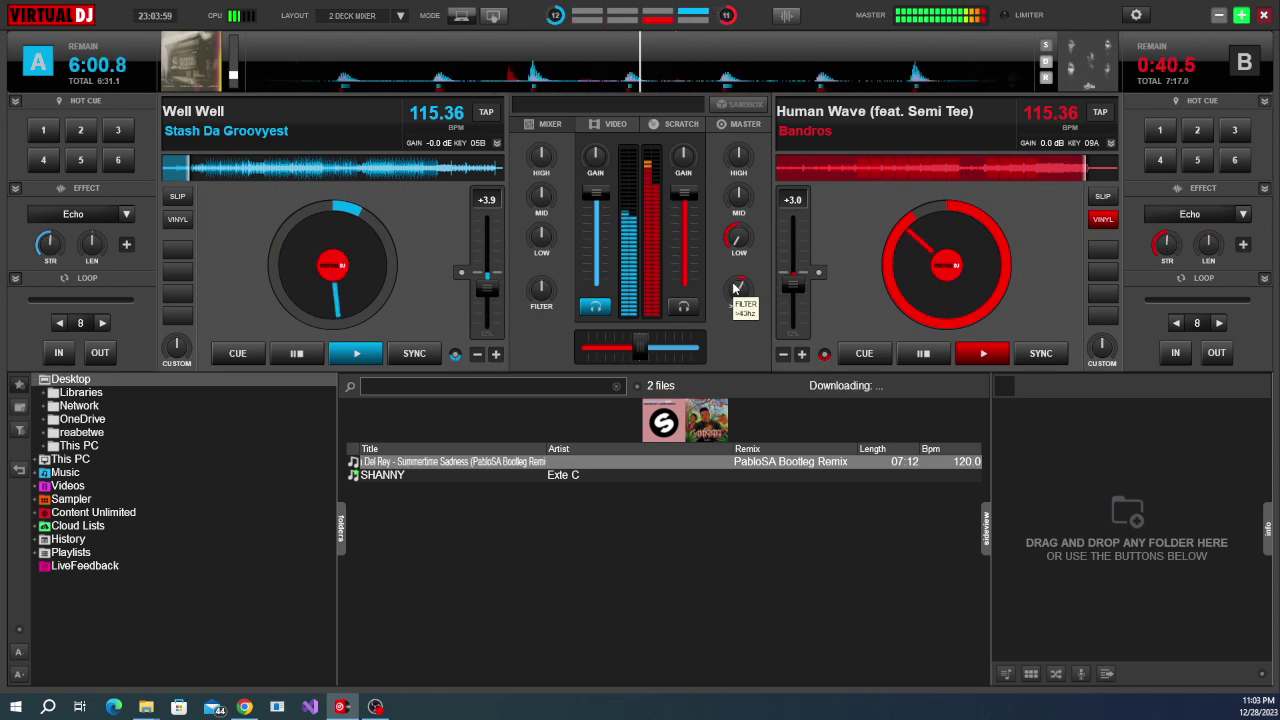
scroll(735, 288, "down", 2)
scroll(735, 288, "down", 1)
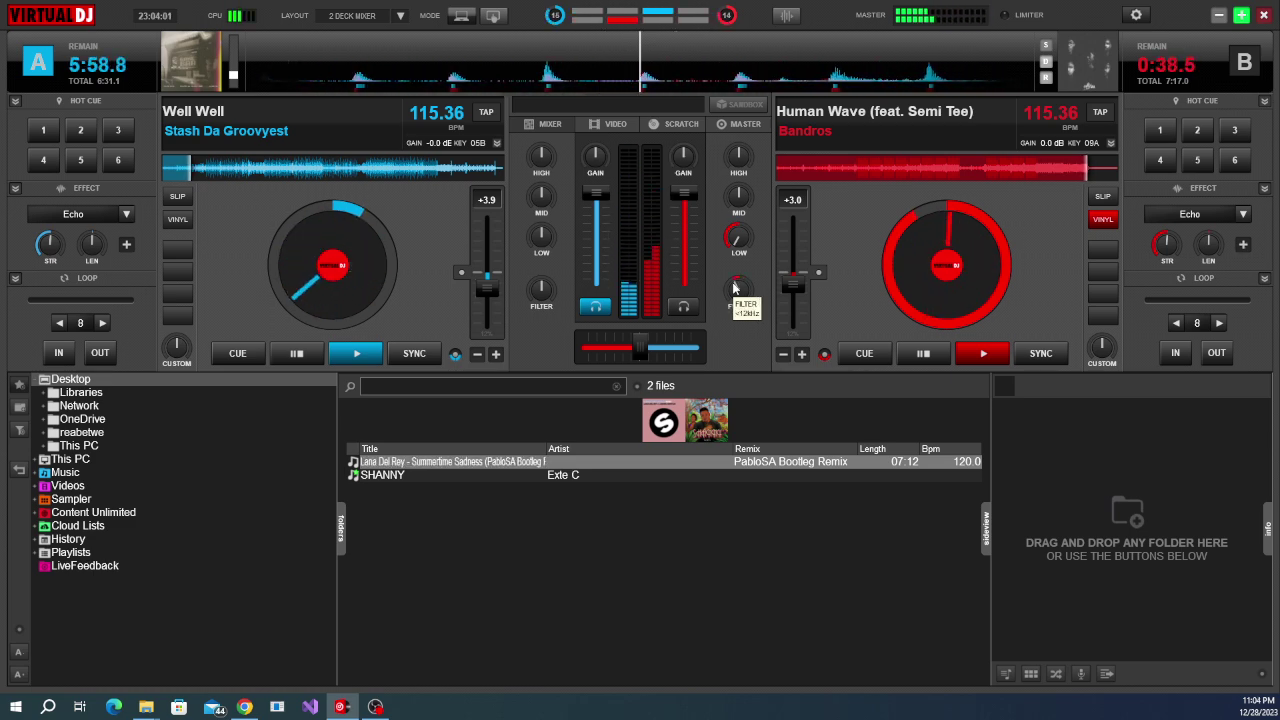
scroll(735, 288, "down", 1)
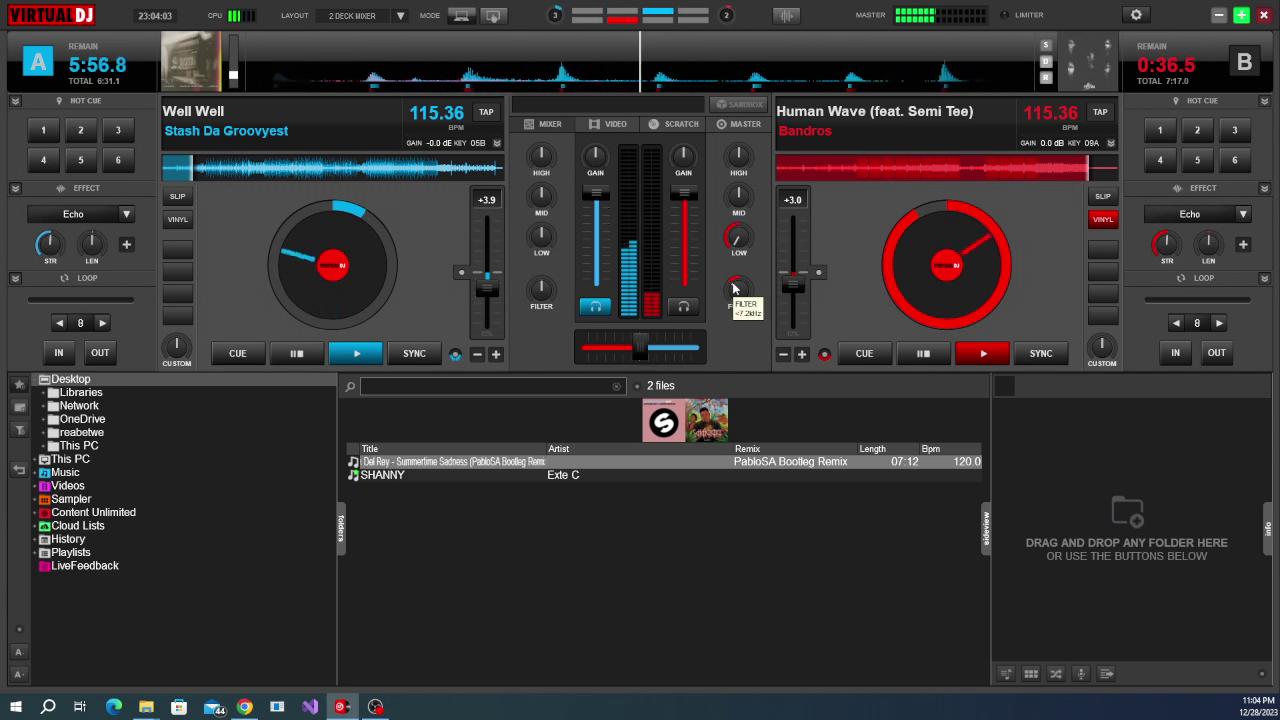
scroll(735, 288, "down", 1)
scroll(735, 288, "down", 1)
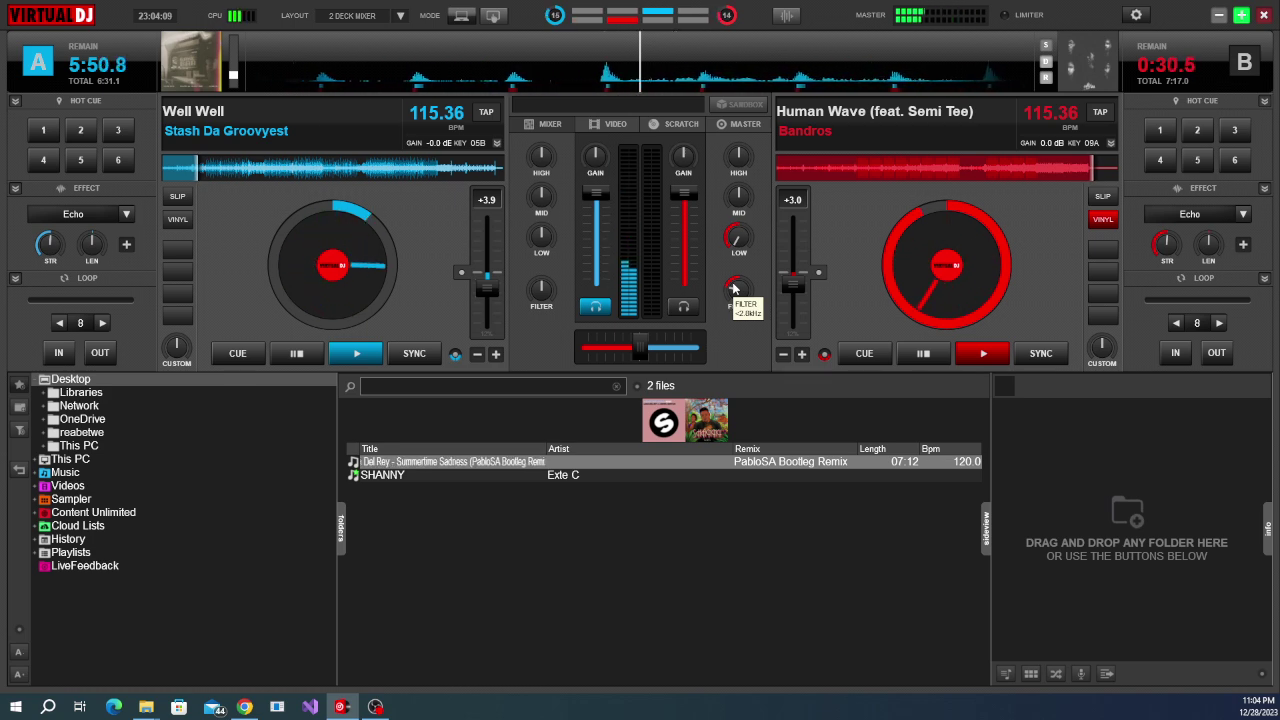
scroll(735, 288, "down", 4)
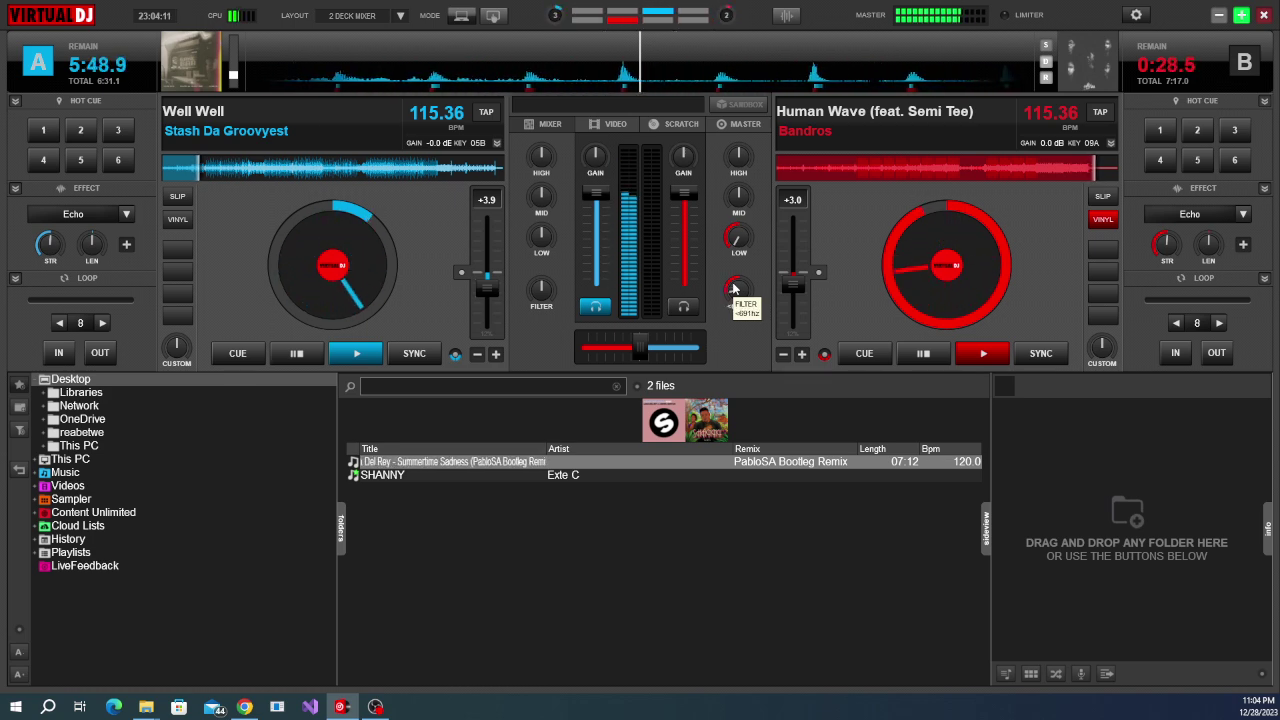
scroll(735, 288, "down", 2)
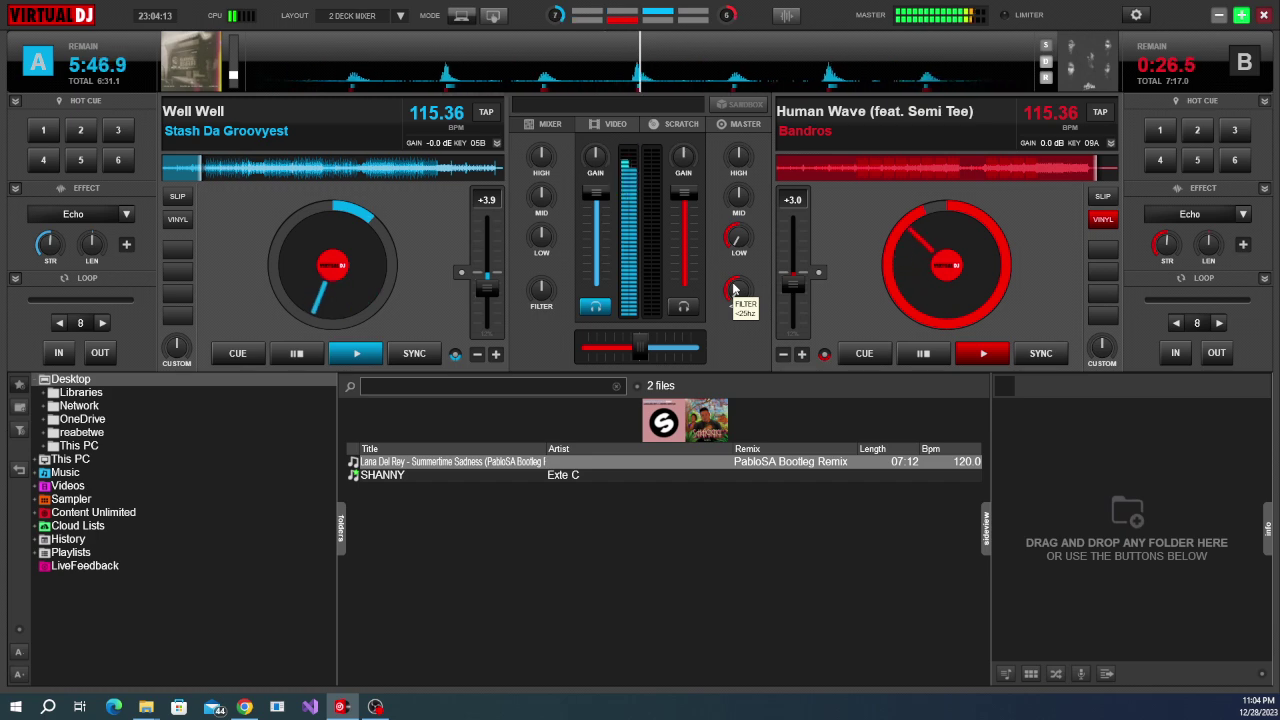
Lower deck B's volume fader to zero and load the track Lastborn's Corner onto deck B.
left_click_drag(684, 192, 684, 281)
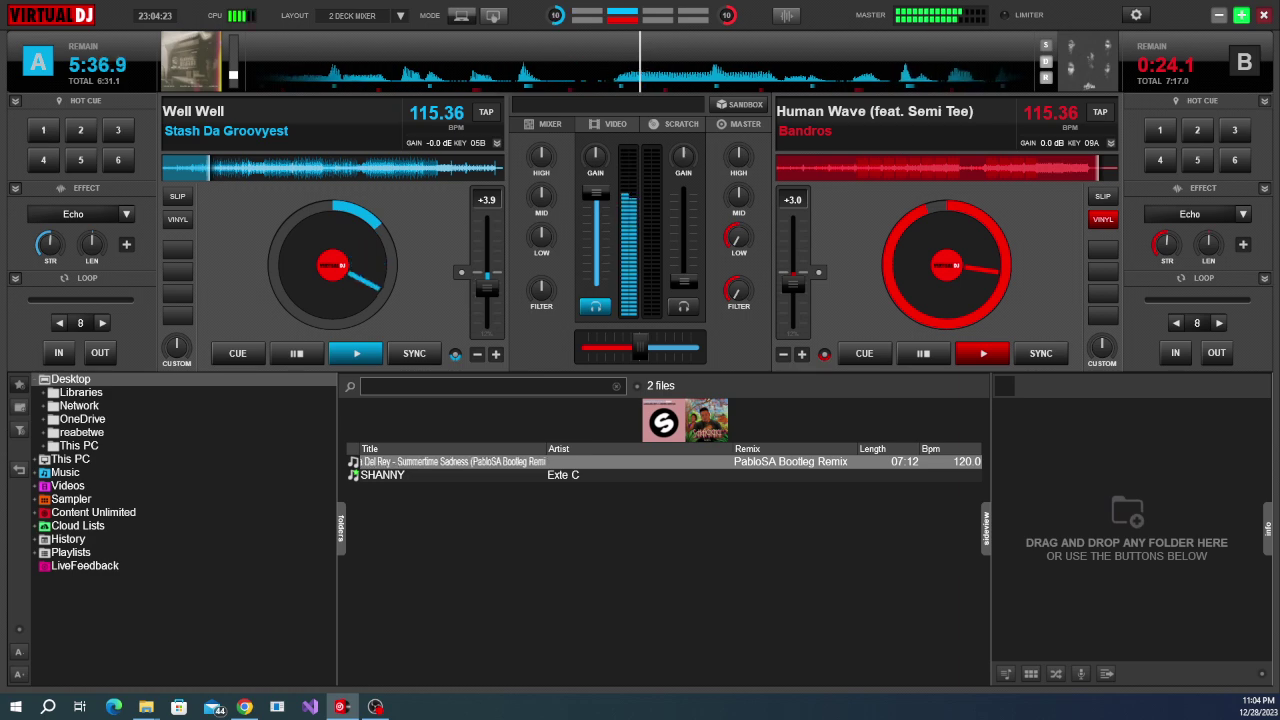
left_click_drag(955, 297, 955, 297)
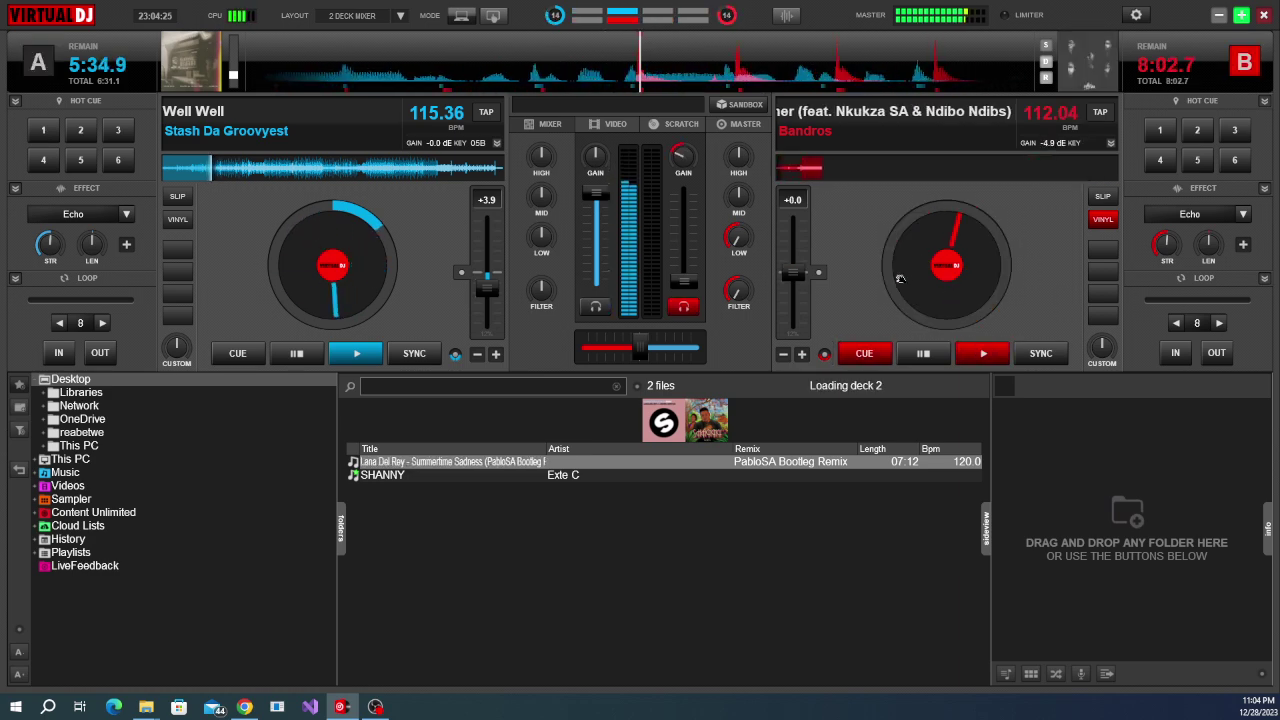
Reset deck B's gain, low EQ and filter to their neutral positions.
double_click(681, 156)
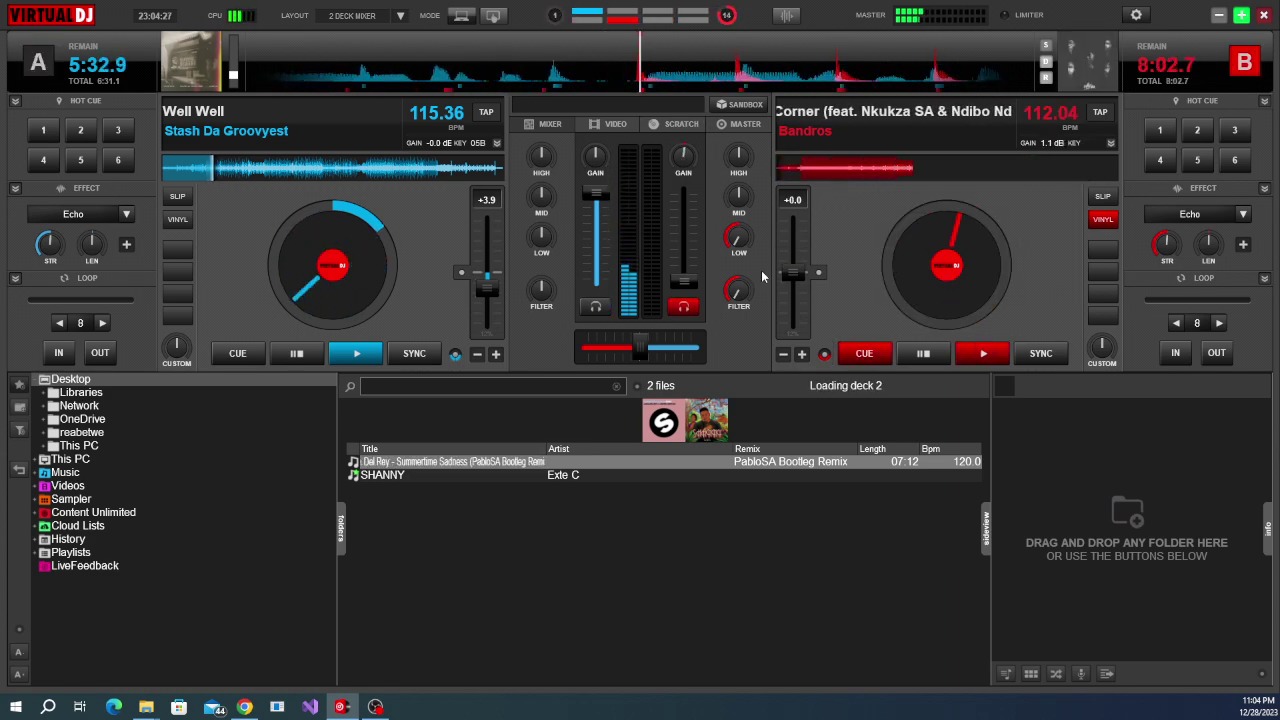
double_click(738, 242)
double_click(738, 291)
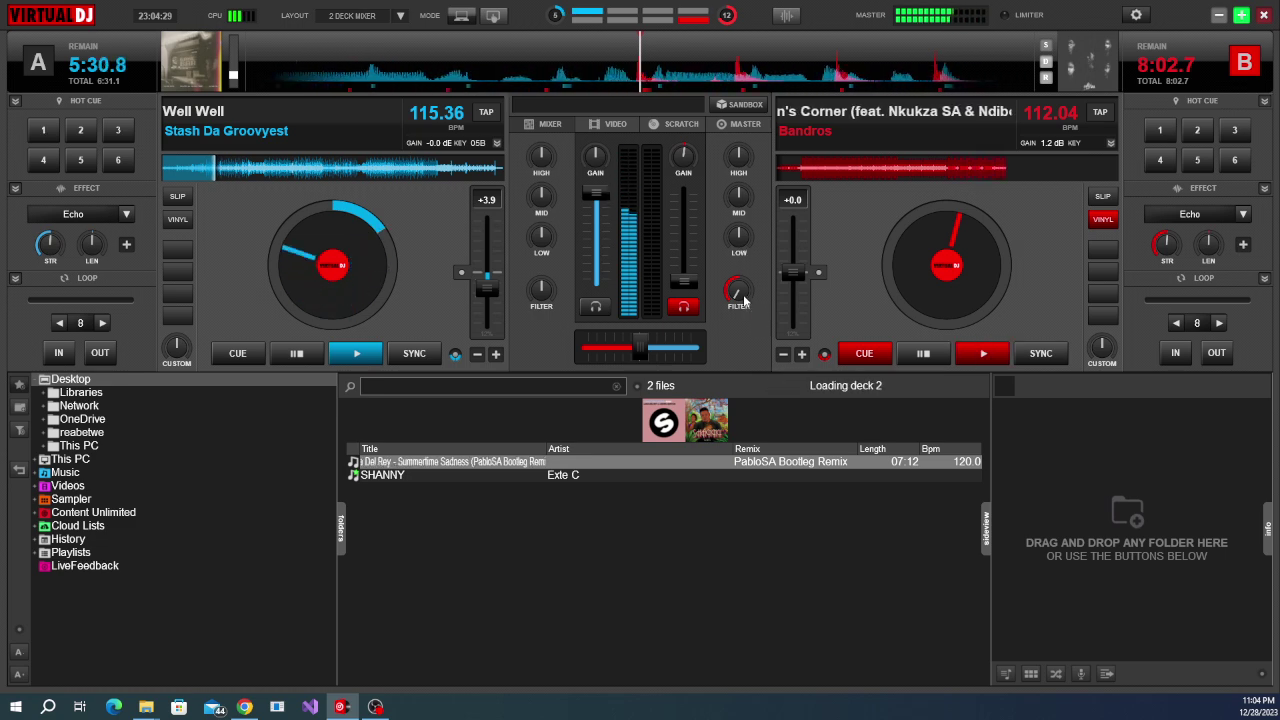
Set a 16-beat loop on deck B and start playing Lastborn's Corner.
left_click(1218, 322)
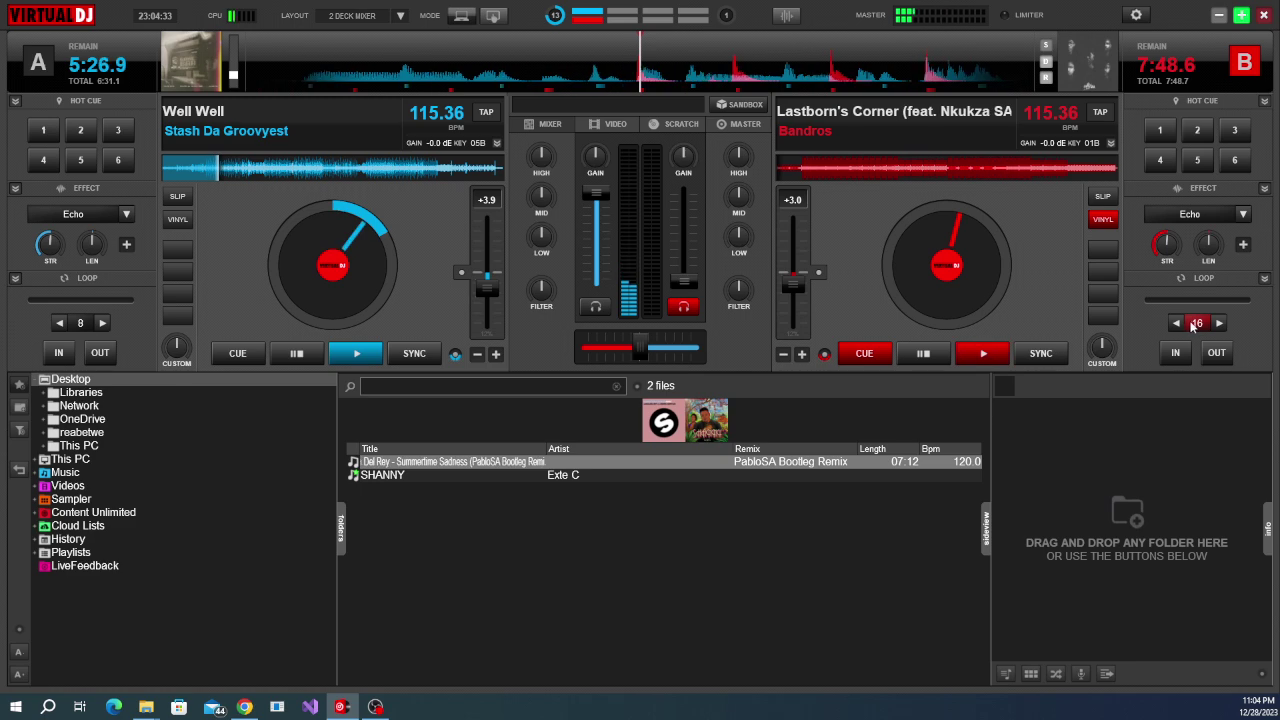
left_click(1193, 323)
key("space")
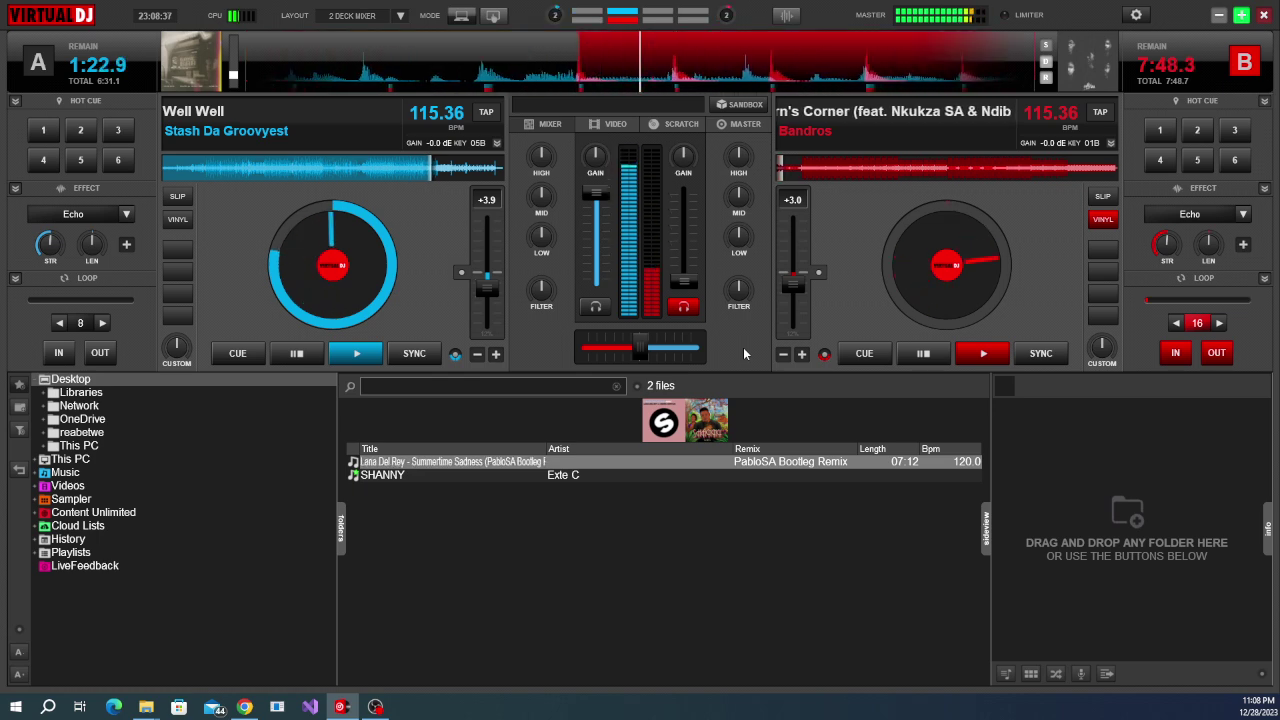
Raise deck B's volume fader in stages to about half and release its 16-beat loop.
left_click_drag(685, 281, 693, 266)
scroll(693, 266, "up", 3)
scroll(693, 266, "up", 1)
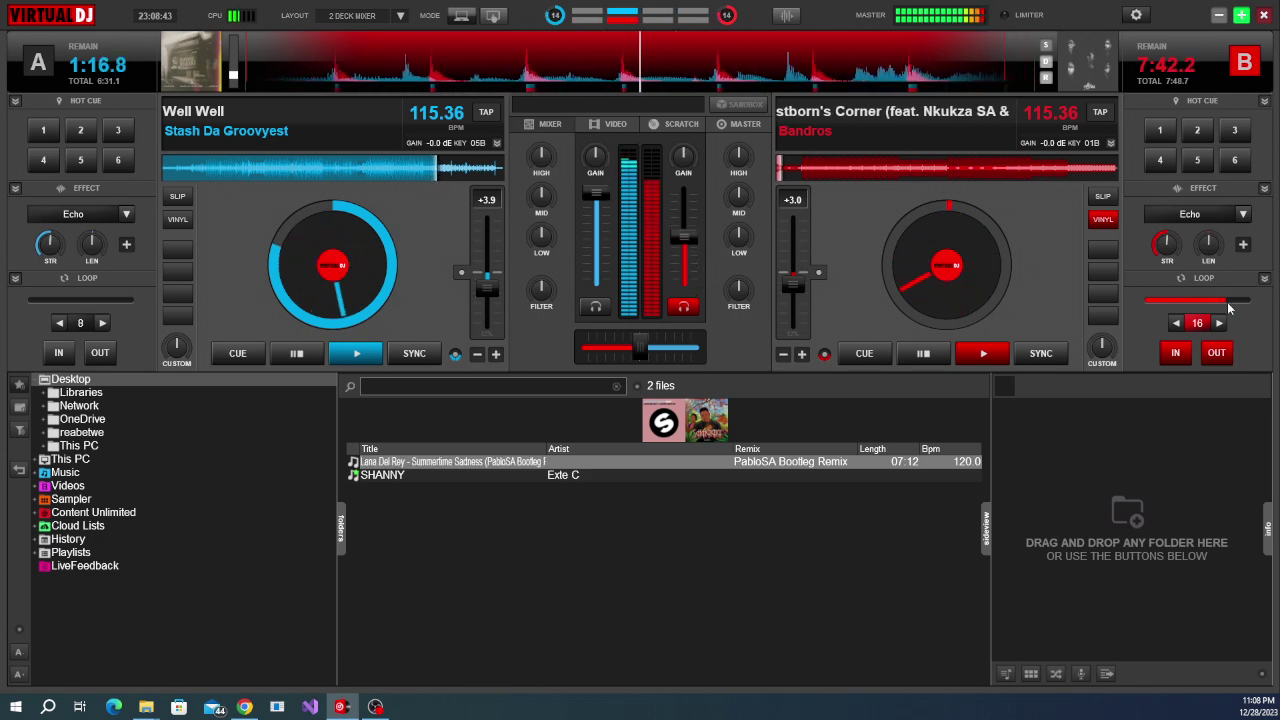
left_click(1200, 323)
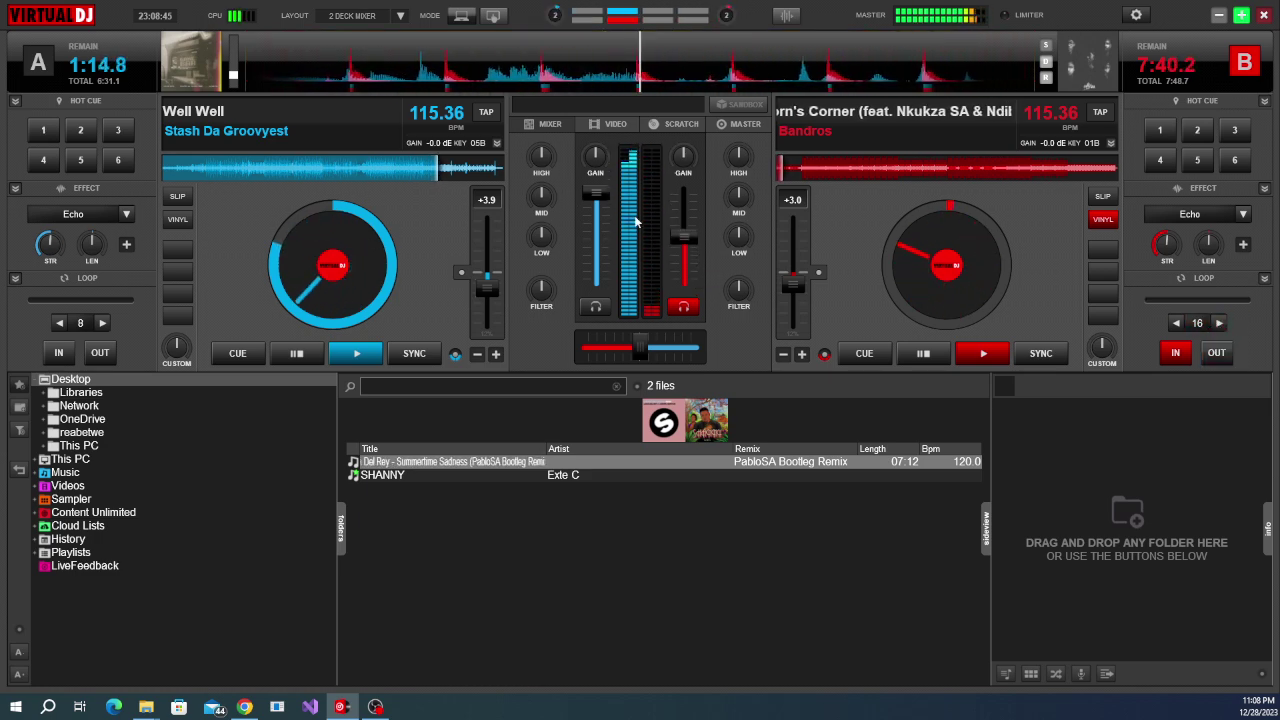
Raise deck B's volume fader further in stages through 63% to roughly four-fifths.
scroll(698, 237, "up", 2)
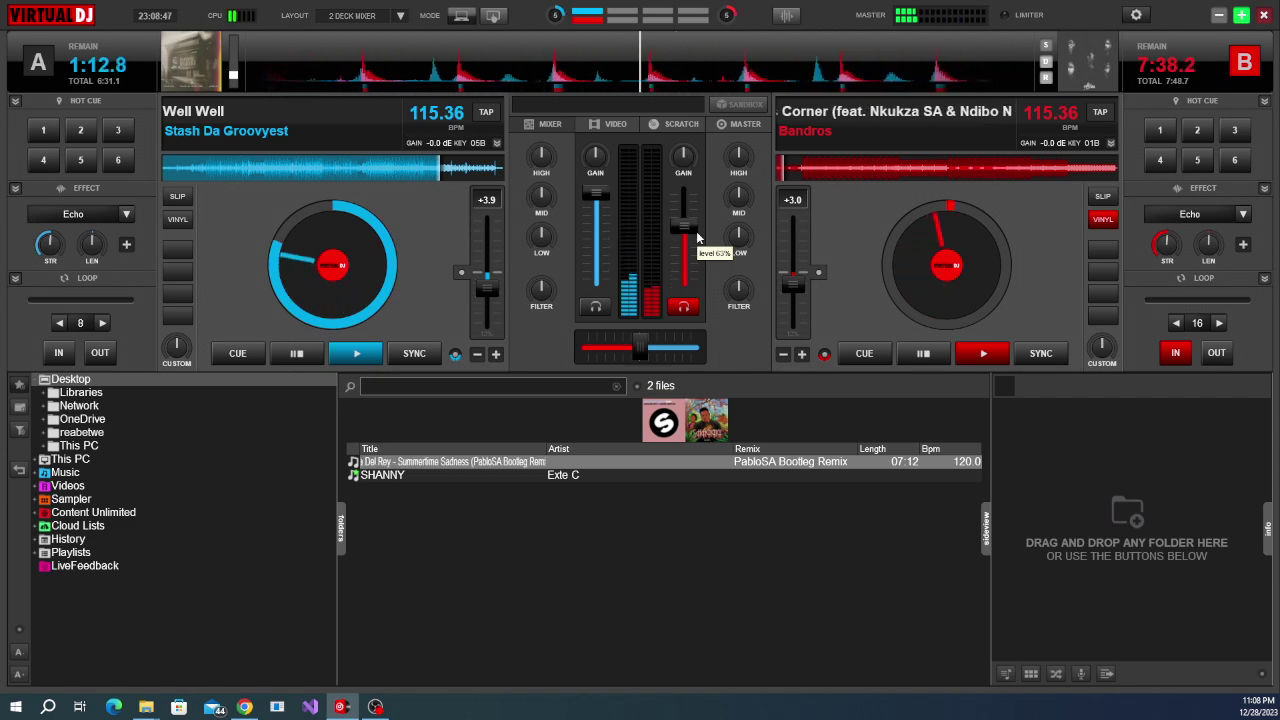
scroll(675, 226, "up", 2)
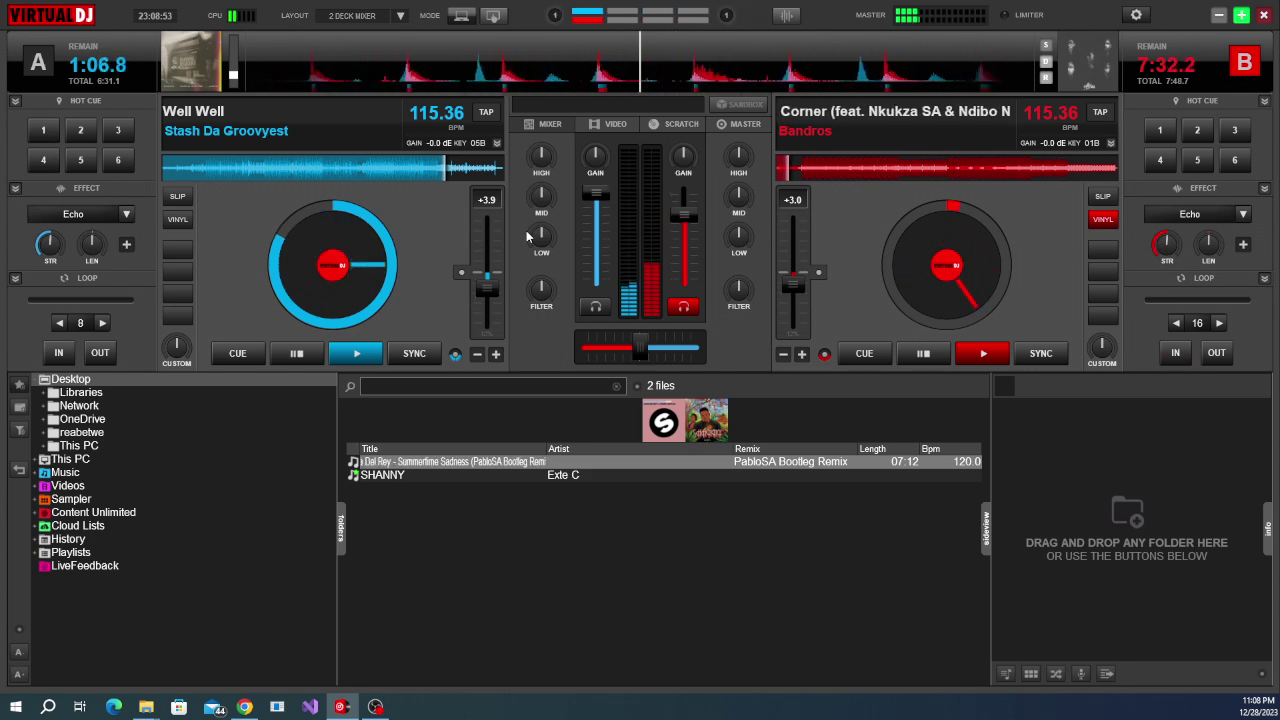
scroll(666, 219, "up", 1)
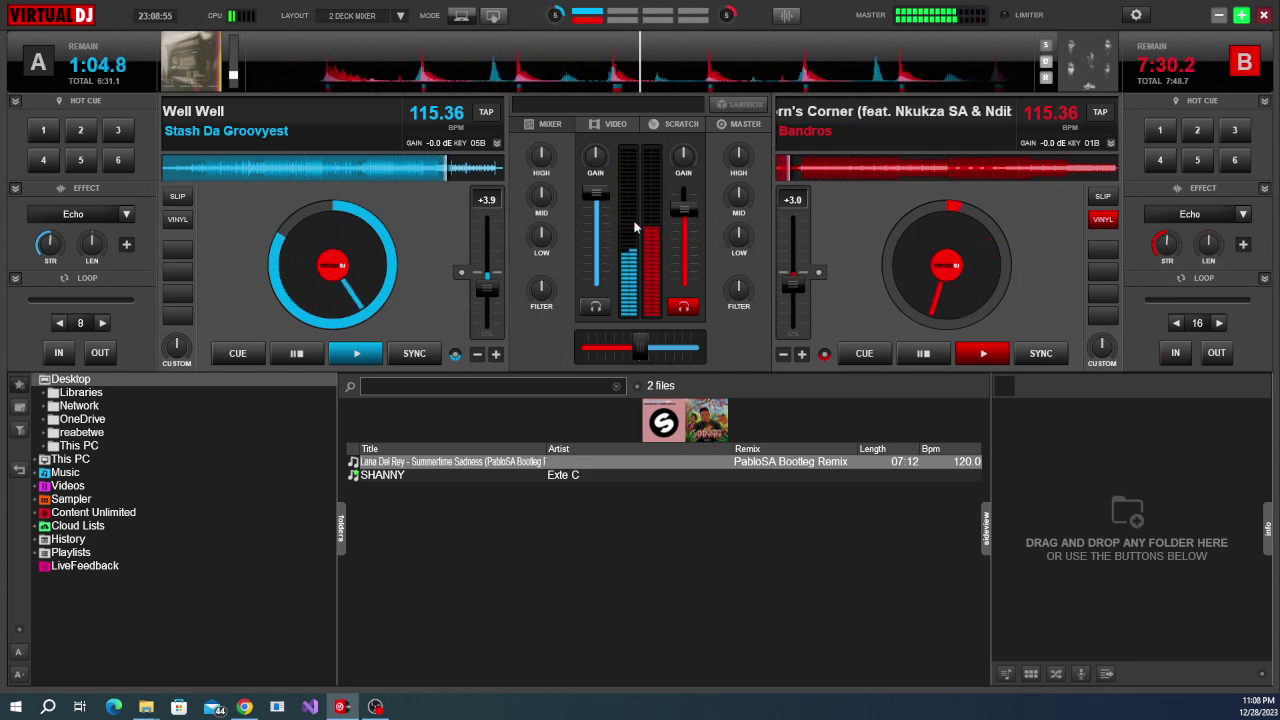
Cut deck A's low EQ in stages past 54% while bringing deck B's volume fader up to full.
scroll(541, 235, "down", 3)
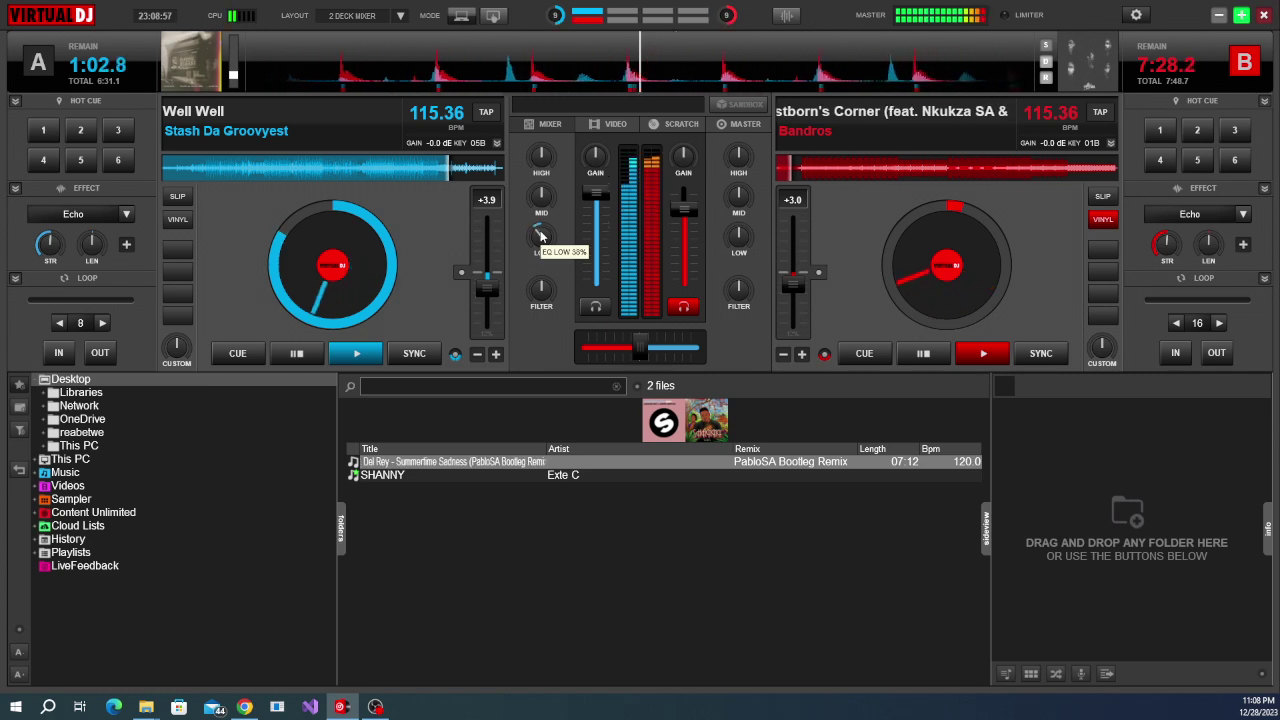
scroll(686, 212, "up", 1)
scroll(541, 235, "down", 1)
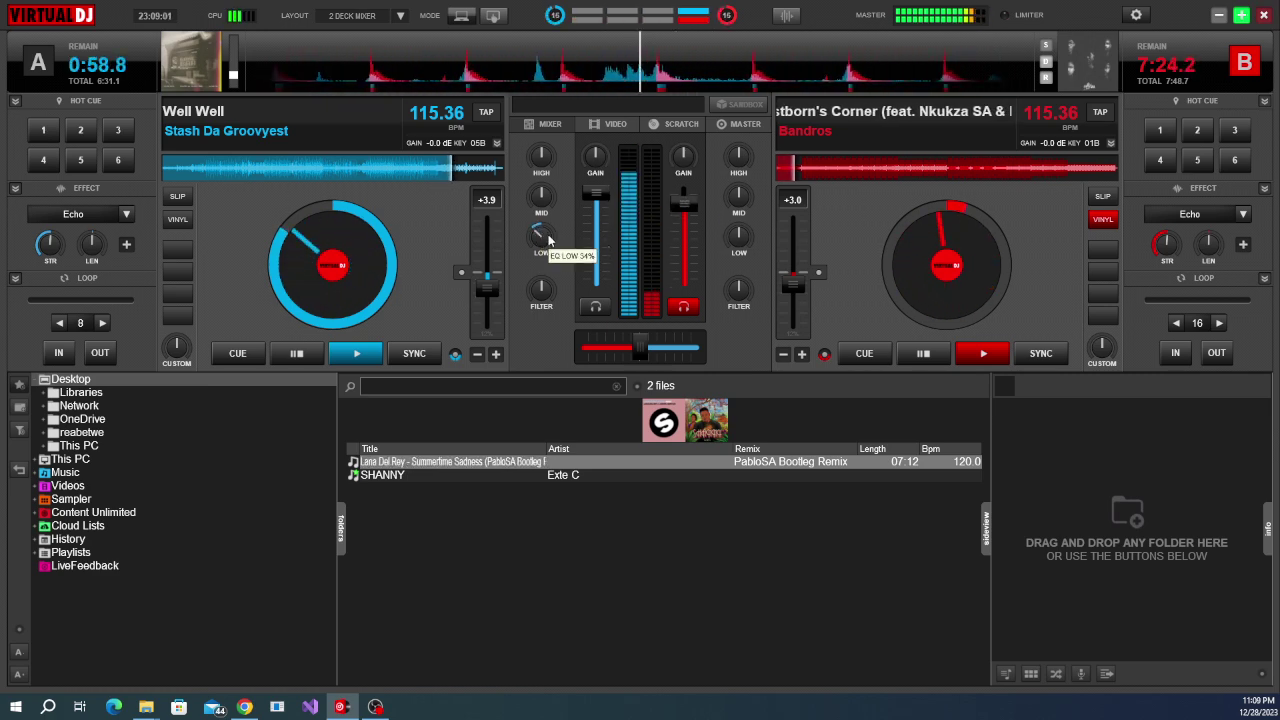
scroll(688, 212, "up", 1)
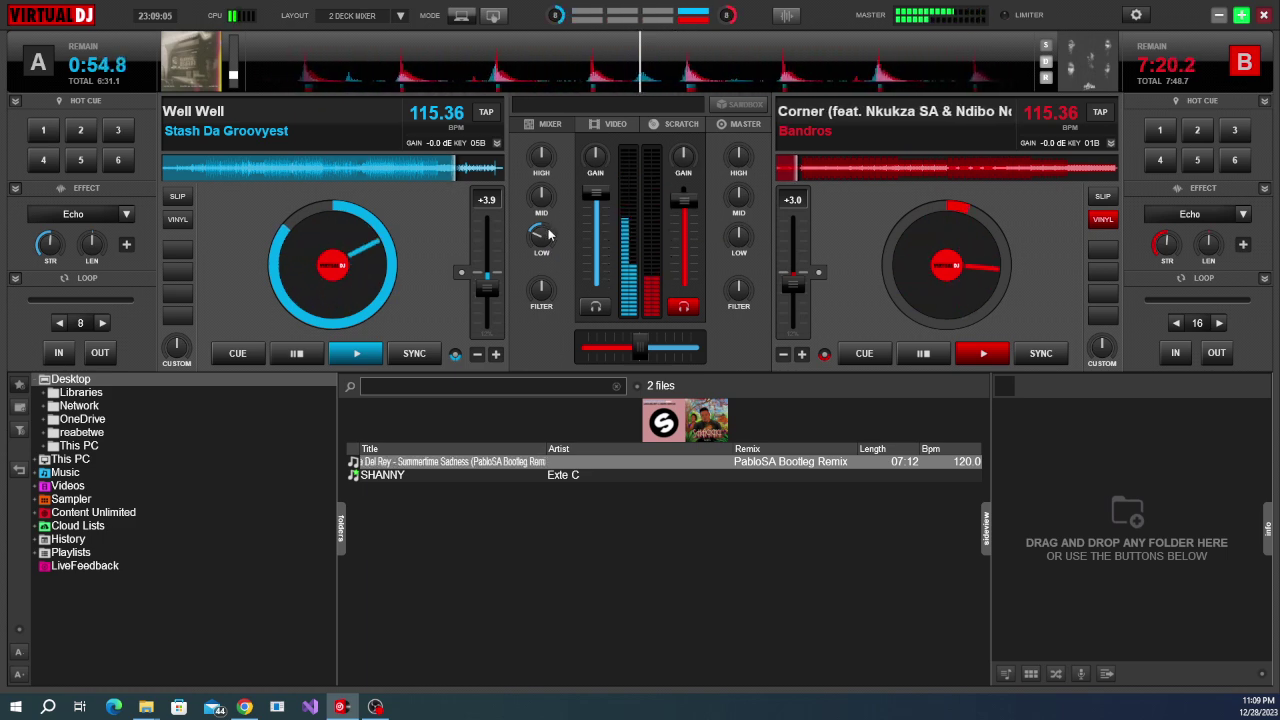
scroll(680, 205, "up", 1)
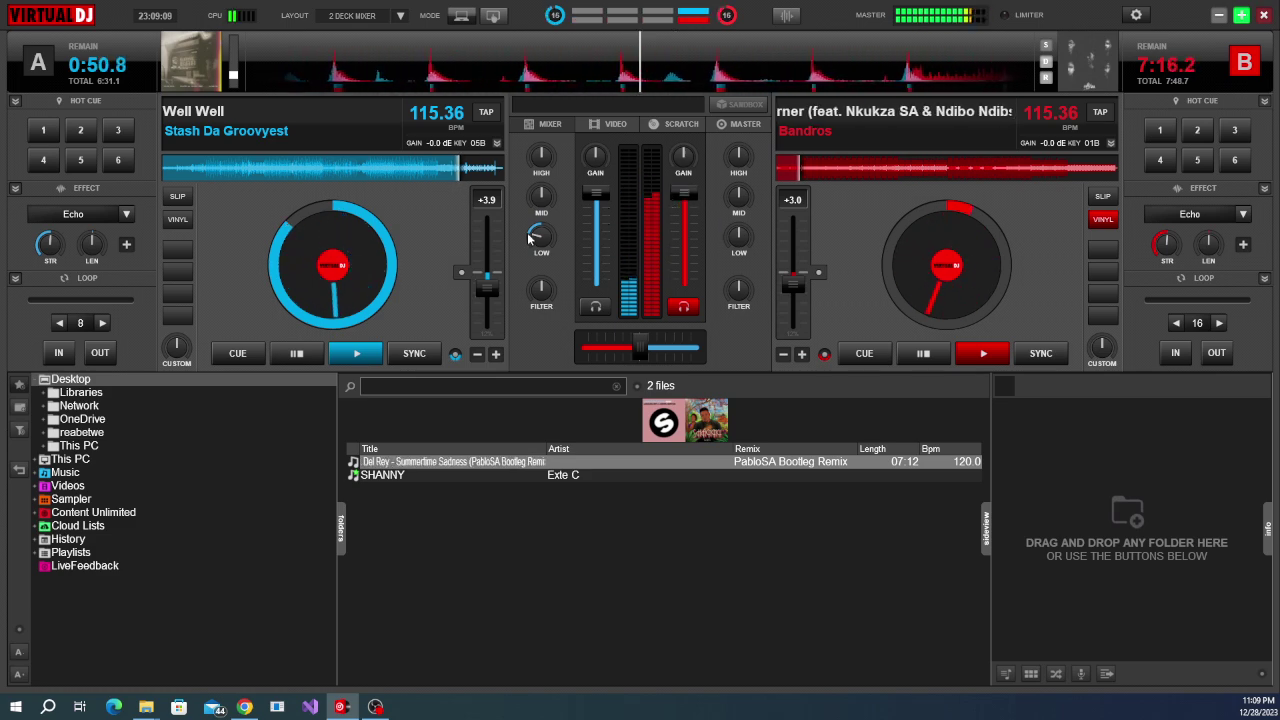
Cut deck A's low EQ to about 3% and lower its low-pass filter to 5.4 kHz.
mouse_move(539, 238)
scroll(539, 238, "down", 3)
scroll(539, 238, "up", 5)
scroll(537, 300, "down", 2)
scroll(537, 300, "down", 1)
scroll(537, 300, "down", 1)
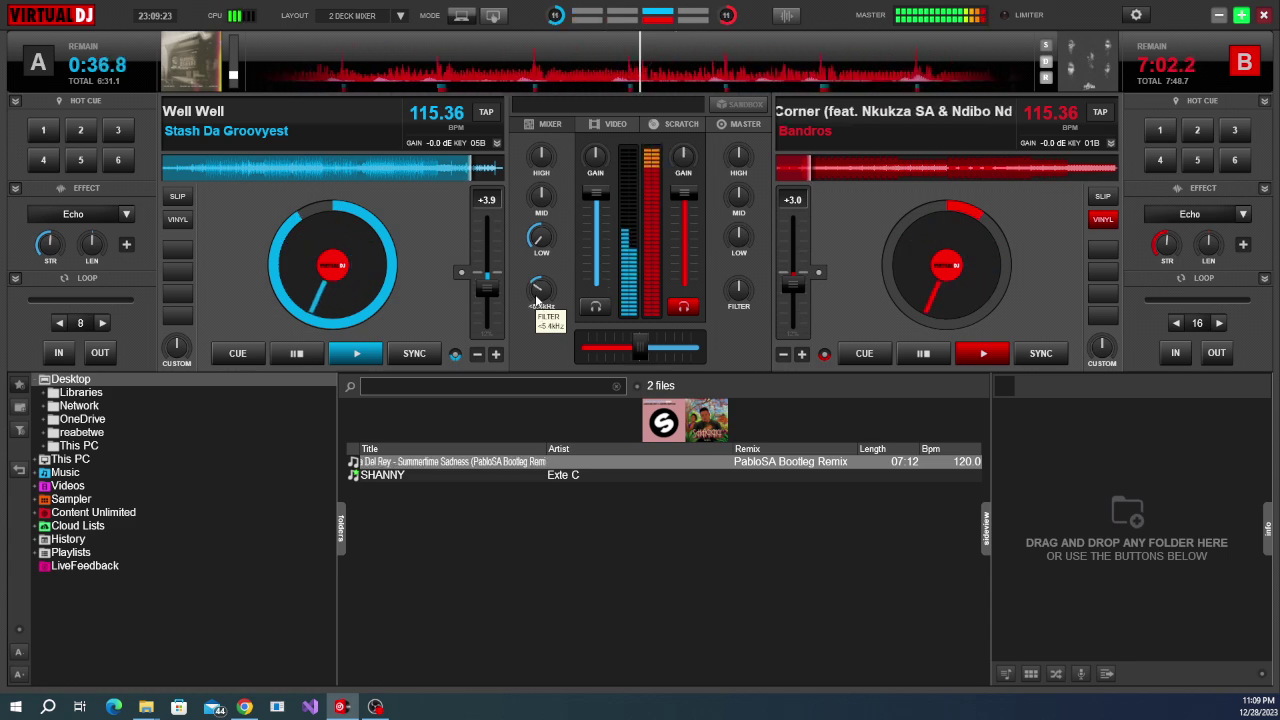
Sweep deck A's low-pass filter down through 2.8 kHz to 363 Hz and ease its volume fader to 94%.
scroll(537, 300, "down", 2)
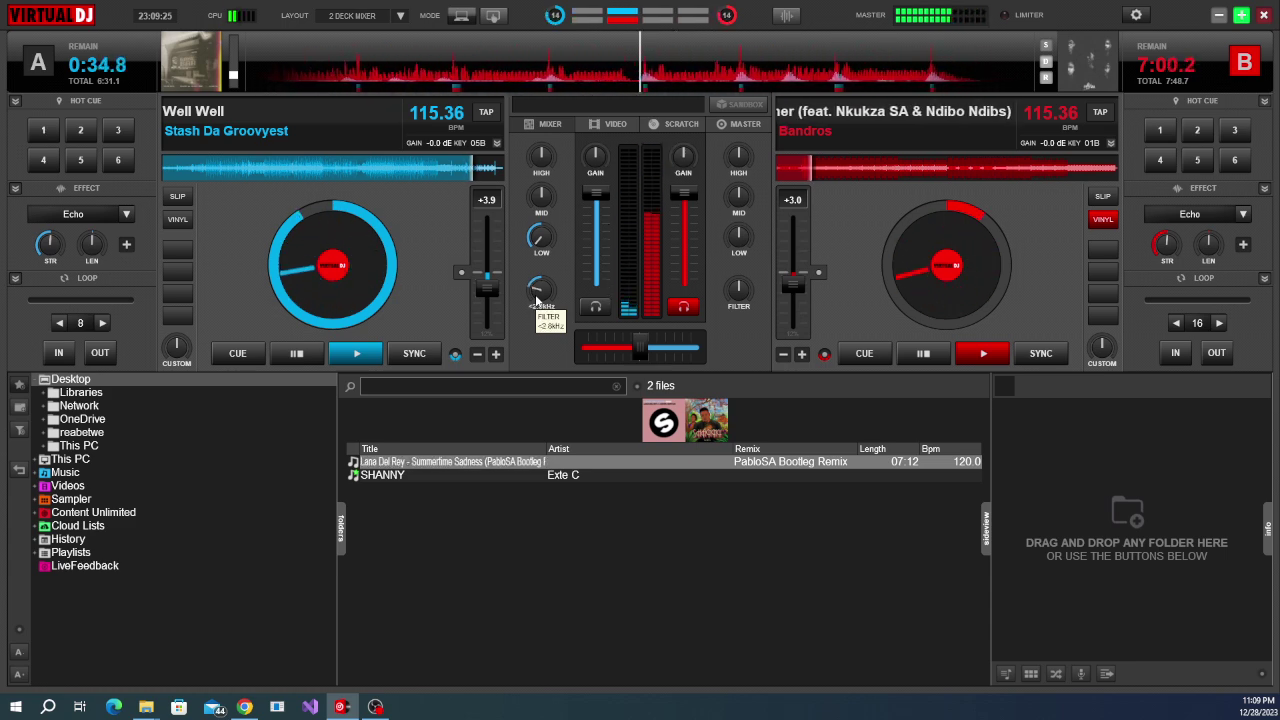
scroll(537, 300, "down", 2)
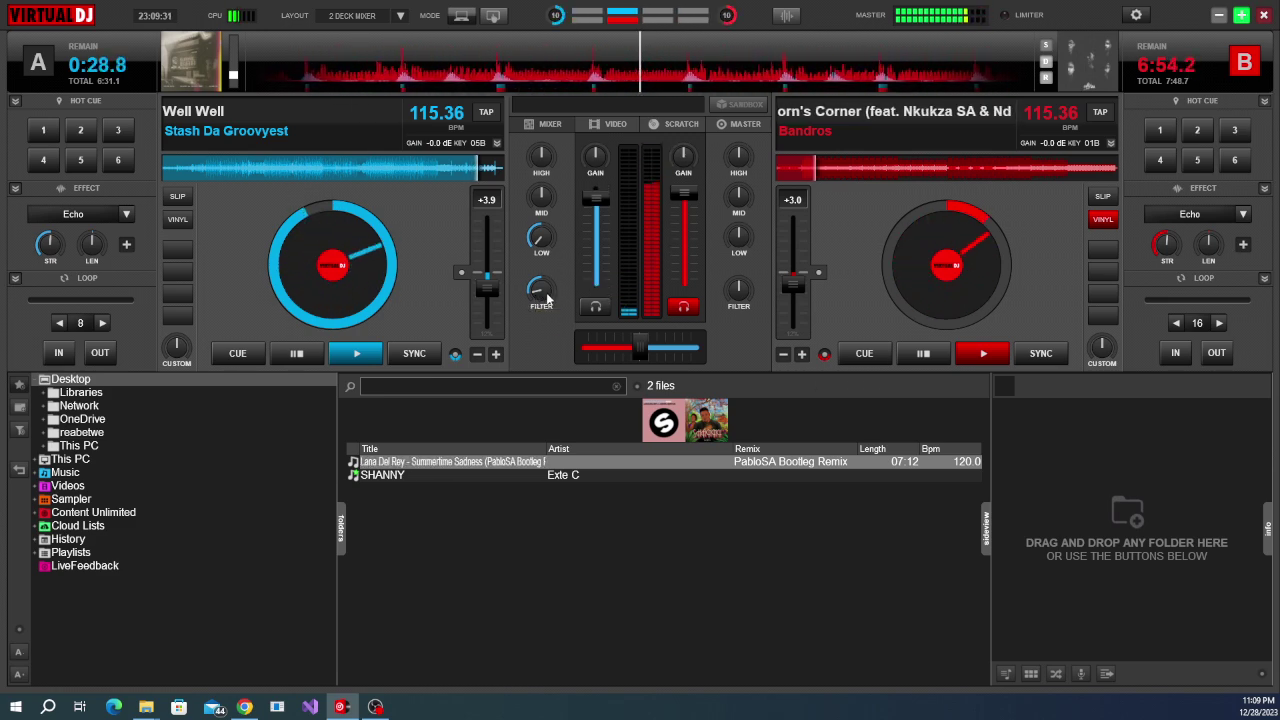
scroll(540, 292, "down", 1)
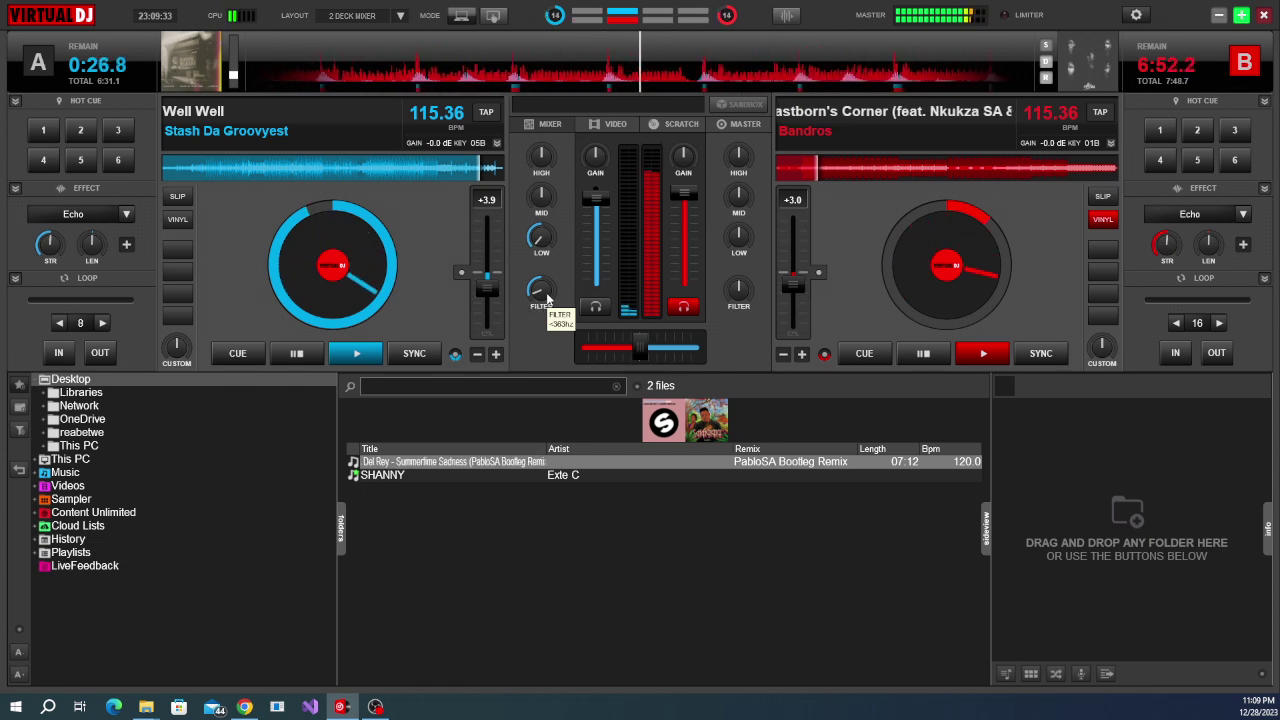
scroll(547, 297, "down", 1)
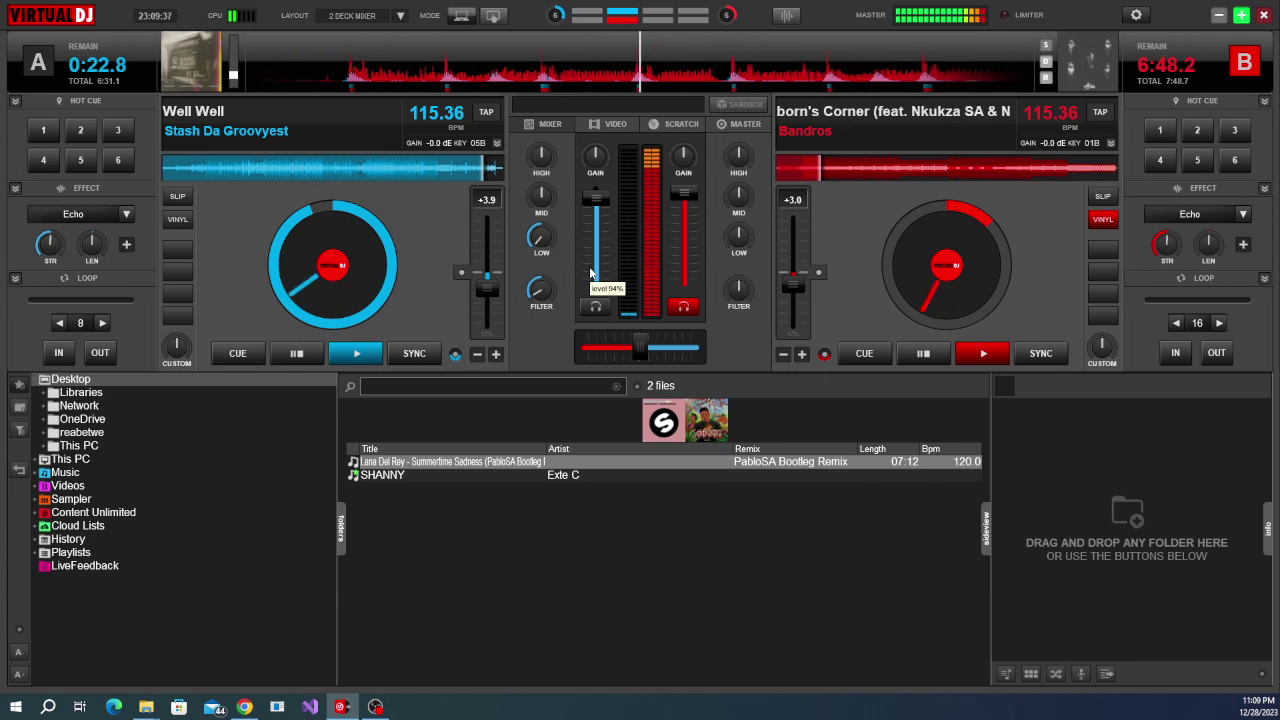
Fade deck A out by lowering its volume fader in stages through 88%, 81% and 73% to zero.
scroll(590, 272, "down", 1)
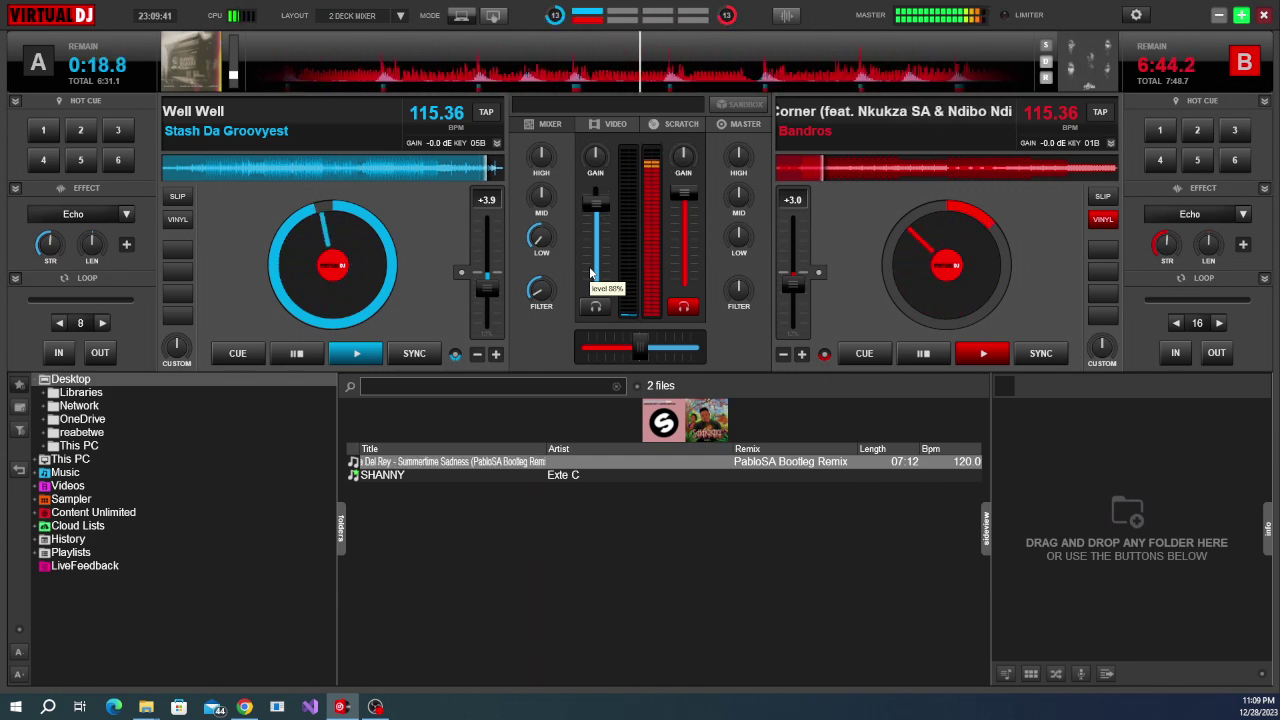
scroll(590, 272, "down", 1)
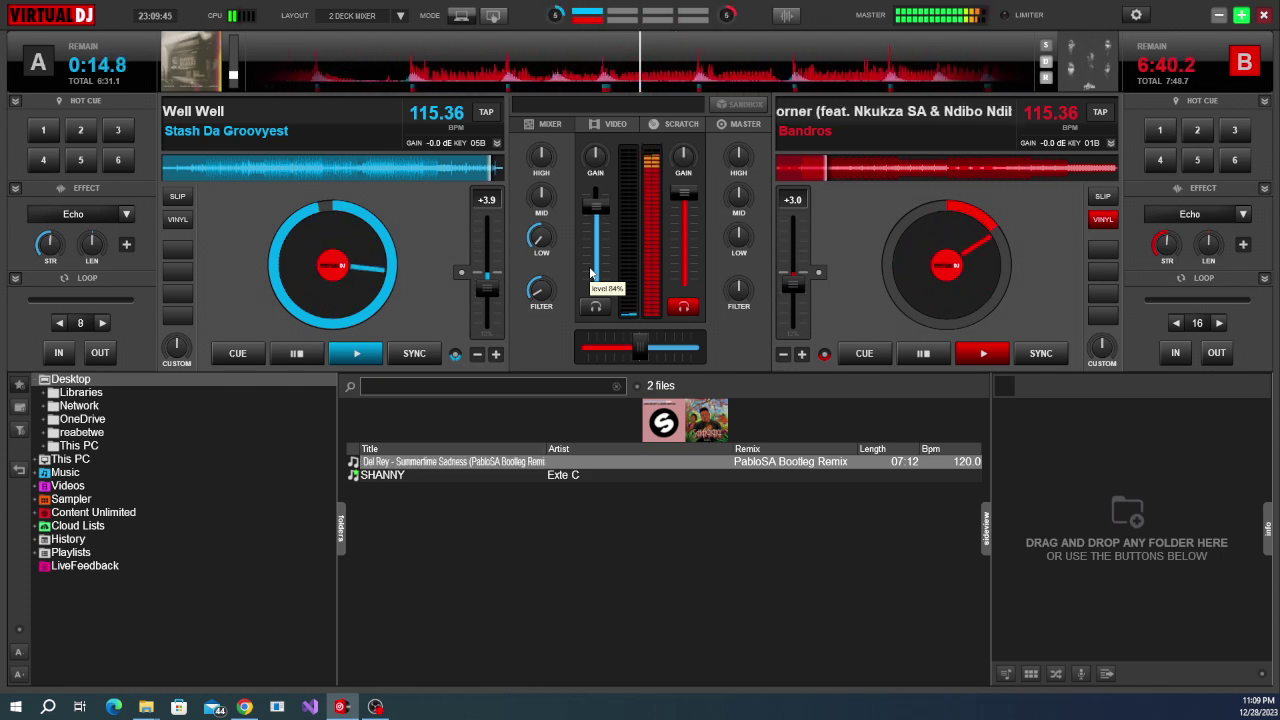
scroll(590, 272, "down", 1)
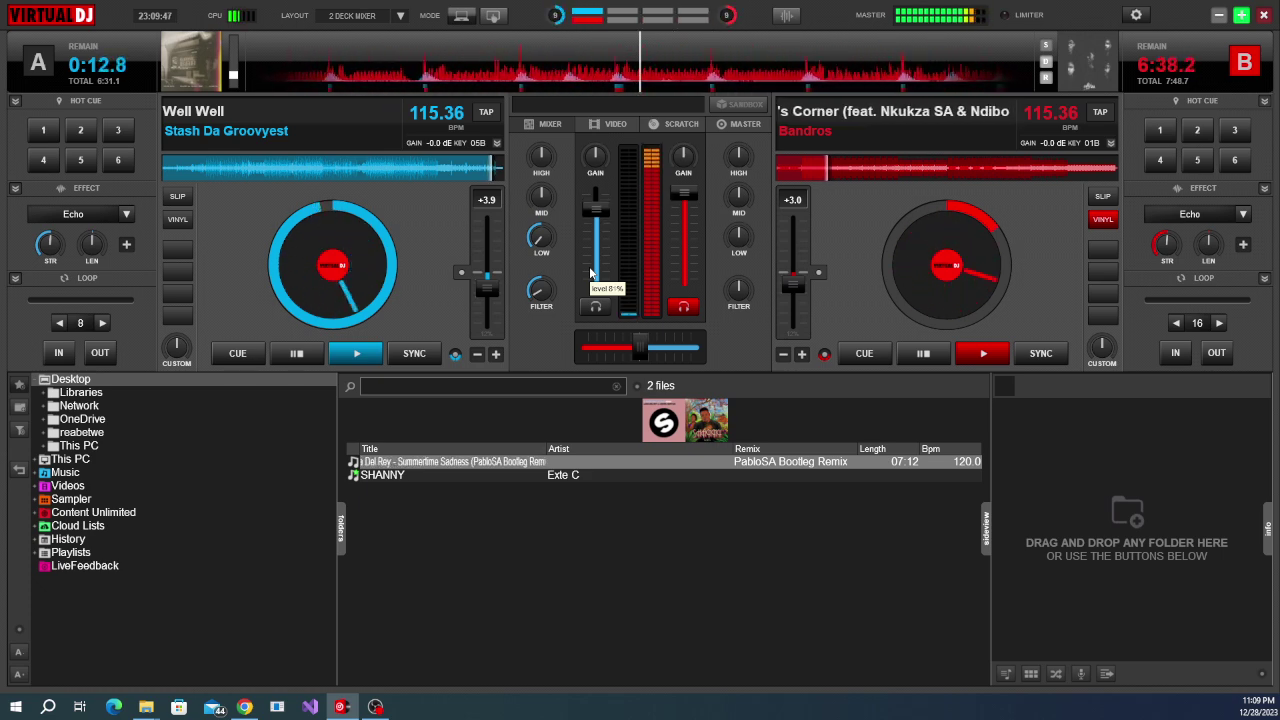
scroll(590, 272, "down", 1)
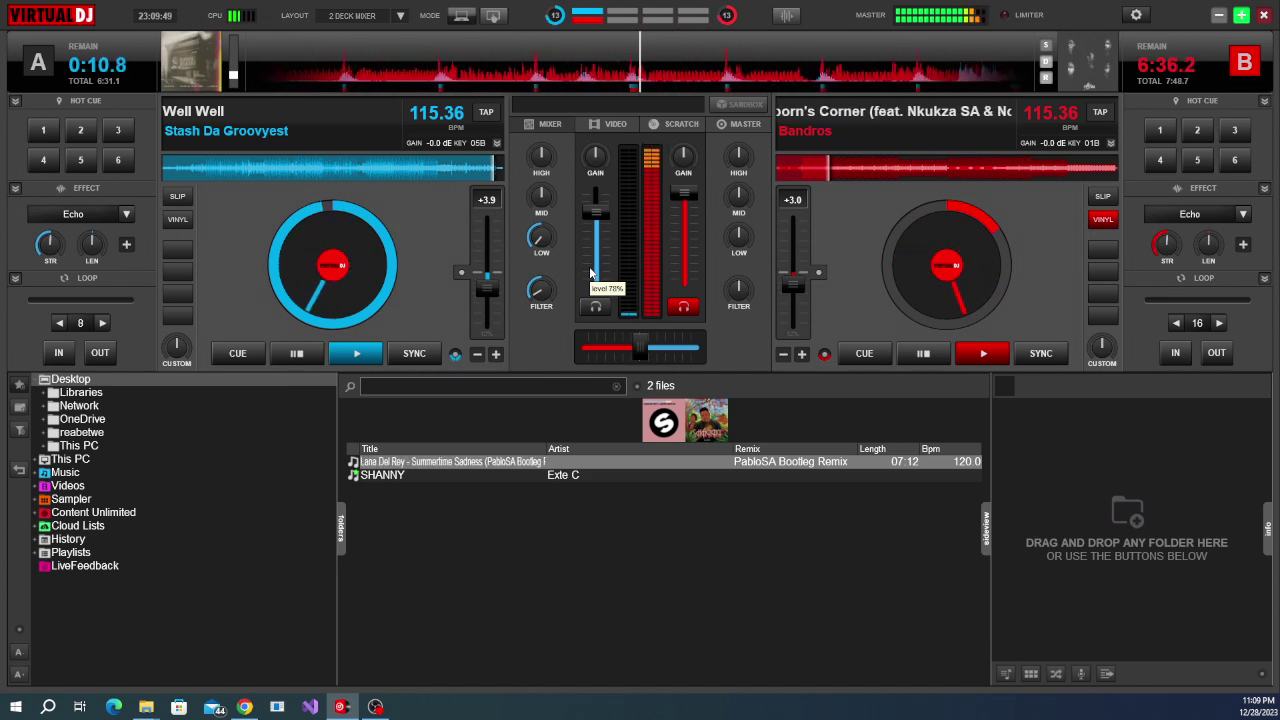
scroll(590, 272, "down", 5)
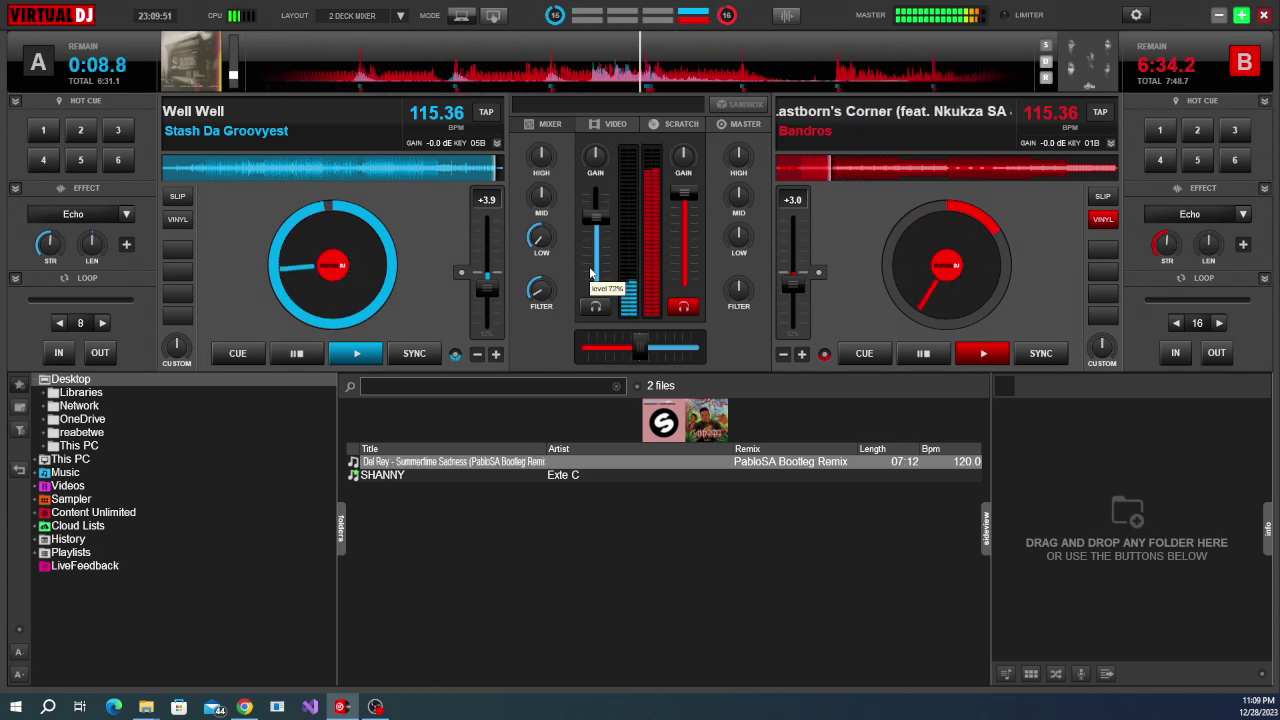
scroll(590, 272, "down", 4)
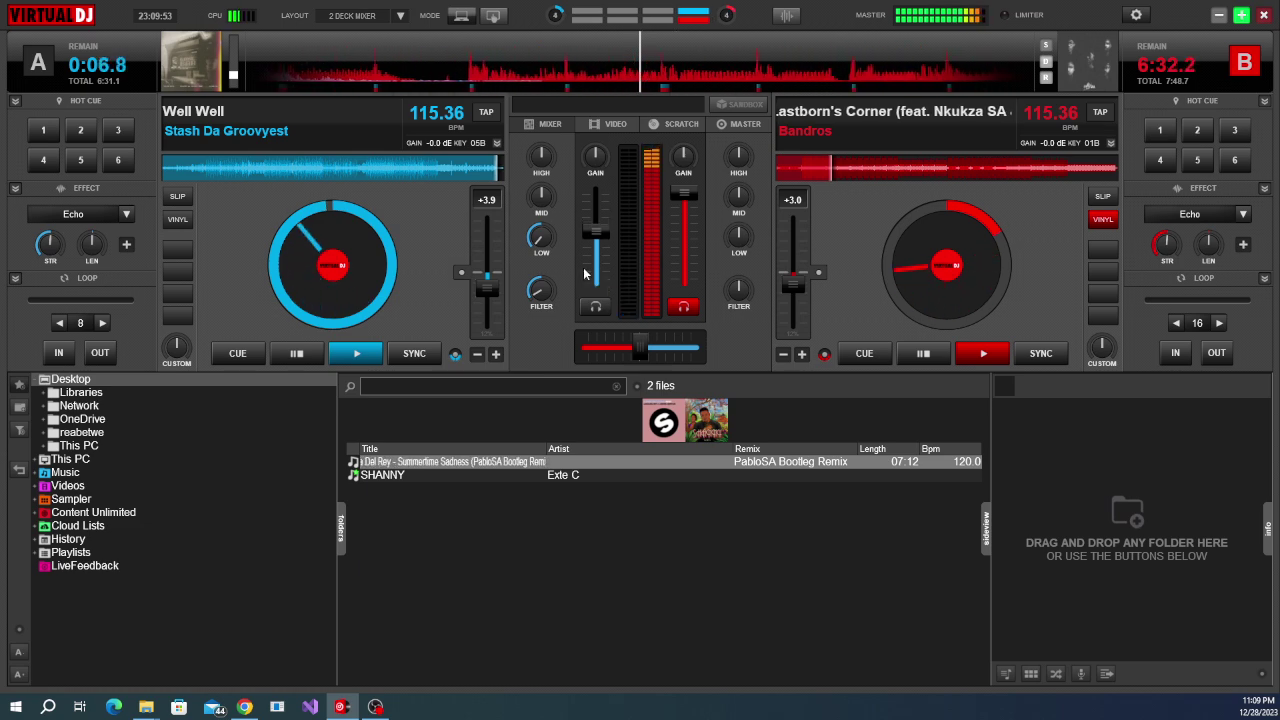
scroll(590, 272, "down", 12)
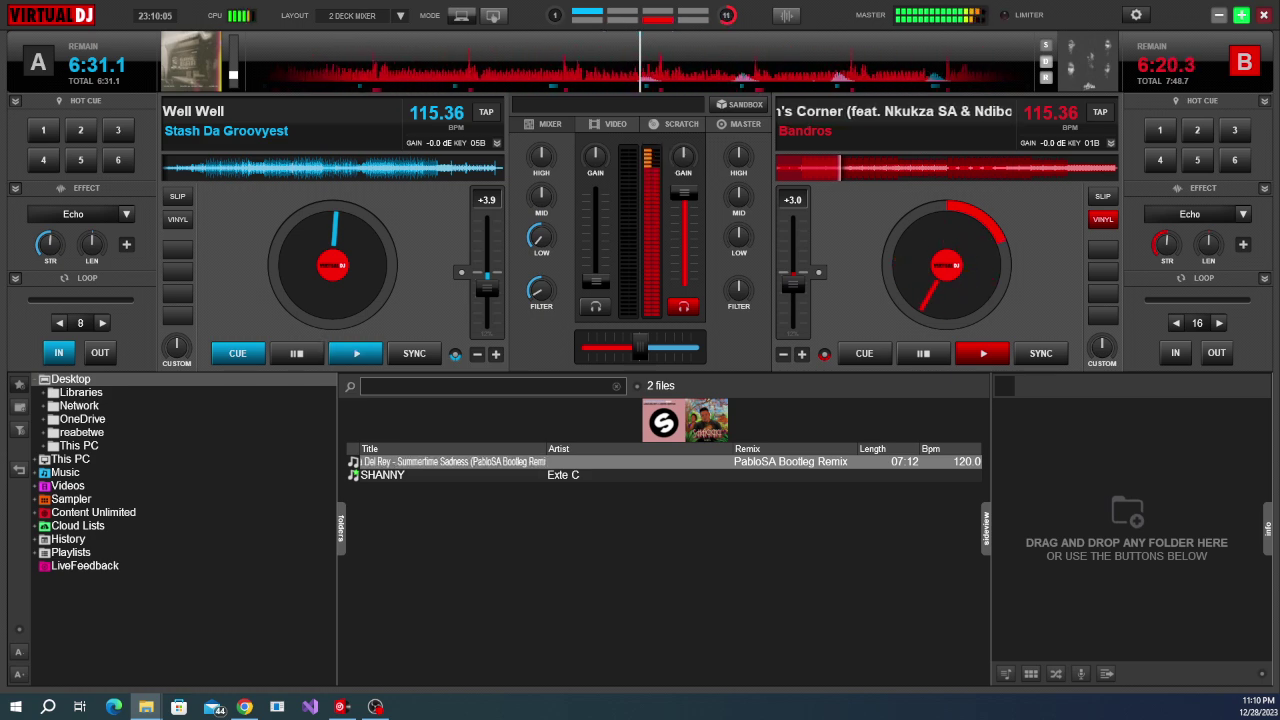
Load the track Twerka onto deck A and start it in an 8-beat loop.
left_click_drag(677, 250, 362, 273)
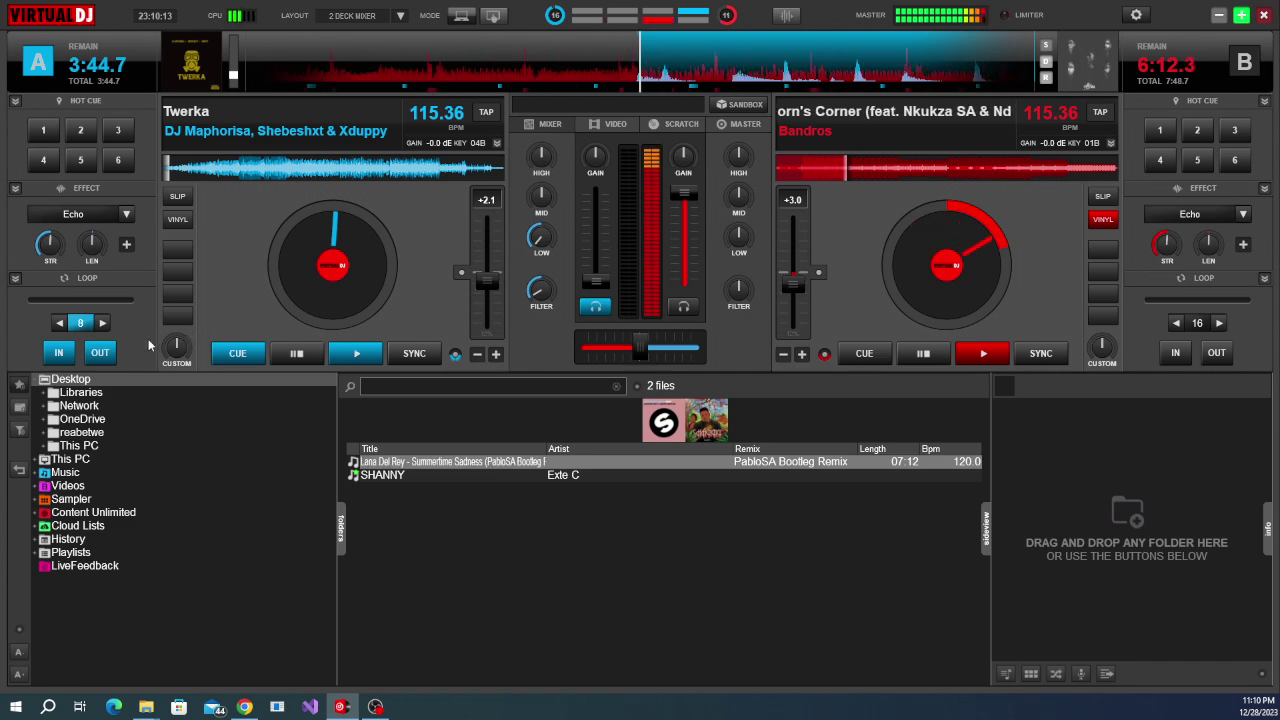
mouse_move(538, 289)
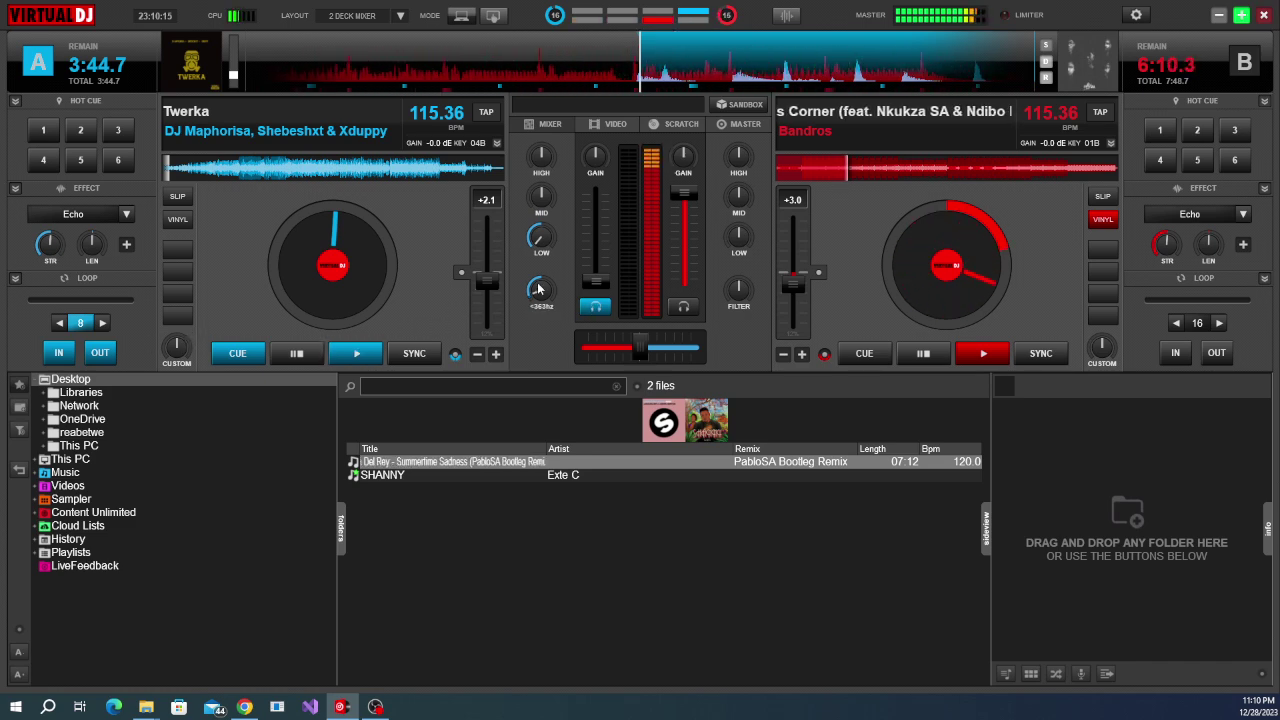
key("space")
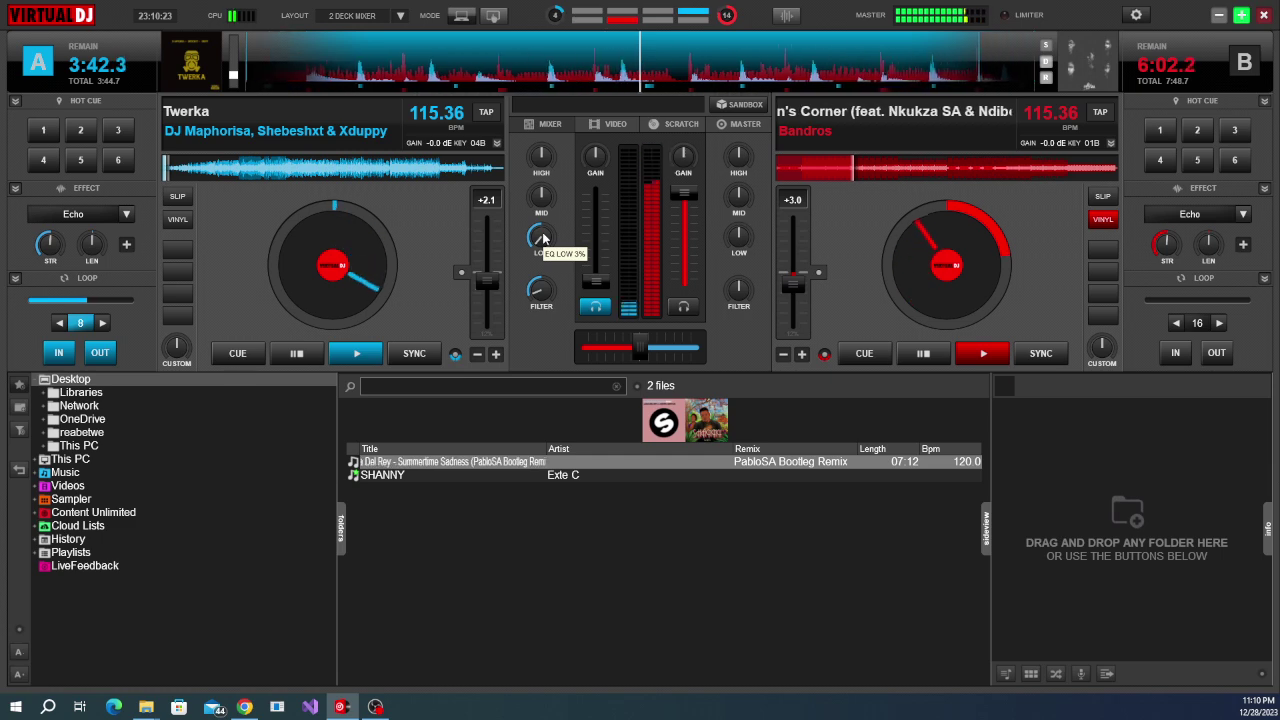
Reset deck A's filter and low EQ and raise its volume fader in stages through 6% and 22% to 41%.
double_click(541, 288)
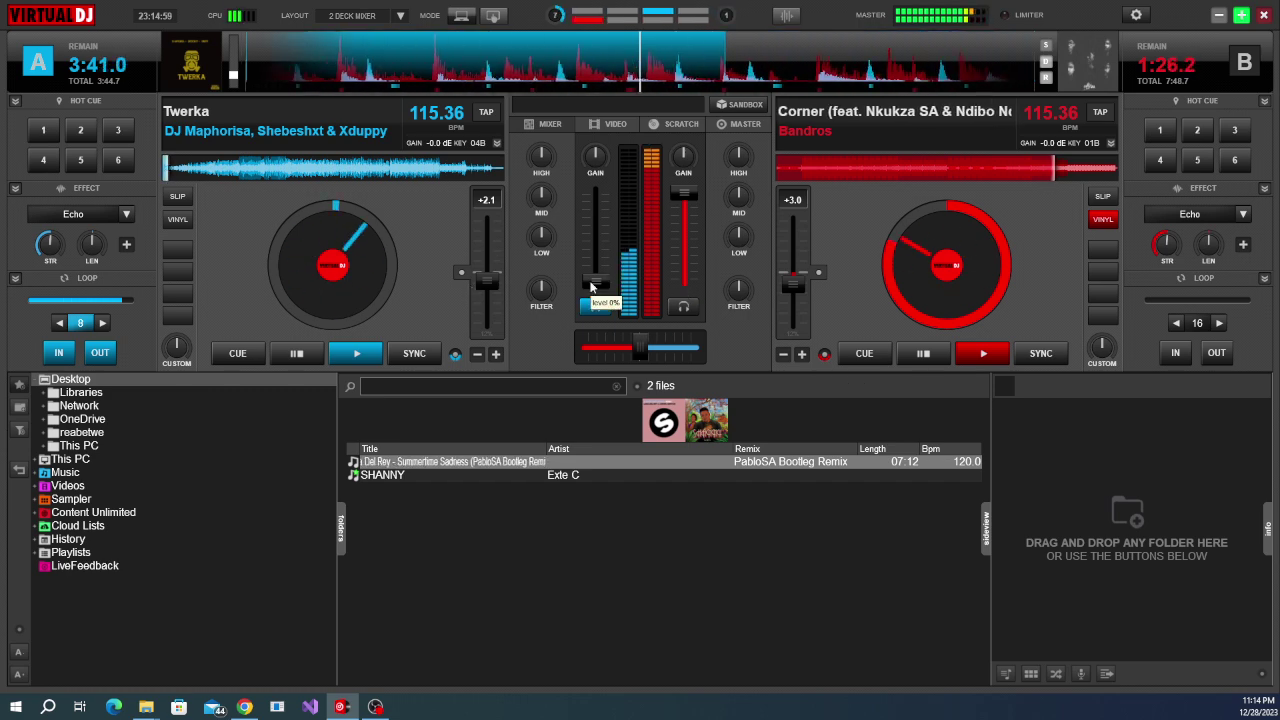
scroll(590, 287, "up", 1)
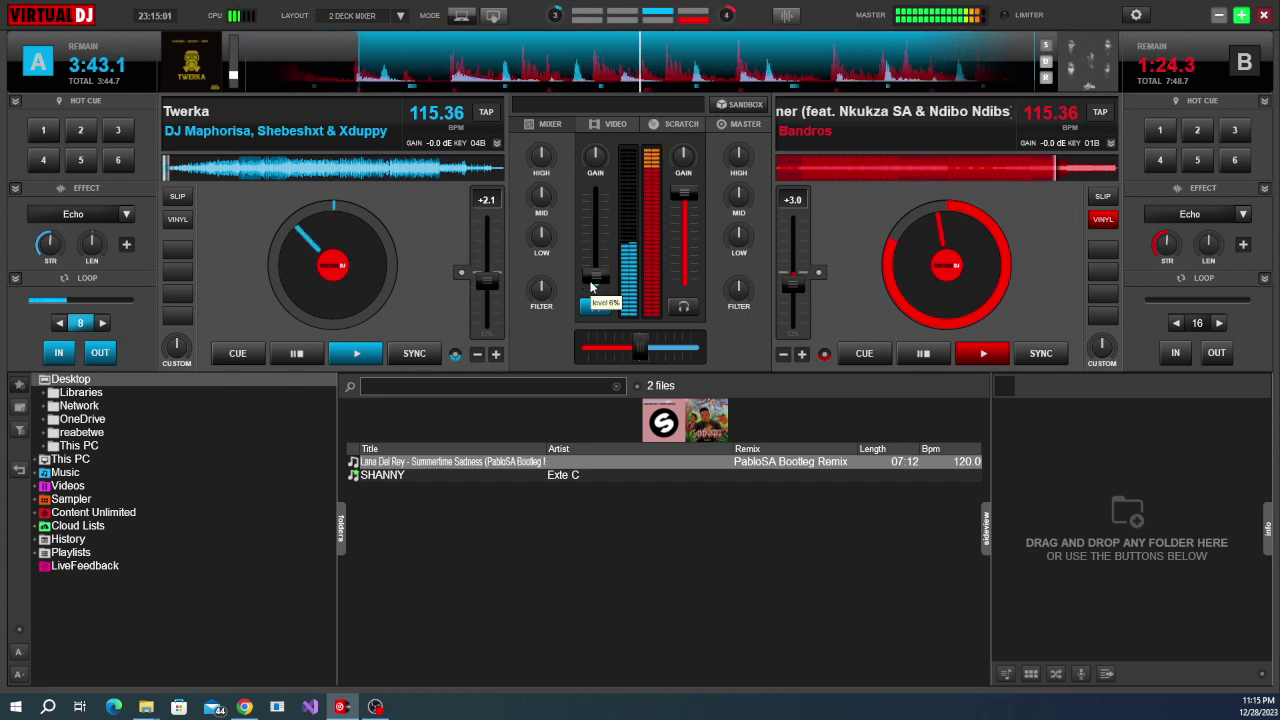
scroll(590, 287, "up", 1)
scroll(590, 287, "up", 1)
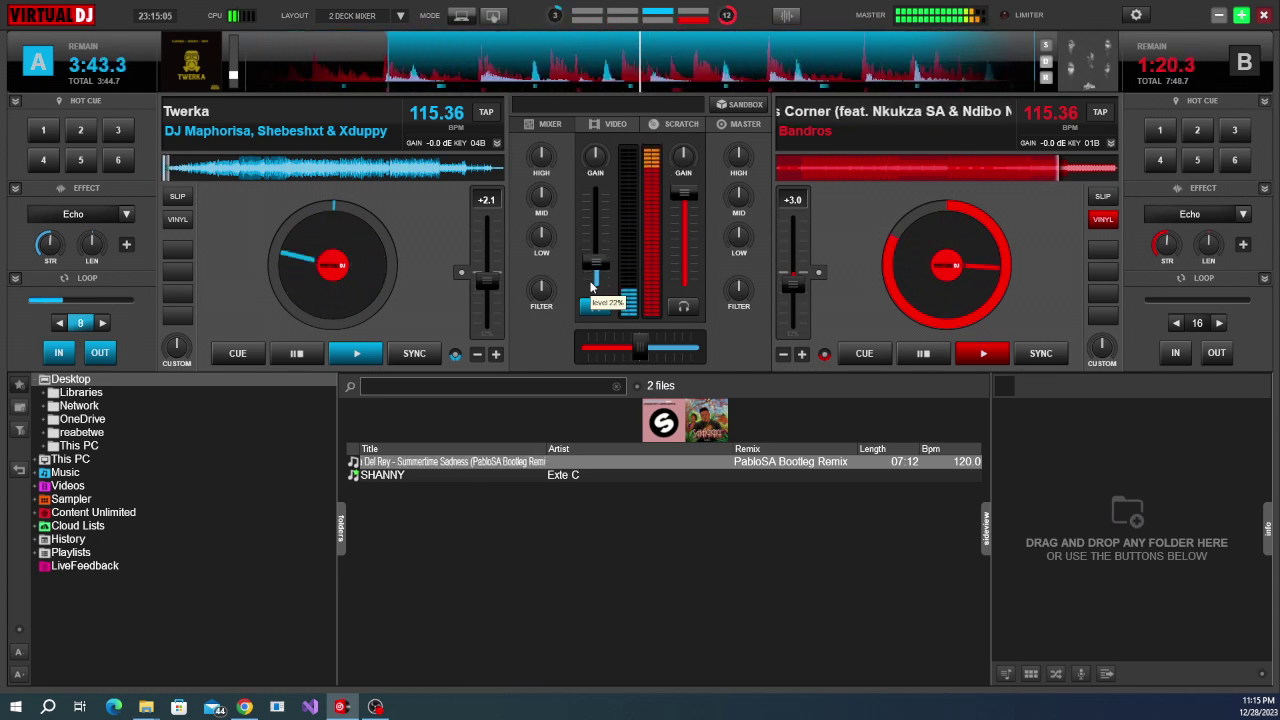
scroll(590, 287, "up", 1)
left_click_drag(590, 287, 597, 275)
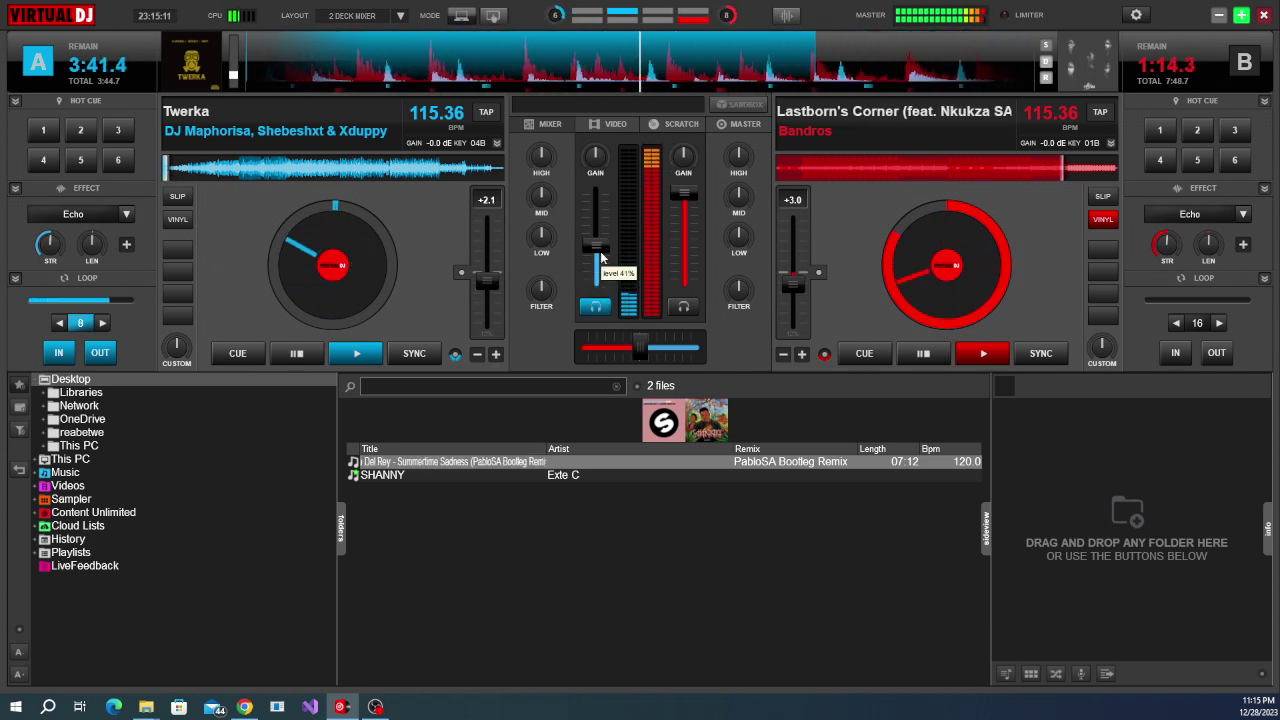
Release deck A's 8-beat loop and raise its volume fader from 44% to full while cutting deck B's low EQ.
scroll(601, 258, "up", 1)
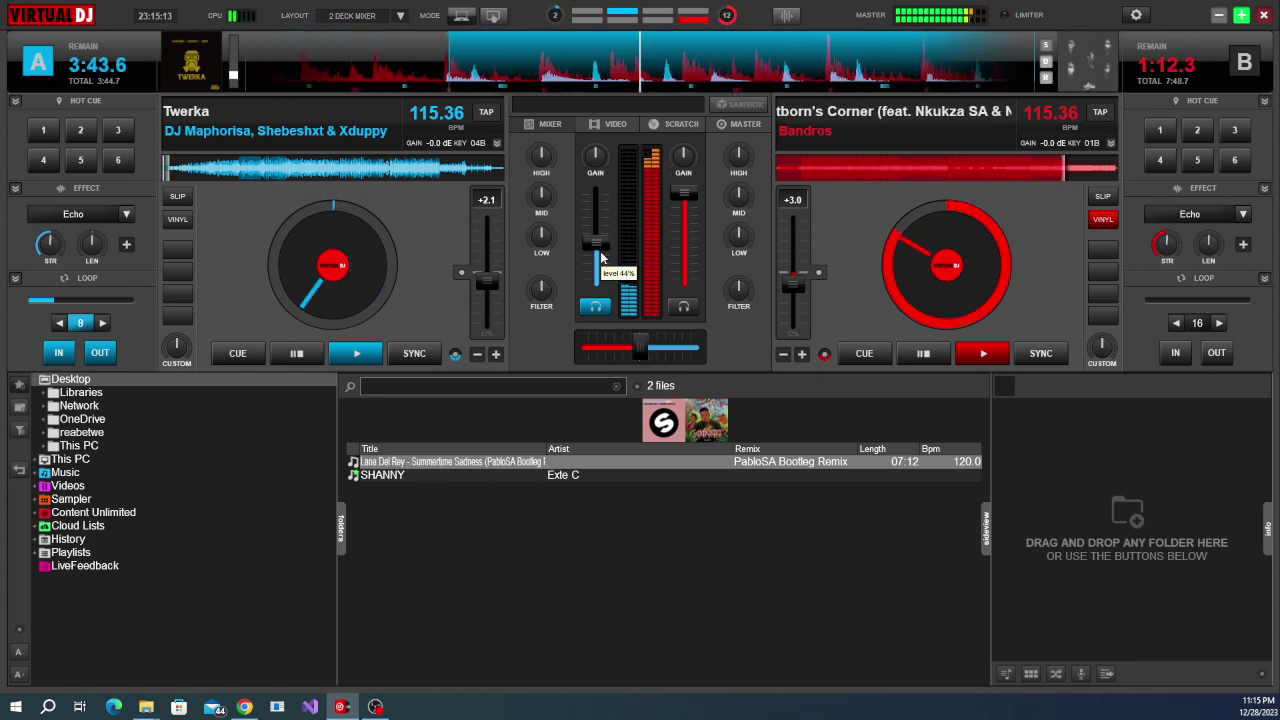
scroll(601, 258, "up", 2)
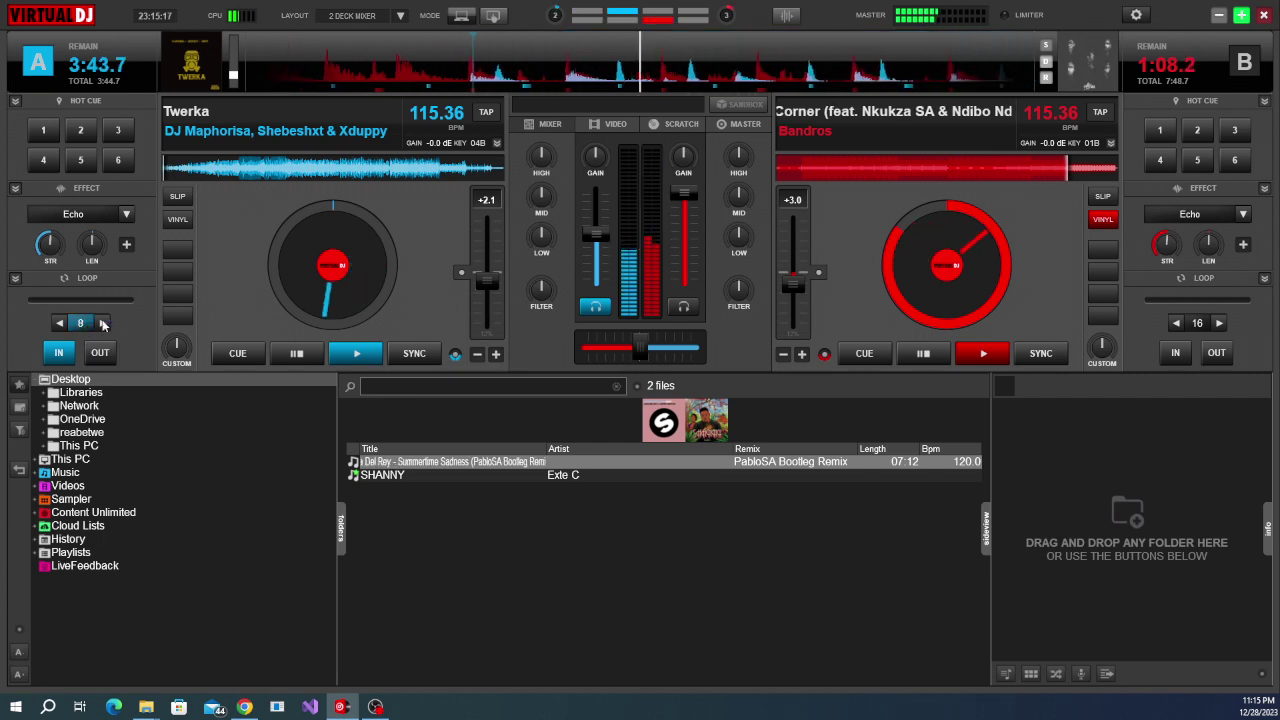
scroll(604, 244, "up", 1)
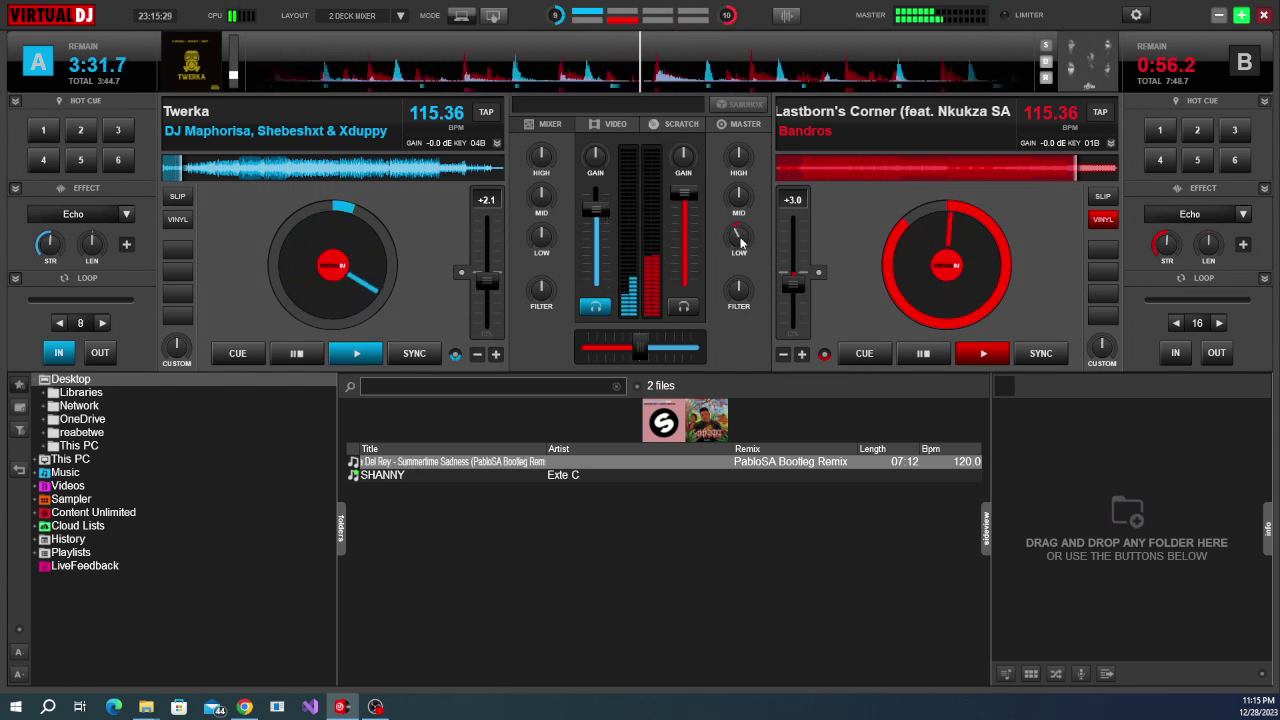
left_click_drag(740, 240, 740, 252)
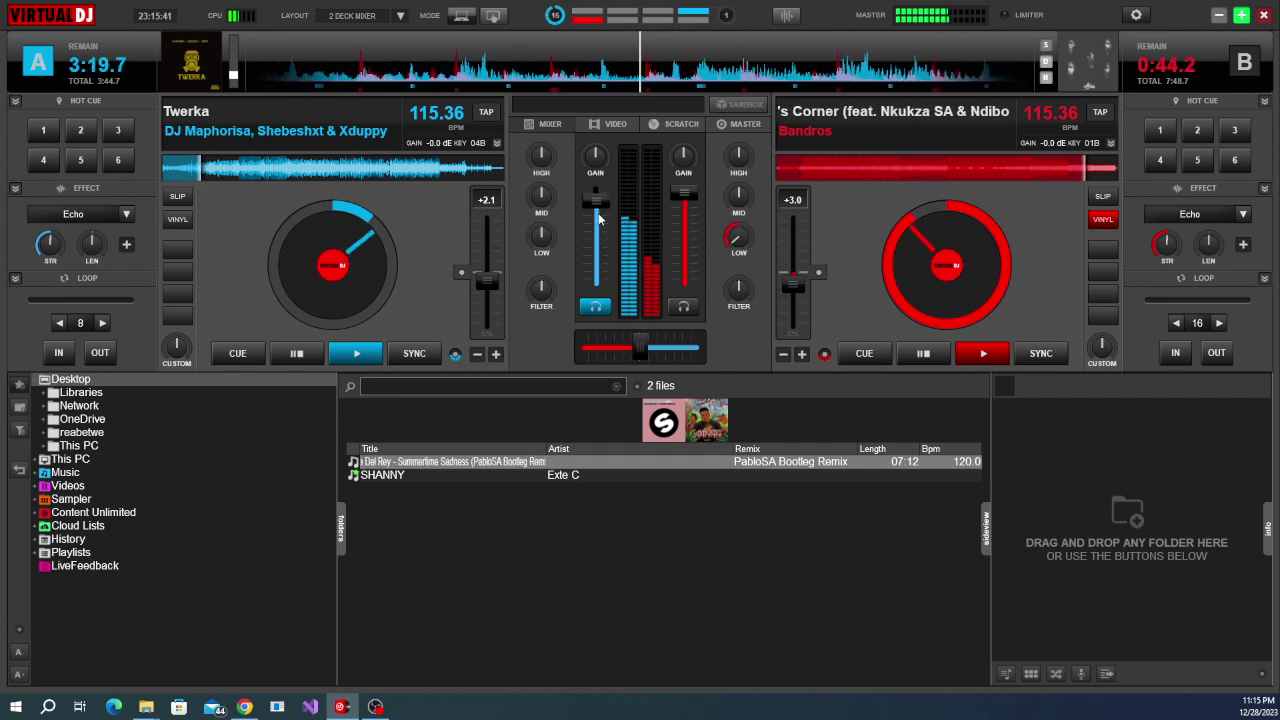
scroll(599, 219, "up", 3)
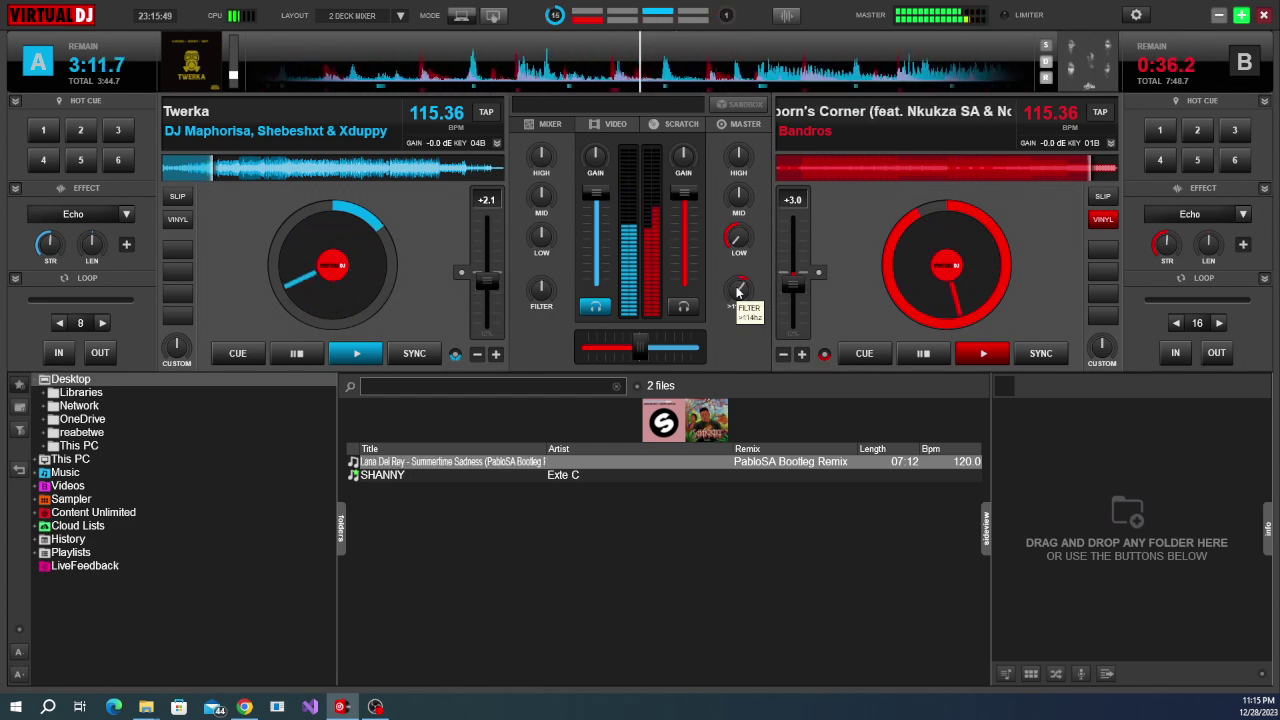
Sweep deck B's high-pass filter up from 114 Hz to 4.3 kHz.
scroll(739, 290, "up", 2)
scroll(739, 291, "up", 2)
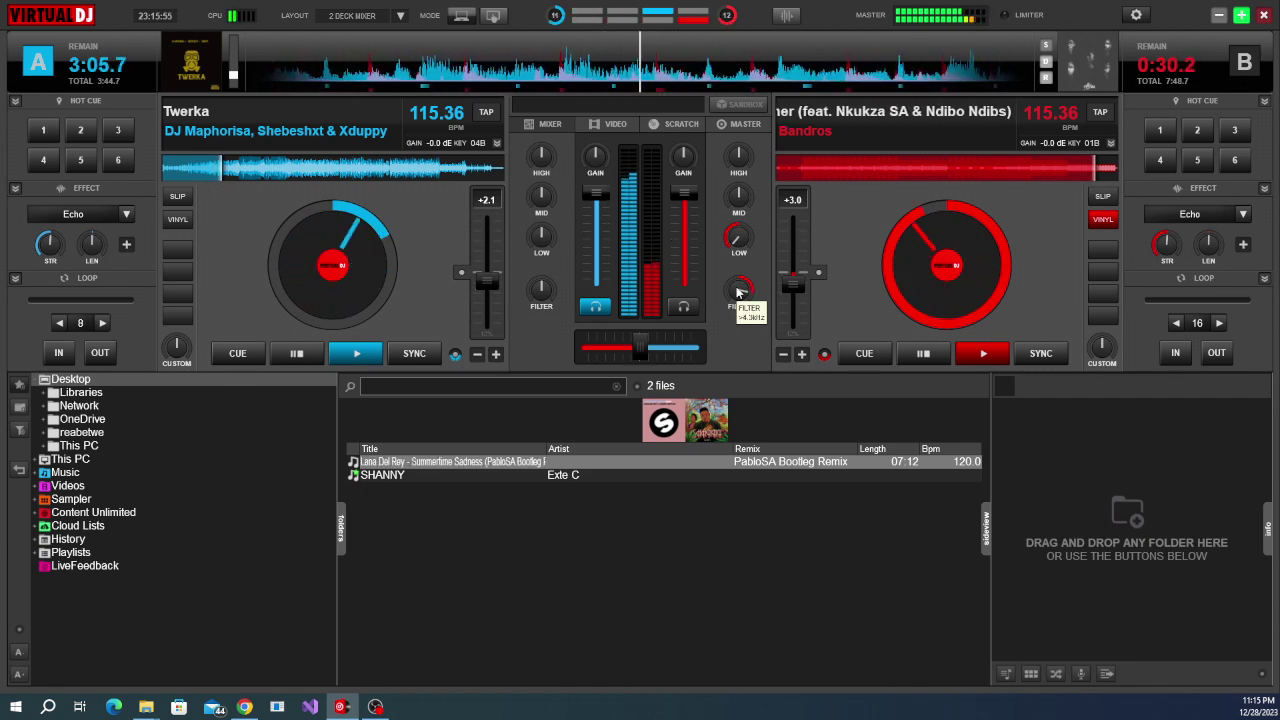
double_click(739, 290)
Lower deck B's volume fader in stages through 91%, 84%, 81% and 66% to below 56%.
scroll(674, 252, "down", 2)
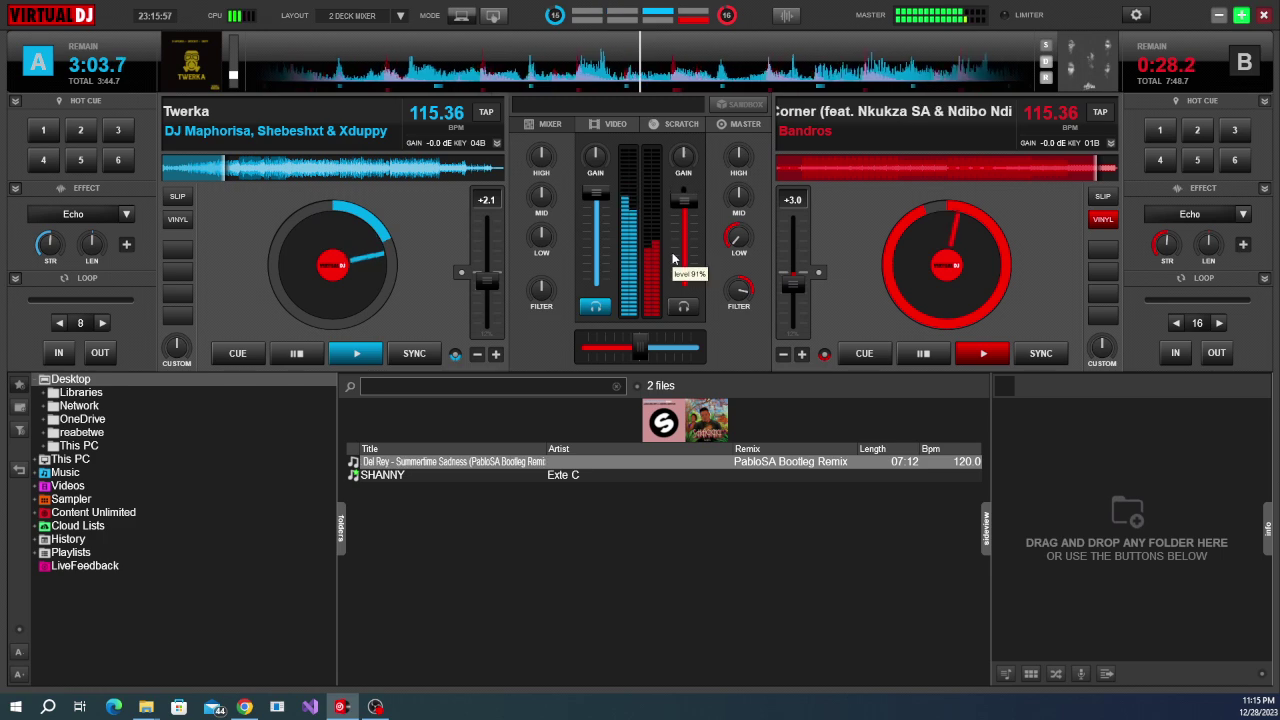
scroll(685, 258, "down", 2)
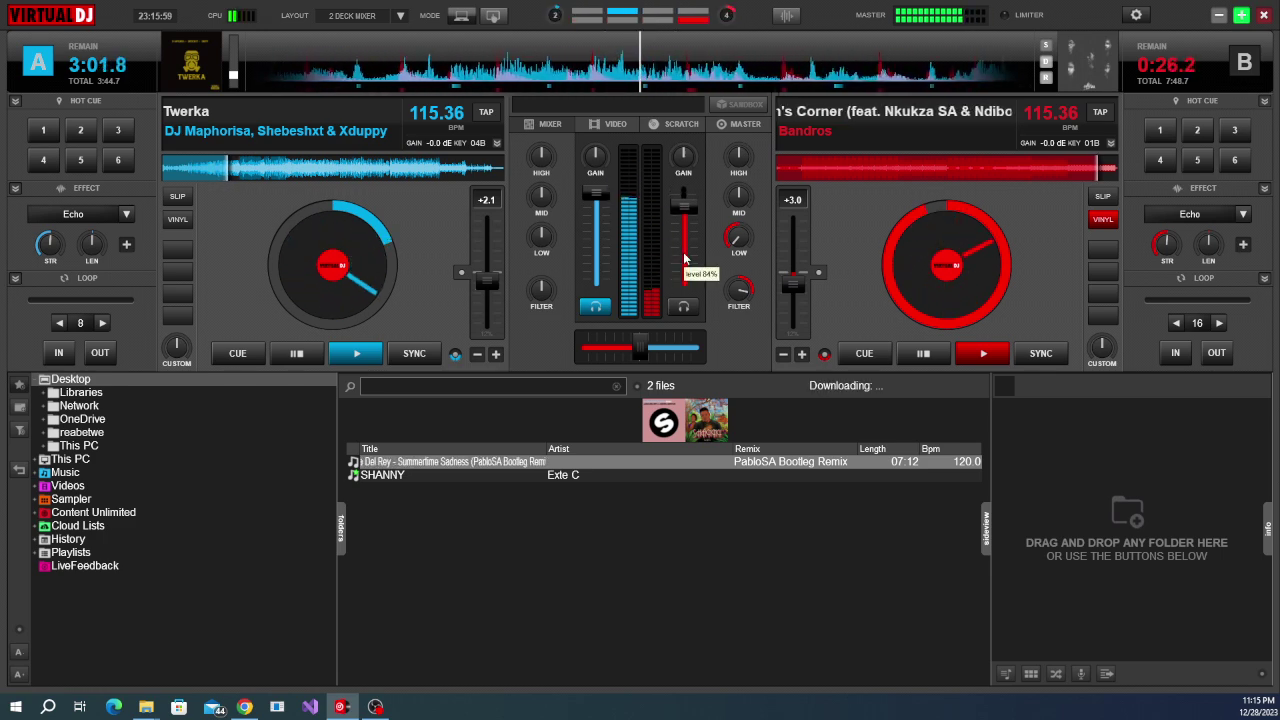
scroll(685, 258, "down", 2)
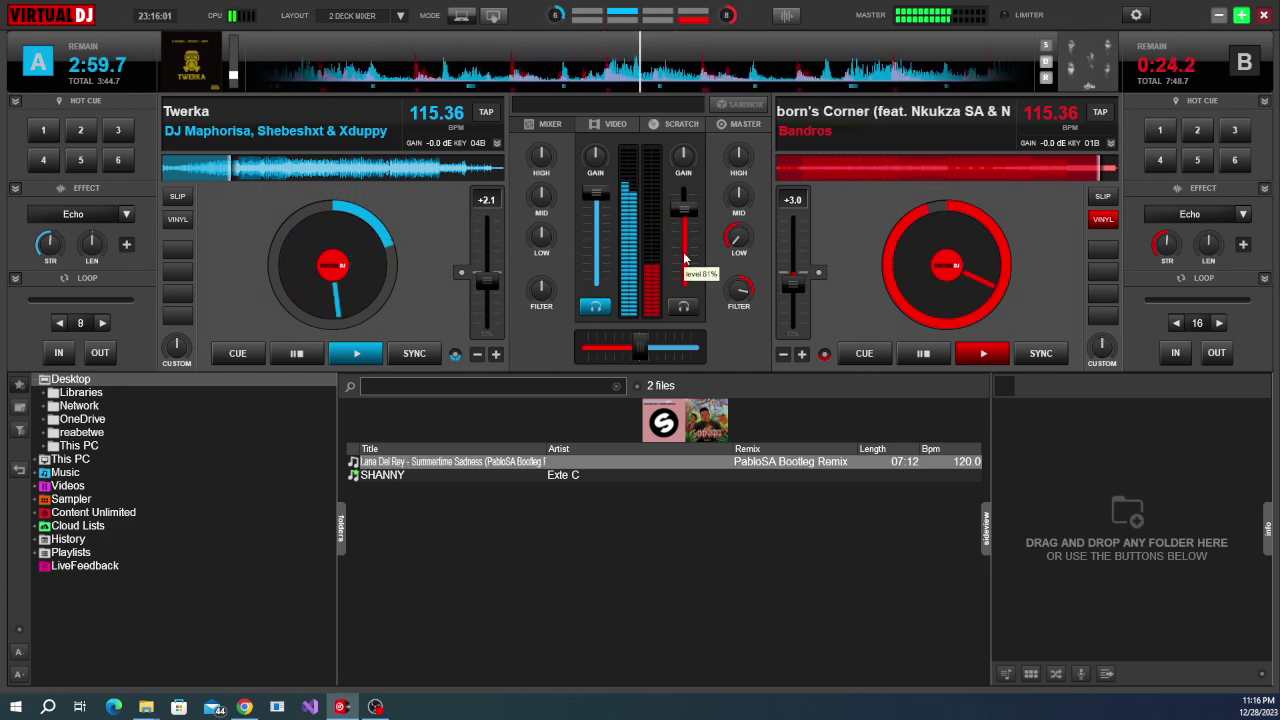
scroll(685, 258, "down", 4)
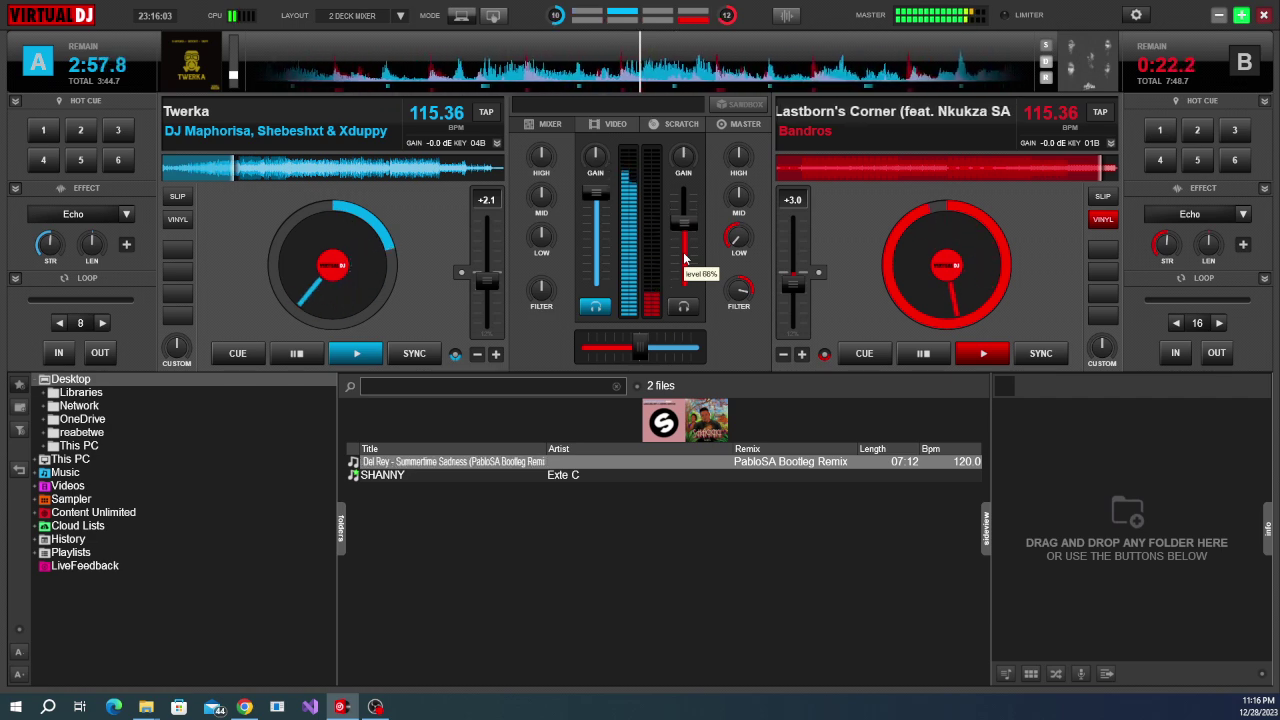
scroll(685, 258, "down", 3)
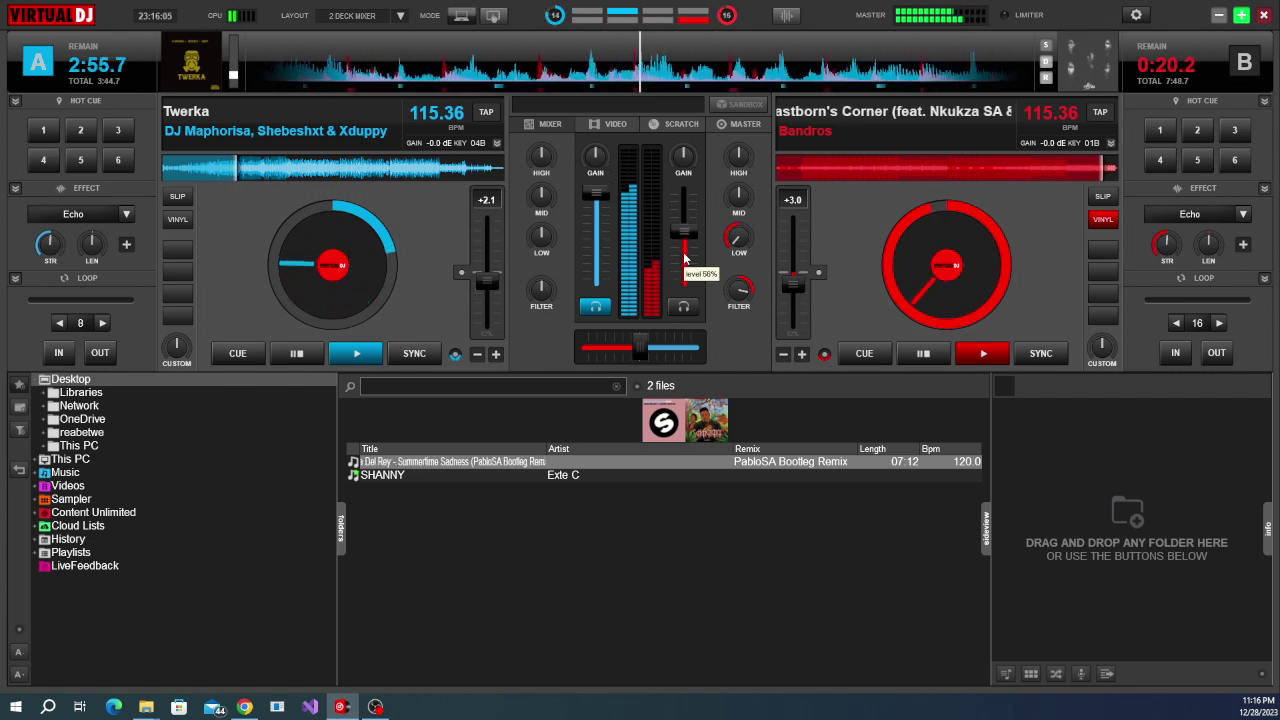
scroll(685, 258, "down", 2)
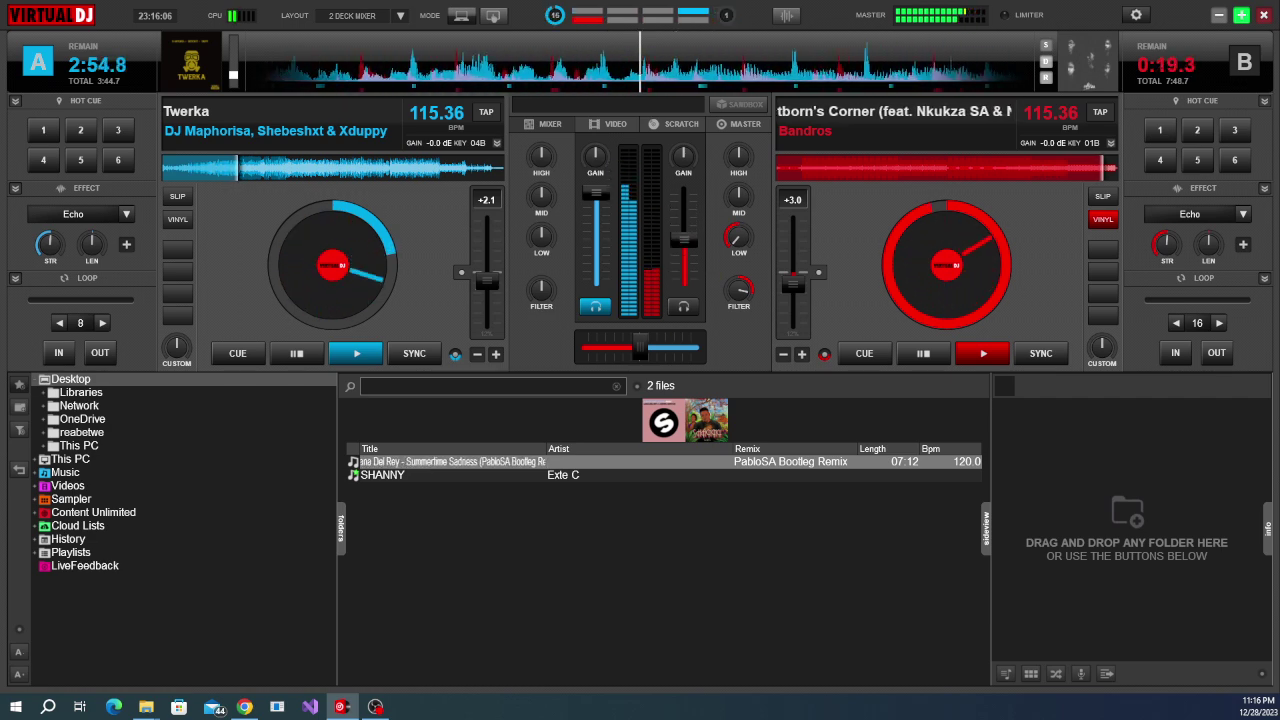
Hold deck B in a 16-beat loop and fade it out by lowering its volume fader through 41% and 19% to zero.
left_click(1199, 325)
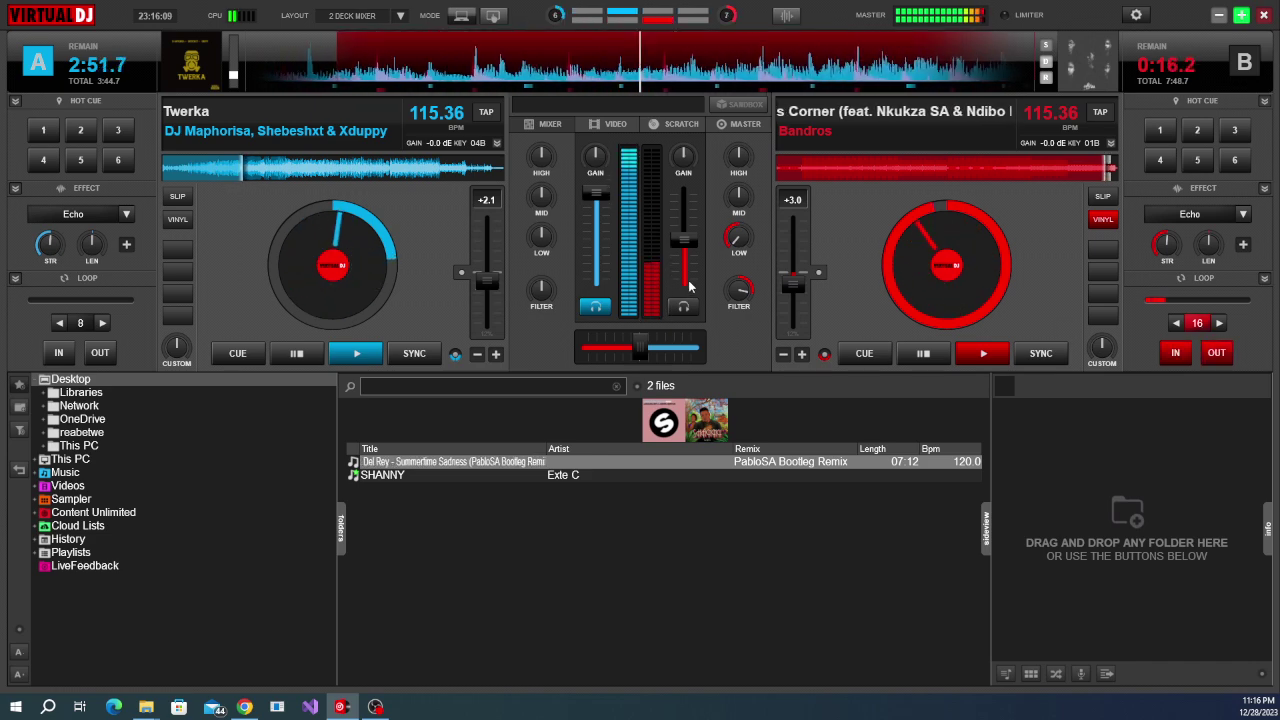
scroll(688, 287, "down", 1)
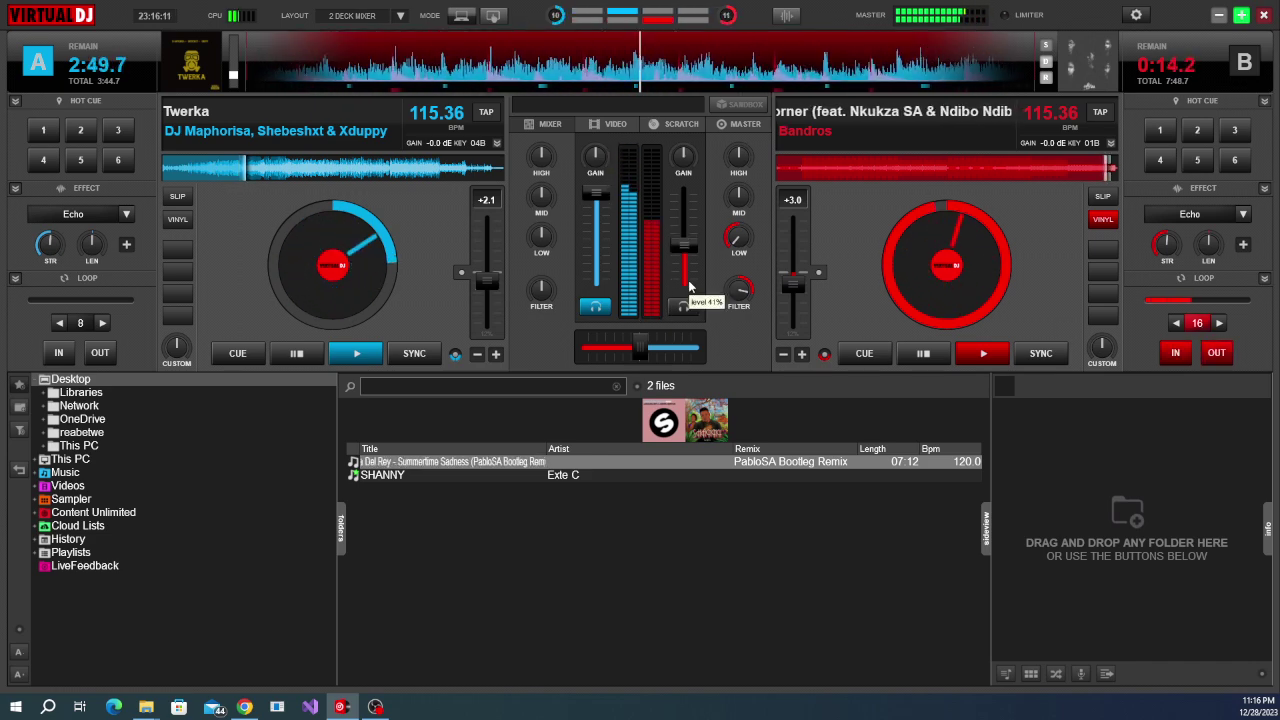
scroll(688, 287, "up", 2)
scroll(688, 287, "down", 6)
scroll(688, 287, "down", 1)
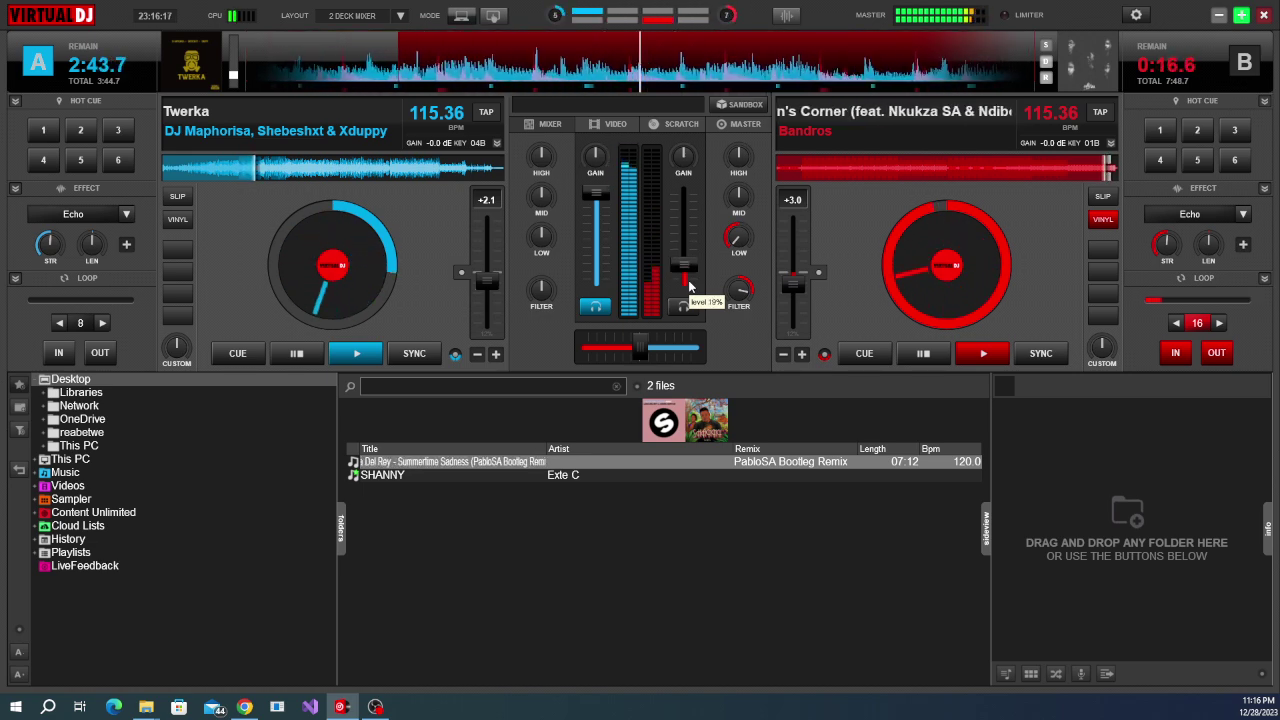
scroll(688, 287, "down", 2)
scroll(688, 287, "down", 2)
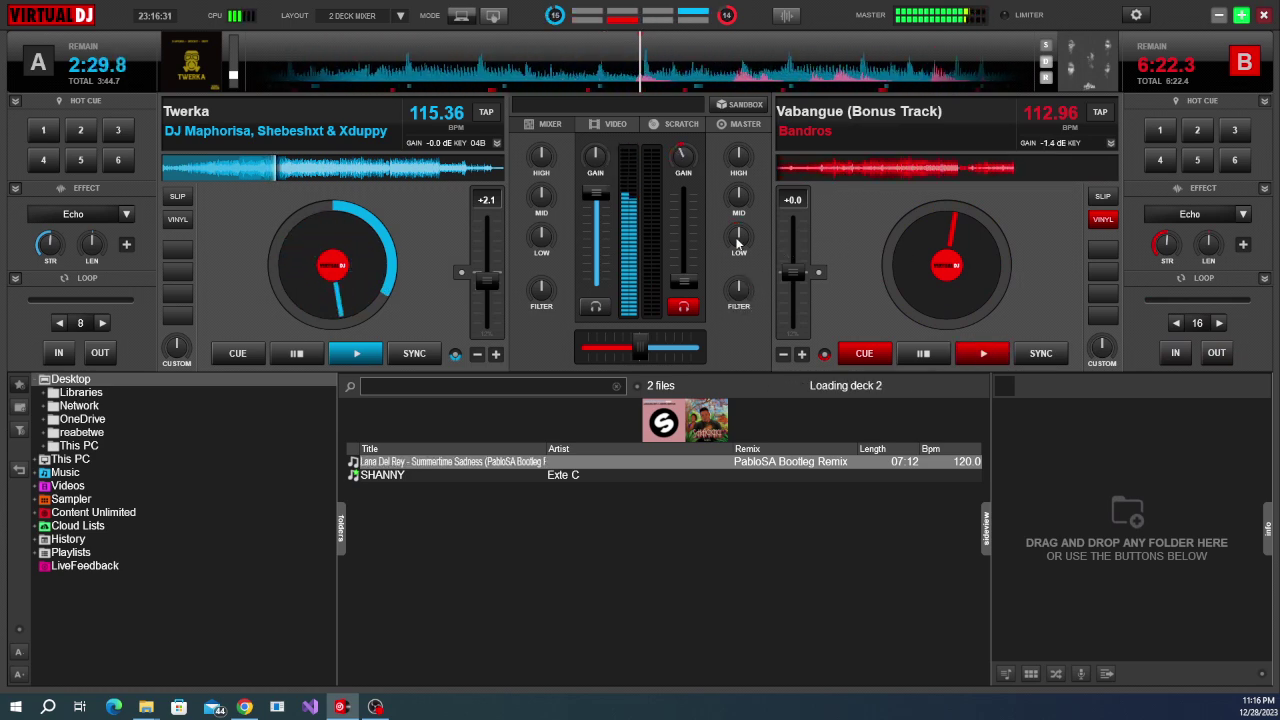
Set a 16-beat loop on Vabangue (Bonus Track) on deck B and start its playback.
left_click(1206, 328)
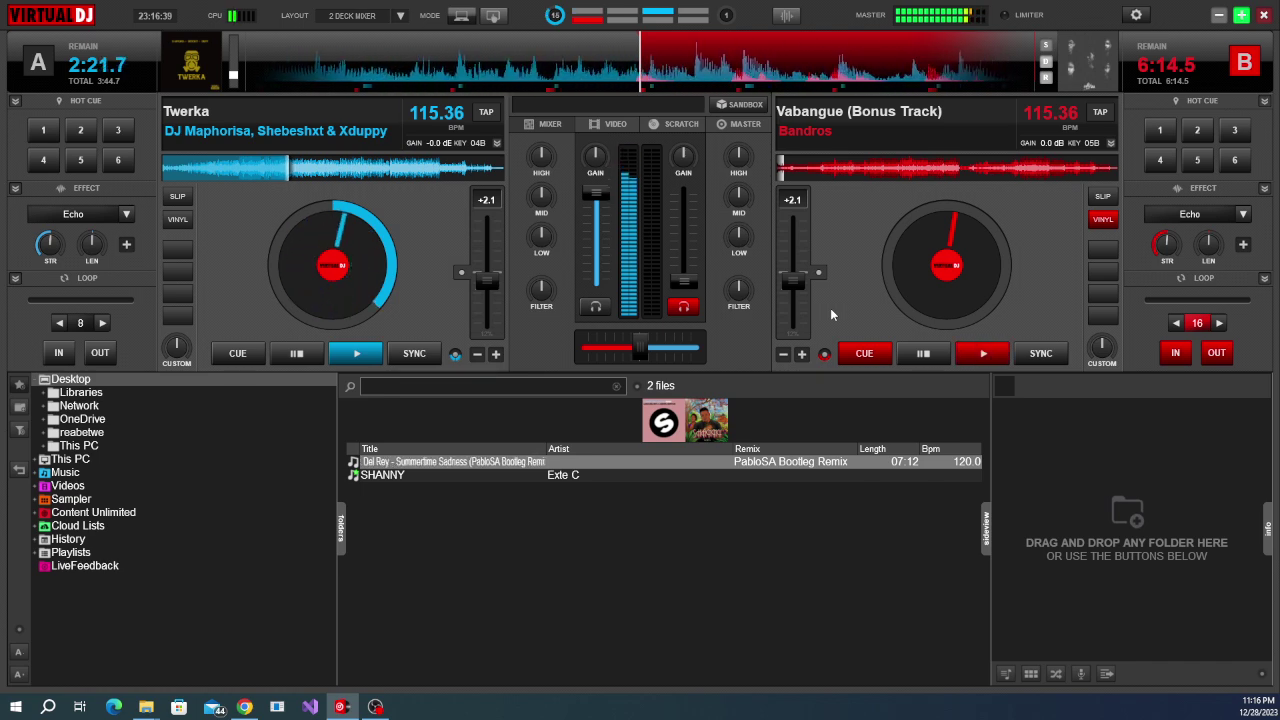
key("space")
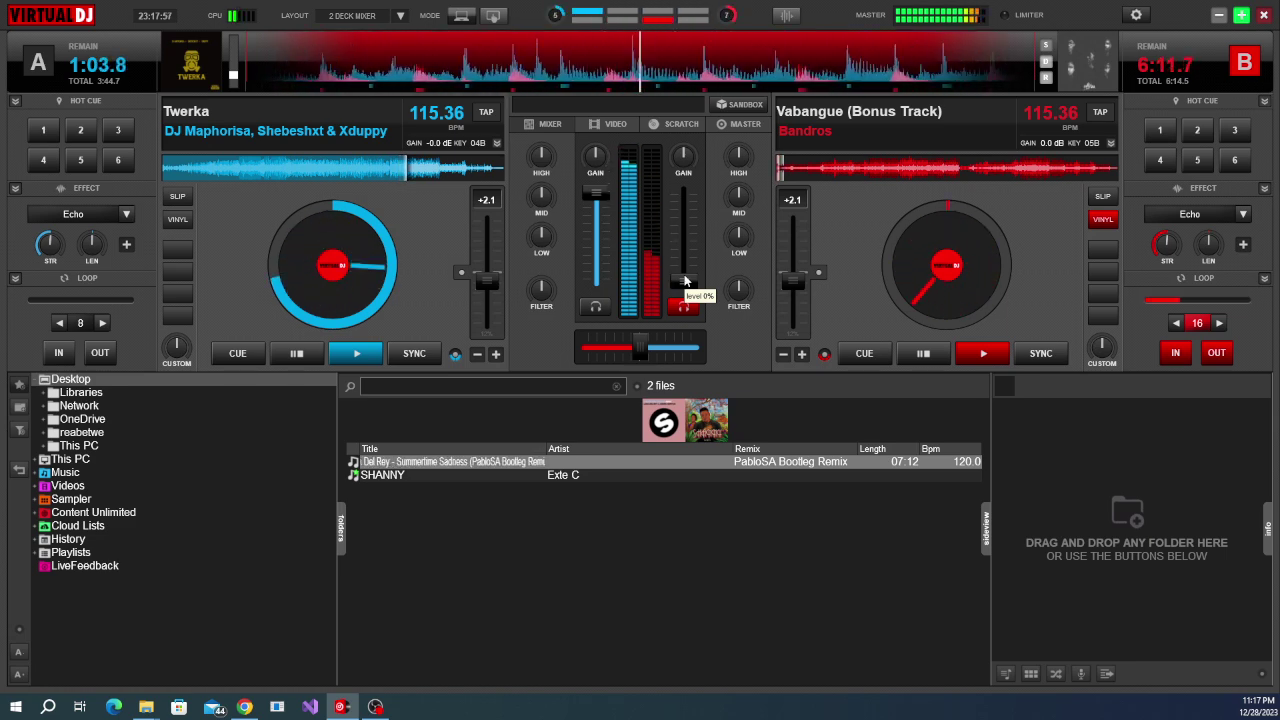
Bring deck B in by raising its volume fader in stages through 13%, 38%, 53%, 59% and 75% to 84%.
scroll(685, 281, "up", 5)
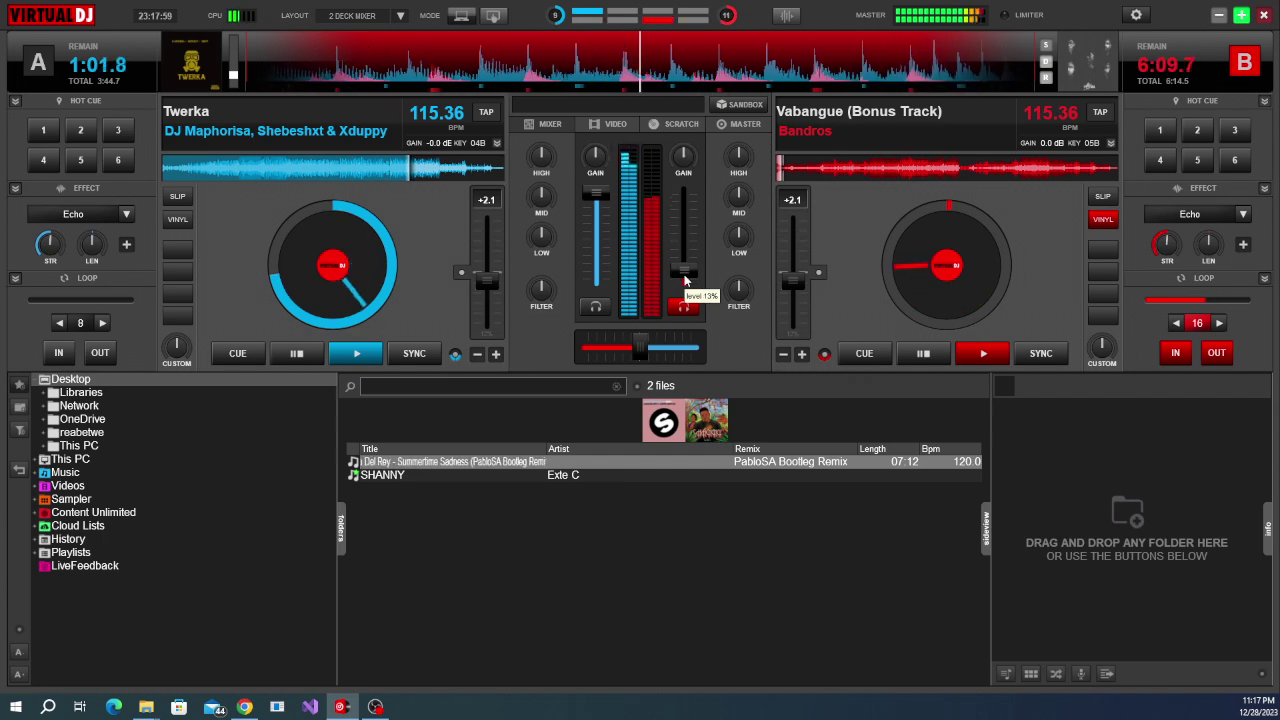
scroll(685, 281, "up", 2)
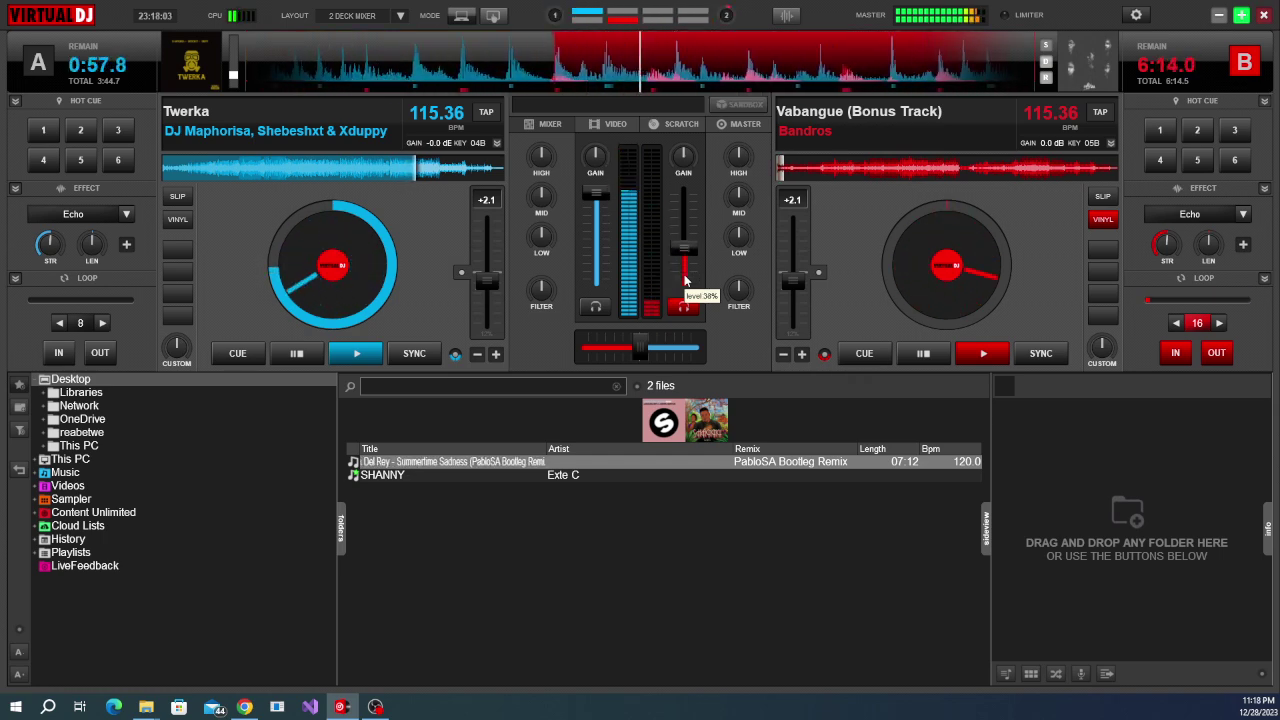
mouse_move(690, 263)
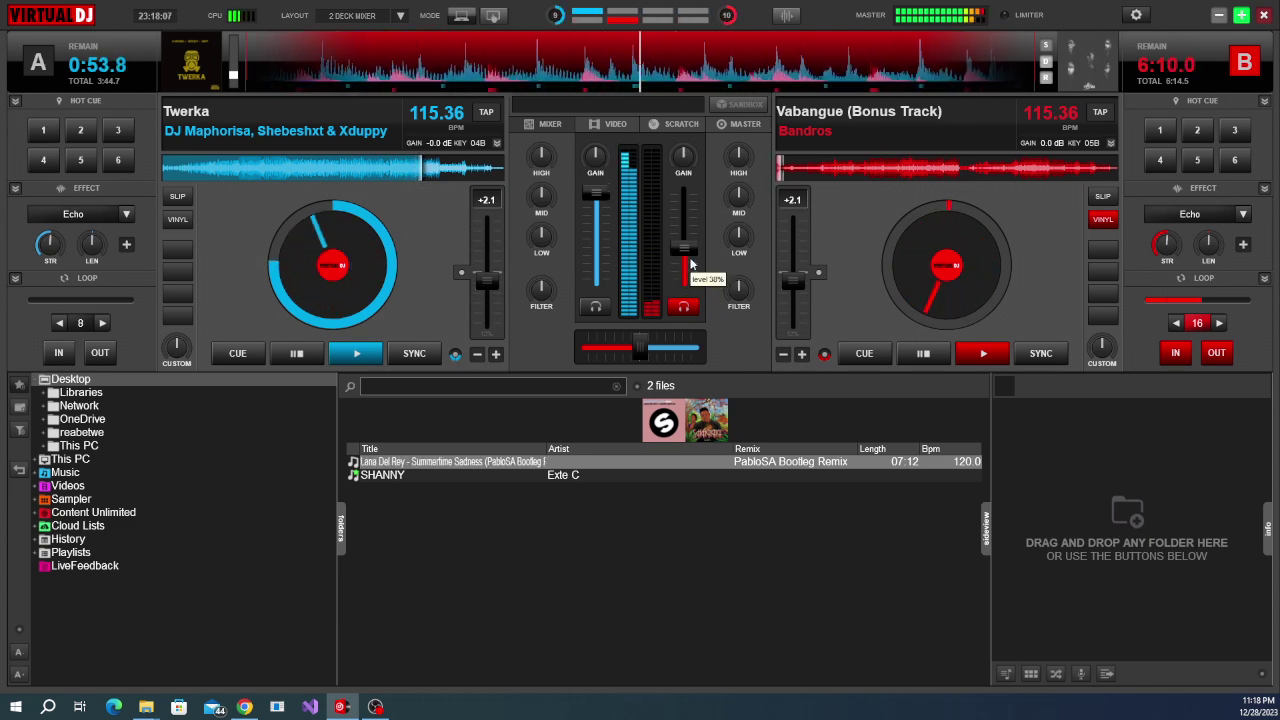
scroll(690, 263, "up", 1)
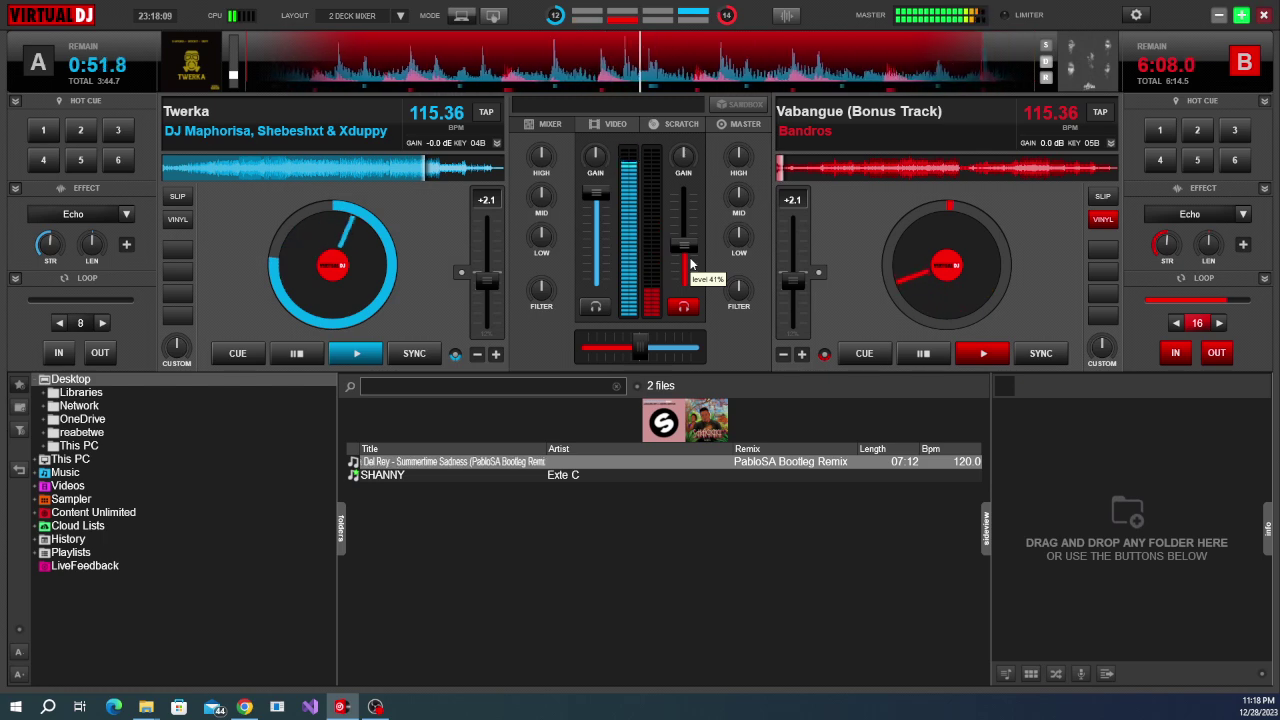
scroll(690, 263, "up", 1)
scroll(690, 263, "up", 3)
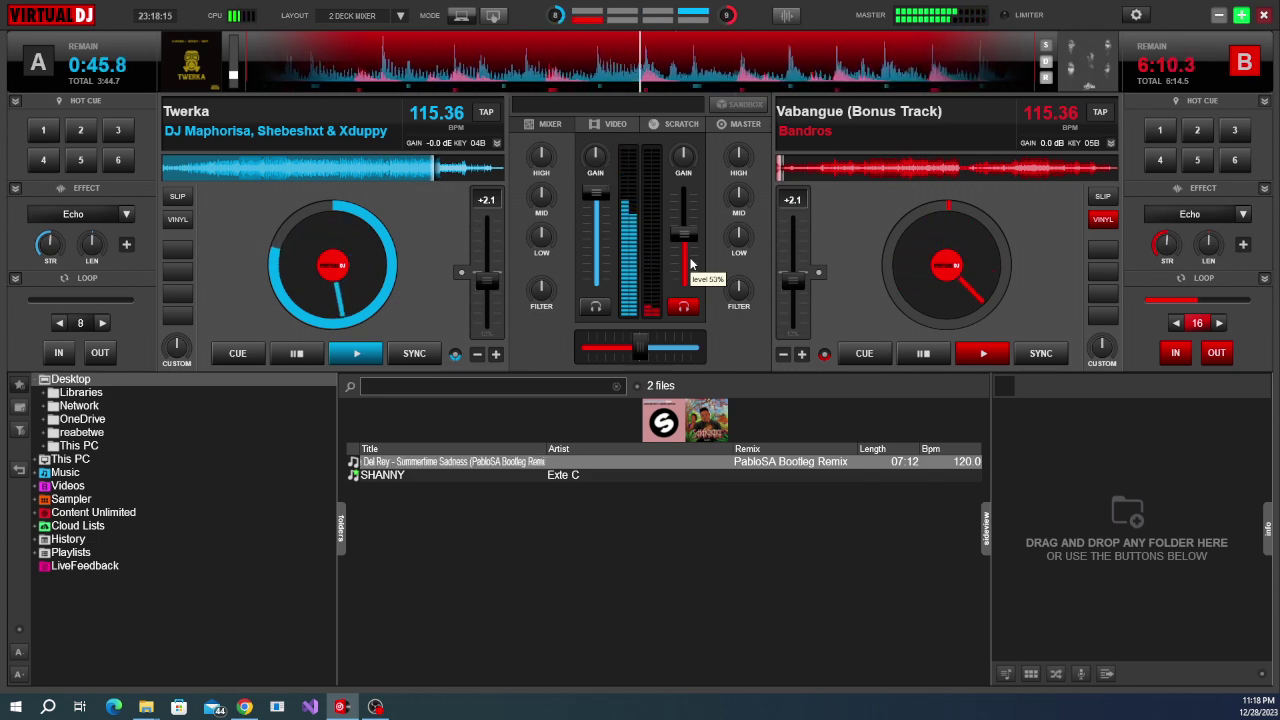
scroll(689, 250, "up", 2)
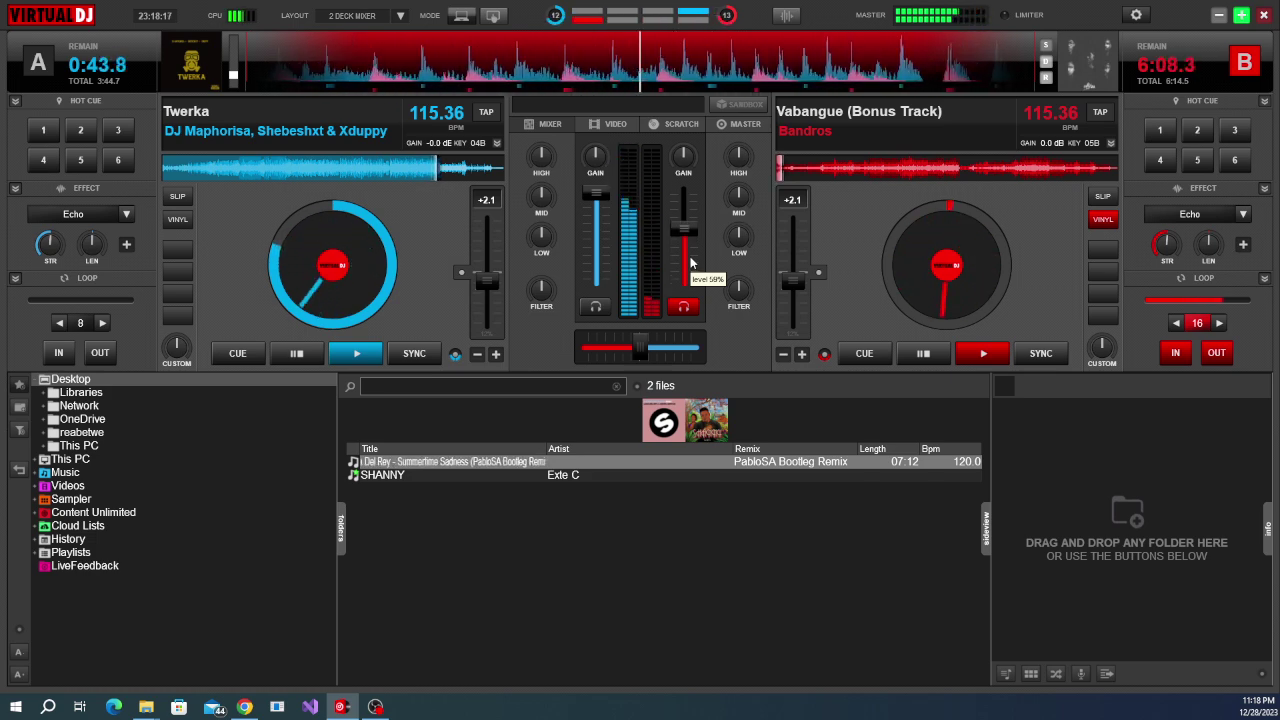
scroll(689, 240, "up", 4)
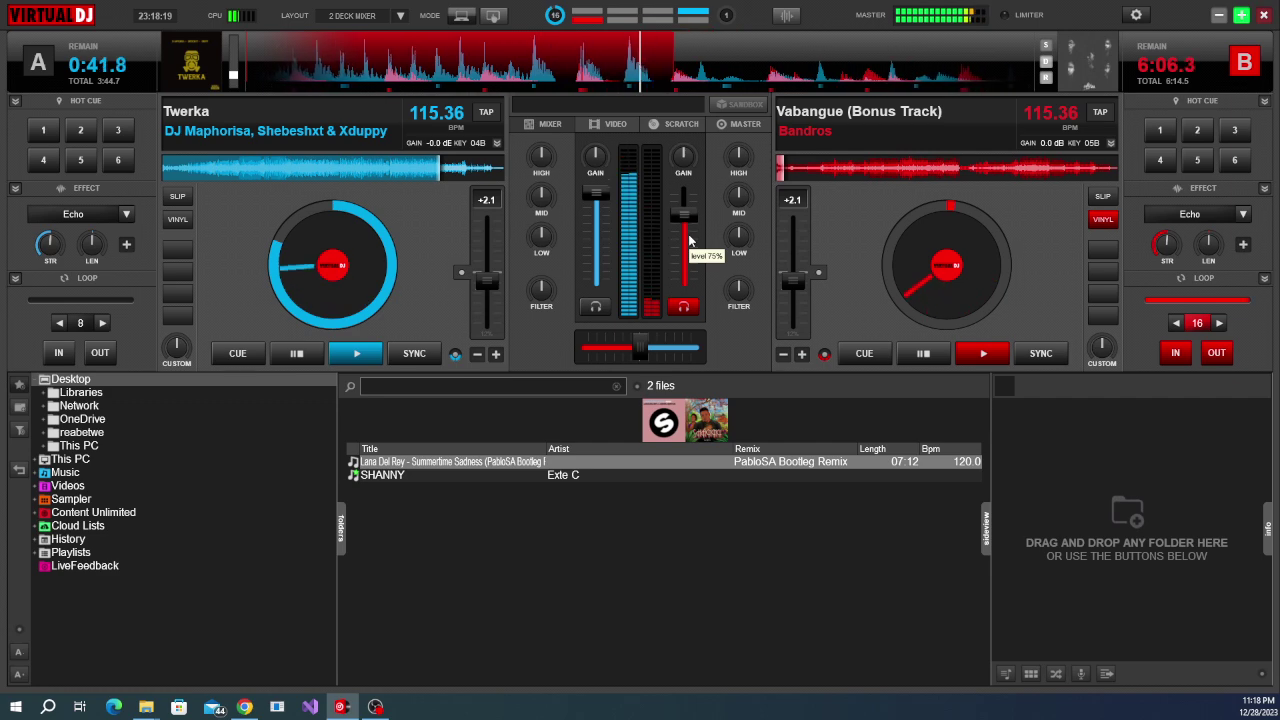
scroll(687, 225, "up", 2)
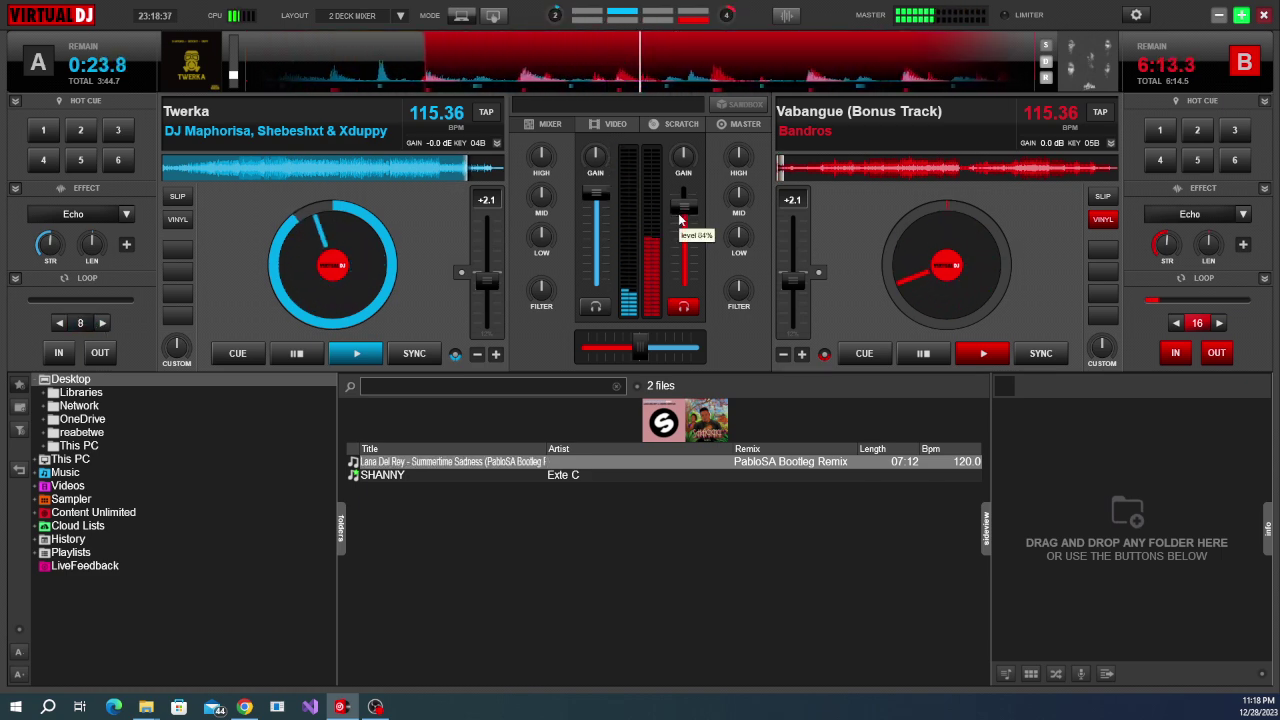
Release deck B's 16-beat loop and raise its volume fader close to full.
left_click(1197, 324)
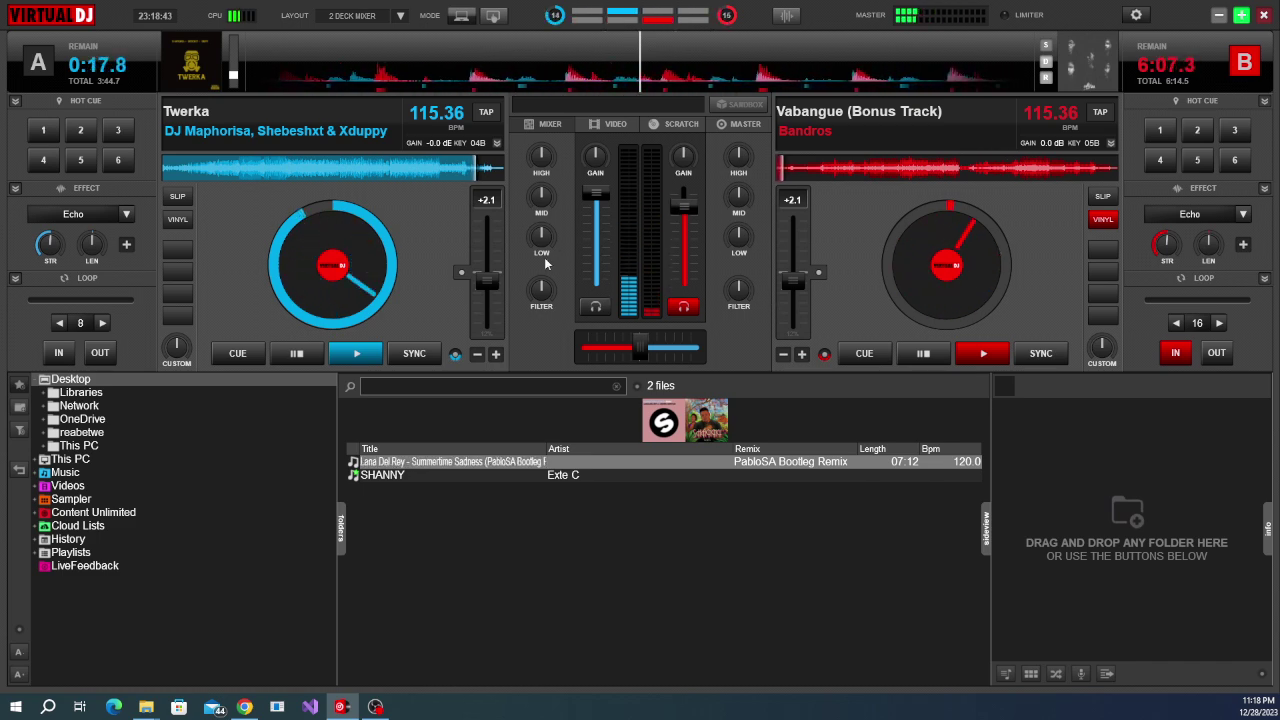
left_click_drag(681, 209, 683, 199)
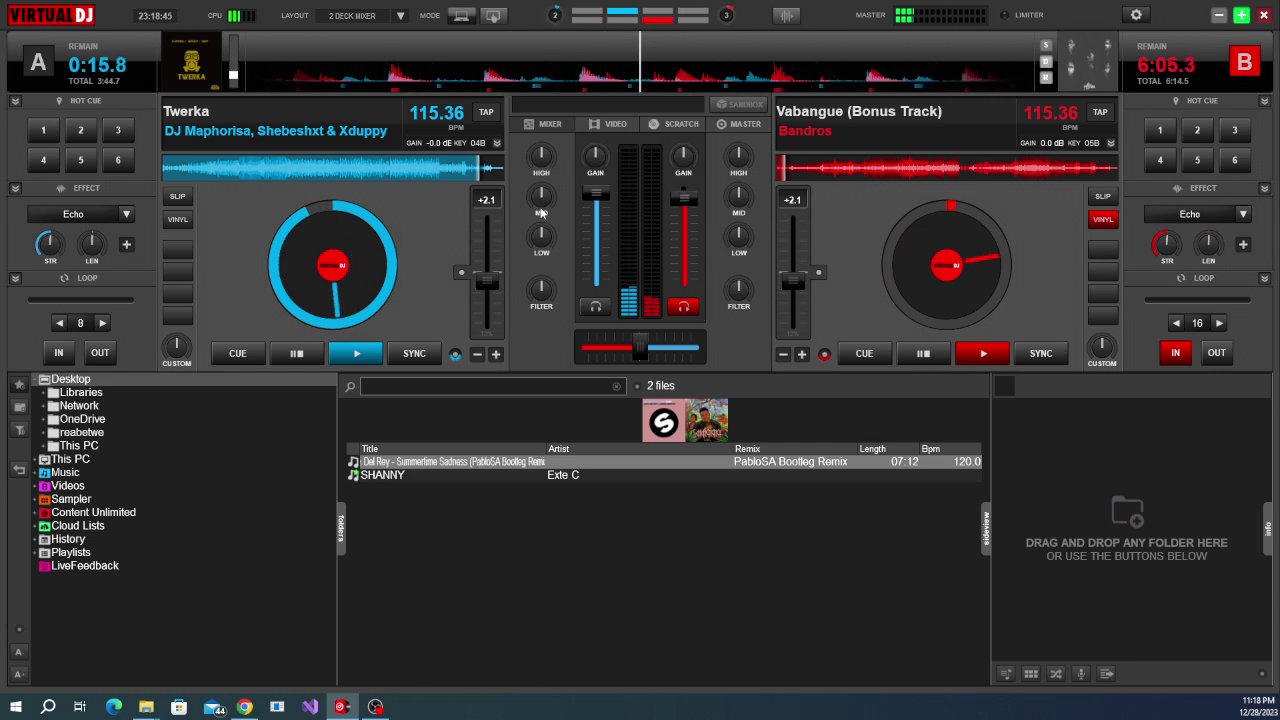
Hold Twerka on deck A in an 8-beat loop and lower its low EQ in stages through 41%, 38%, 31%, 28% and 22% to 6%.
left_click(86, 326)
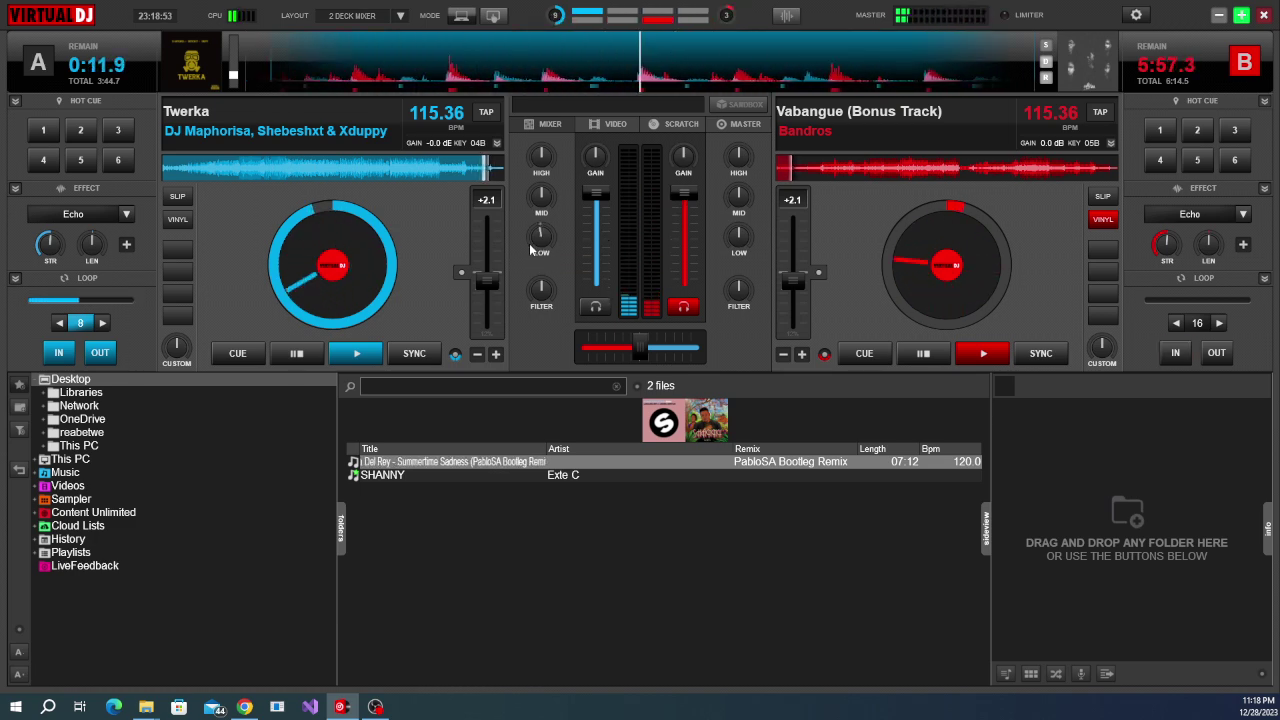
scroll(541, 247, "down", 1)
scroll(541, 247, "down", 2)
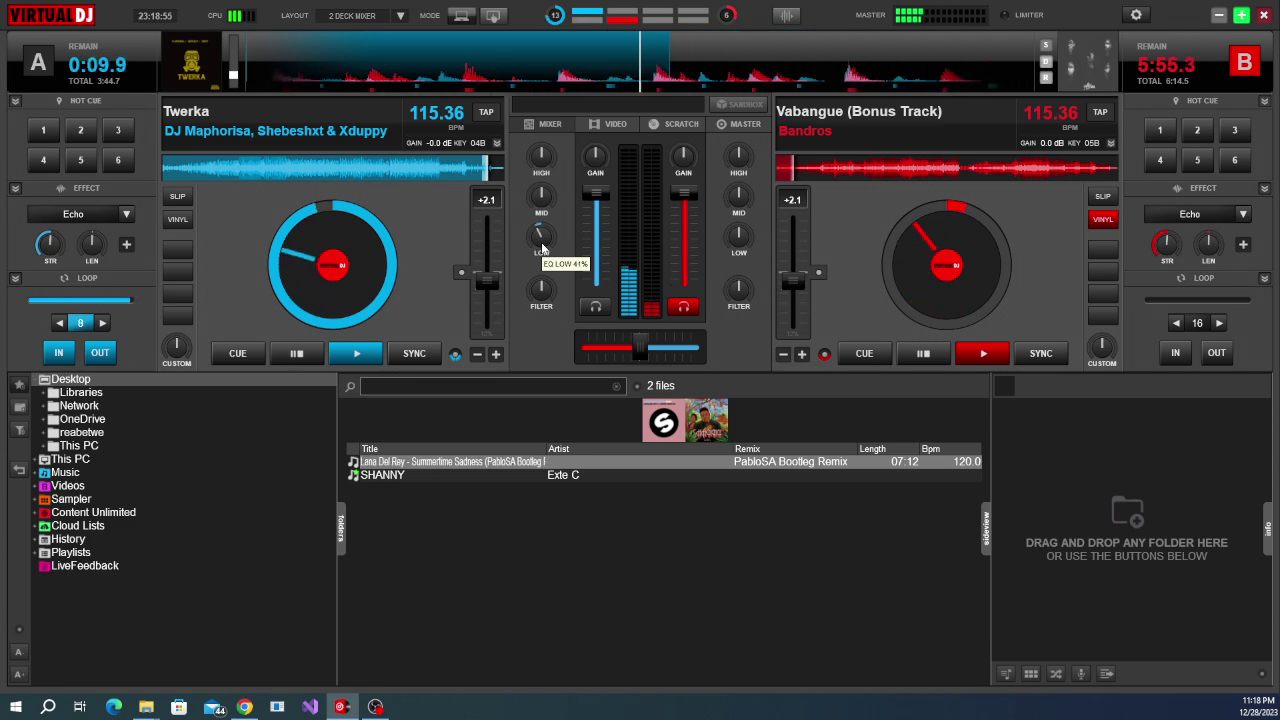
scroll(541, 247, "down", 1)
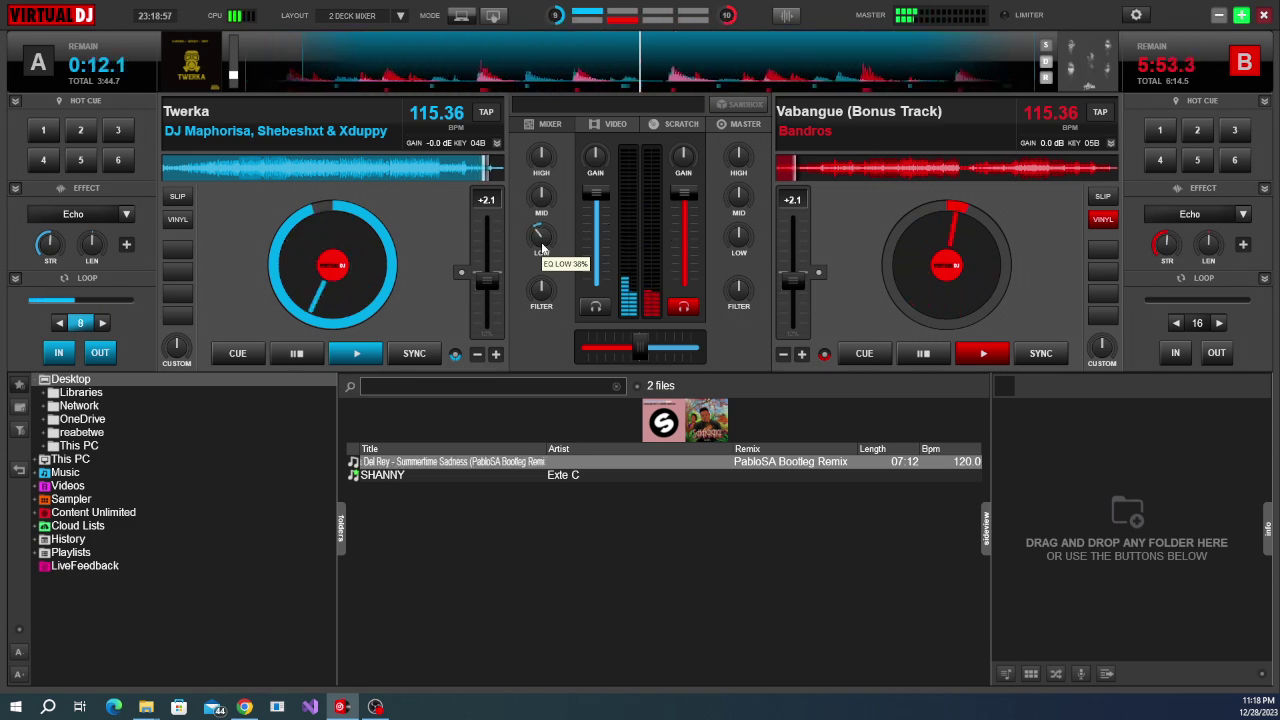
scroll(541, 247, "down", 1)
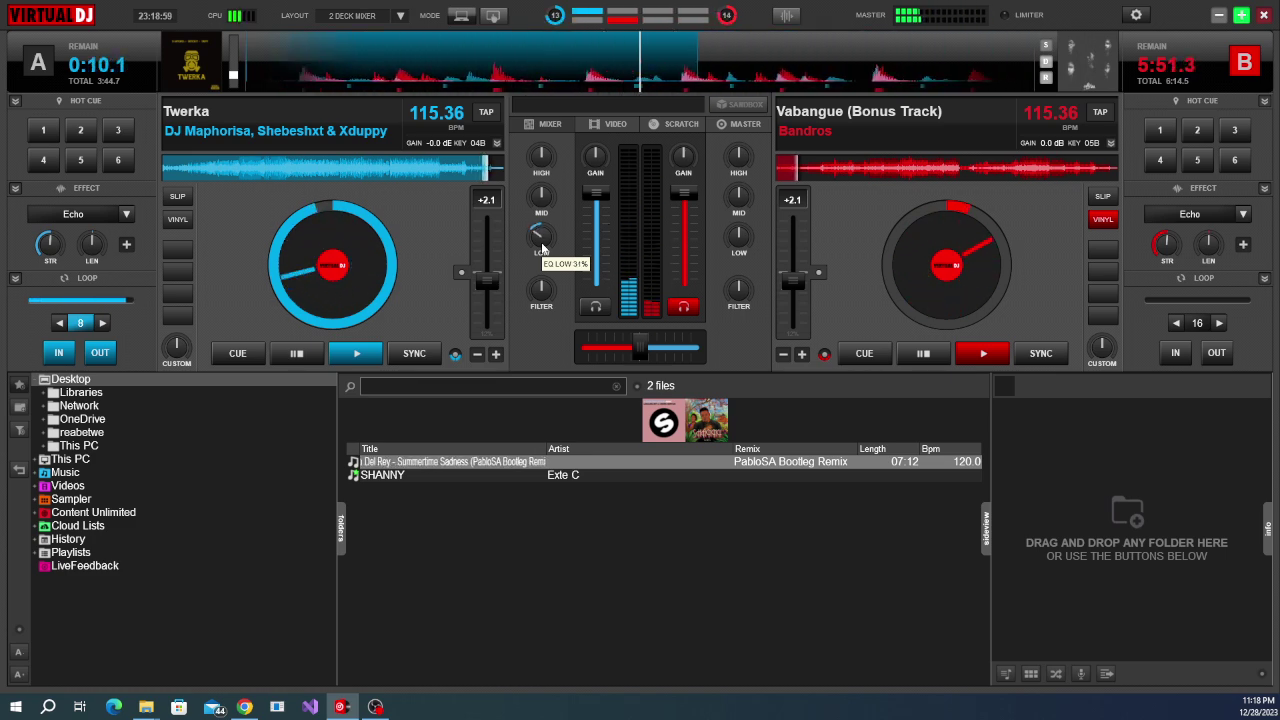
scroll(541, 247, "down", 1)
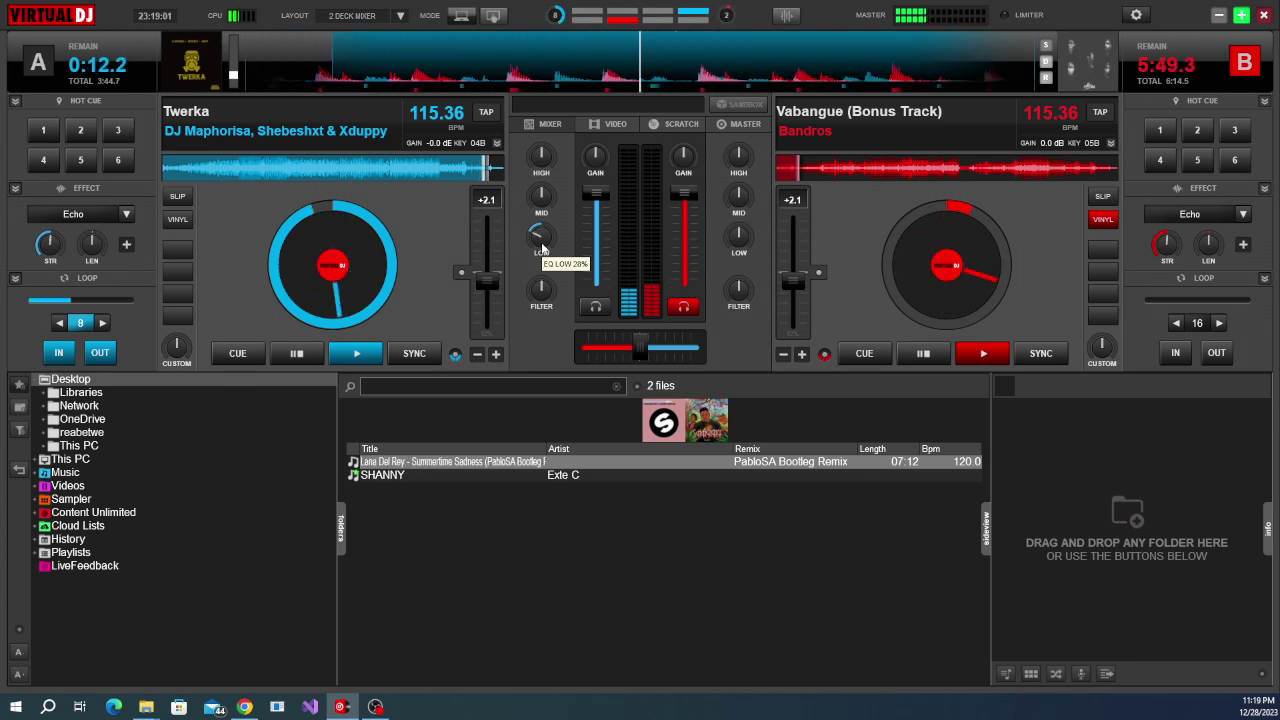
scroll(541, 247, "down", 1)
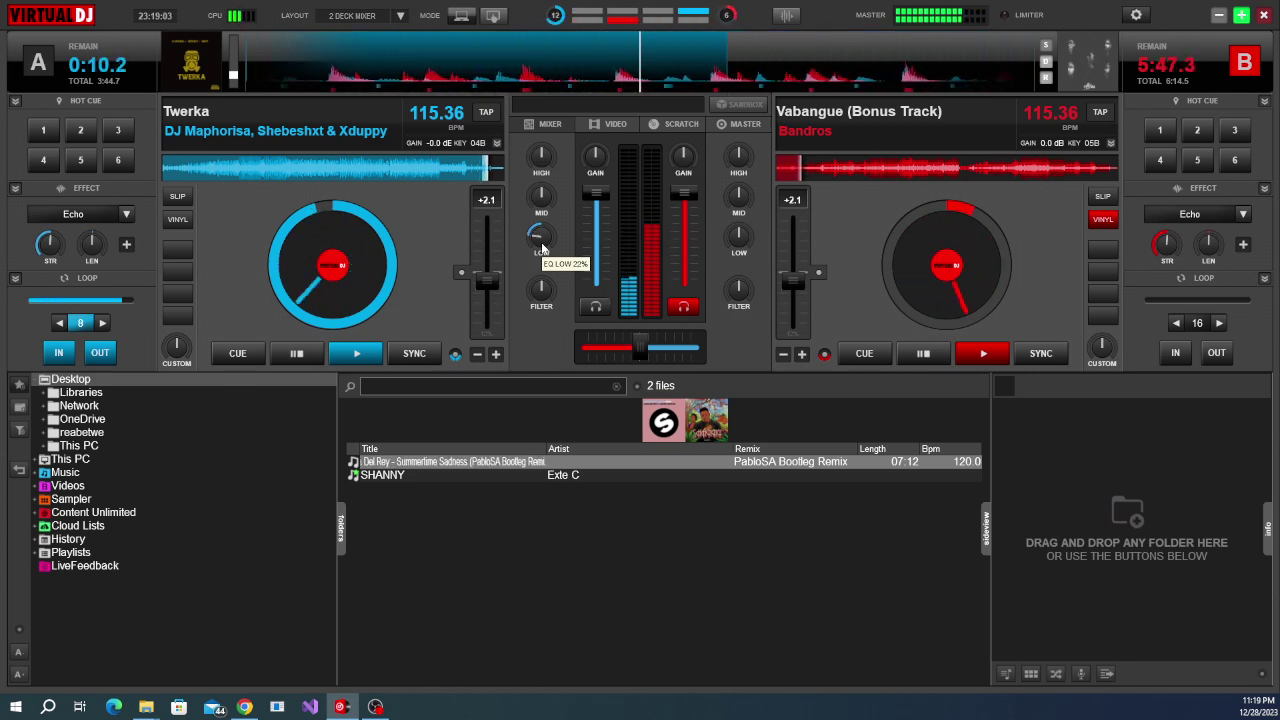
scroll(541, 247, "down", 2)
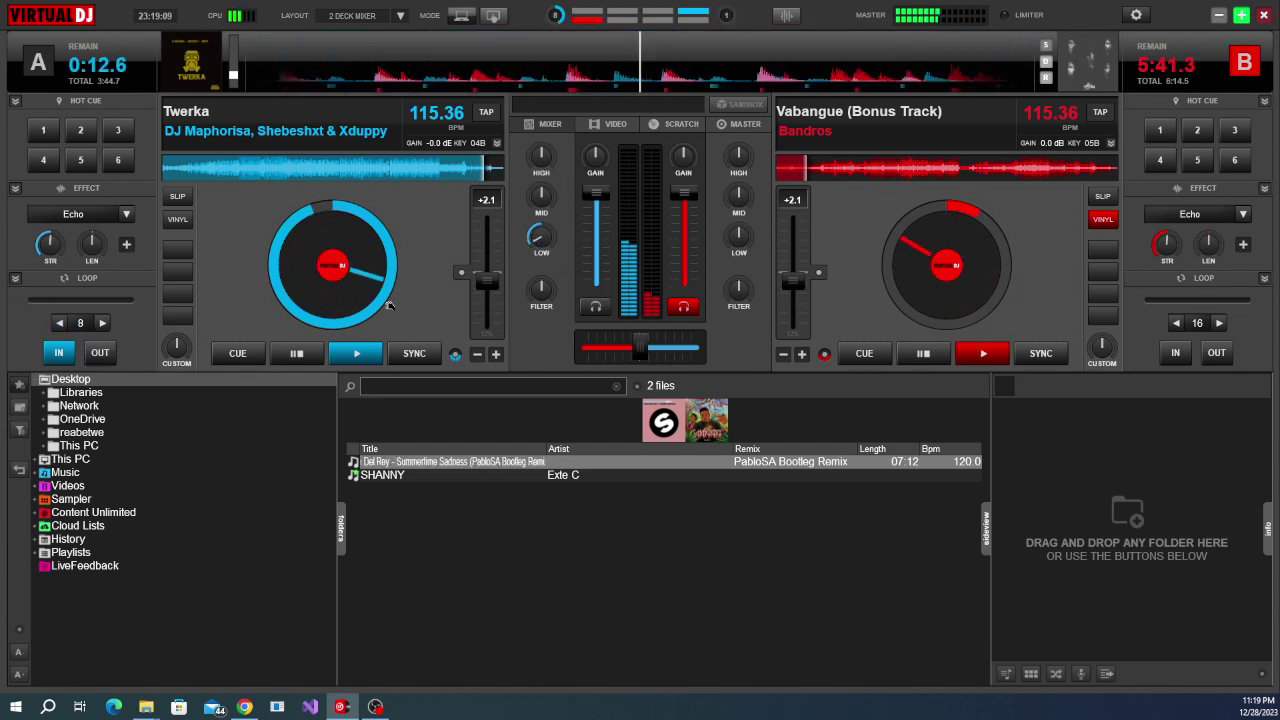
scroll(538, 243, "down", 1)
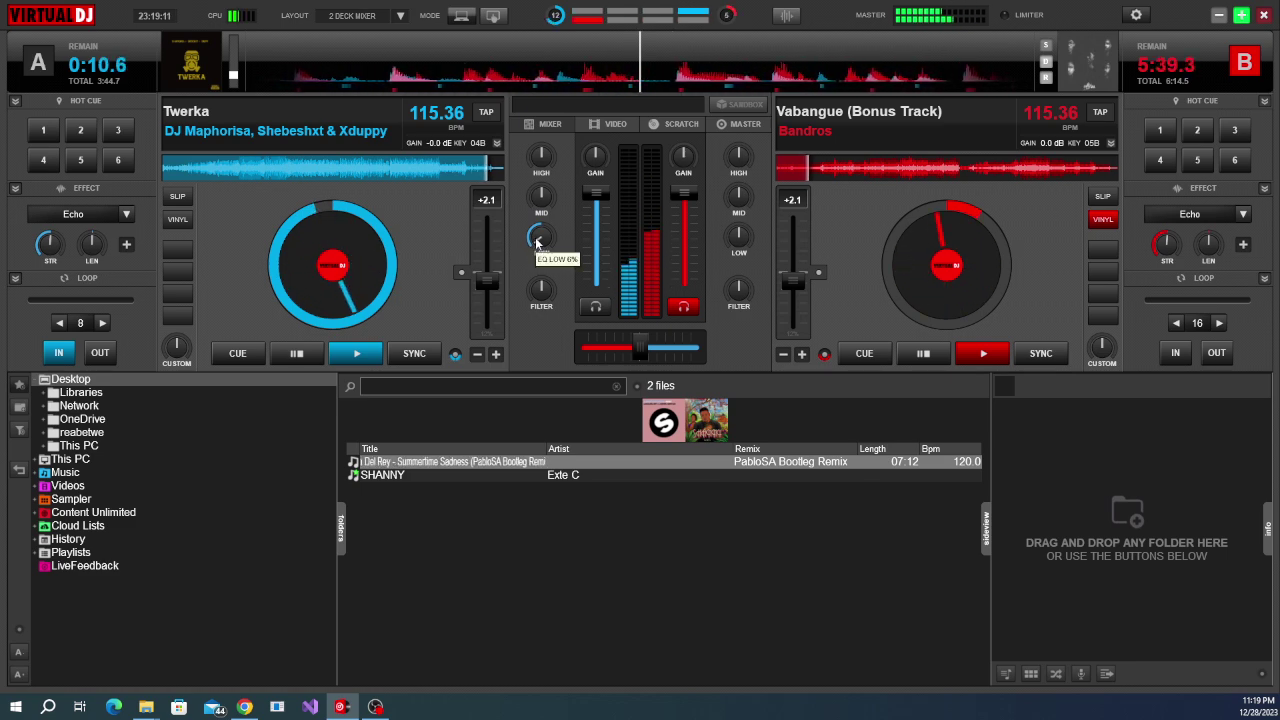
Briefly hold deck A in another 8-beat loop, release it, and raise deck B's gain to 1.5 dB.
left_click(80, 328)
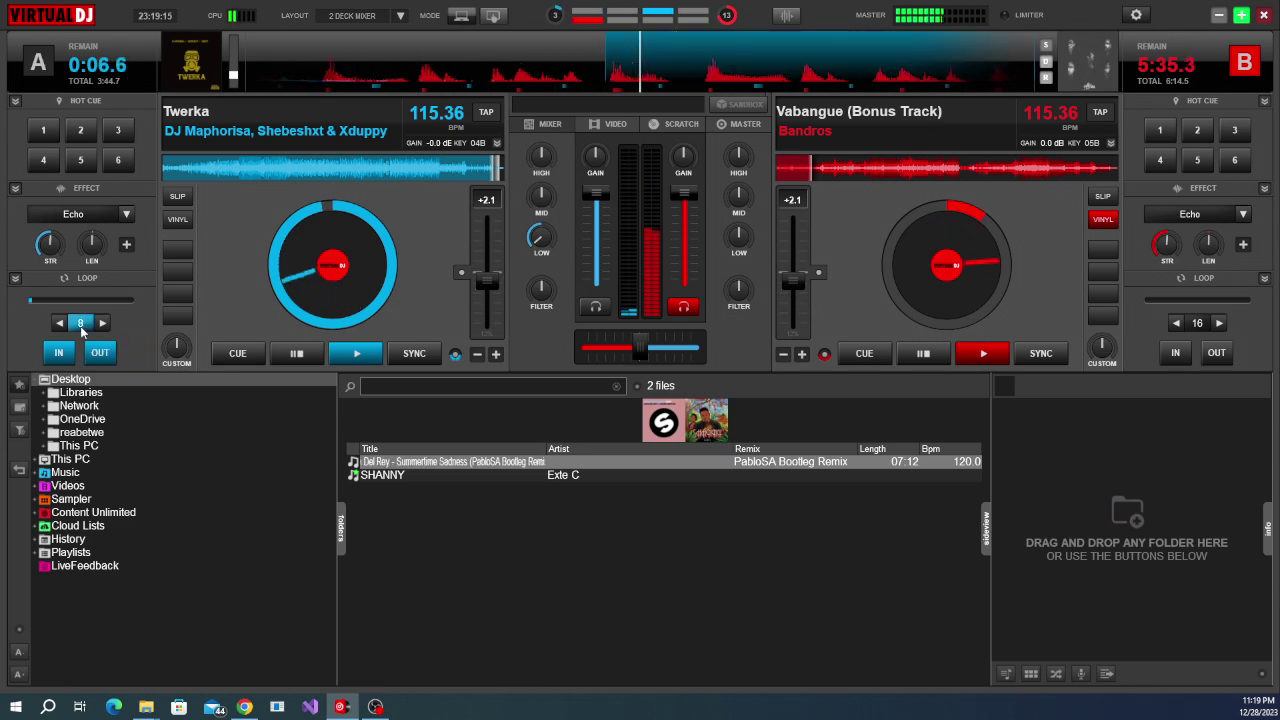
left_click(84, 328)
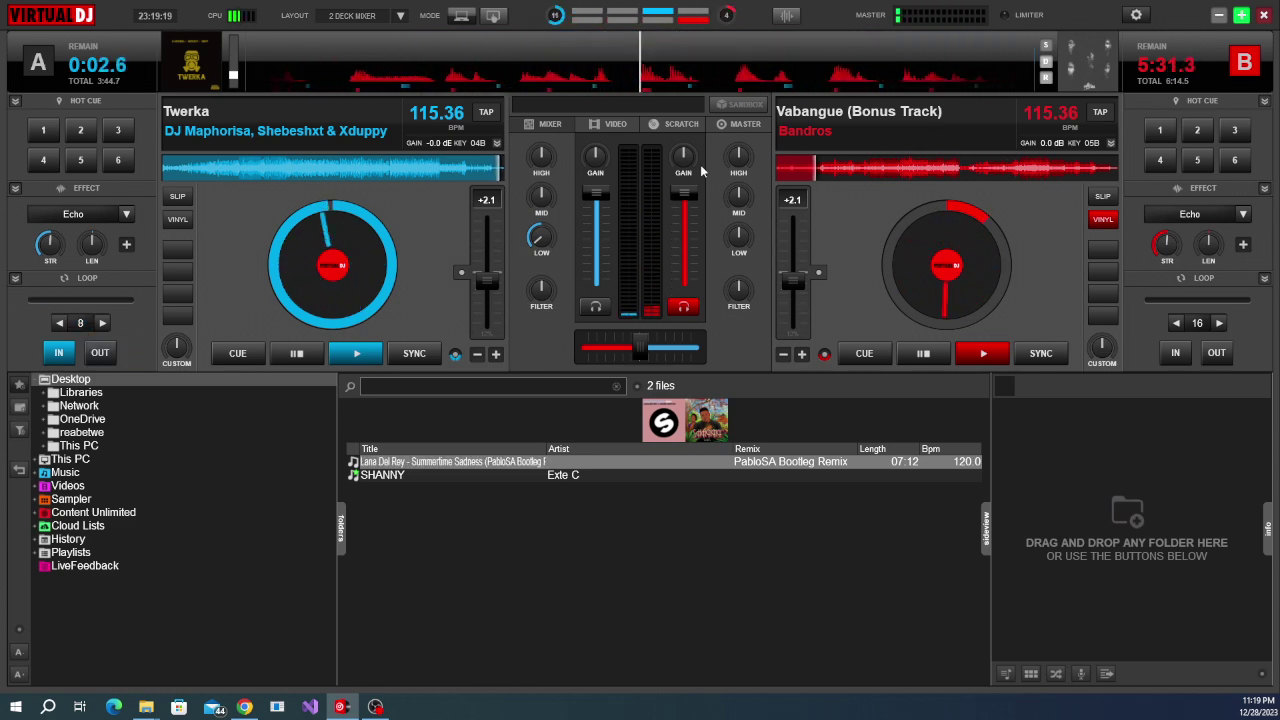
scroll(684, 157, "up", 3)
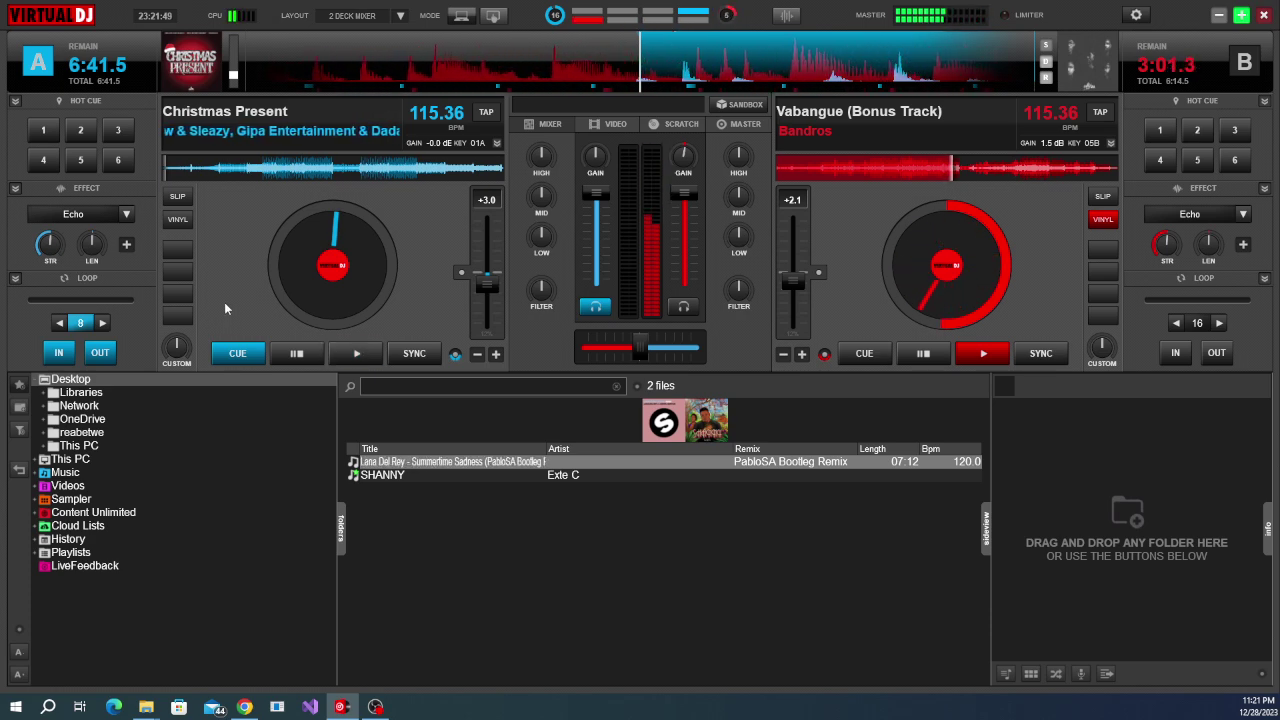
Lower deck A's volume fader to 14% and start Christmas Present on deck A in its 8-beat loop.
left_click_drag(595, 285, 599, 279)
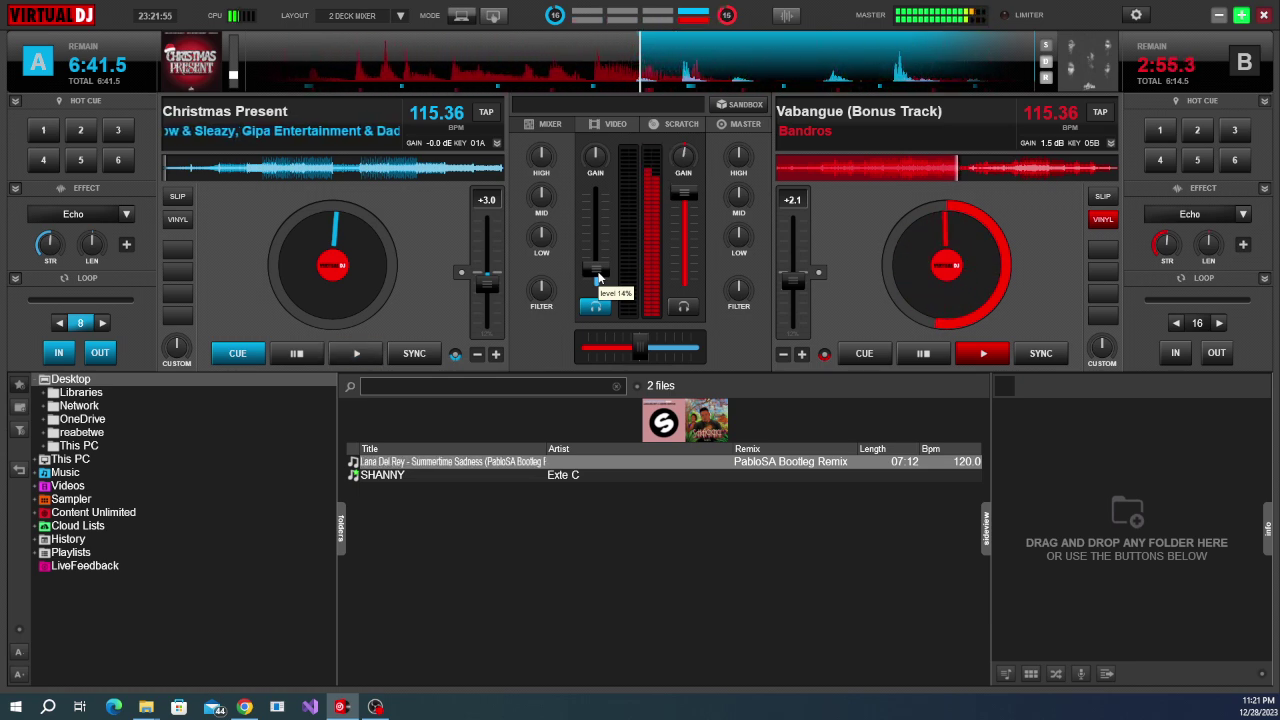
key("space")
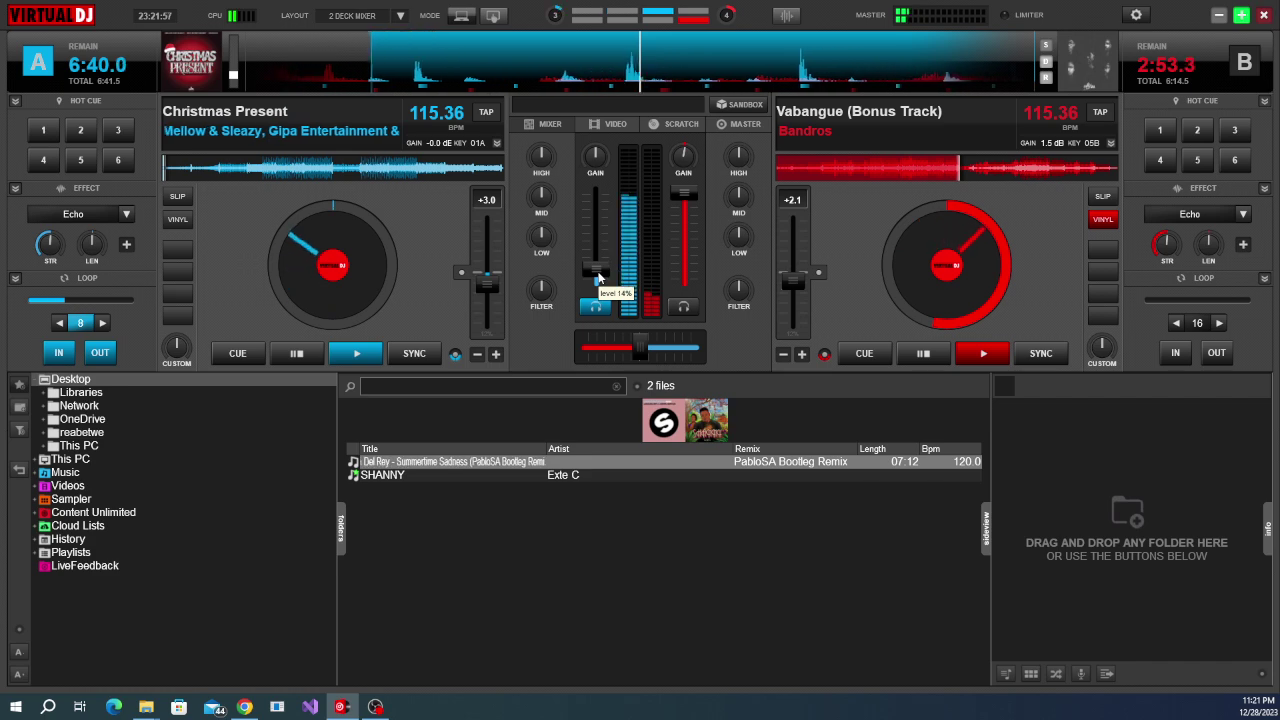
key("space")
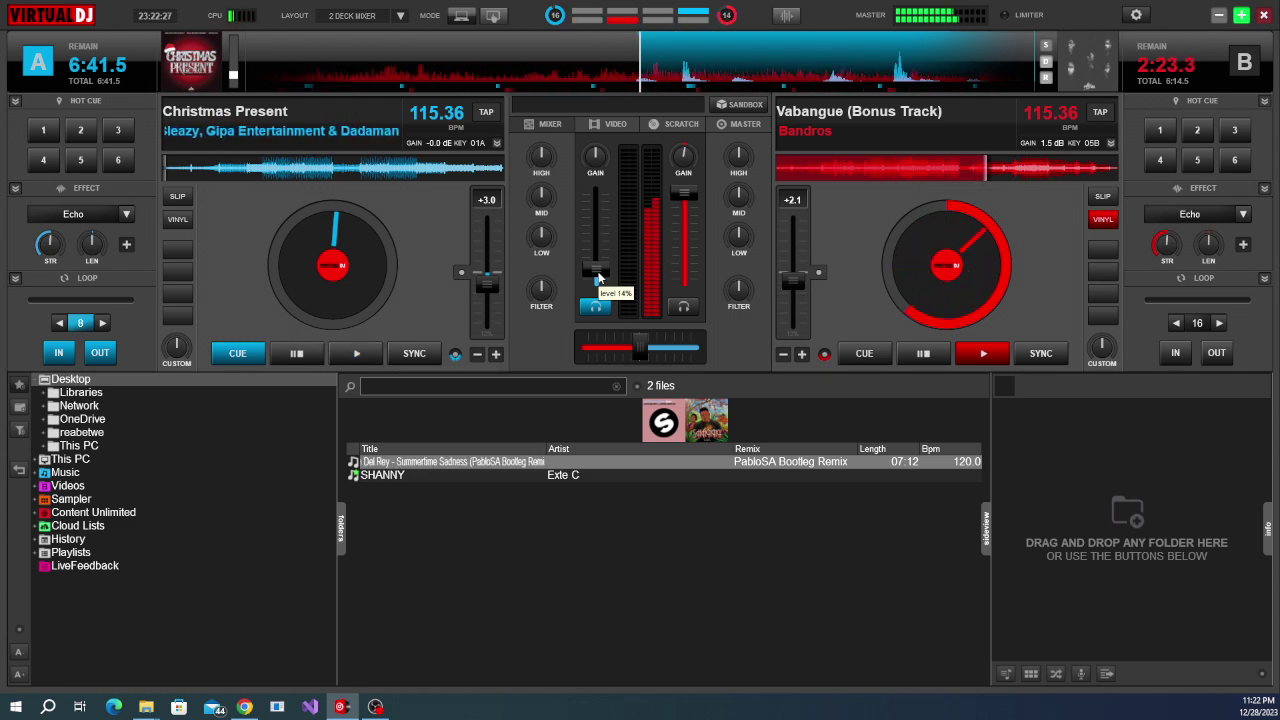
key("space")
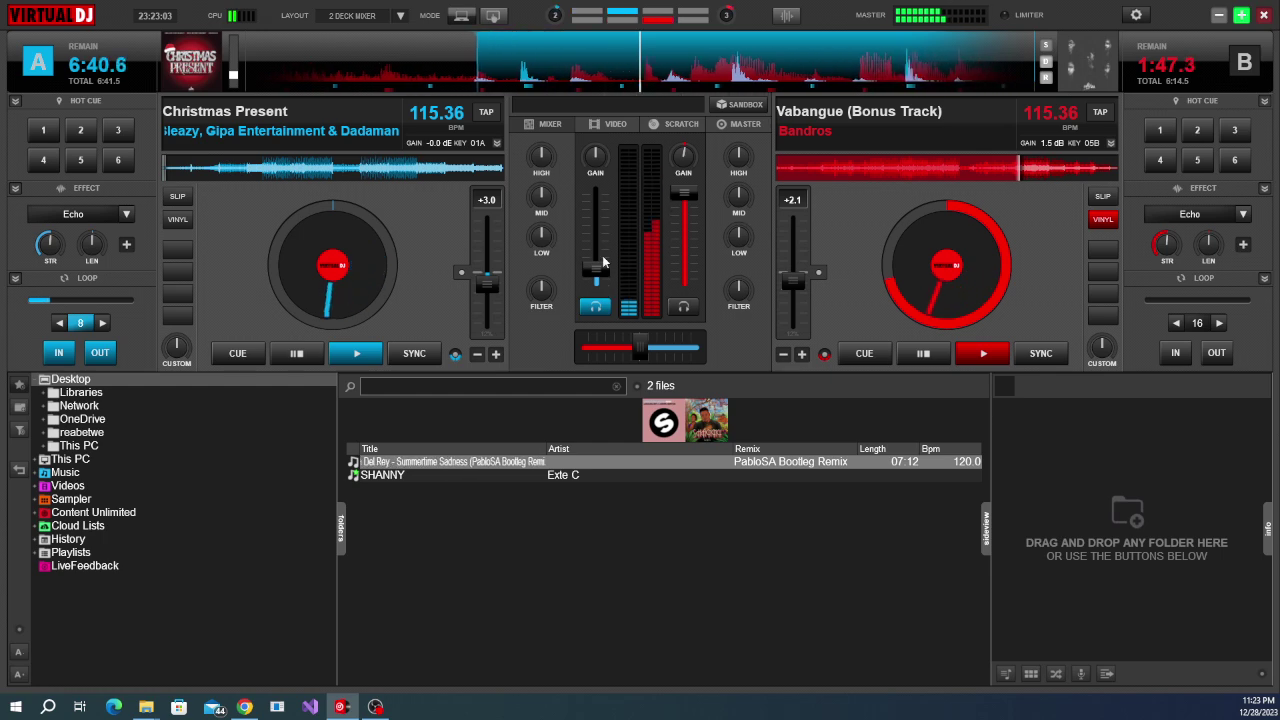
Bring deck A in by raising its volume fader in stages through 23% to about three quarters.
mouse_move(603, 262)
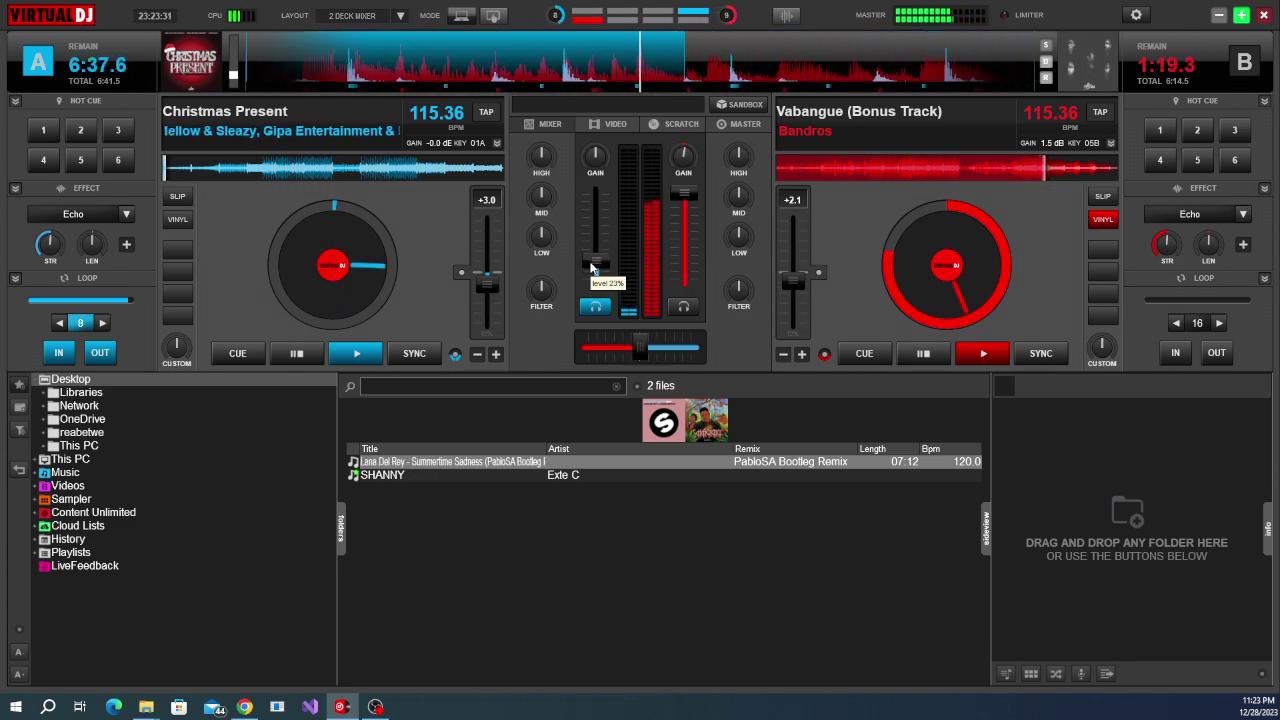
scroll(592, 268, "up", 2)
scroll(592, 268, "up", 3)
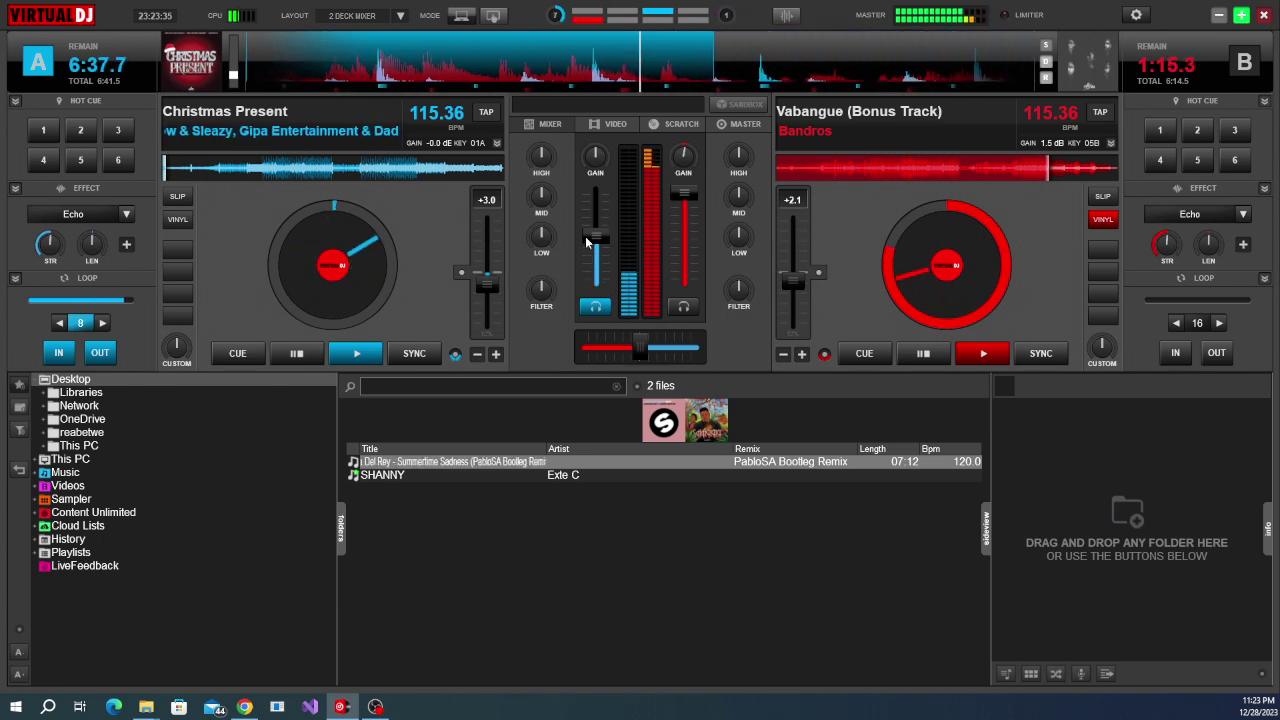
scroll(592, 262, "up", 1)
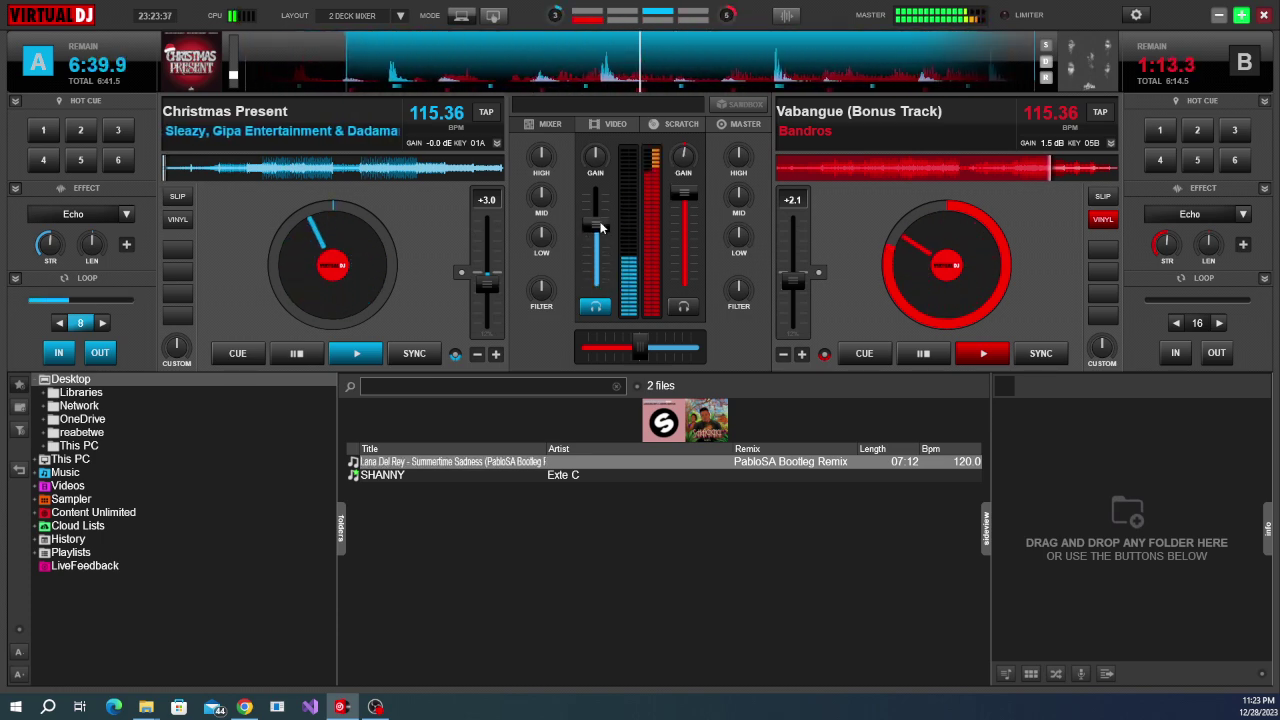
scroll(594, 230, "up", 1)
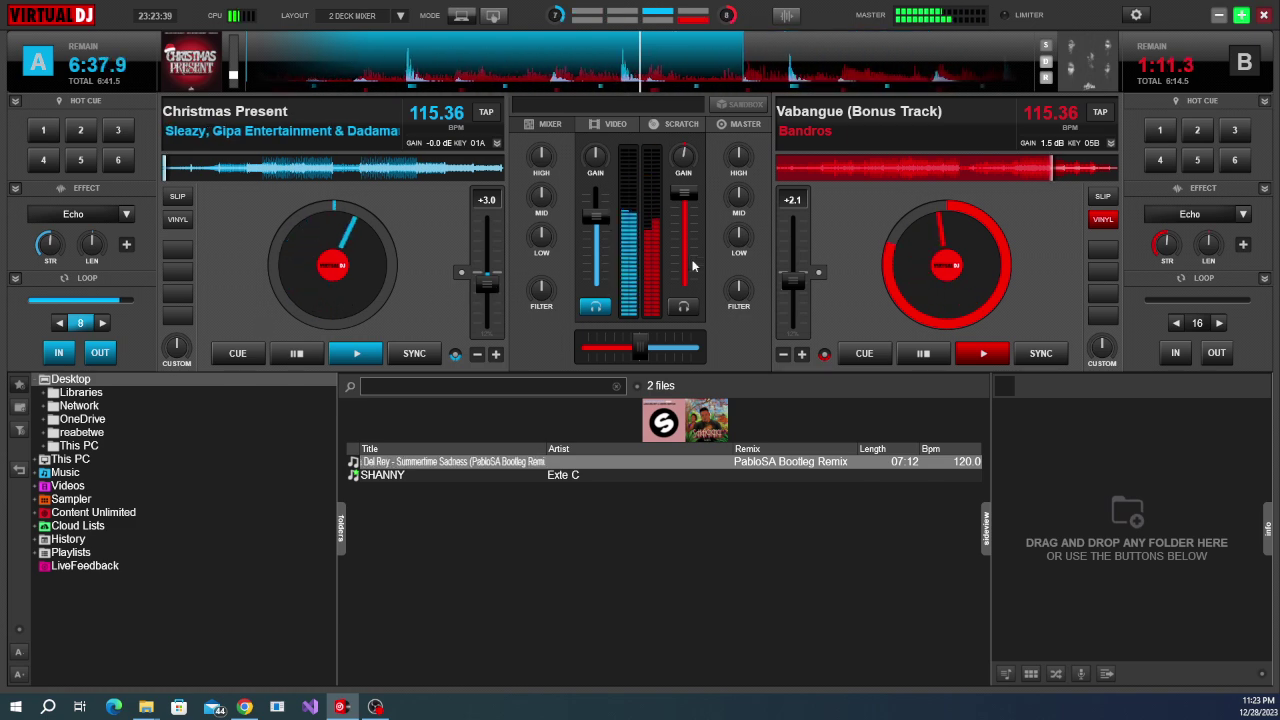
Start cutting the bass of Vabangue by lowering deck B's low EQ through 44% to about a third.
scroll(736, 240, "down", 2)
scroll(736, 240, "down", 1)
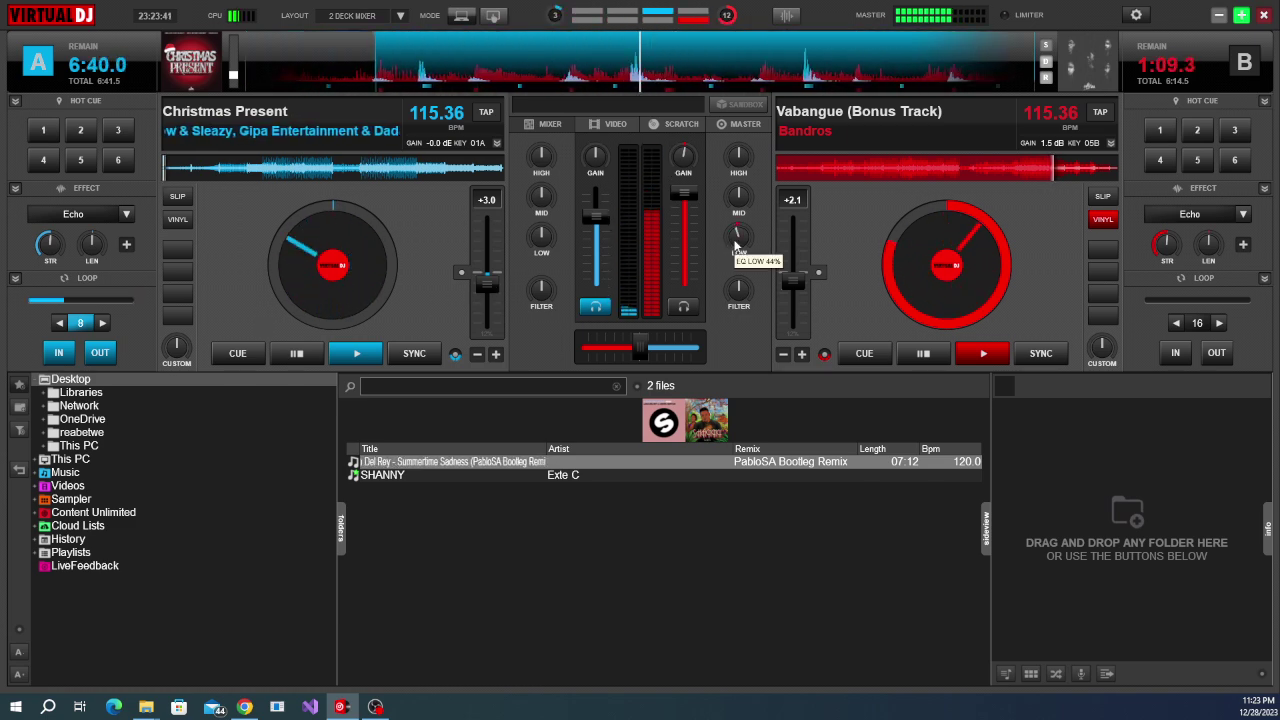
scroll(738, 242, "down", 2)
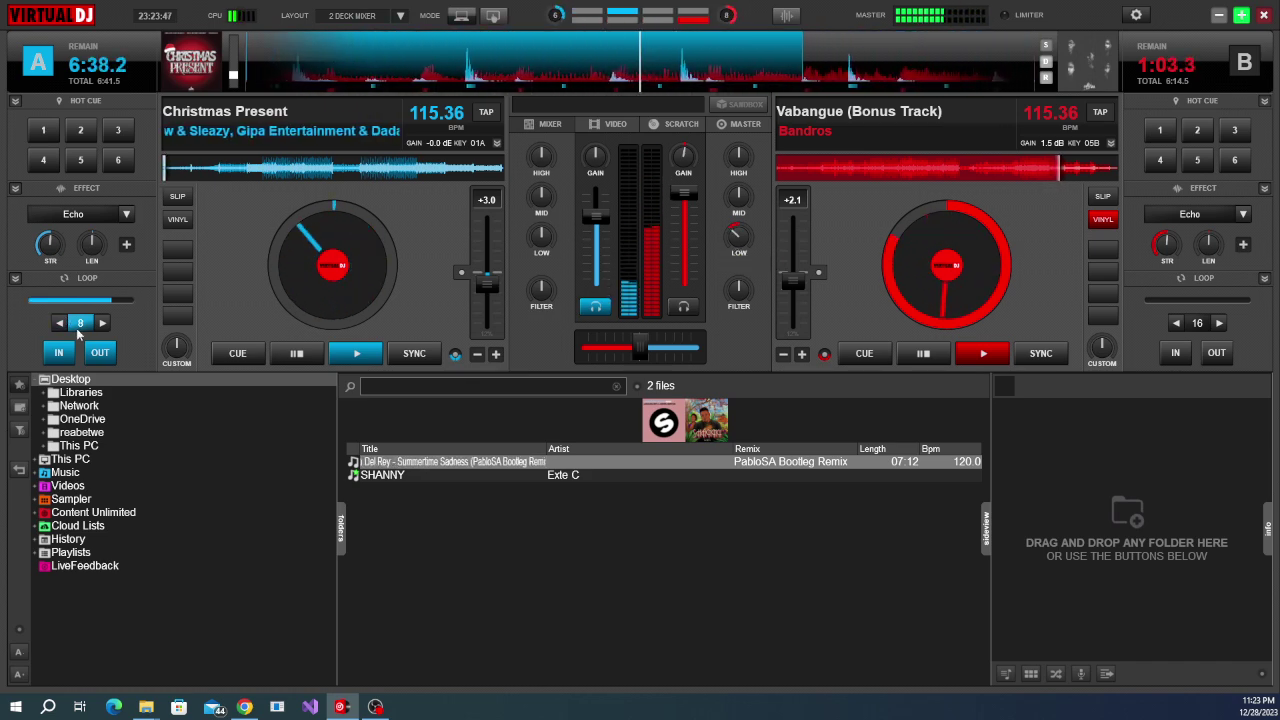
Release deck A's 8-beat loop and raise its volume fader to full.
mouse_move(590, 228)
scroll(590, 228, "up", 3)
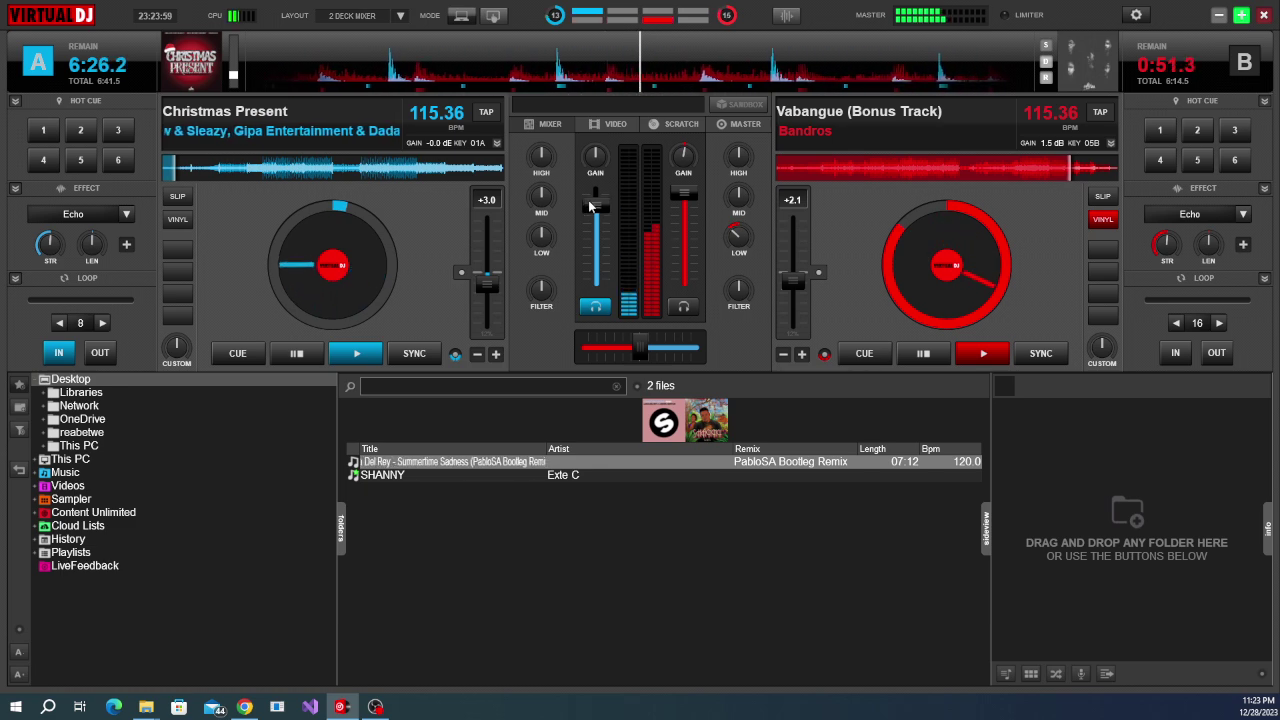
scroll(590, 205, "up", 2)
Cut deck B's low EQ close to minimum and sweep its filter down through 9.3 kHz, 5.4 kHz and 2.8 kHz to 363 Hz.
scroll(738, 237, "down", 3)
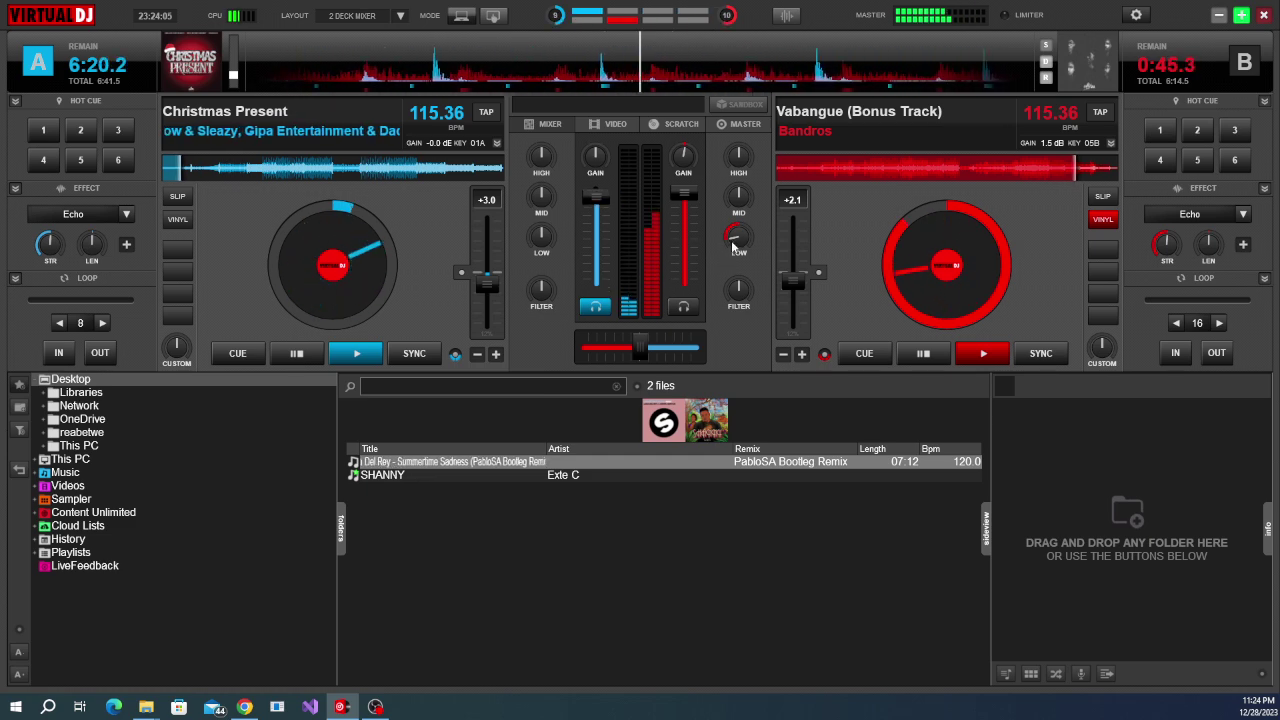
scroll(736, 240, "down", 3)
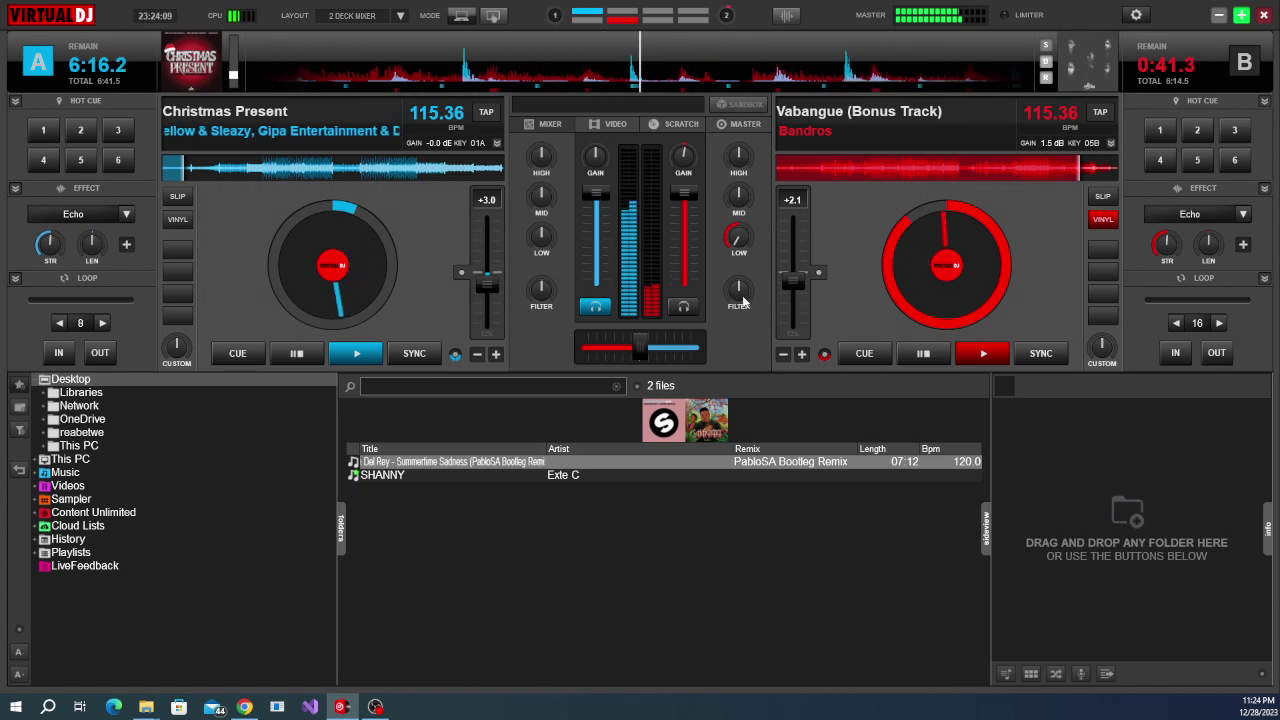
scroll(740, 295, "down", 1)
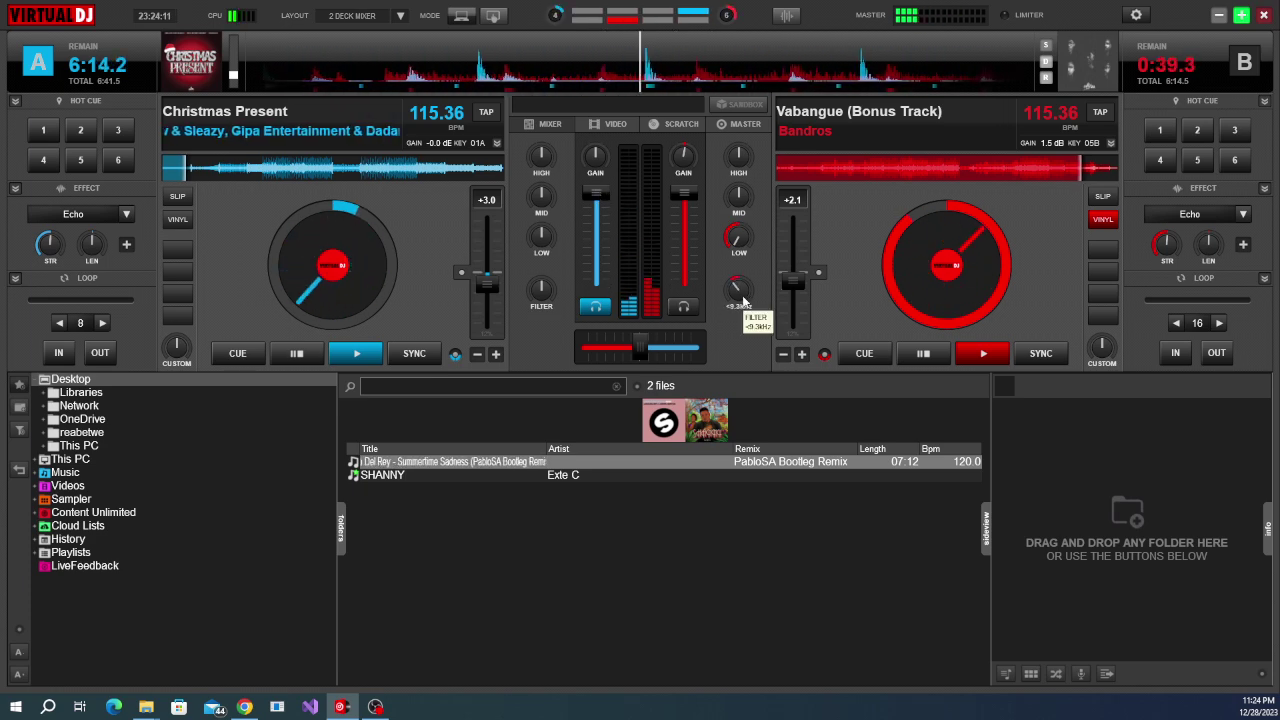
scroll(743, 300, "down", 1)
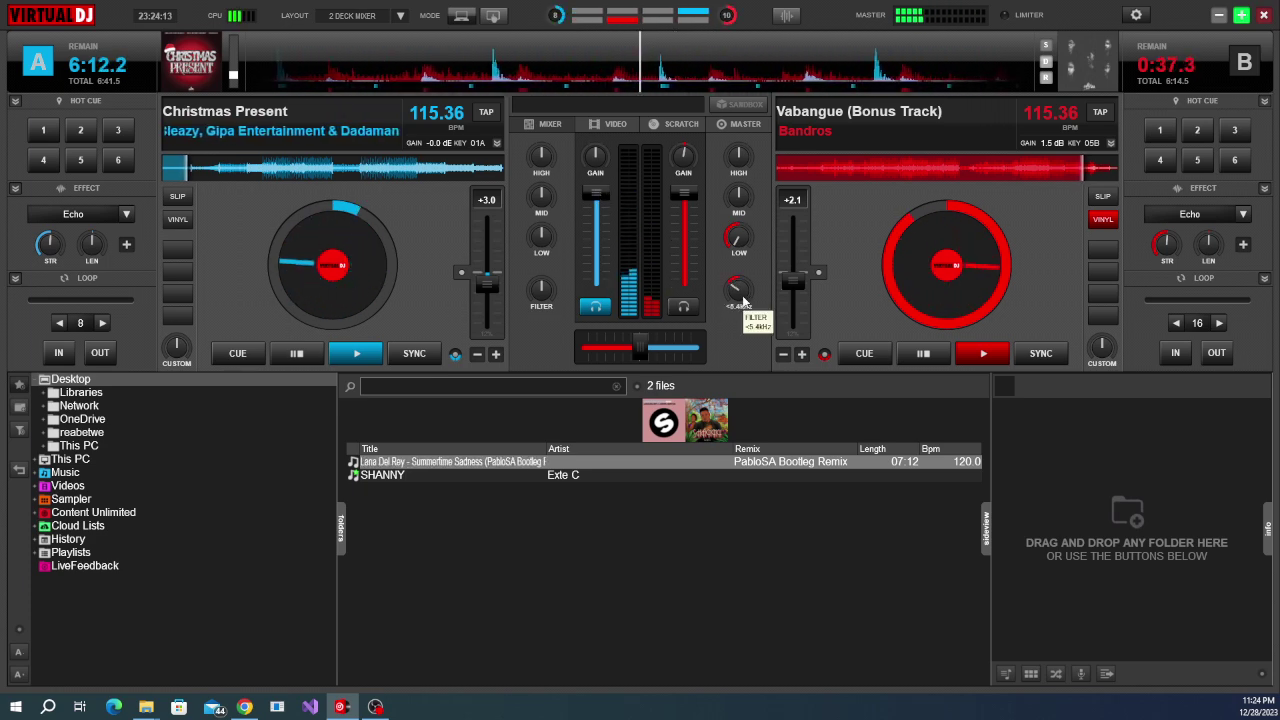
scroll(743, 300, "down", 1)
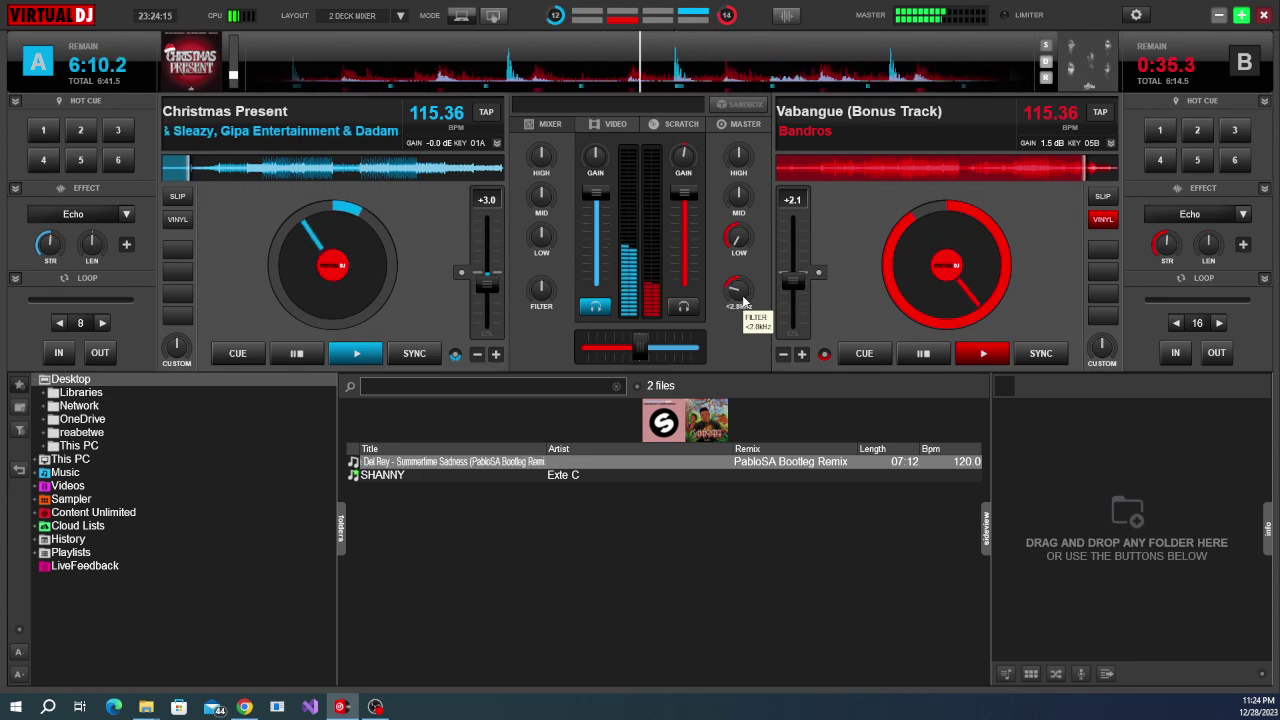
scroll(743, 300, "down", 1)
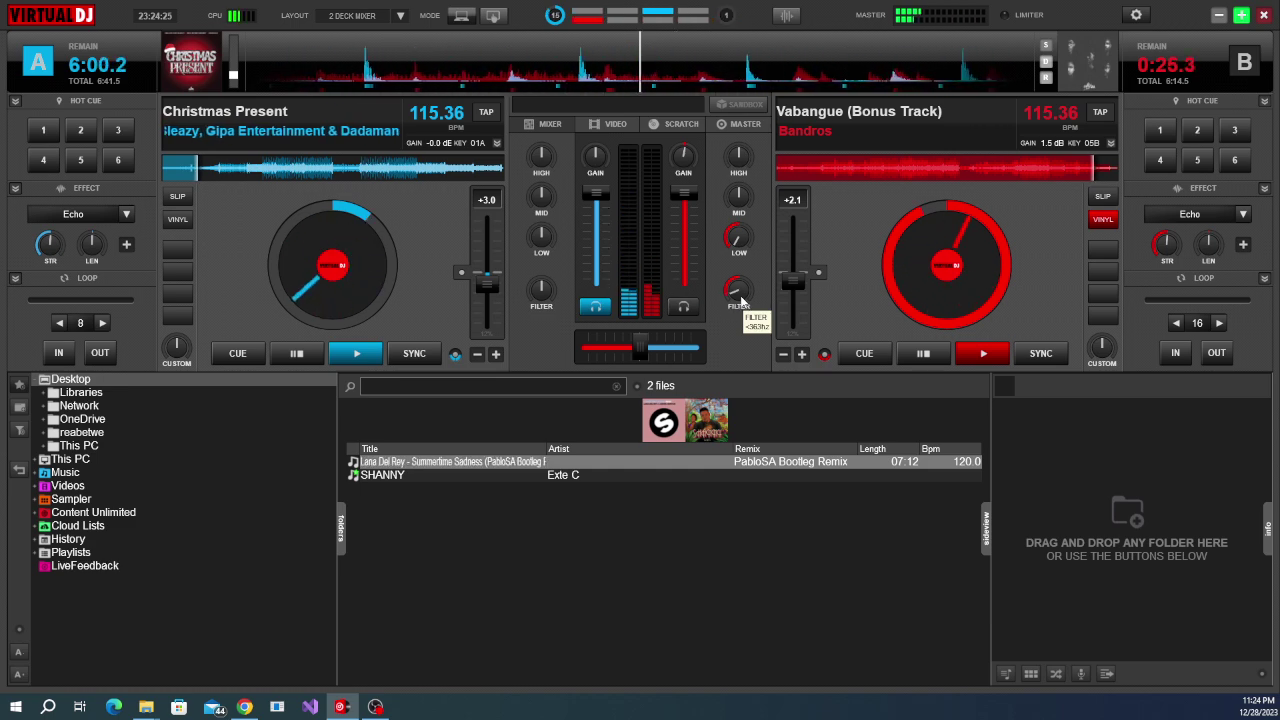
Raise deck A's gain to 2.8 dB and hold deck B in a 16-beat loop.
mouse_move(595, 166)
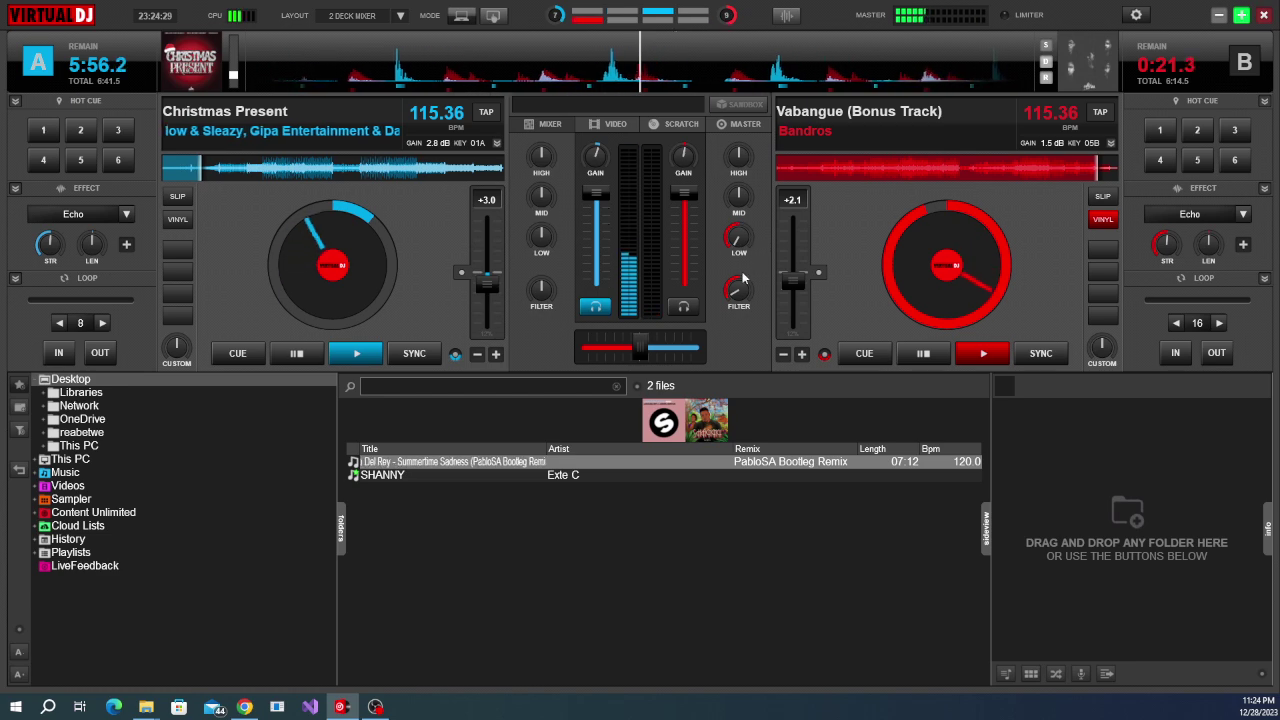
left_click(1192, 325)
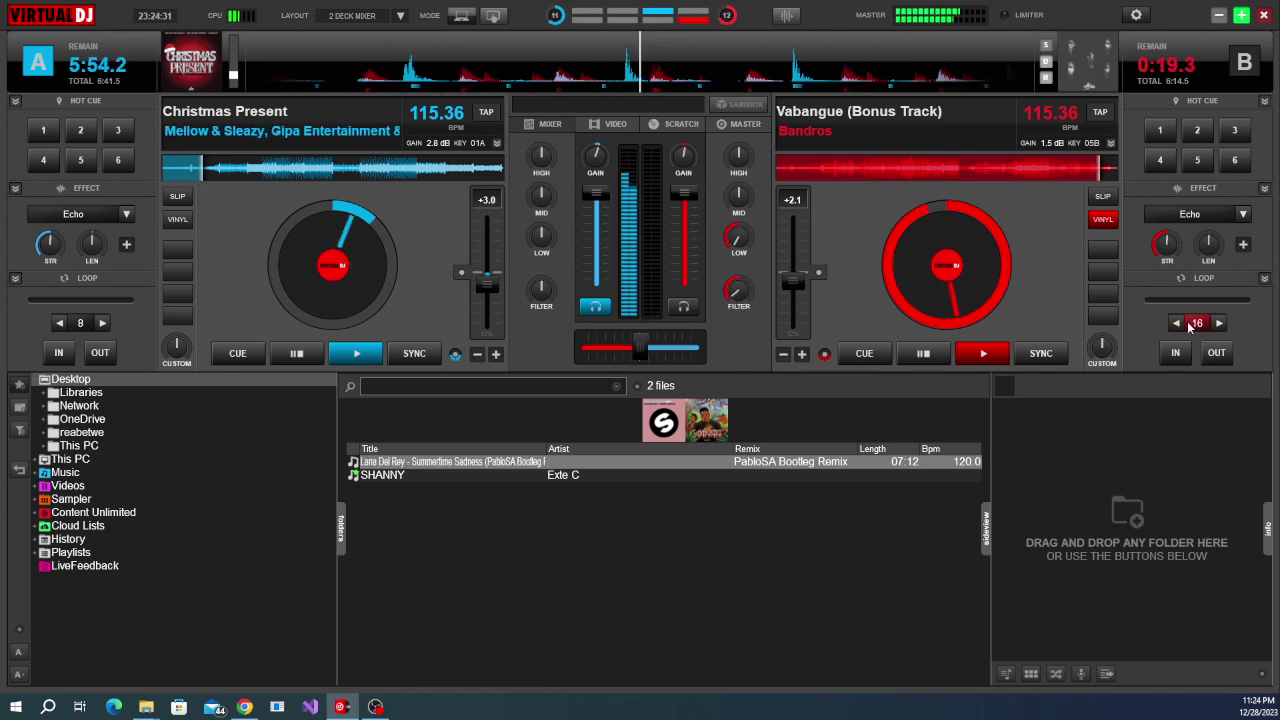
Fade out Vabangue by gradually lowering deck B's volume fader through 81%, 63%, 41% and 19% to zero.
mouse_move(688, 236)
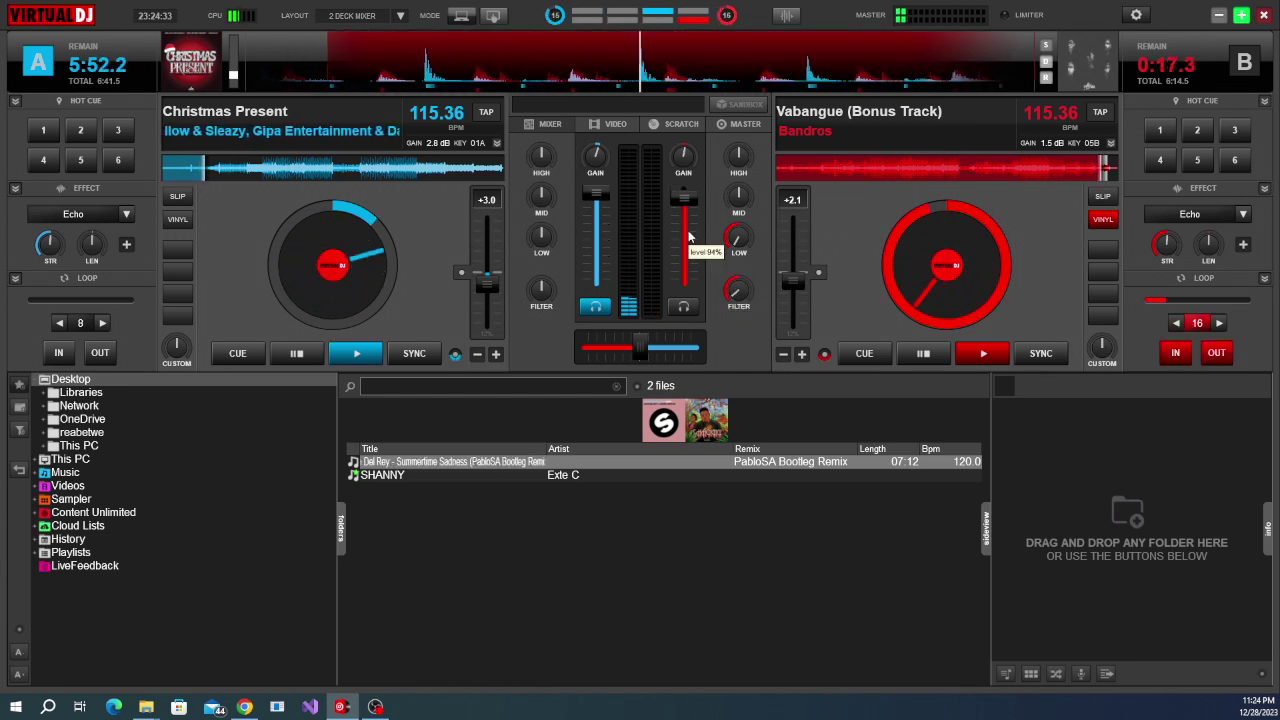
scroll(688, 236, "down", 2)
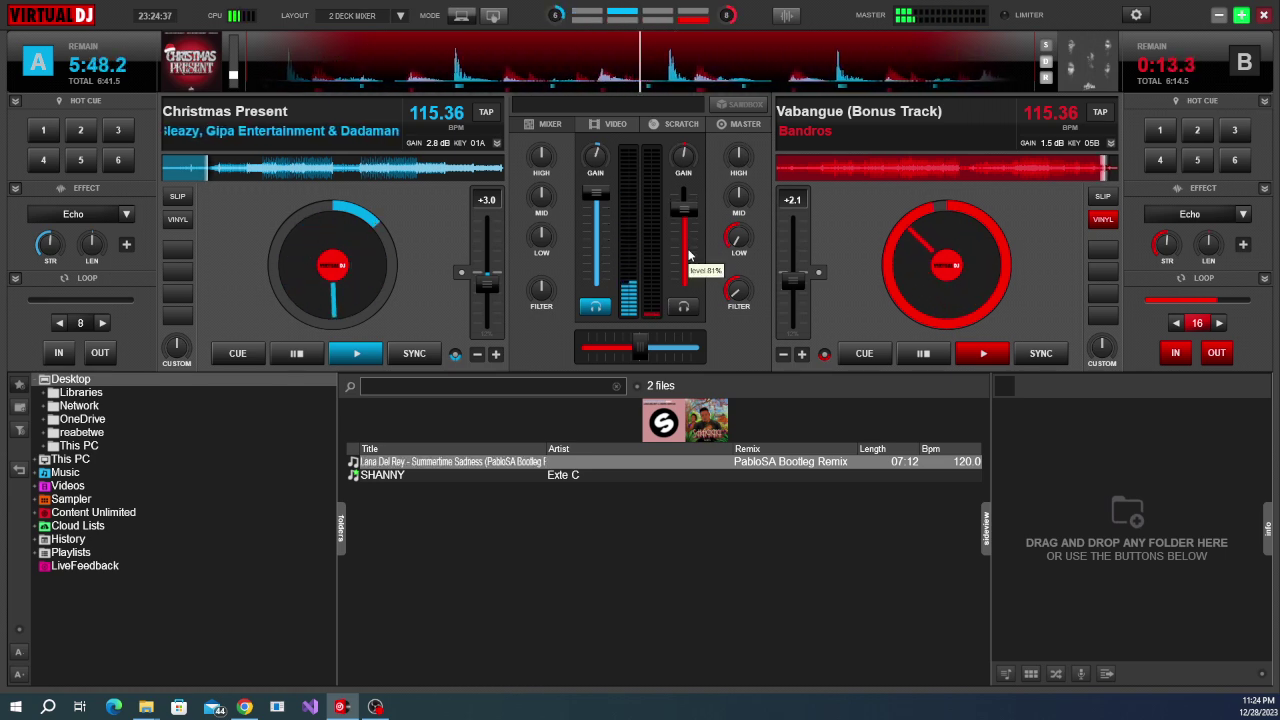
scroll(688, 263, "down", 1)
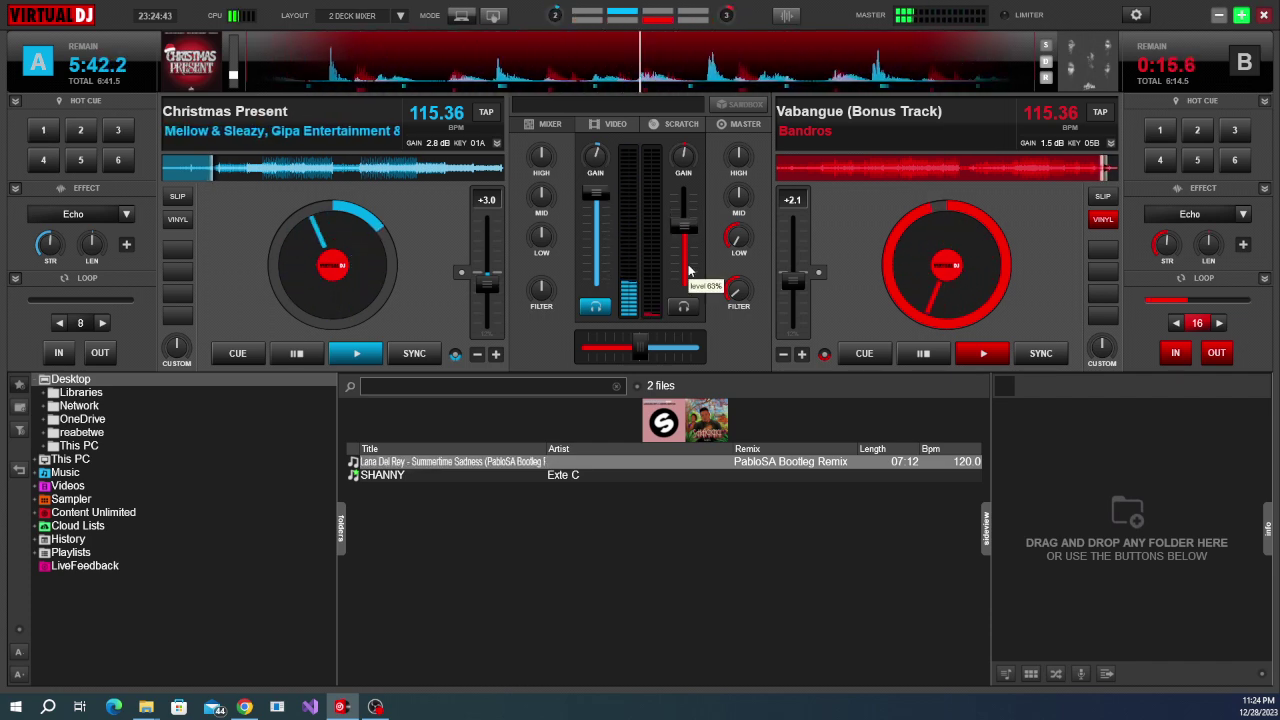
scroll(688, 270, "down", 4)
scroll(688, 276, "down", 3)
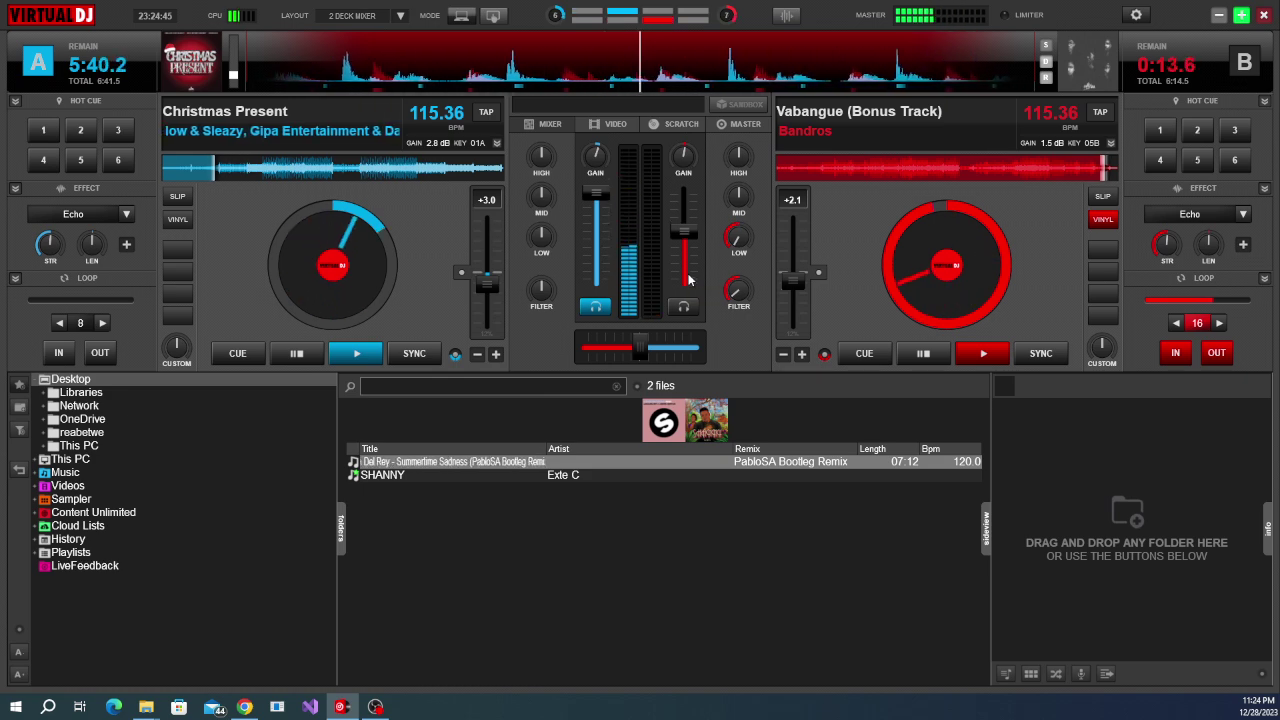
scroll(688, 280, "down", 3)
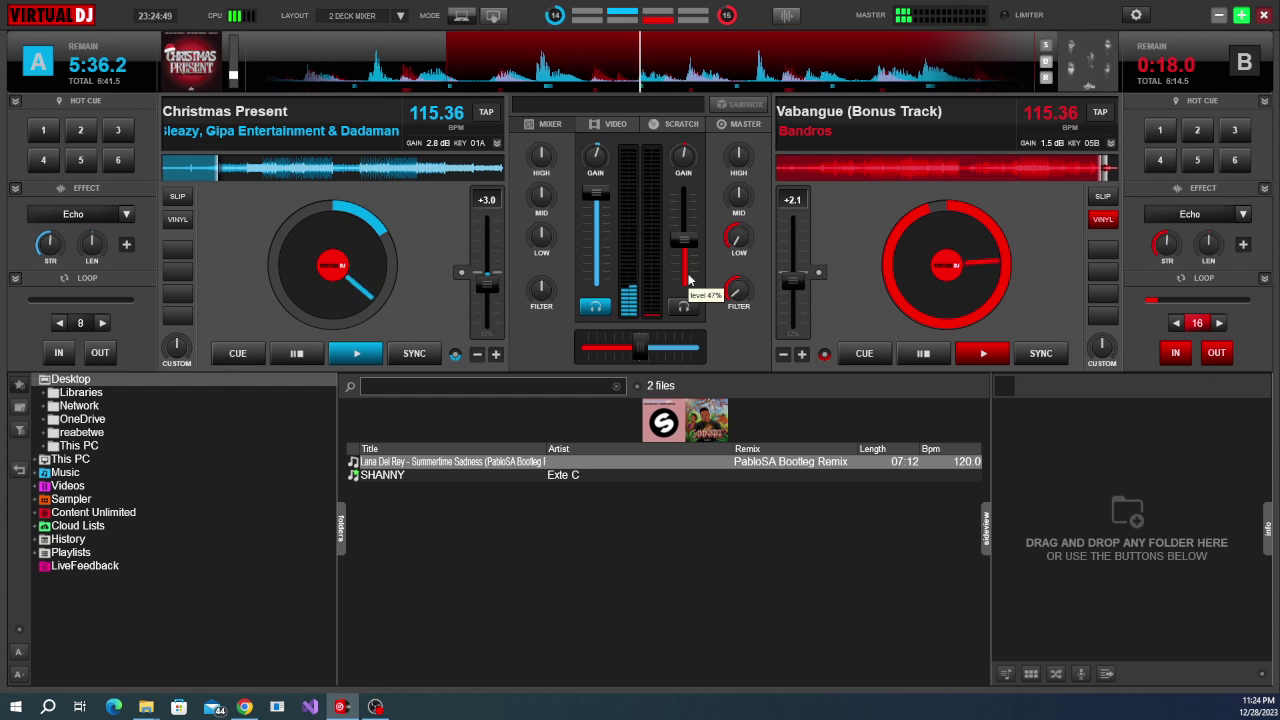
scroll(688, 280, "down", 6)
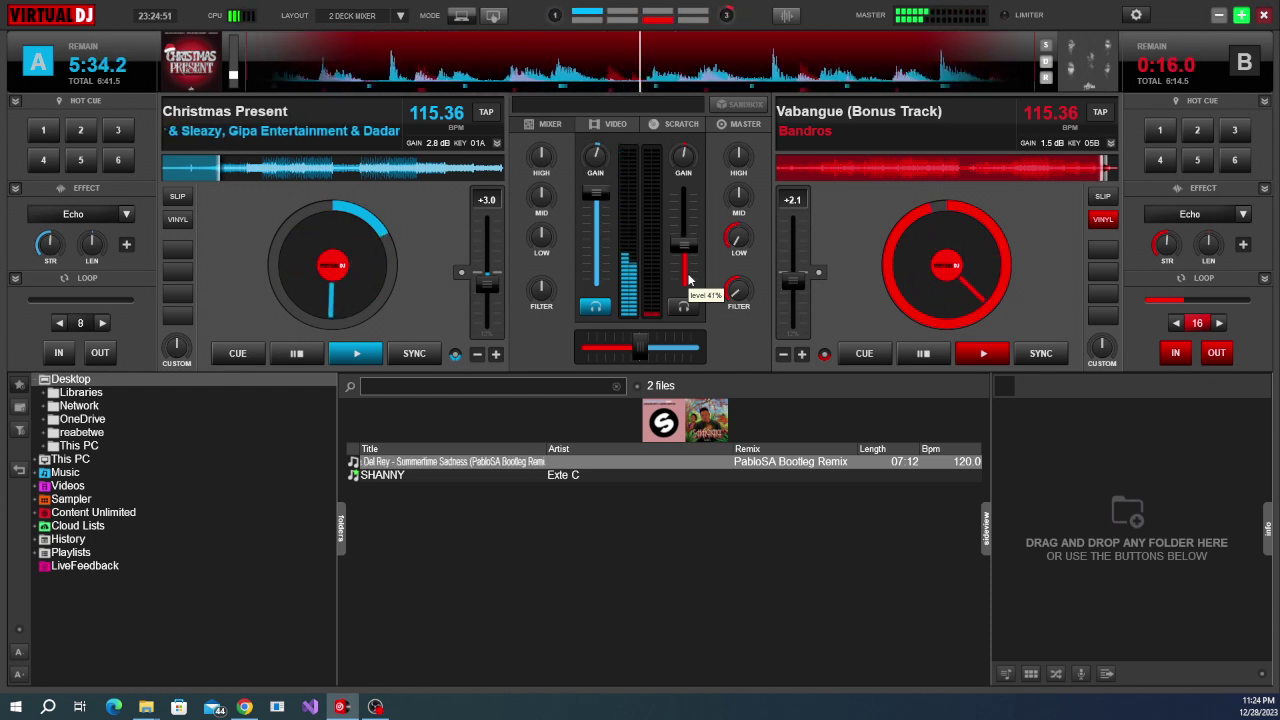
scroll(688, 280, "down", 10)
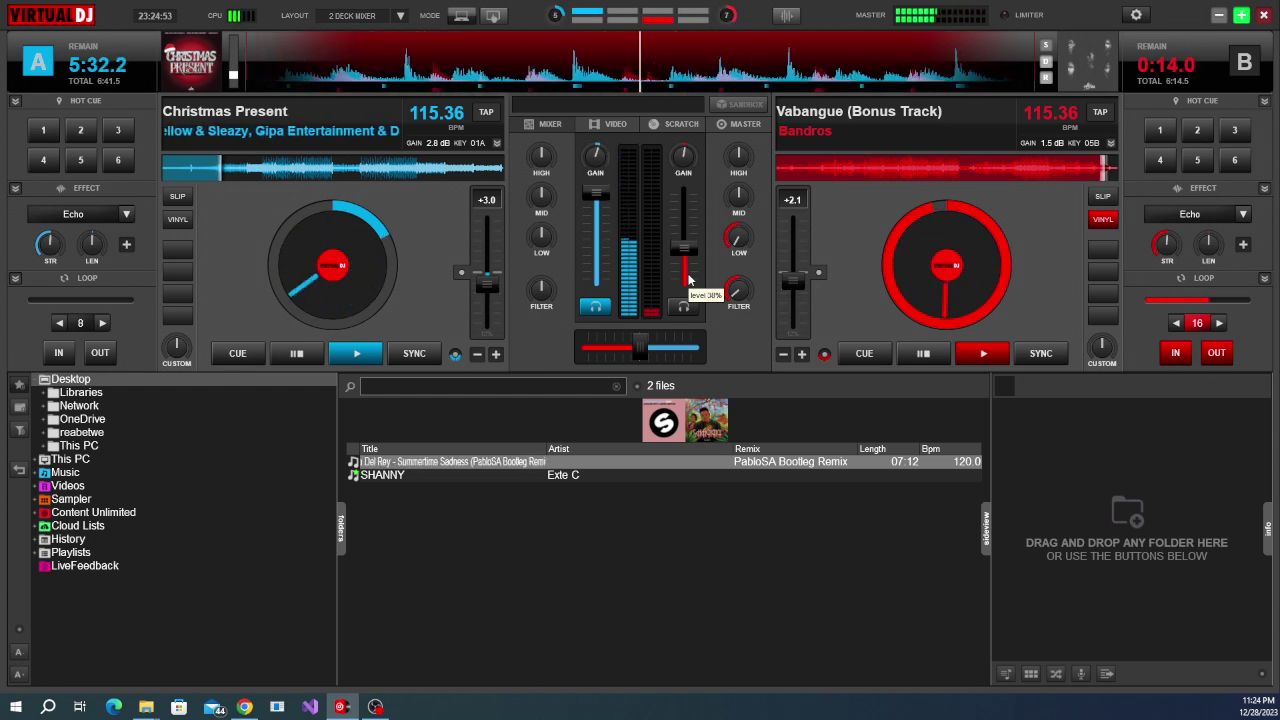
scroll(688, 280, "down", 20)
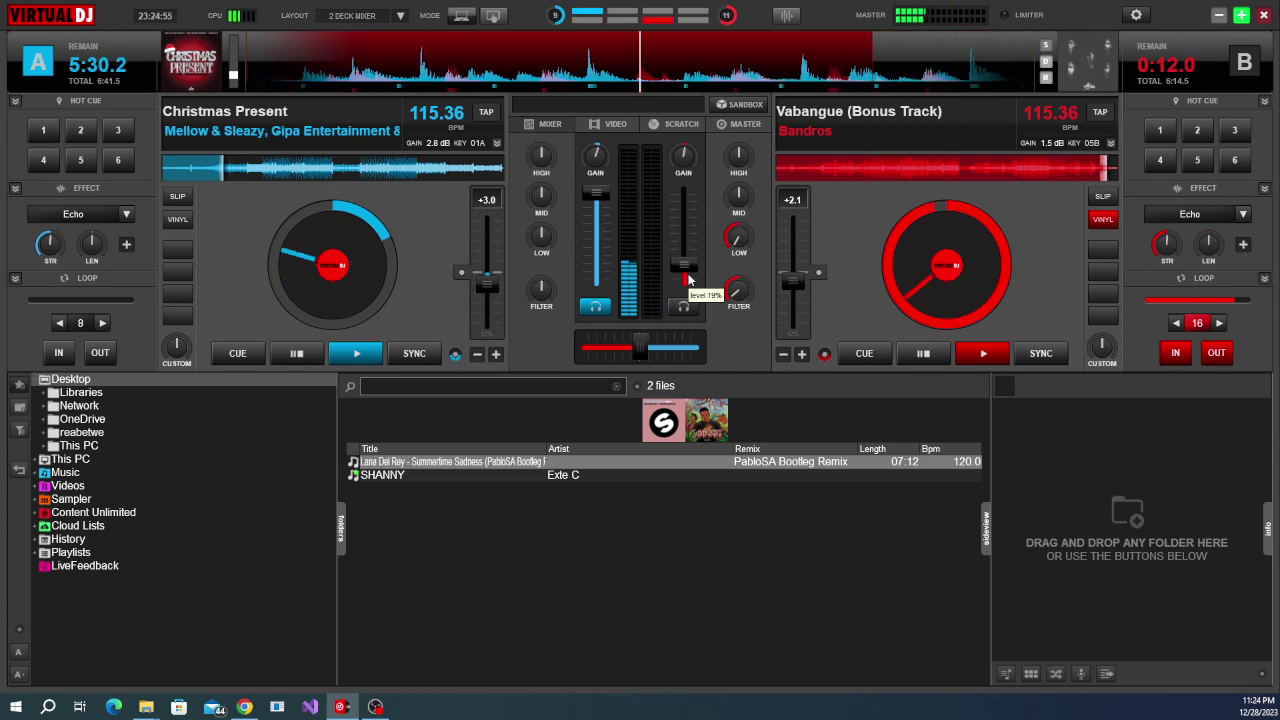
scroll(688, 280, "down", 9)
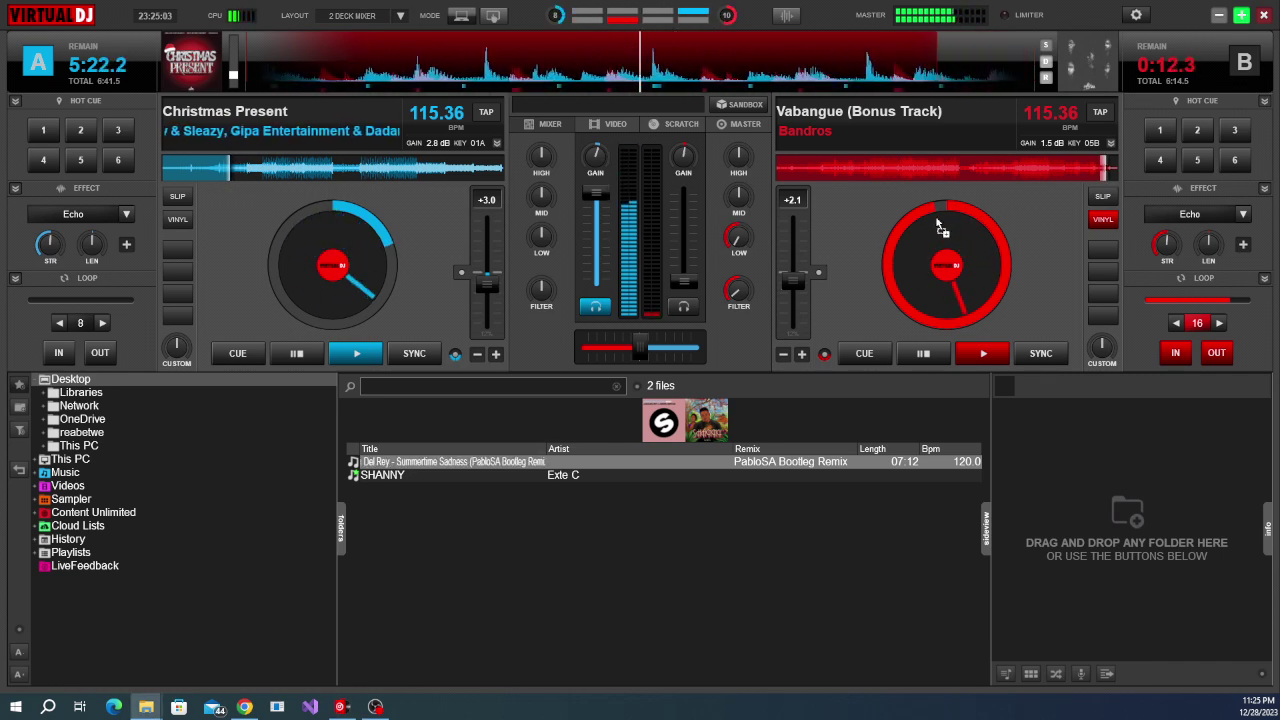
Load Soka Lamanyala onto deck B and reset that deck's low EQ, filter and gain to neutral.
left_click_drag(946, 220, 940, 218)
double_click(738, 237)
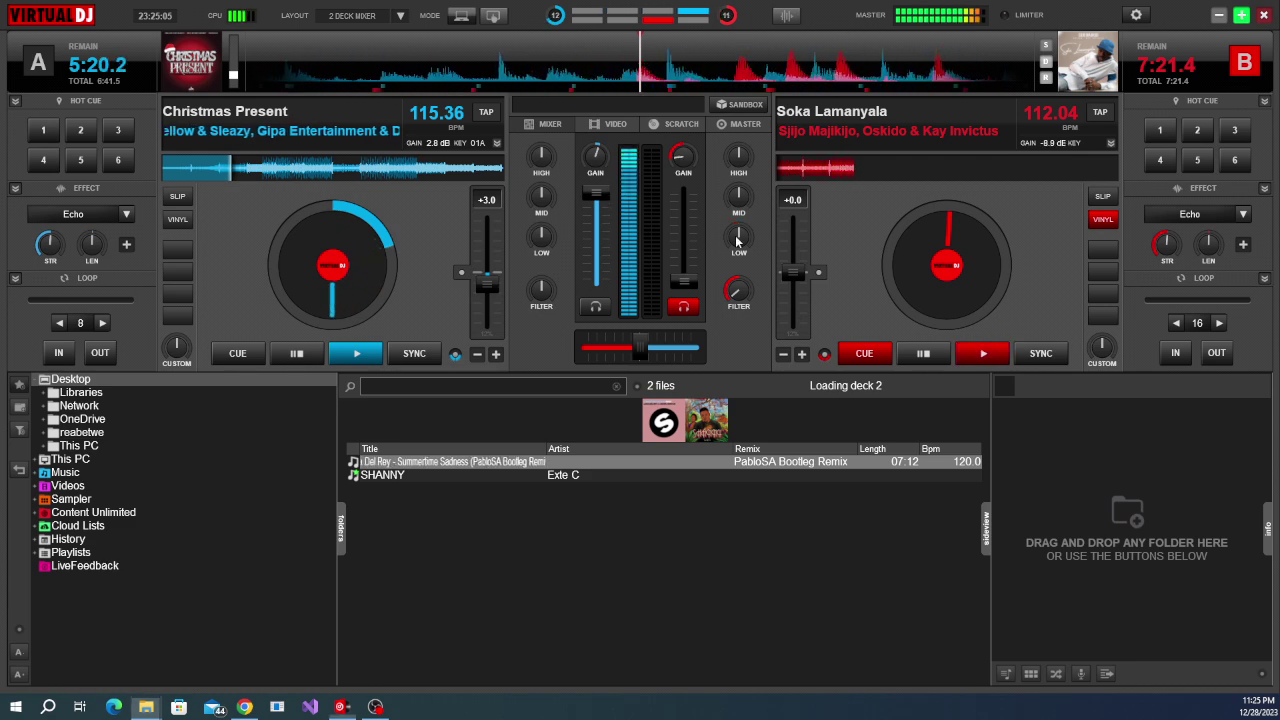
left_click_drag(737, 290, 737, 296)
double_click(737, 293)
double_click(681, 157)
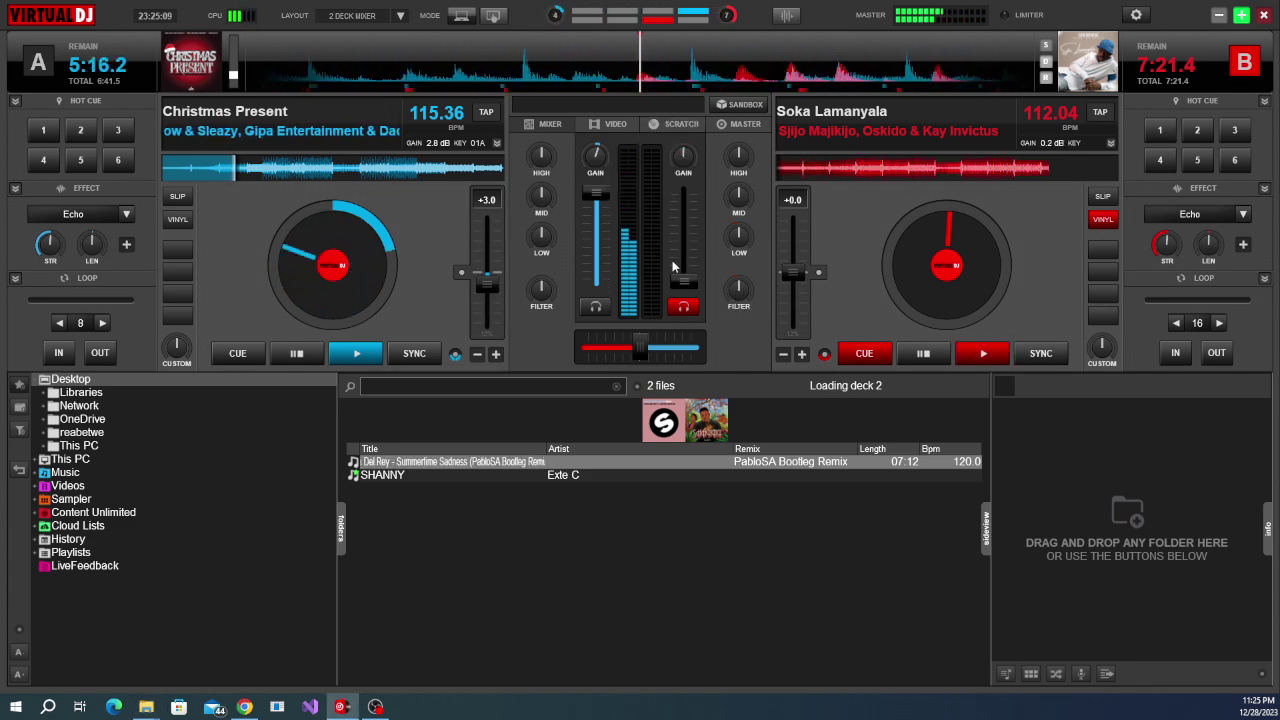
Hold Soka Lamanyala in a 16-beat loop on deck B and gradually bring its volume fader up to 38%.
left_click(1207, 322)
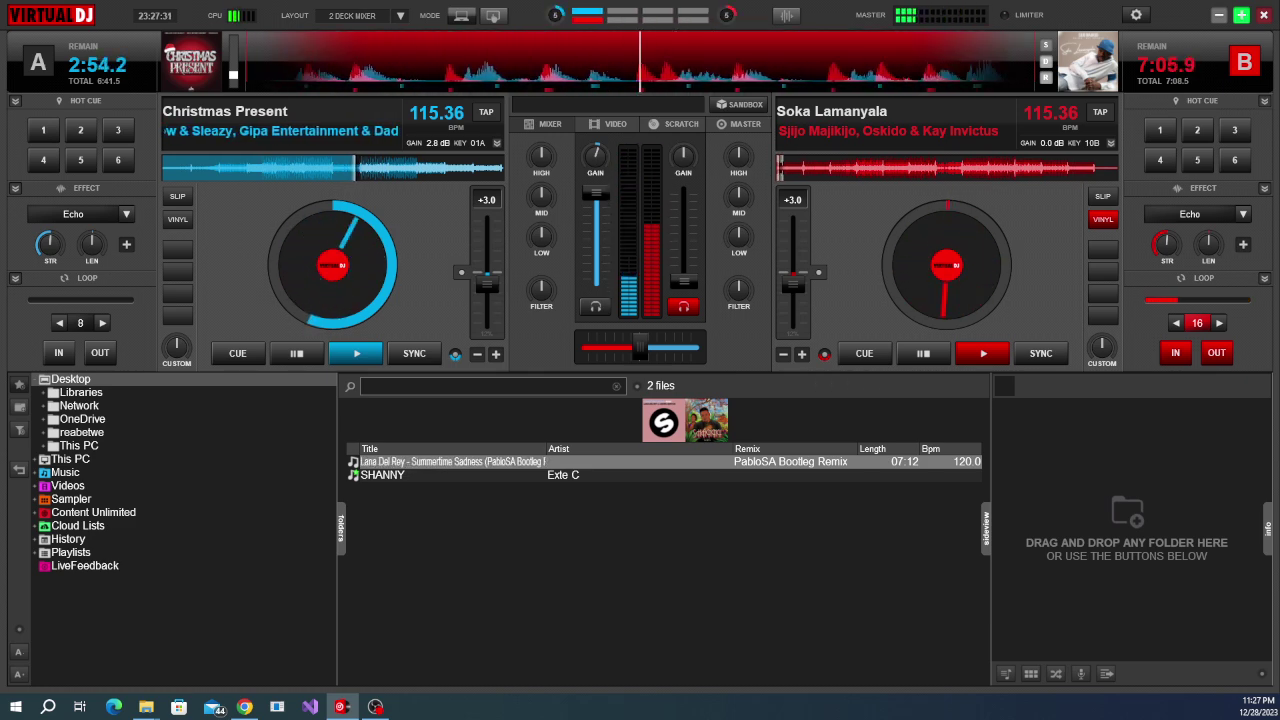
mouse_move(677, 286)
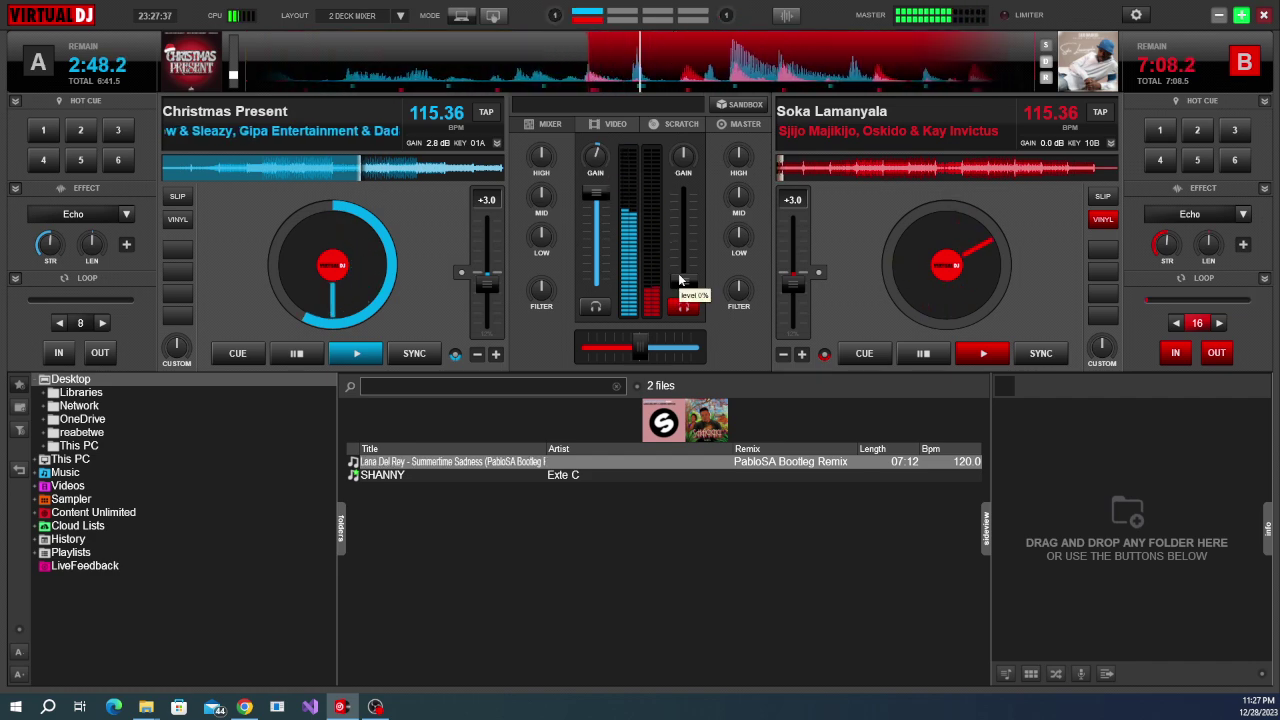
scroll(680, 280, "up", 2)
scroll(678, 273, "up", 1)
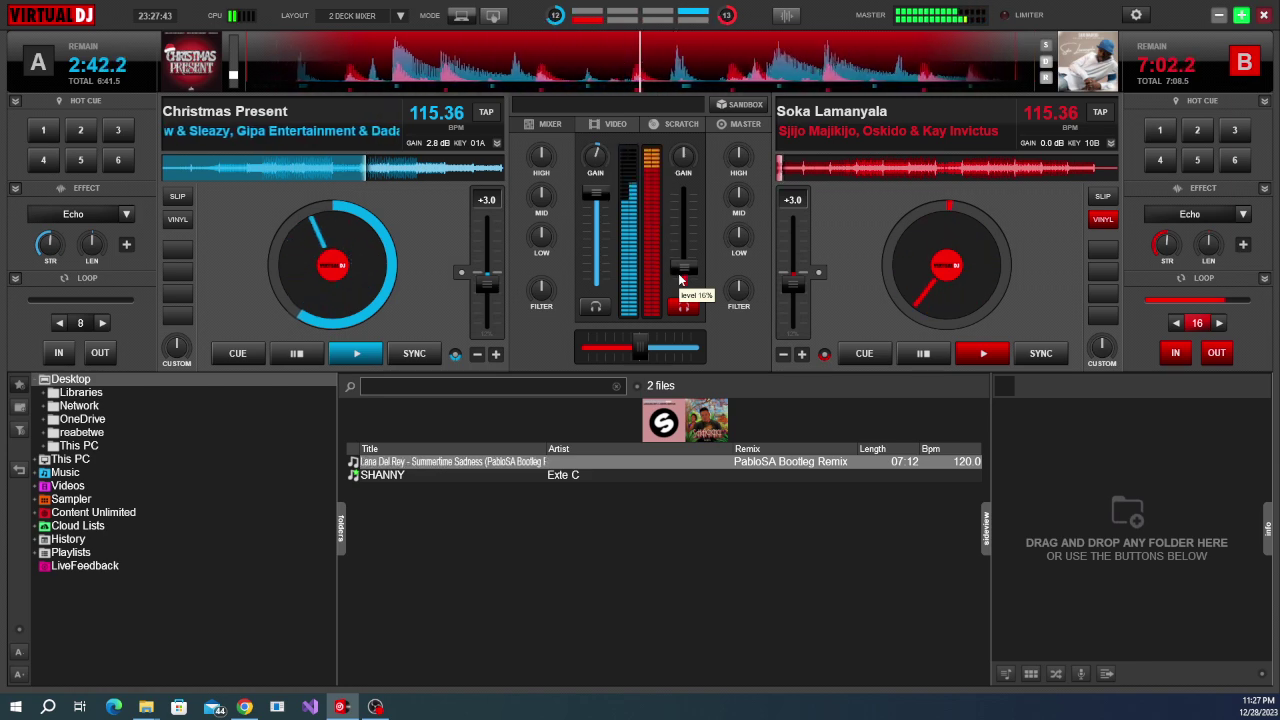
scroll(678, 273, "up", 1)
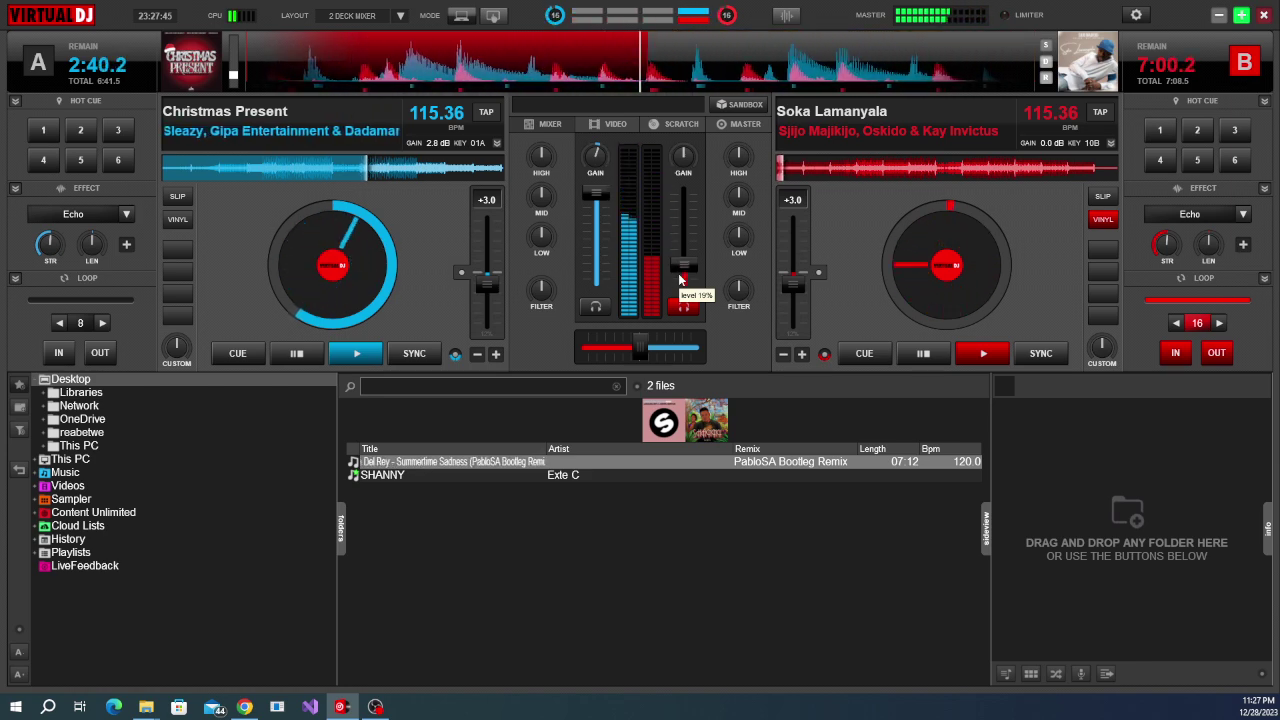
scroll(679, 280, "up", 1)
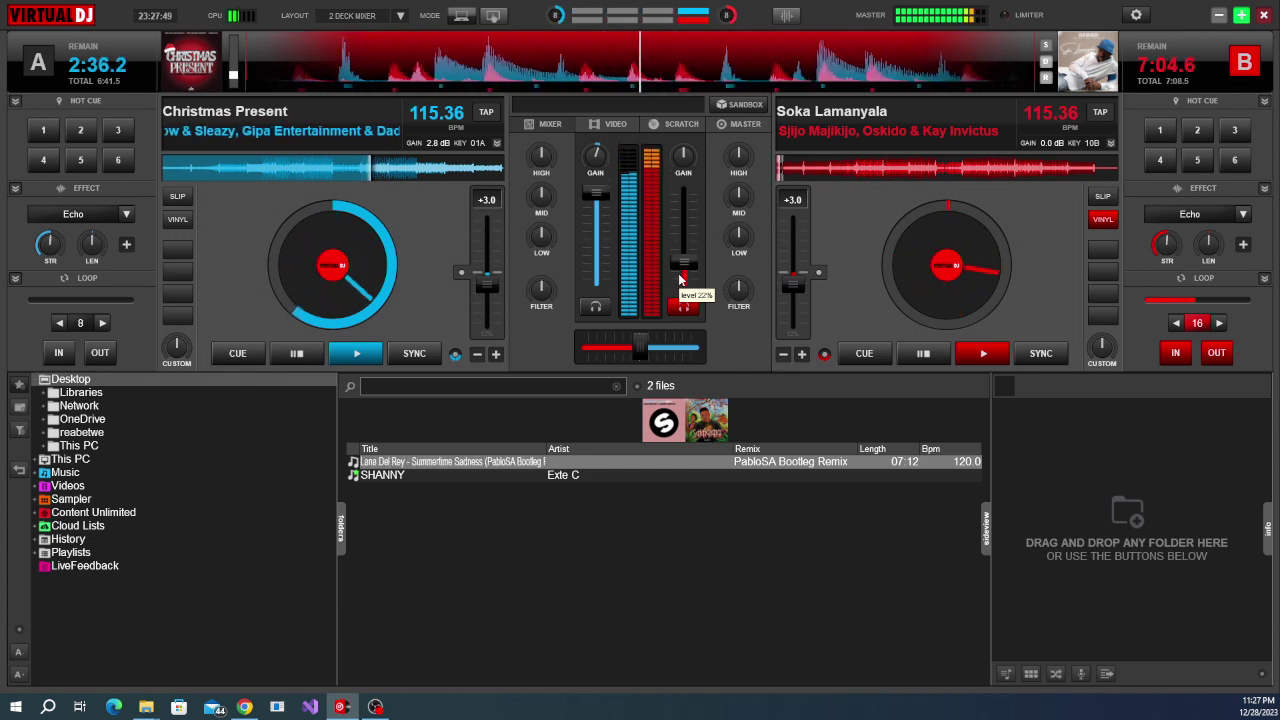
scroll(679, 280, "up", 2)
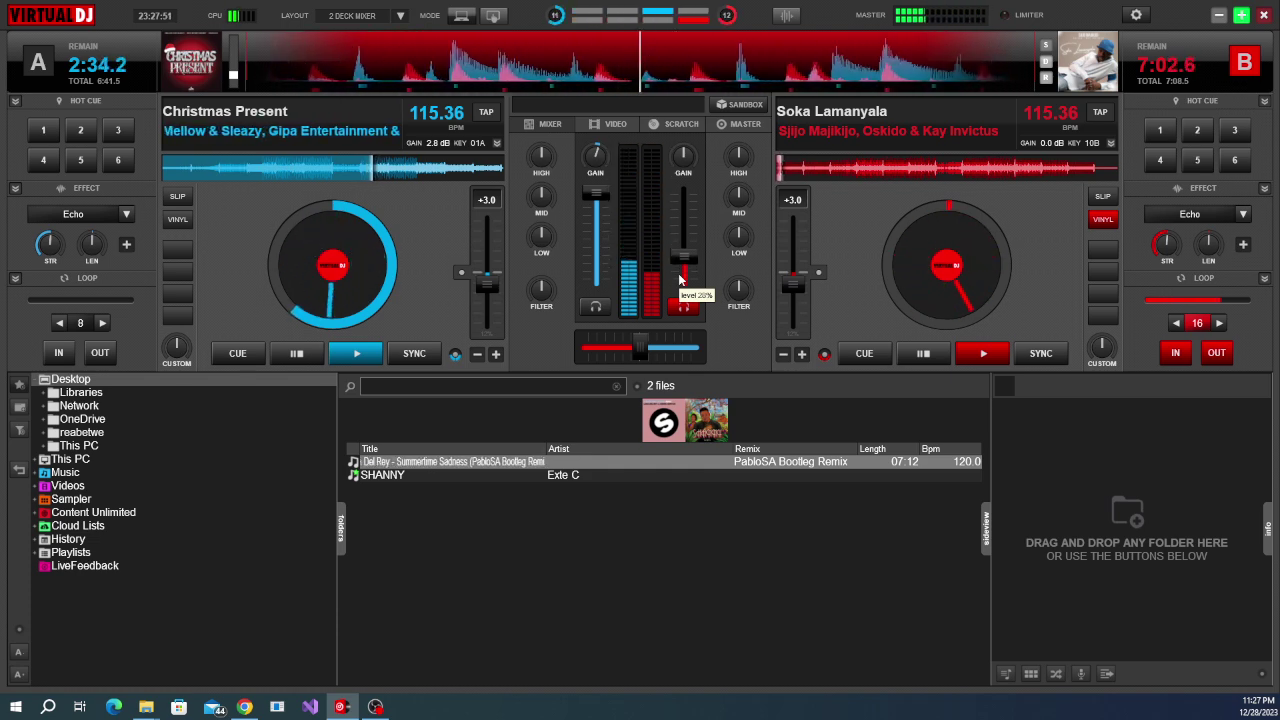
scroll(679, 280, "up", 1)
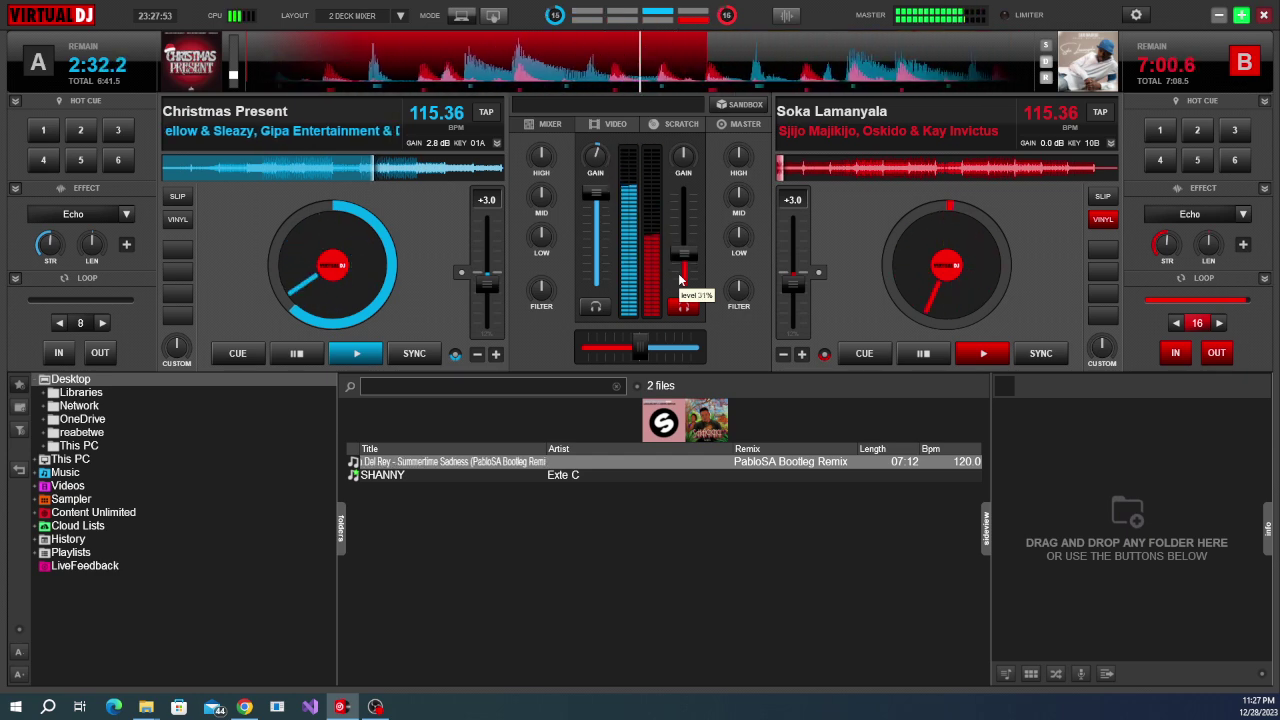
scroll(679, 280, "up", 2)
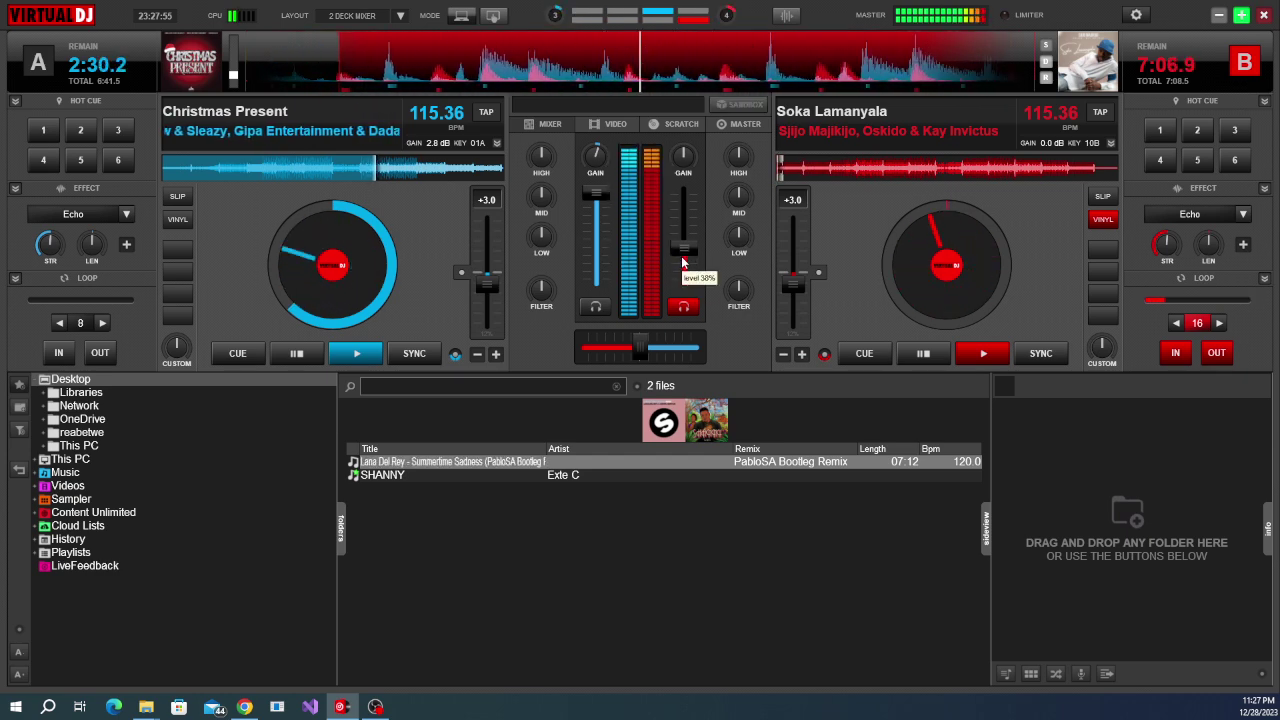
Raise deck B's volume fader through 44% and 56% to about 60%, and cut deck A's low EQ past 44%.
scroll(683, 262, "up", 2)
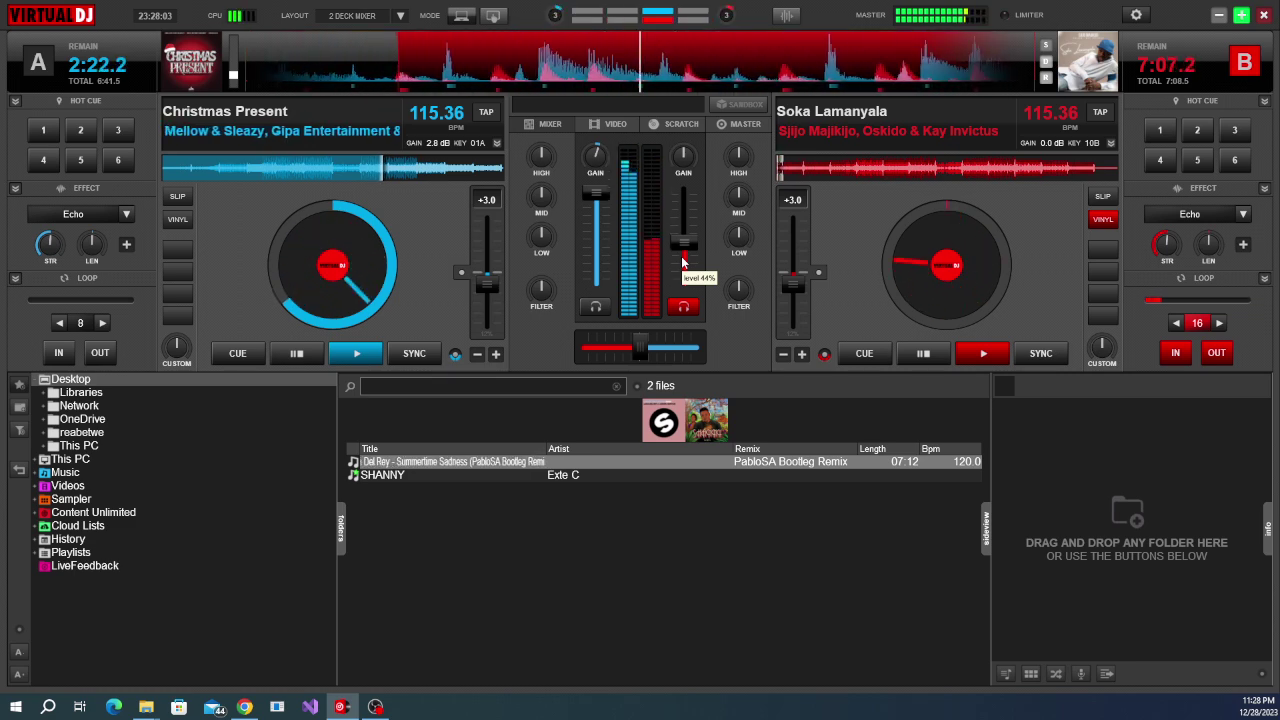
scroll(681, 256, "up", 1)
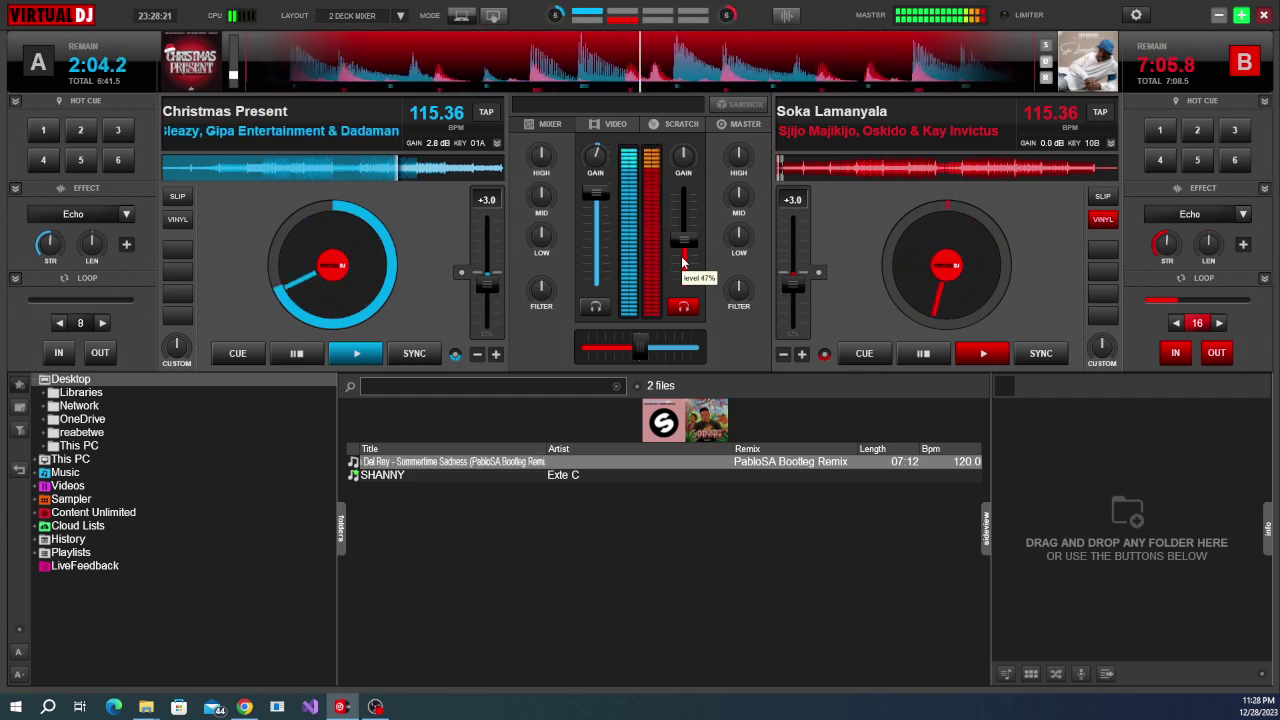
scroll(681, 256, "up", 3)
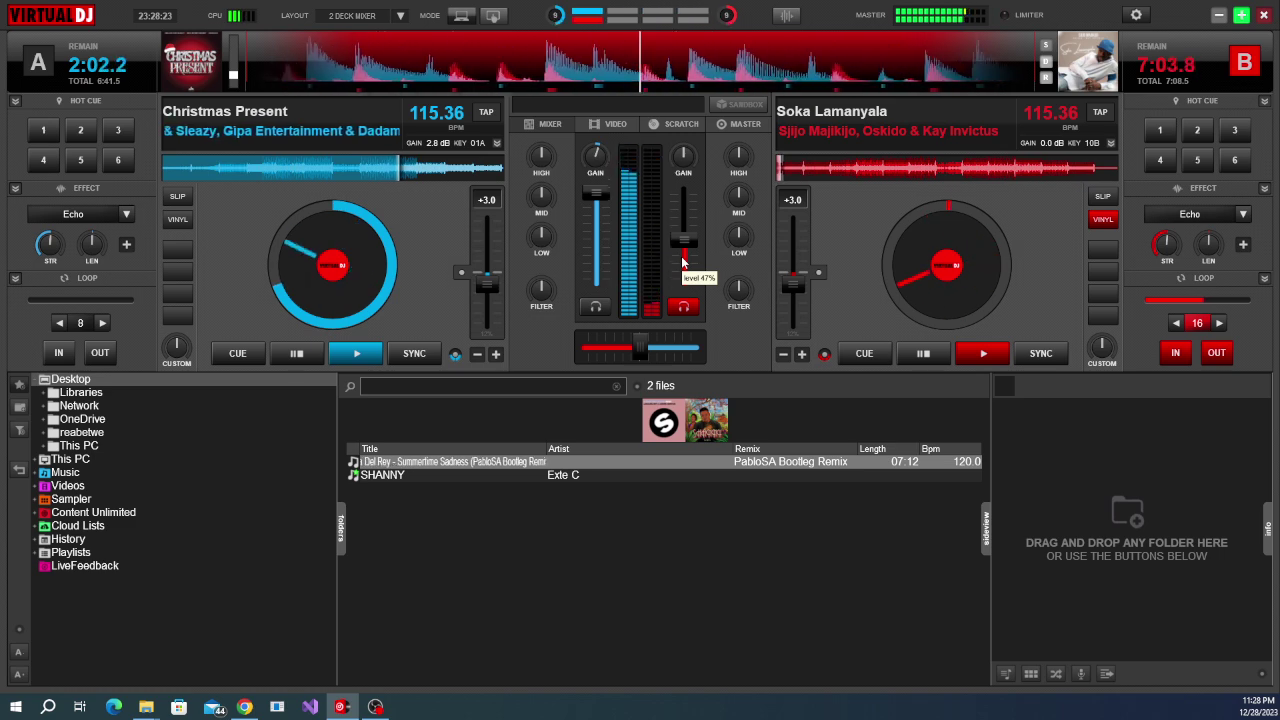
scroll(681, 256, "up", 1)
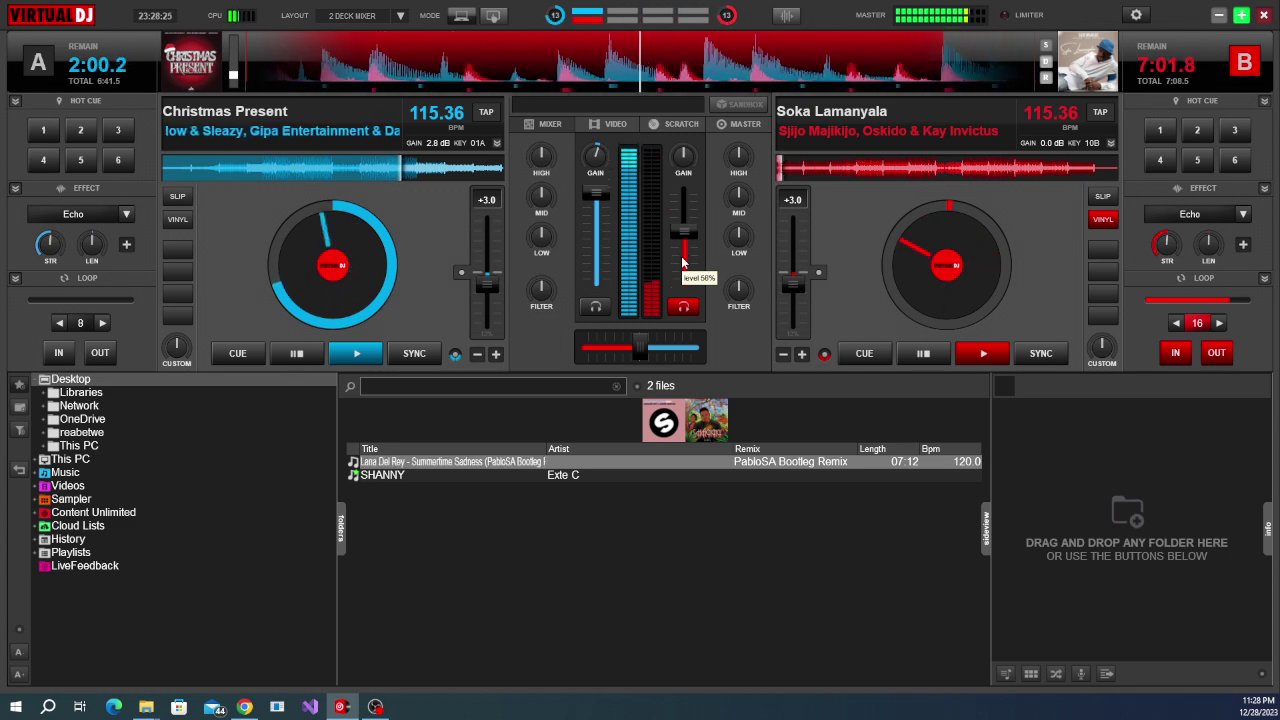
scroll(540, 240, "down", 2)
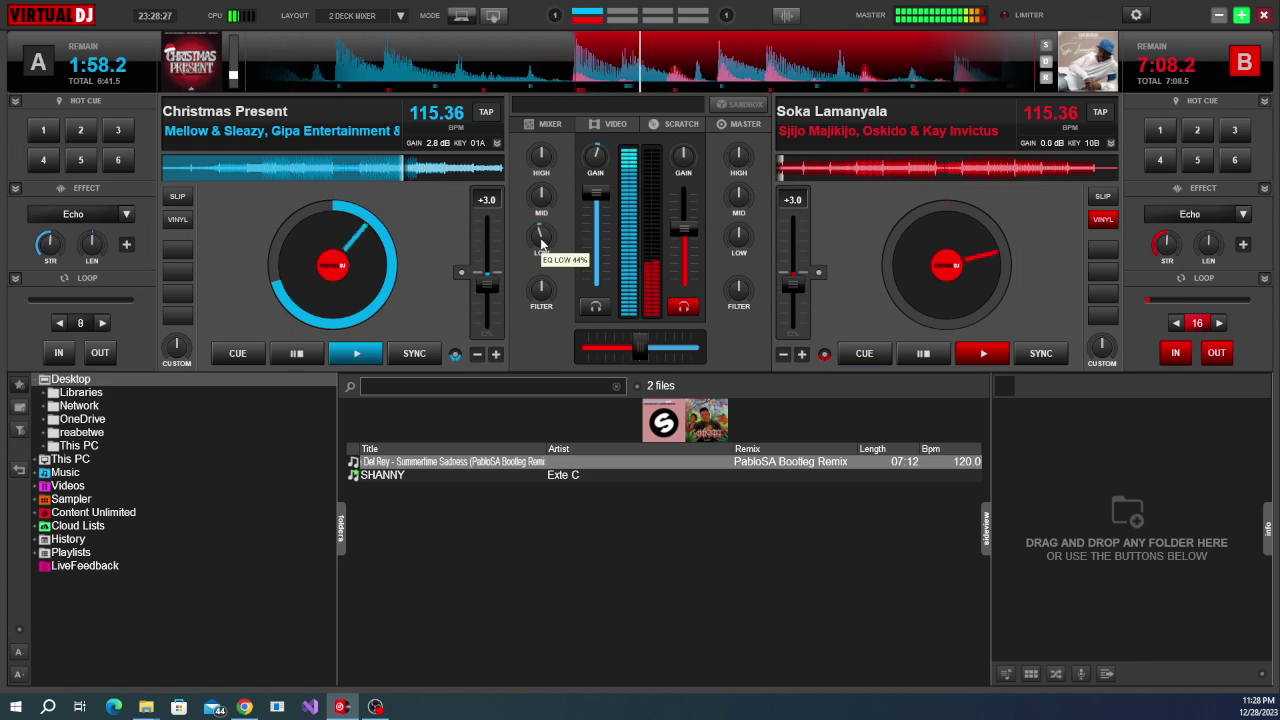
scroll(540, 240, "down", 3)
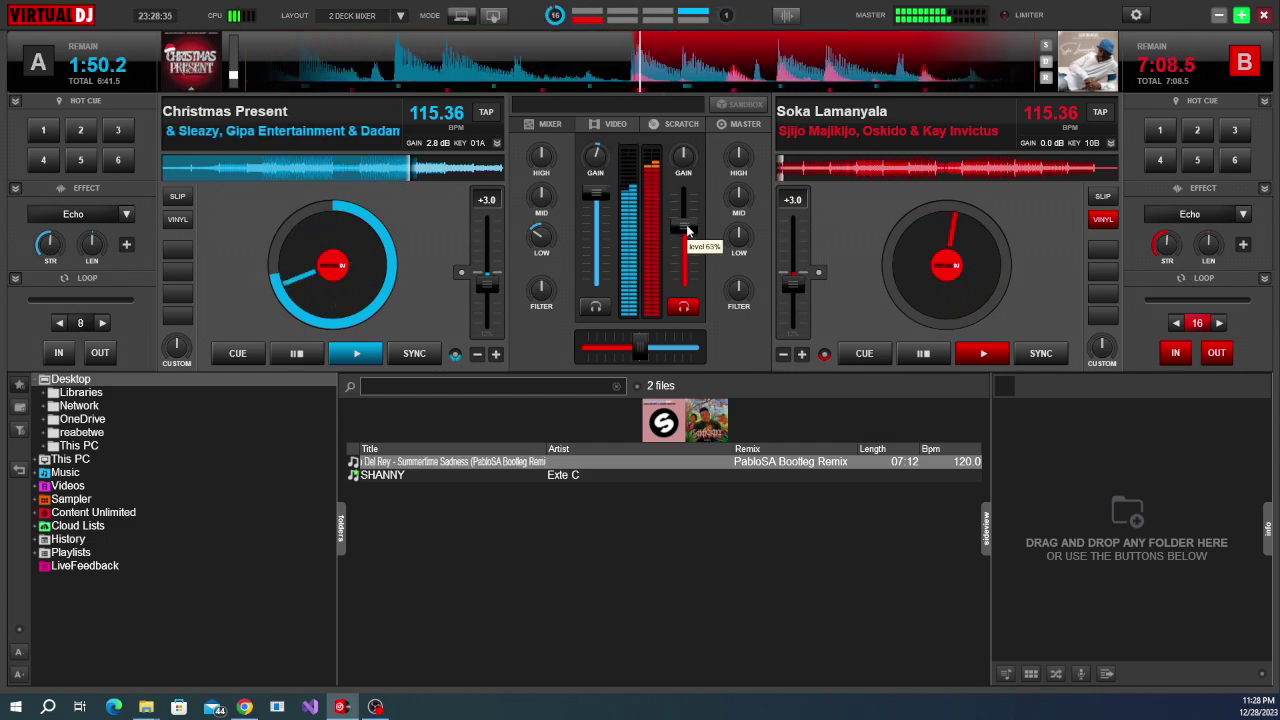
Release deck B's 16-beat loop and ease its volume fader back to 44%.
left_click_drag(687, 231, 687, 226)
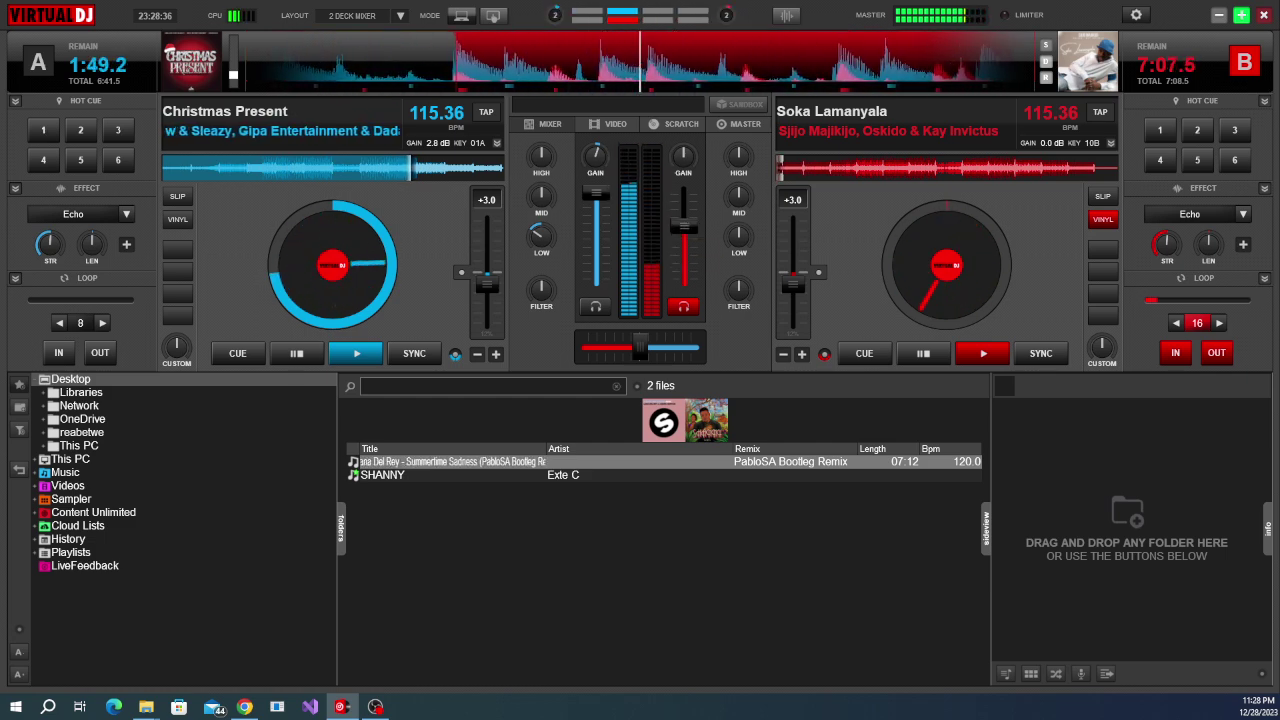
left_click(1197, 322)
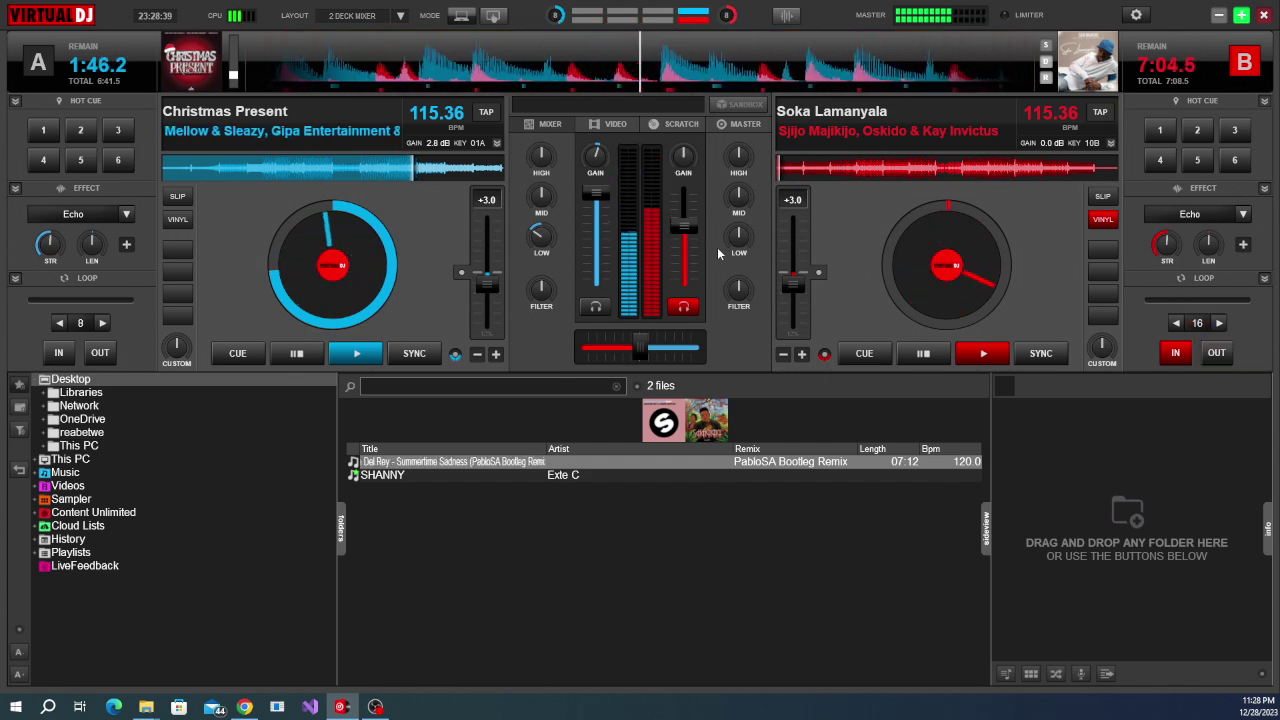
left_click_drag(687, 227, 688, 235)
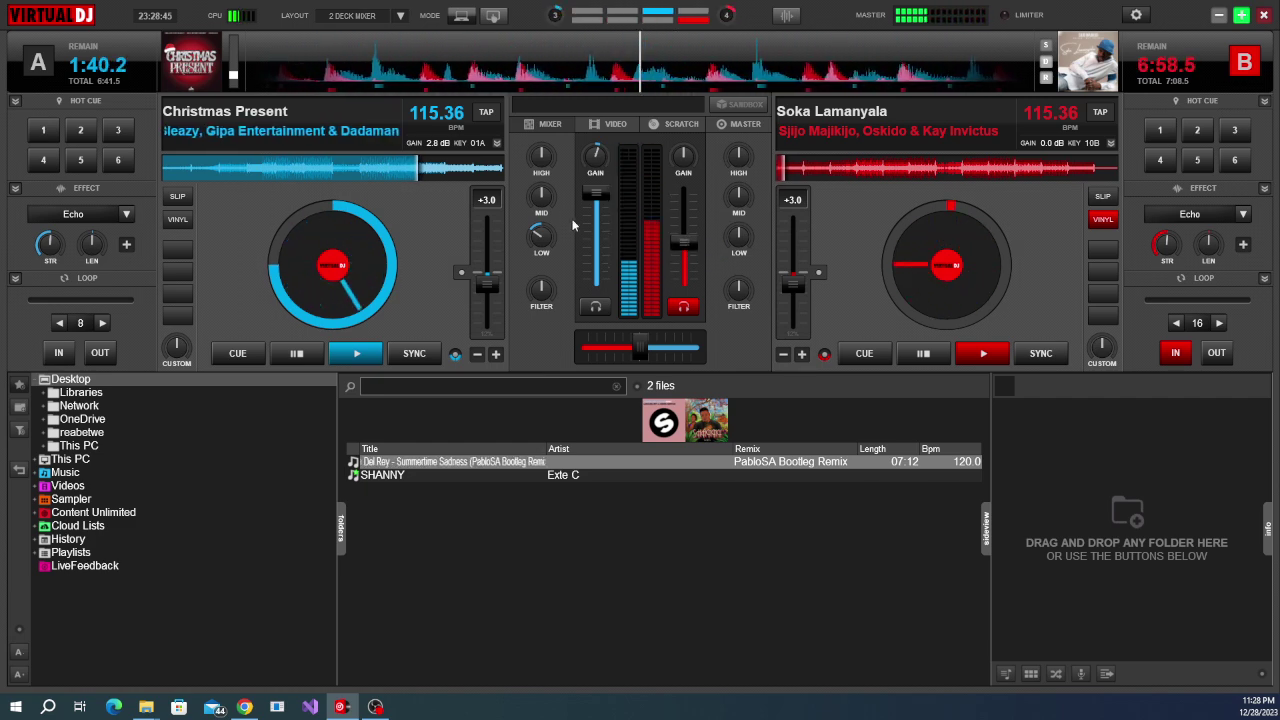
Lift deck A's low EQ to 41%, cut it again, and raise deck B's volume fader to 53%.
scroll(538, 236, "up", 3)
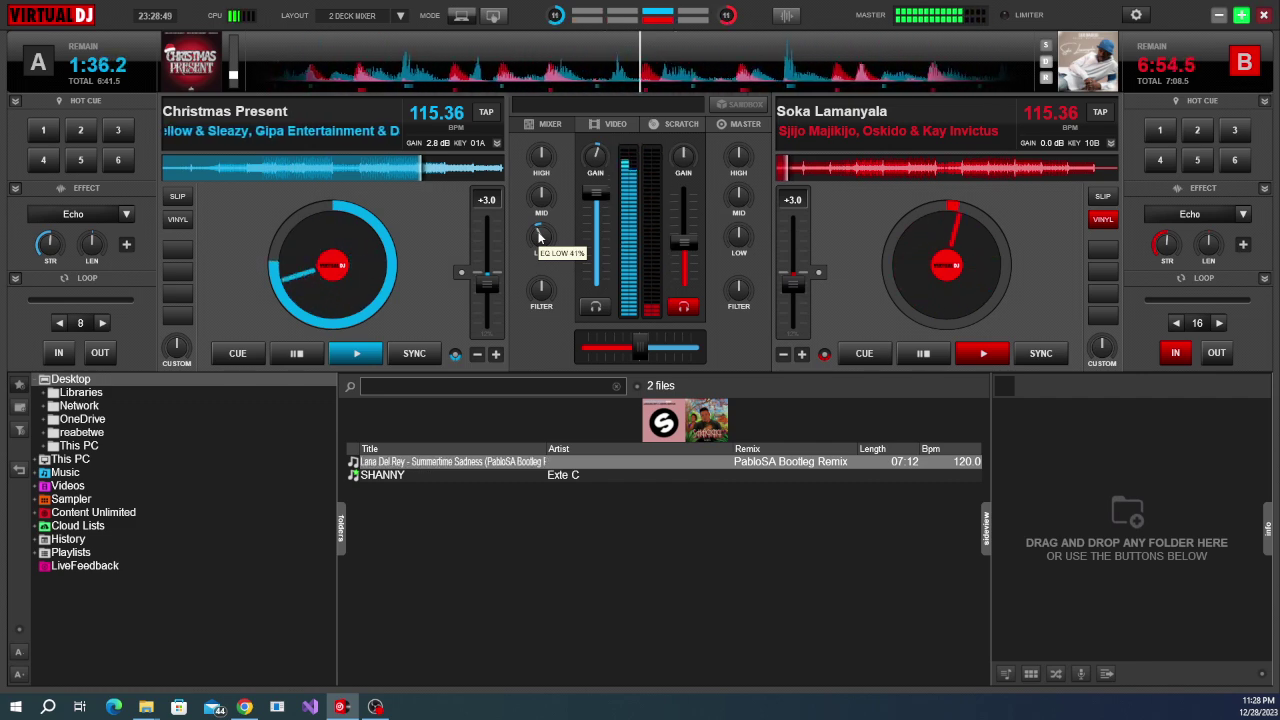
scroll(538, 236, "down", 3)
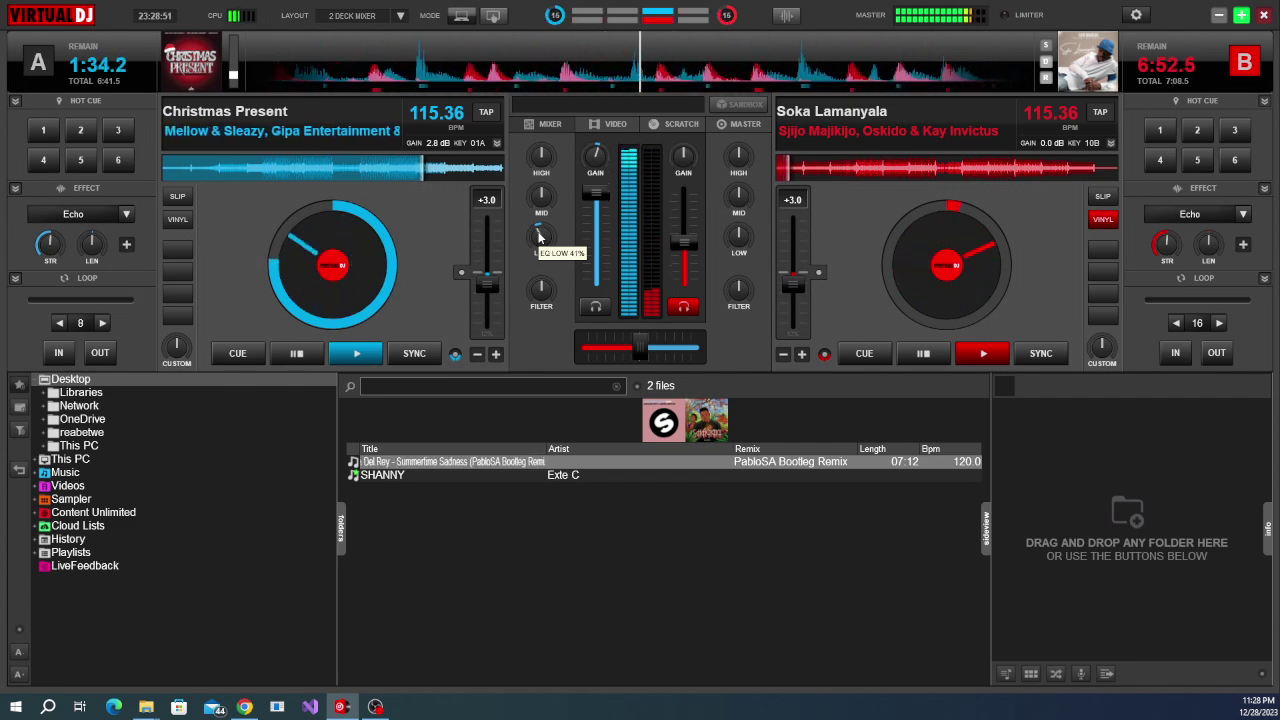
scroll(538, 236, "up", 4)
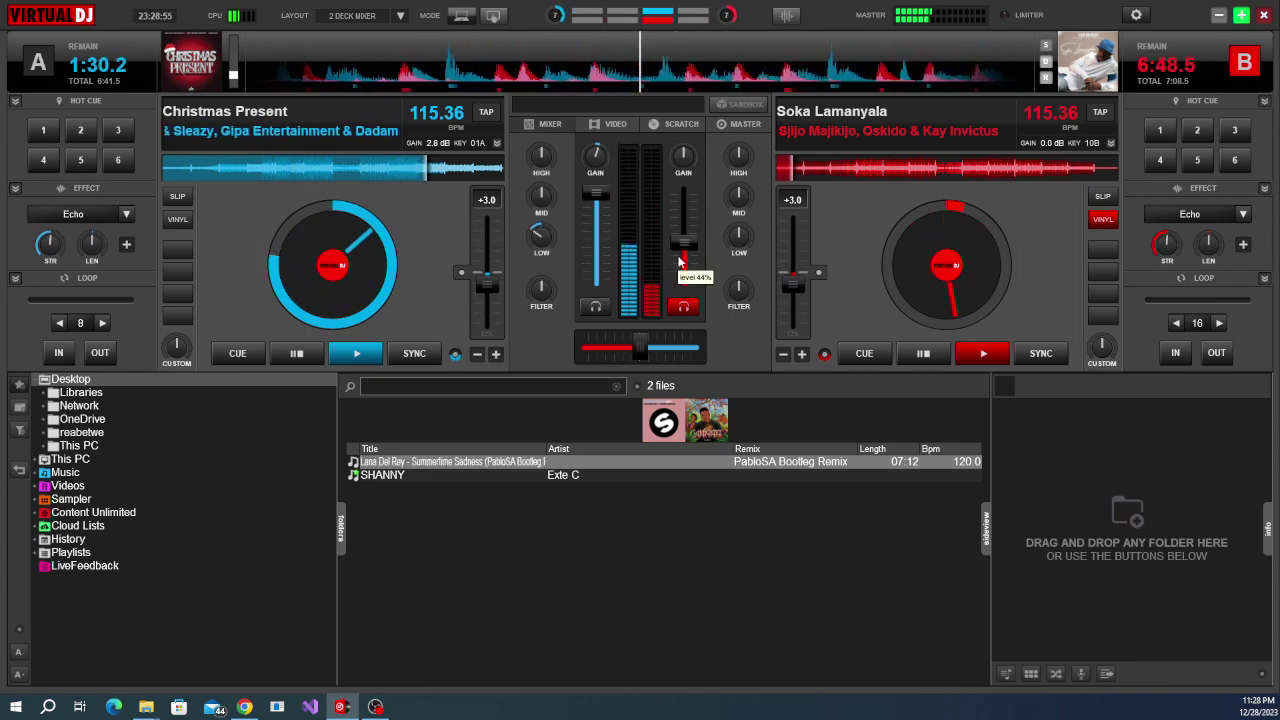
mouse_move(681, 246)
scroll(681, 246, "up", 9)
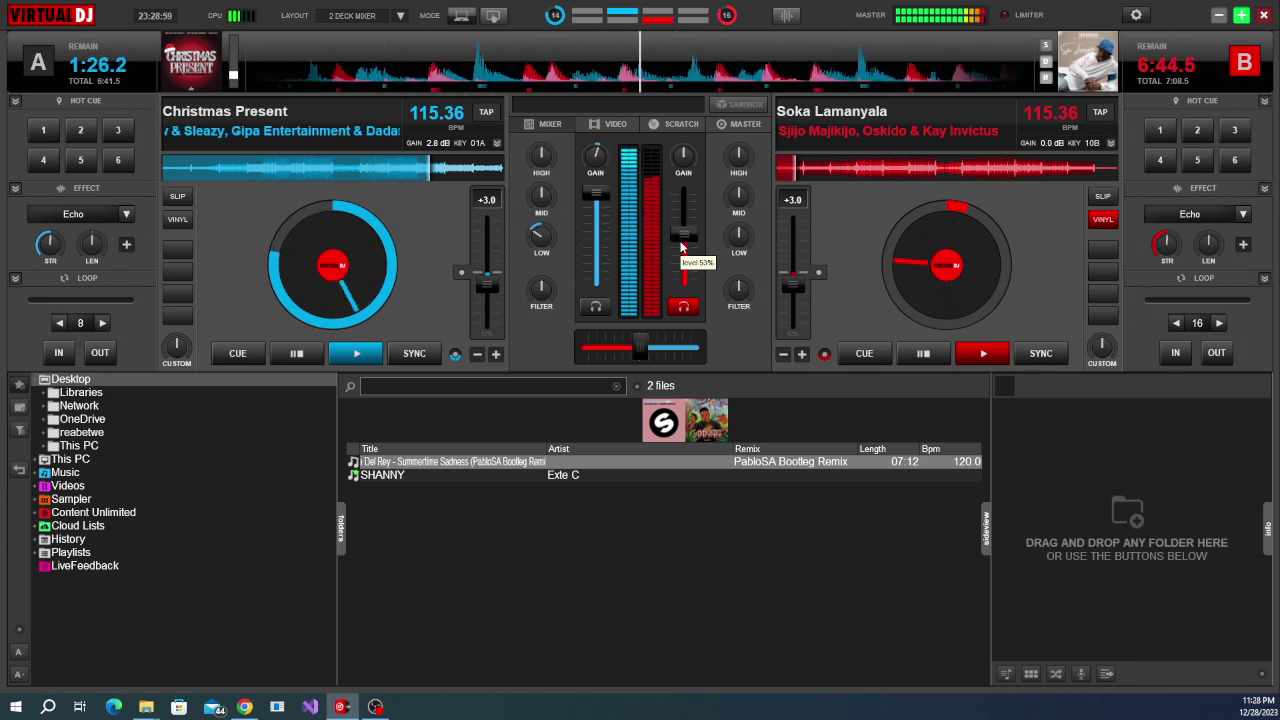
Bring deck A's low EQ back up through 41% to near neutral and pull deck B's volume fader down to zero.
scroll(681, 246, "down", 5)
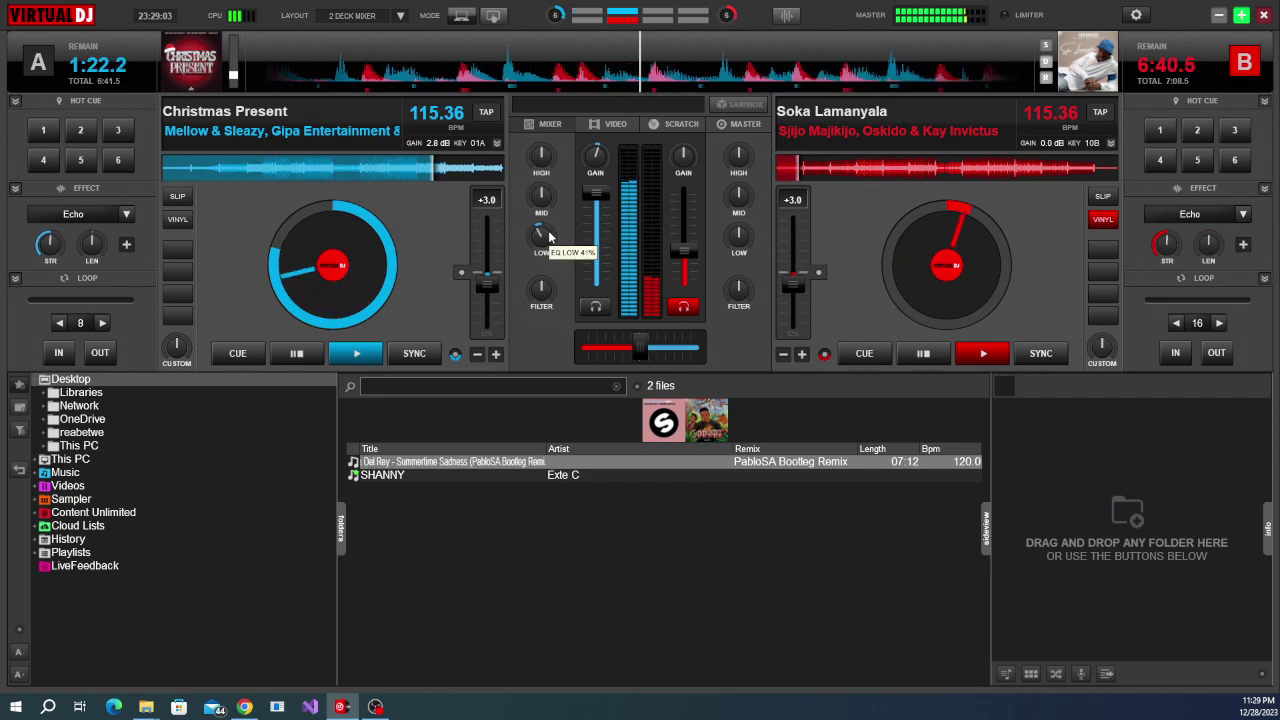
scroll(675, 252, "down", 5)
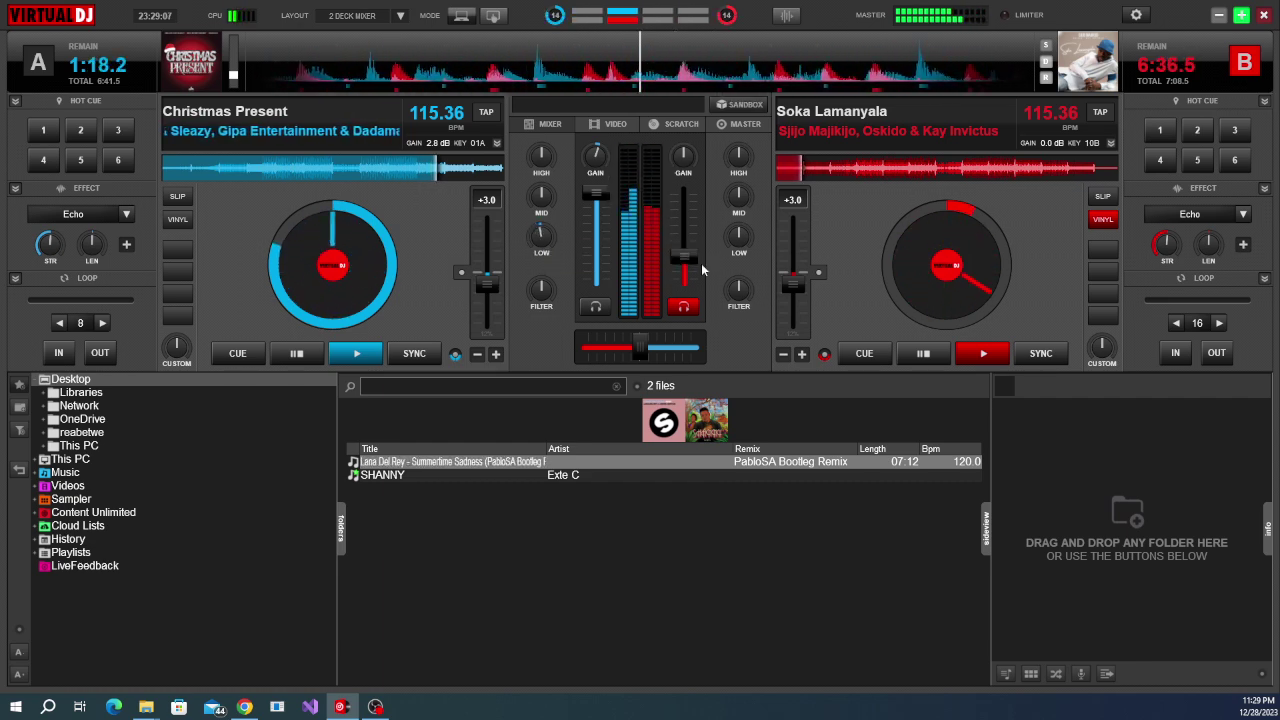
scroll(687, 266, "down", 2)
scroll(687, 268, "down", 3)
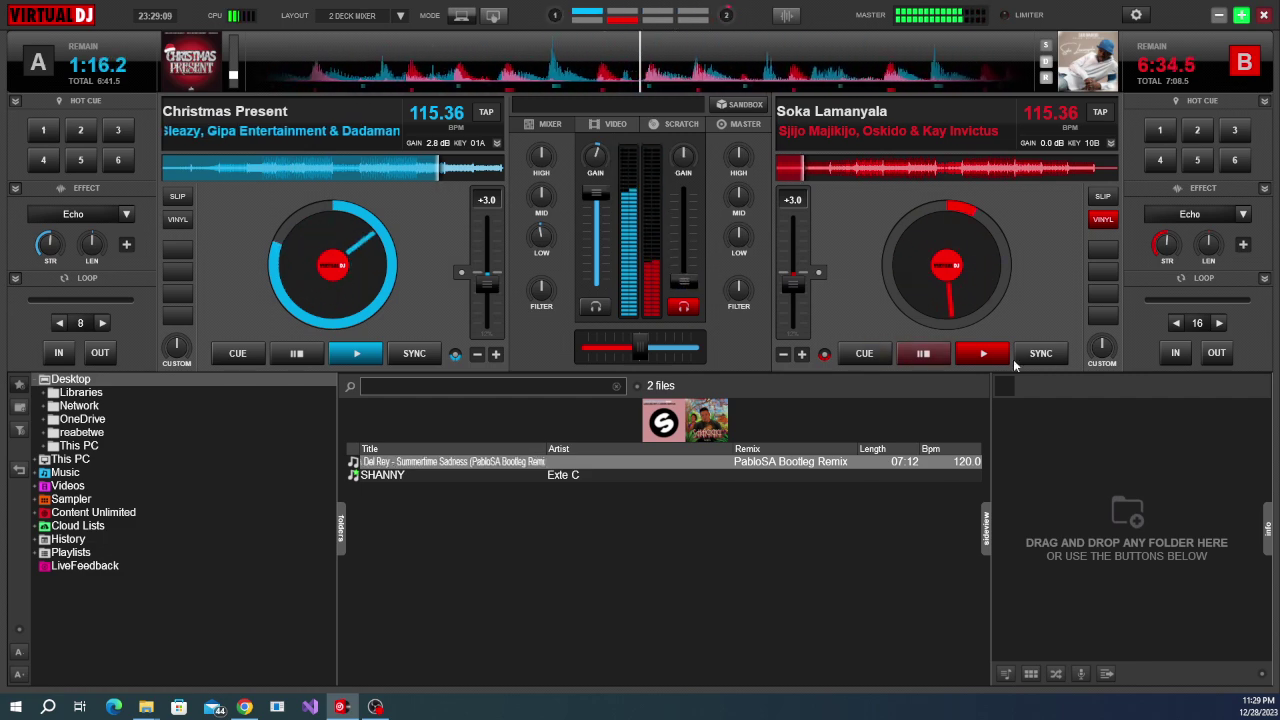
Restart deck B from its starting cue with the 16-beat loop engaged and raise its volume fader partway.
left_click(925, 354)
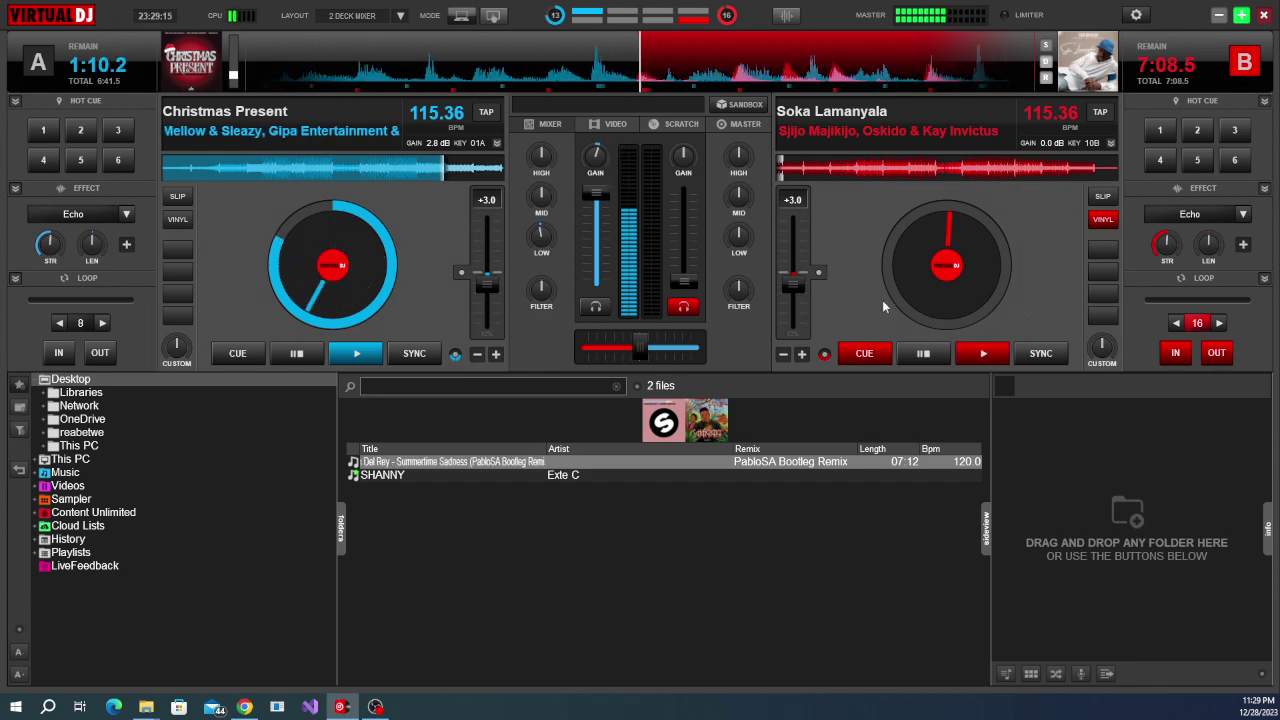
key("space")
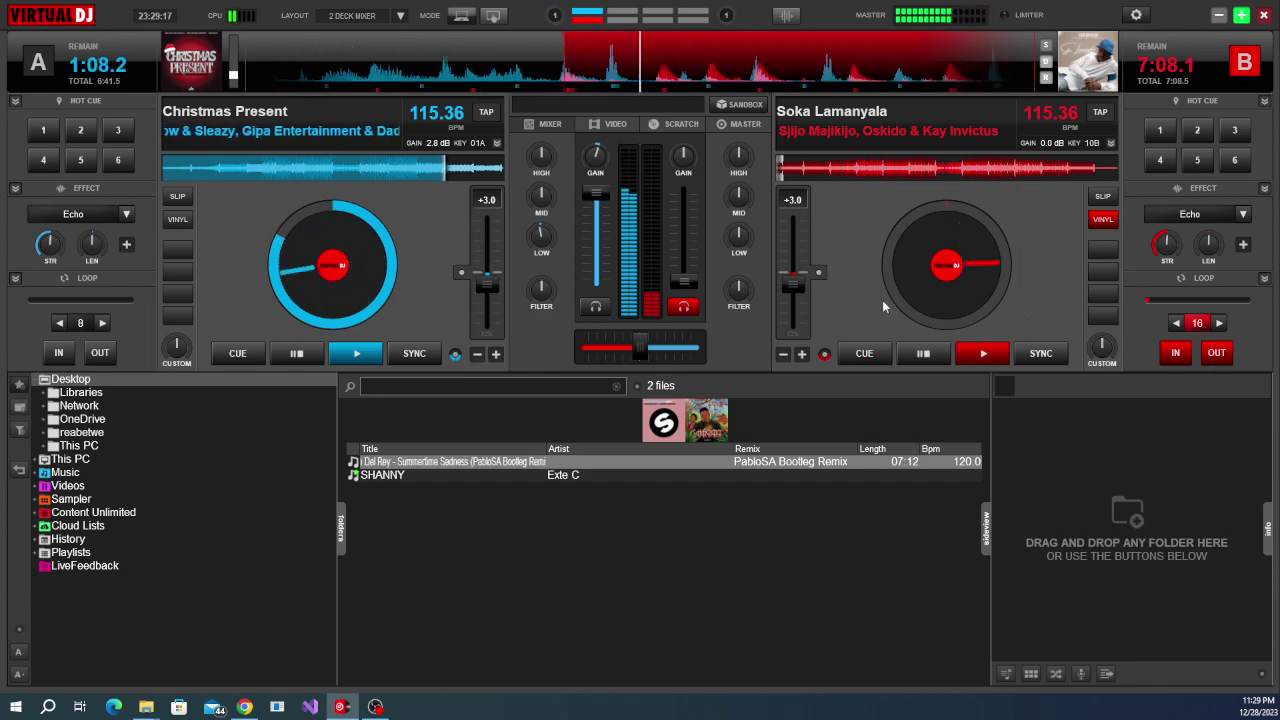
left_click_drag(684, 281, 686, 254)
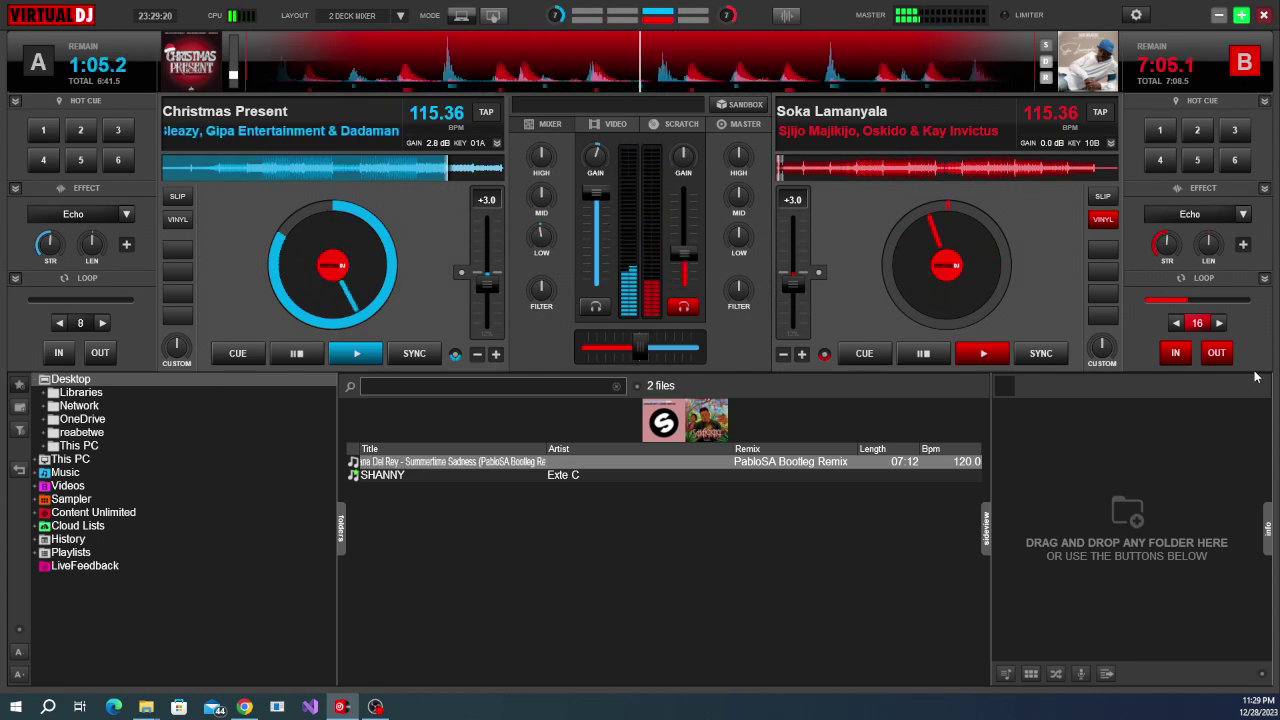
Release deck B's 16-beat loop, raise its volume fader further and cut deck A's low EQ to 31%.
left_click(1199, 322)
scroll(690, 255, "up", 2)
scroll(690, 255, "up", 1)
scroll(538, 235, "down", 2)
scroll(697, 236, "up", 1)
scroll(697, 224, "up", 1)
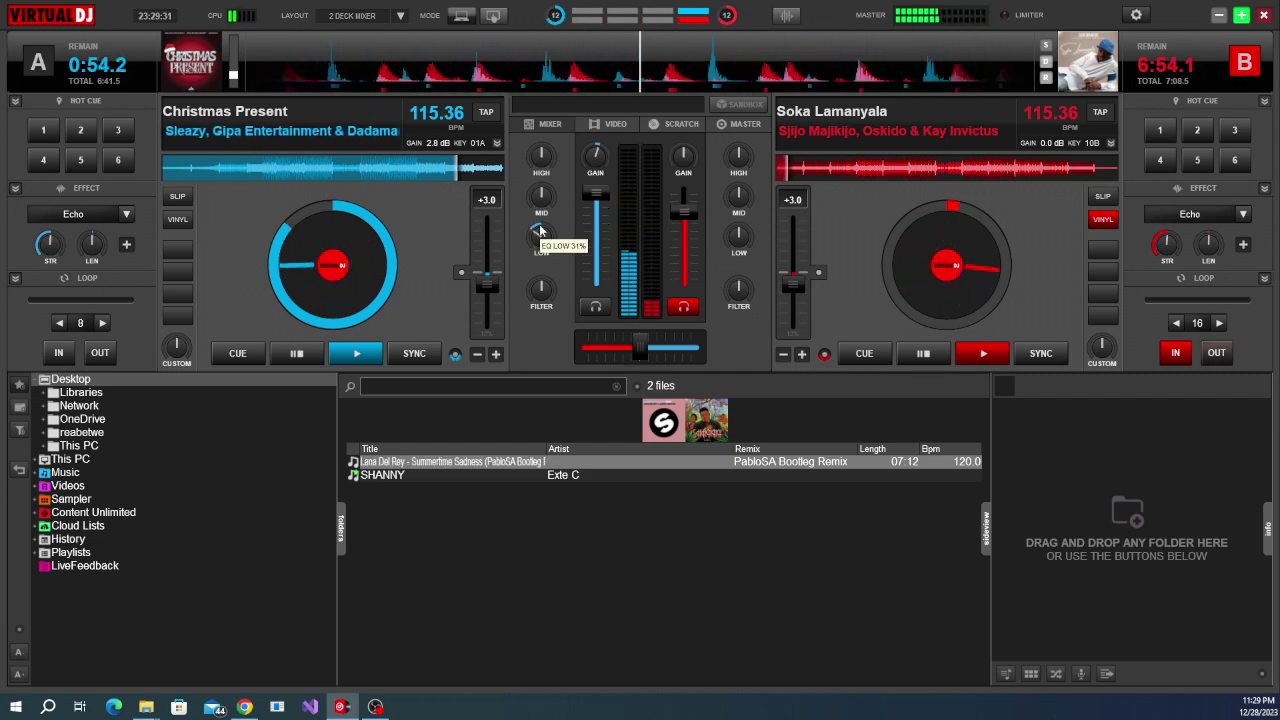
Bring deck B's volume fader up to full and cut deck A's low EQ to its minimum.
scroll(681, 206, "up", 1)
scroll(537, 238, "down", 1)
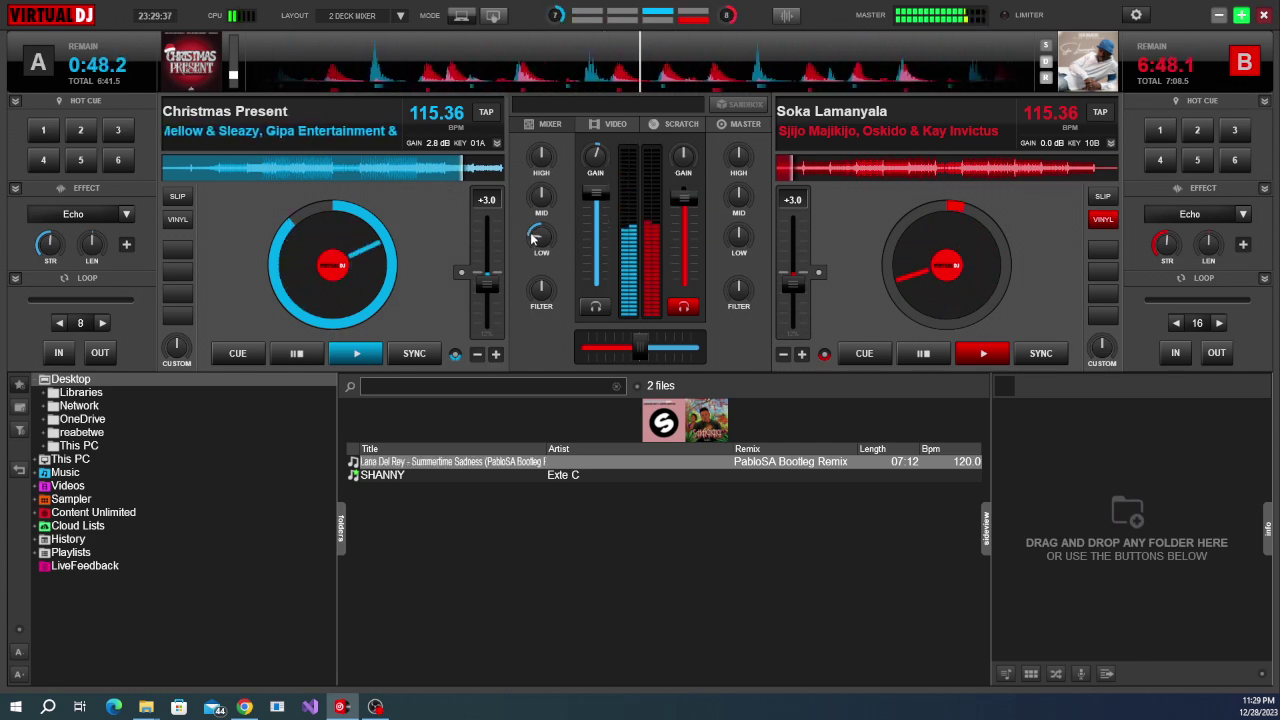
scroll(537, 238, "up", 2)
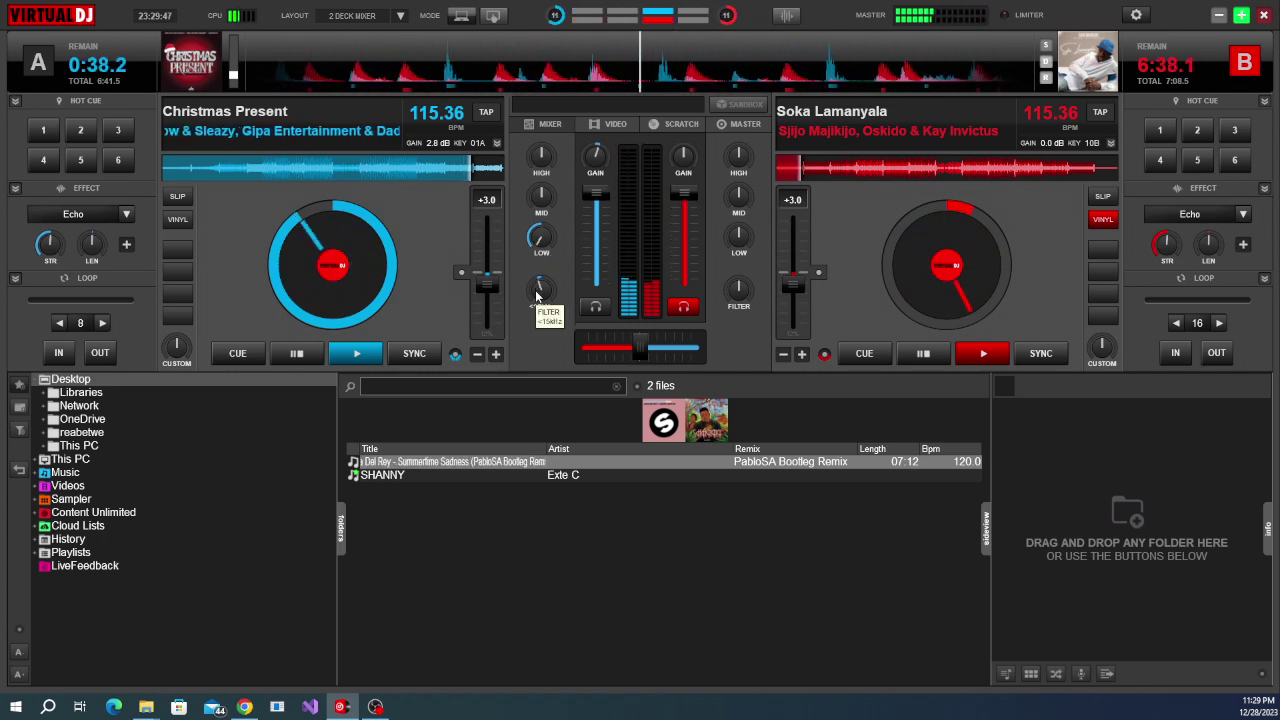
Sweep deck A's filter down through 7.2 kHz to its minimum and raise deck B's gain to 2.8 dB.
scroll(537, 296, "down", 3)
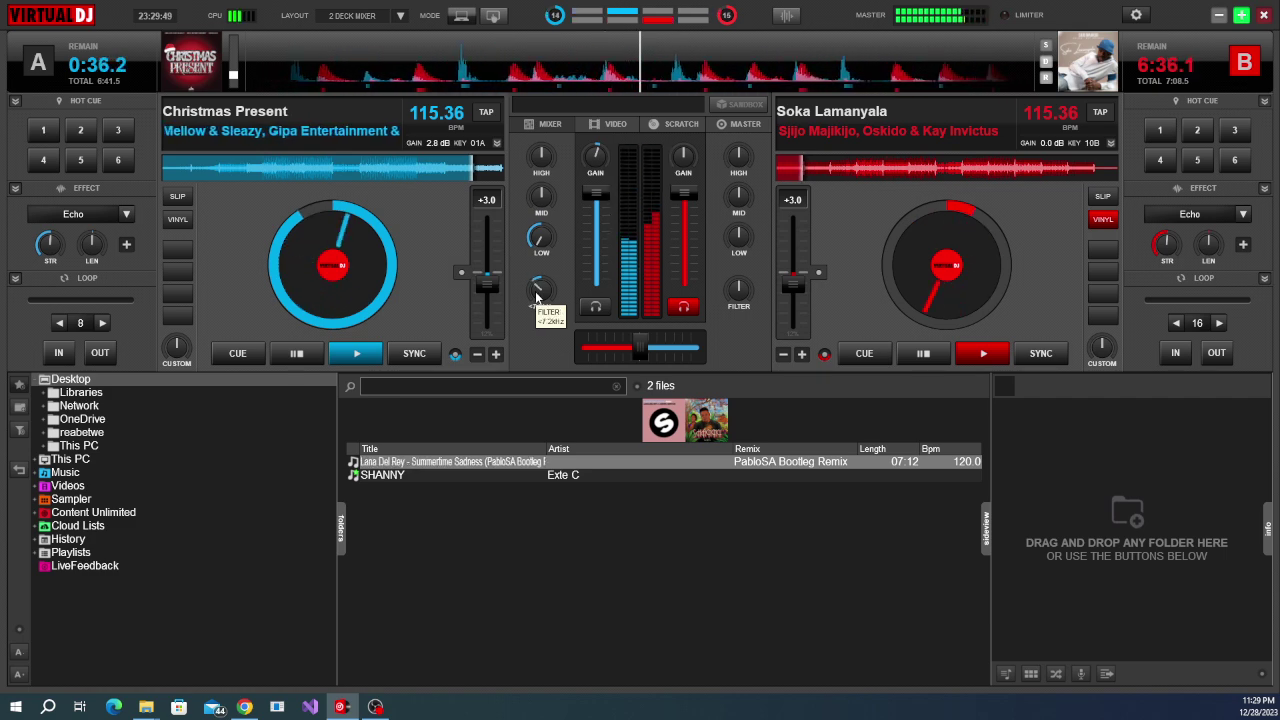
scroll(537, 297, "down", 2)
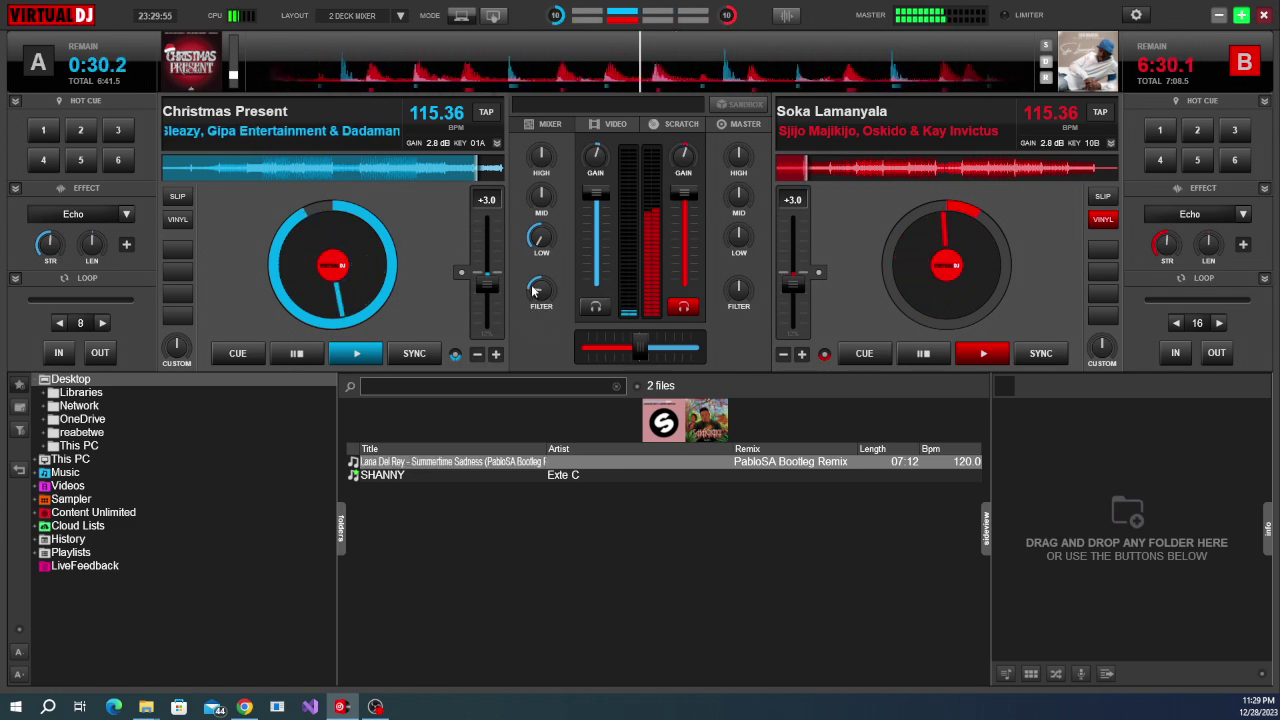
scroll(540, 290, "down", 3)
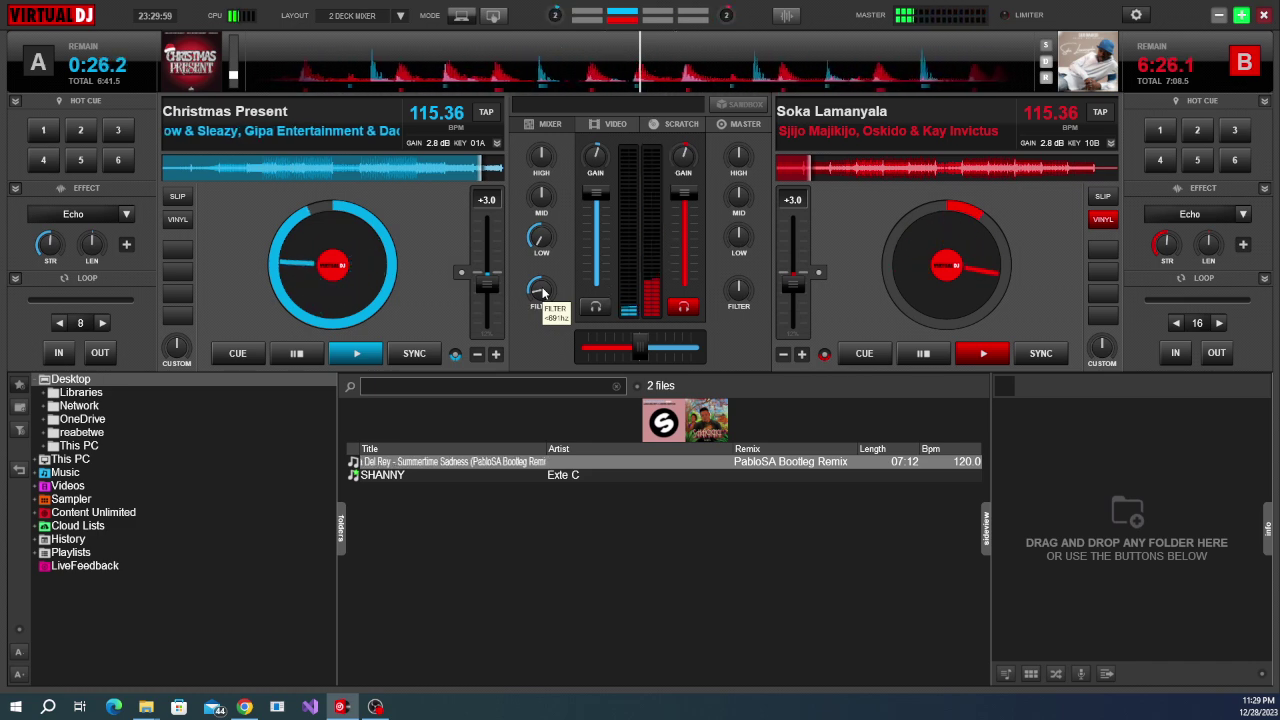
scroll(540, 290, "down", 2)
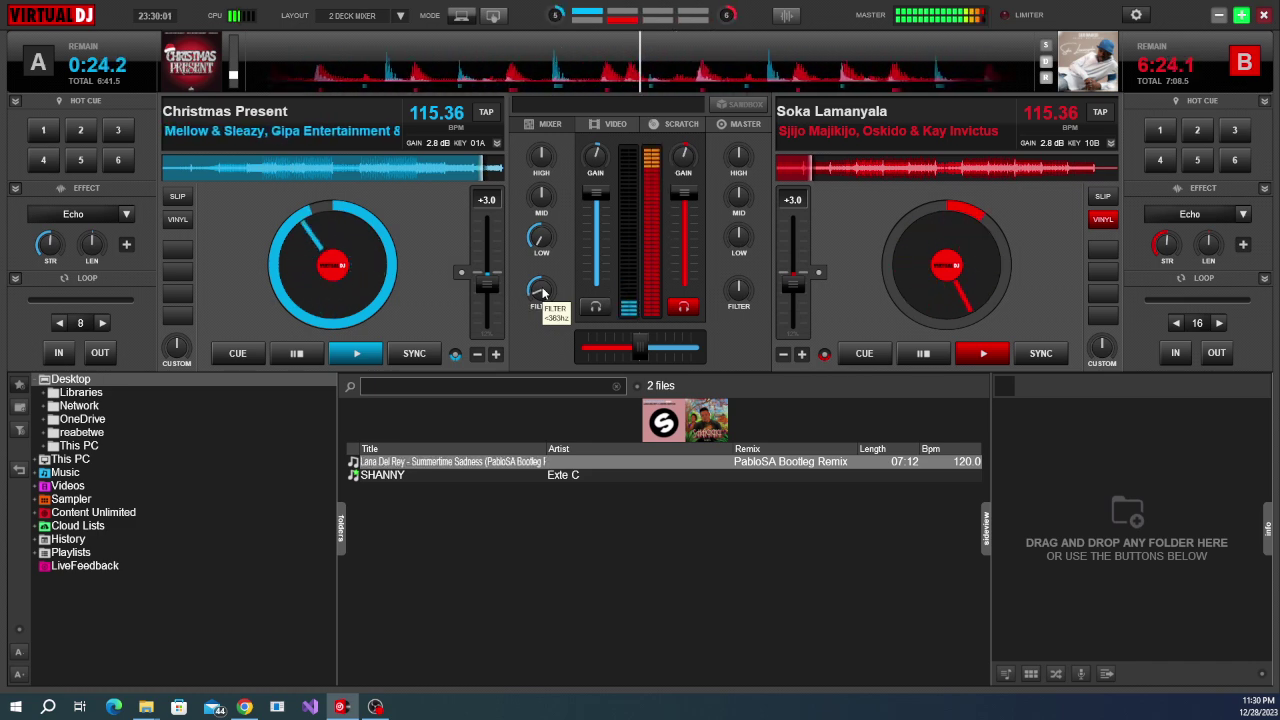
scroll(540, 290, "down", 2)
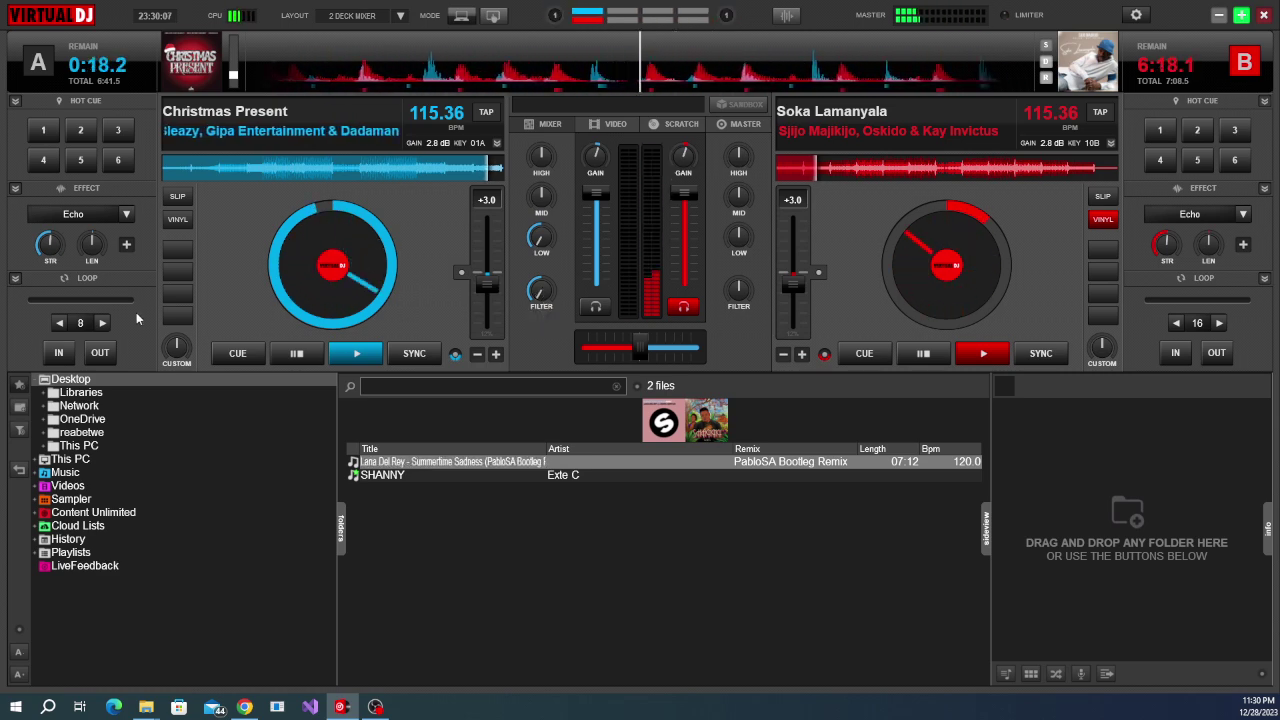
Engage an 8-beat loop on deck A and fade its volume through 75% and 66% to zero.
left_click(80, 324)
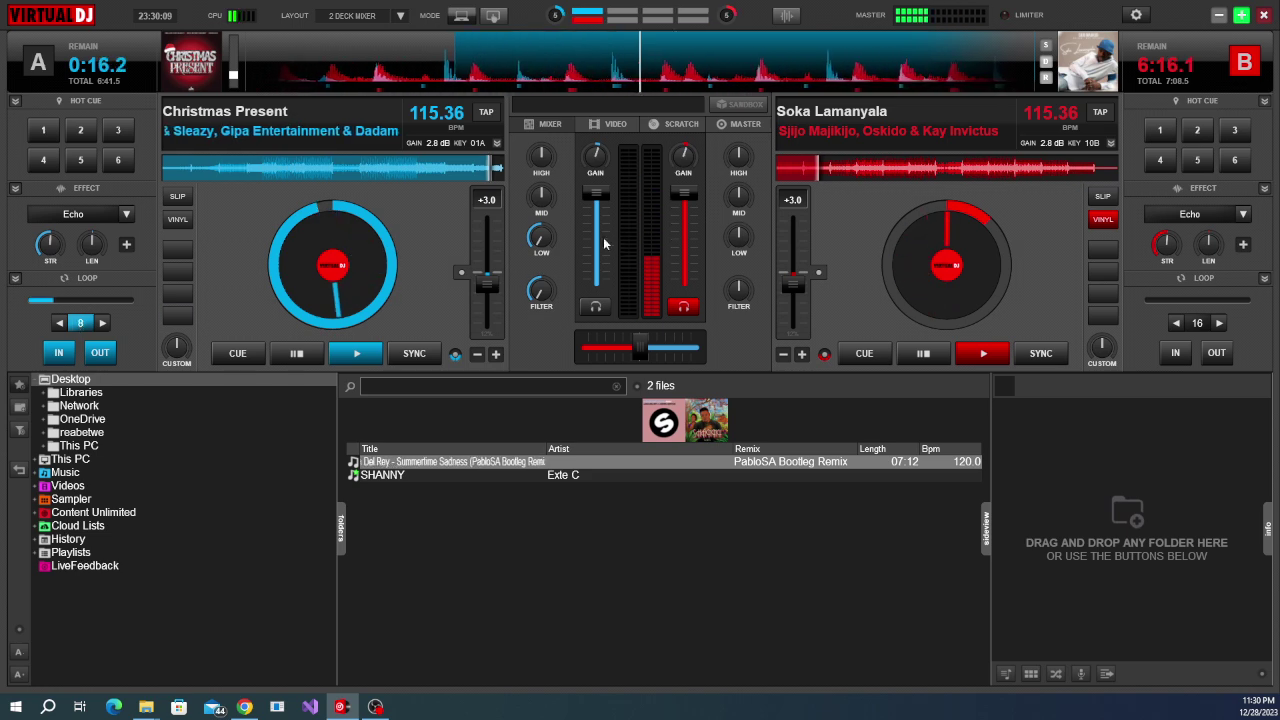
scroll(594, 255, "down", 4)
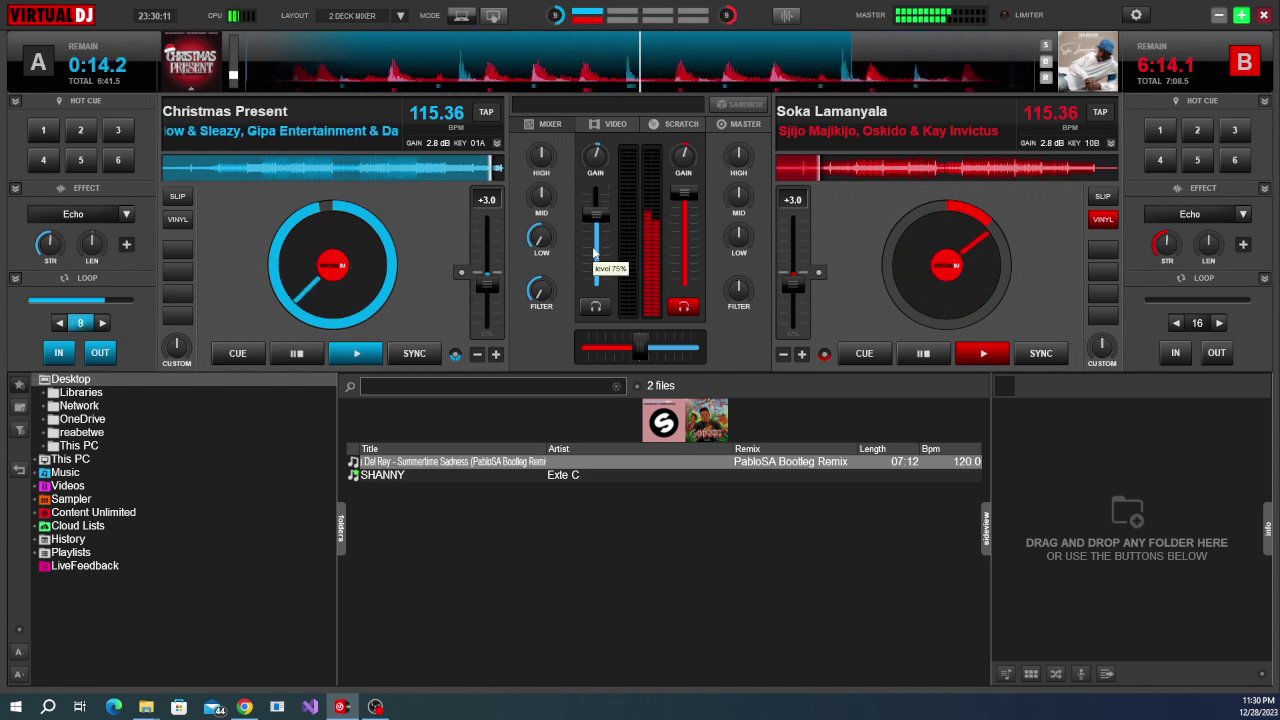
scroll(594, 255, "down", 2)
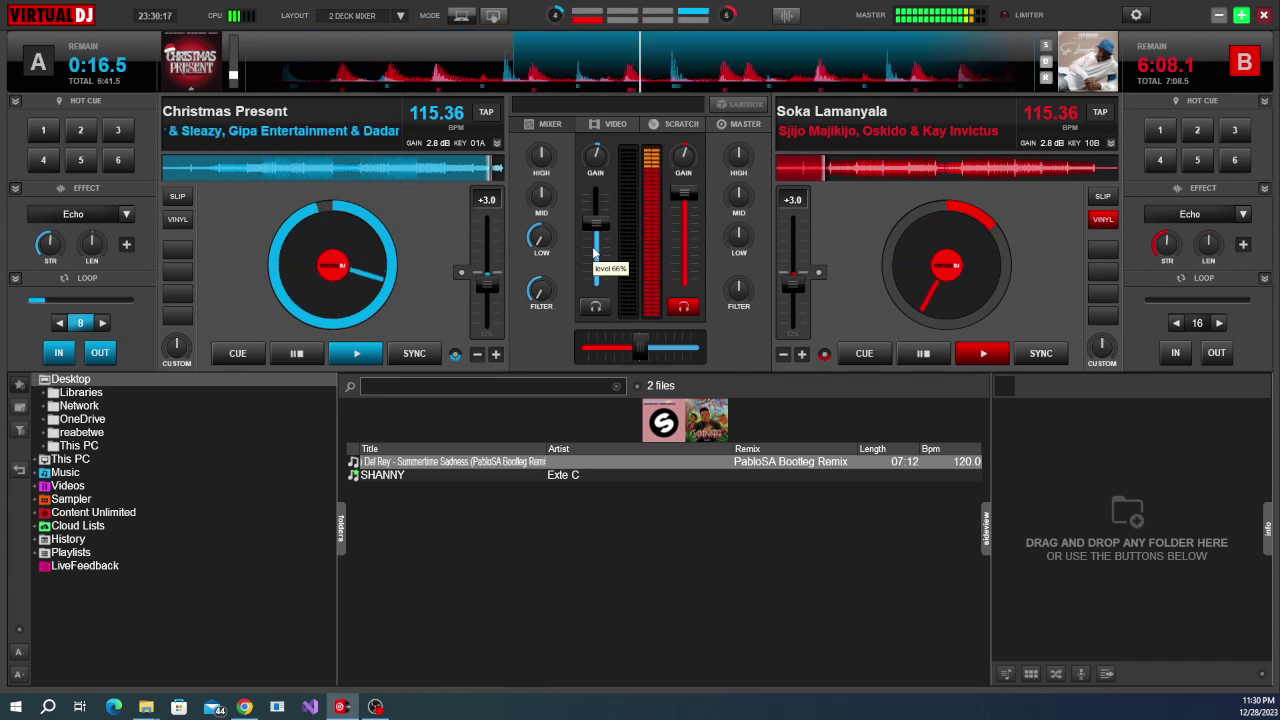
scroll(594, 255, "down", 3)
left_click_drag(594, 255, 594, 281)
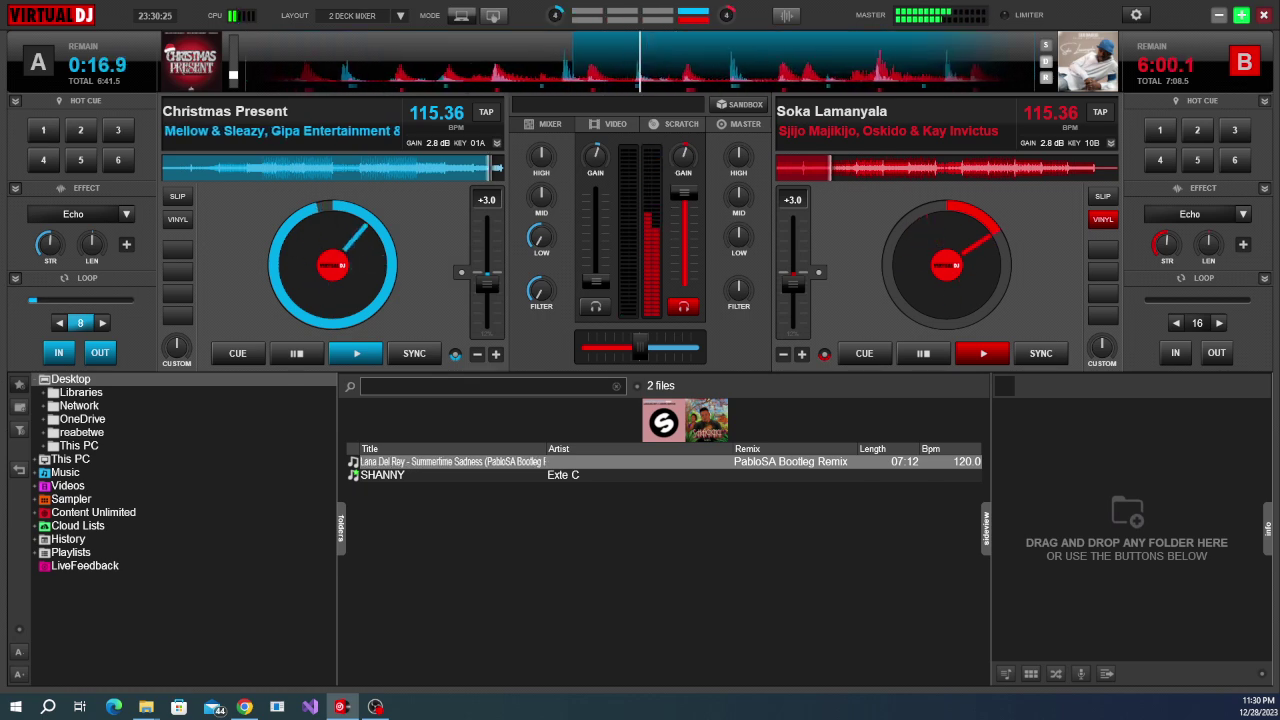
Load "Monday Boys Holiday" onto deck A and prepare it with an 8-beat loop and neutral low EQ and filter.
left_click_drag(1114, 277, 323, 224)
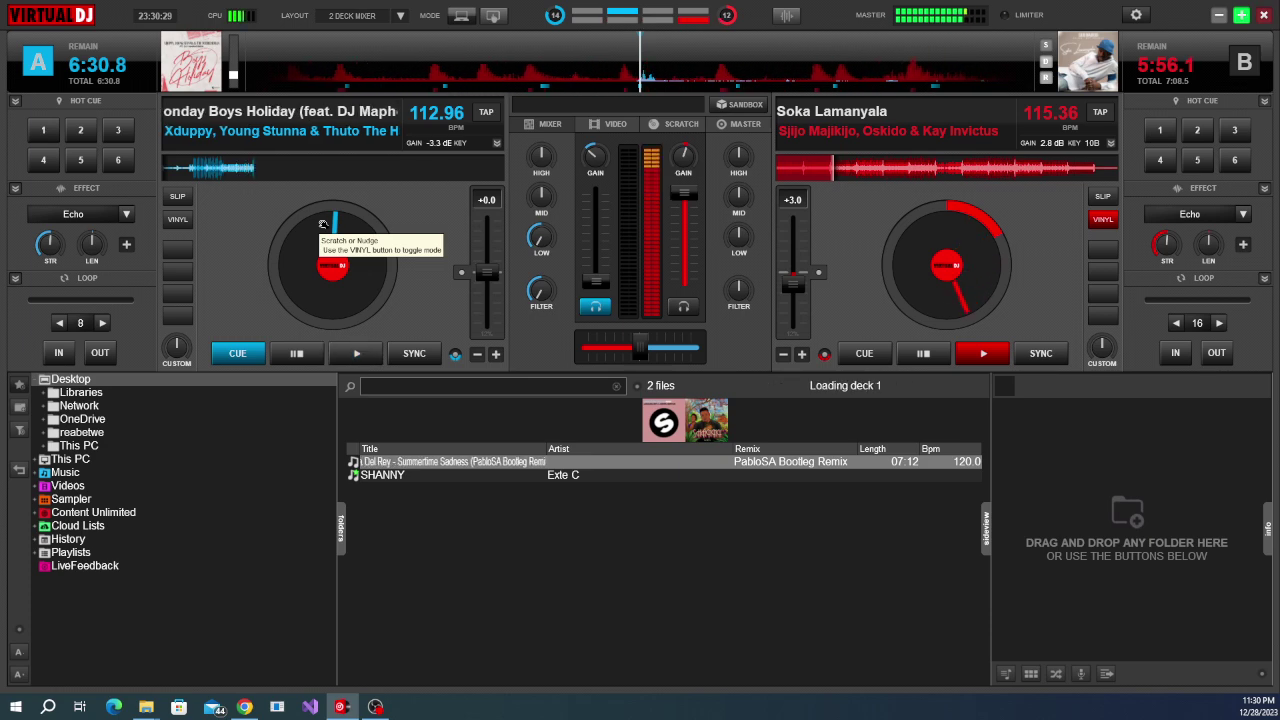
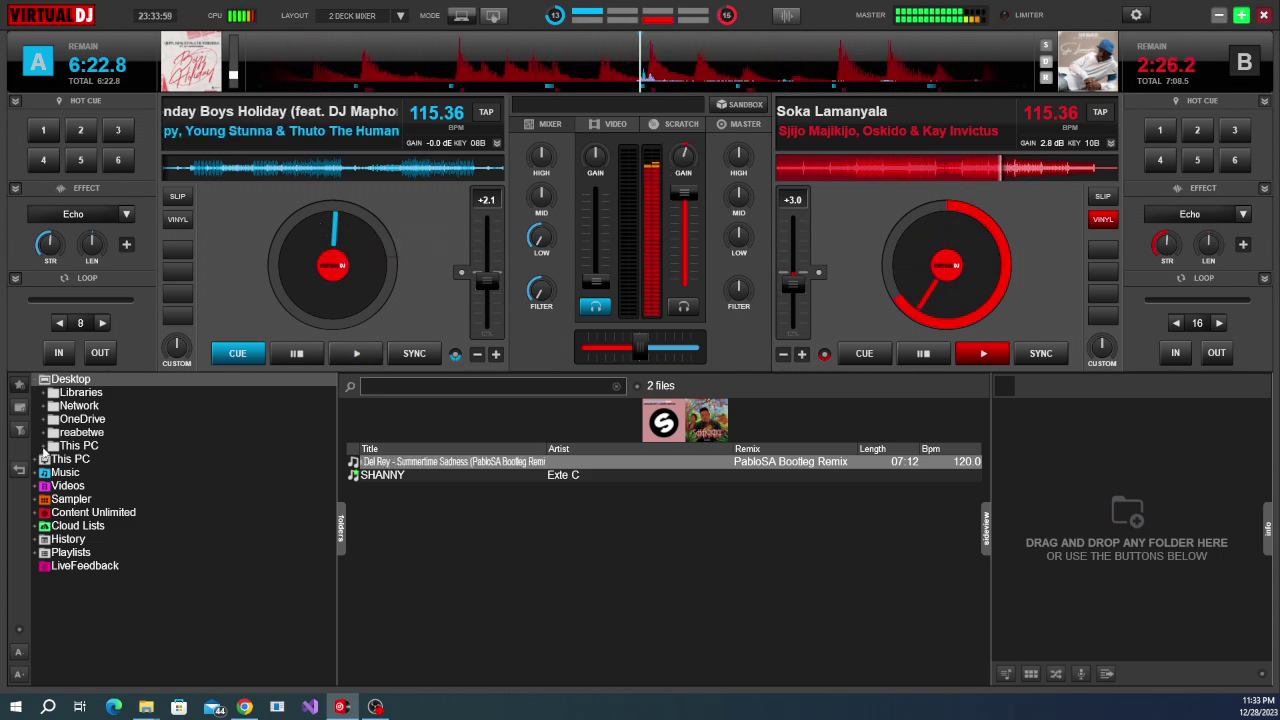
left_click(88, 322)
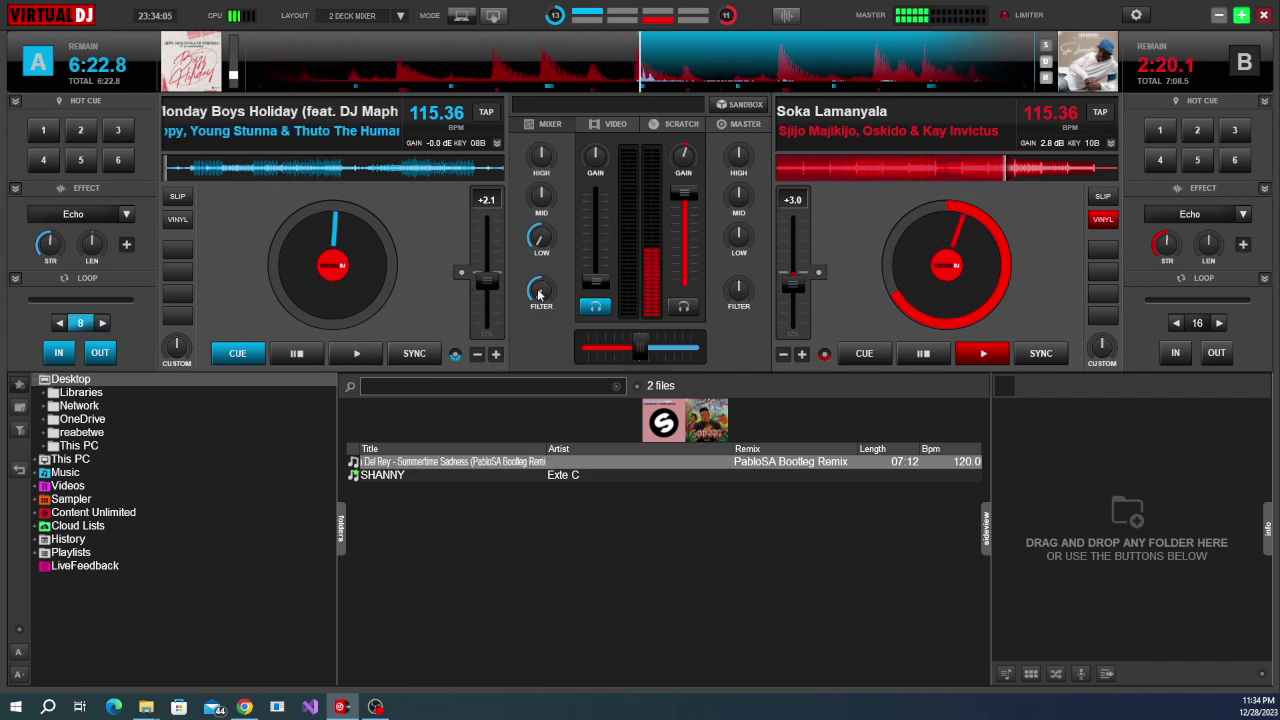
double_click(541, 234)
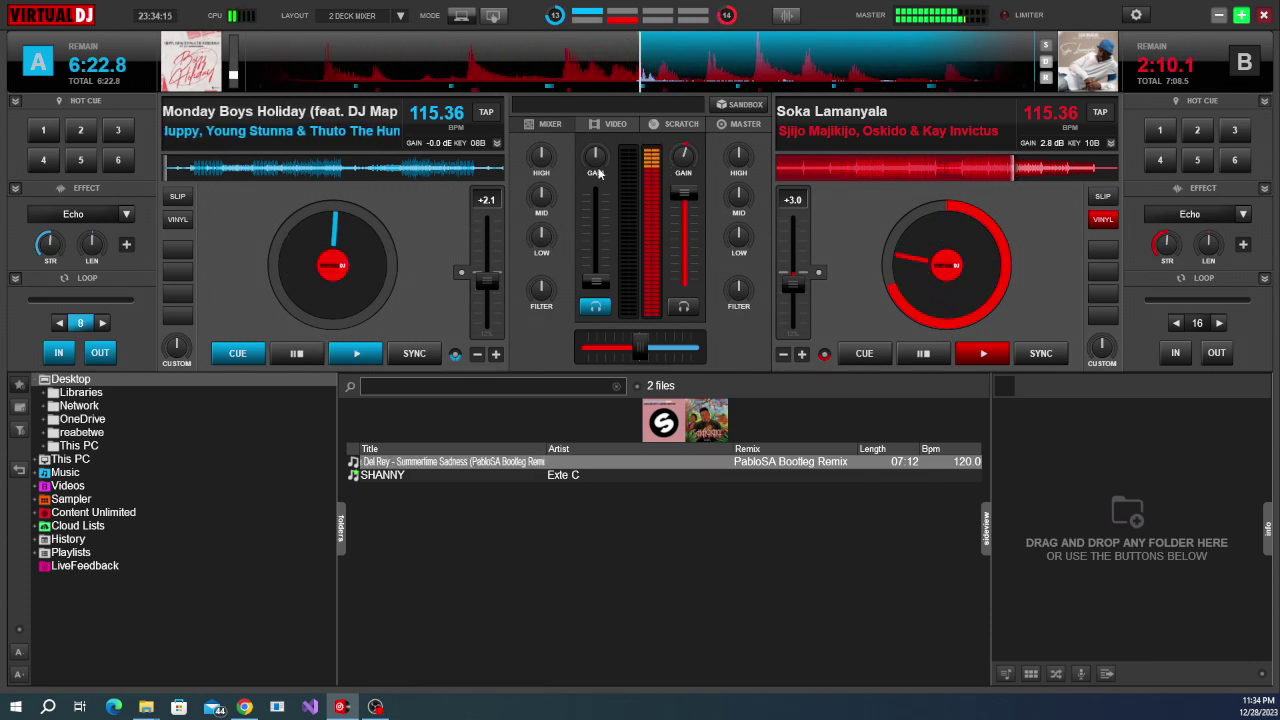
Start deck A in its loop and raise its volume fader through 25% and 28% to 38%.
key("space")
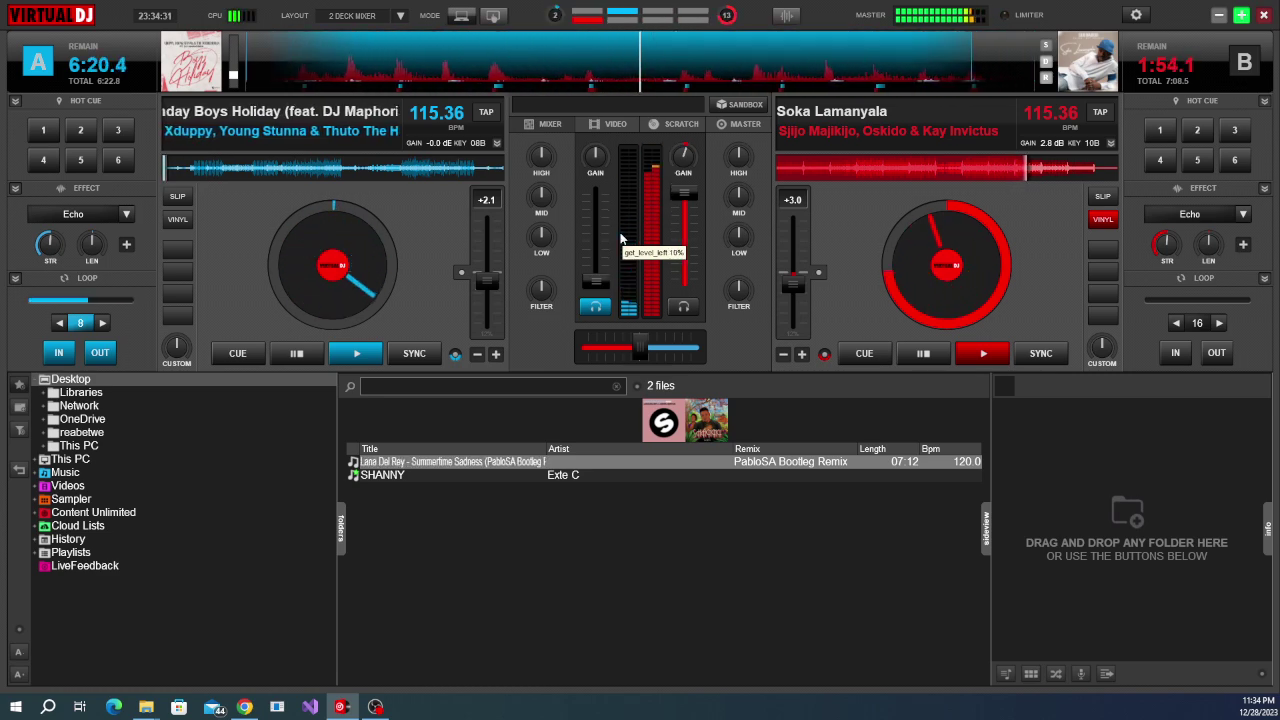
left_click_drag(595, 281, 595, 264)
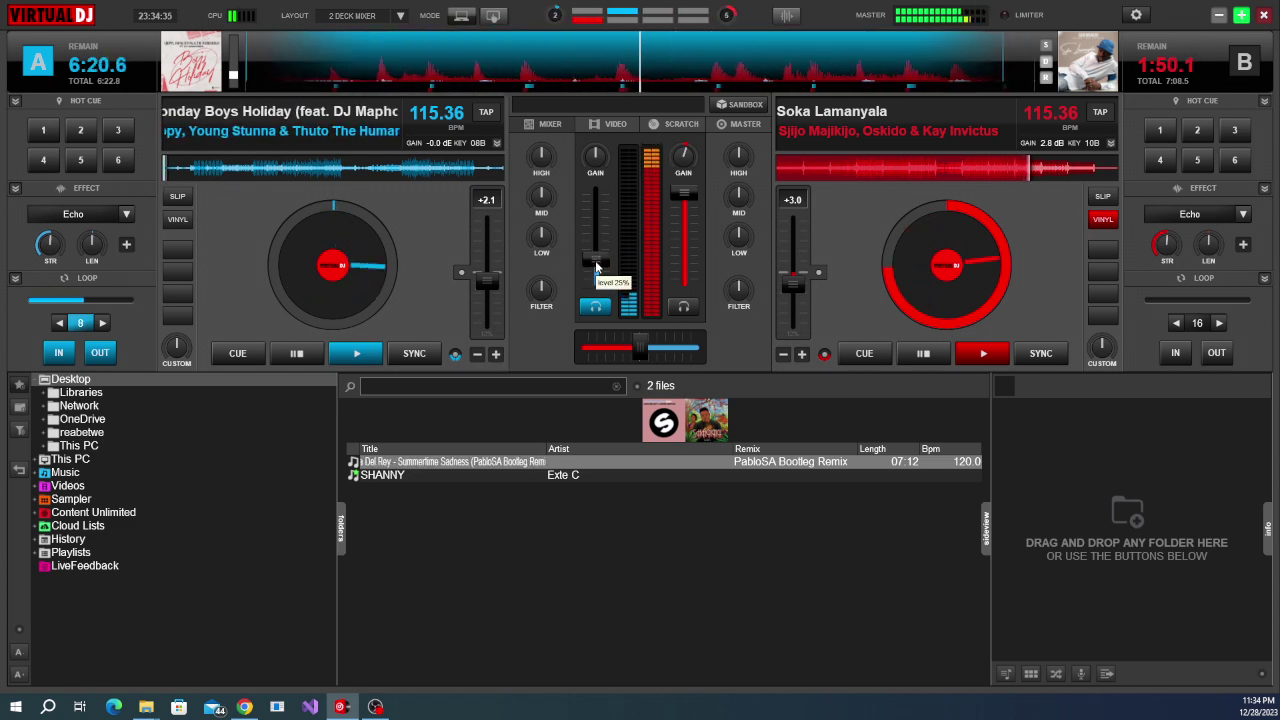
scroll(595, 260, "up", 3)
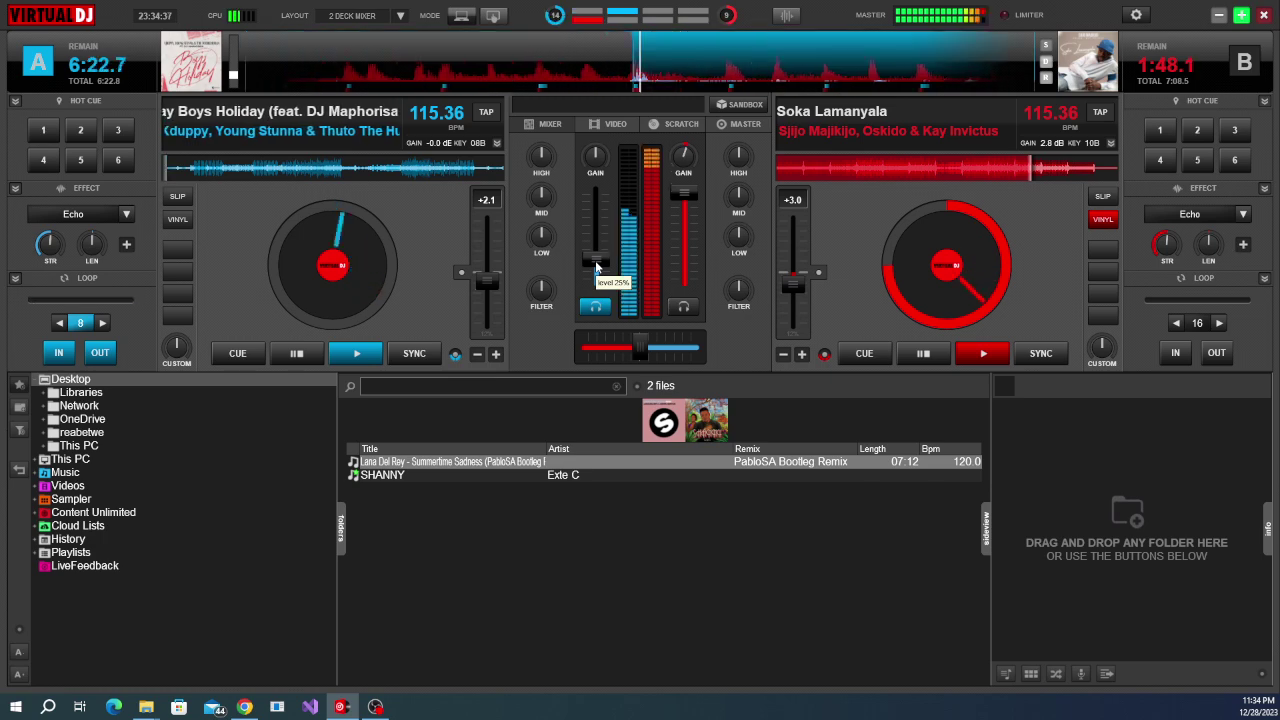
scroll(595, 260, "up", 1)
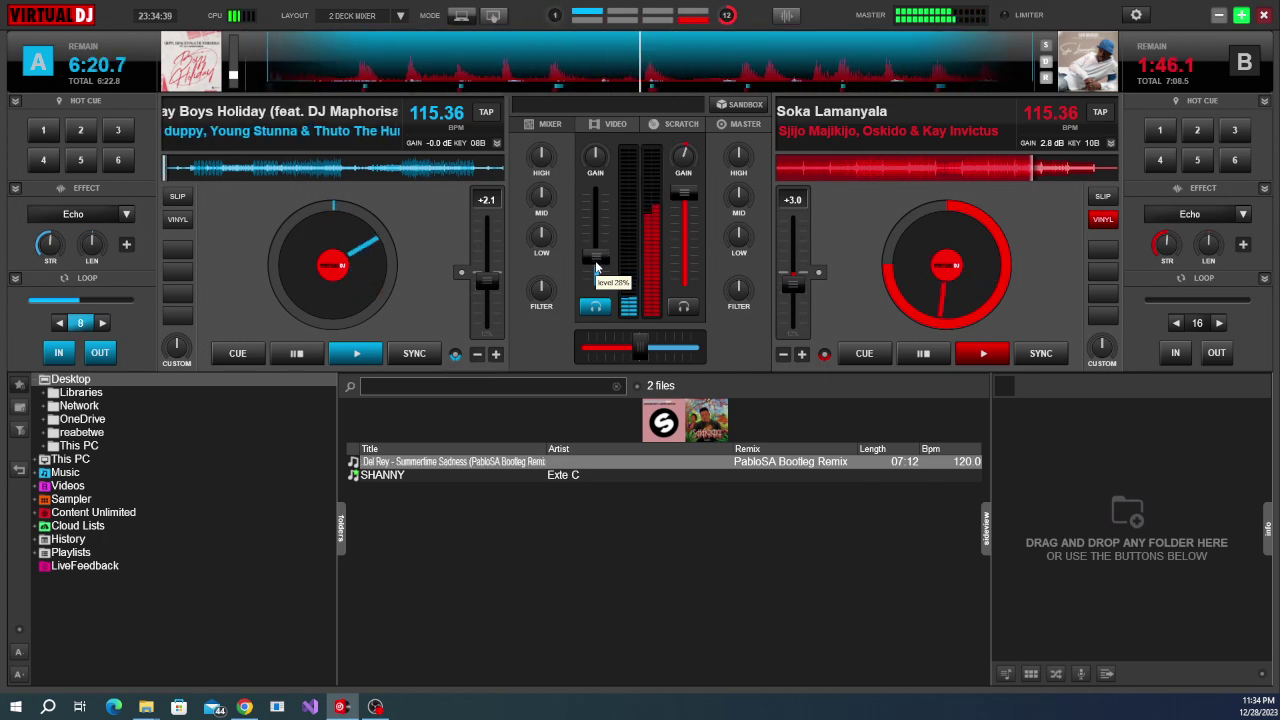
left_click_drag(595, 265, 595, 251)
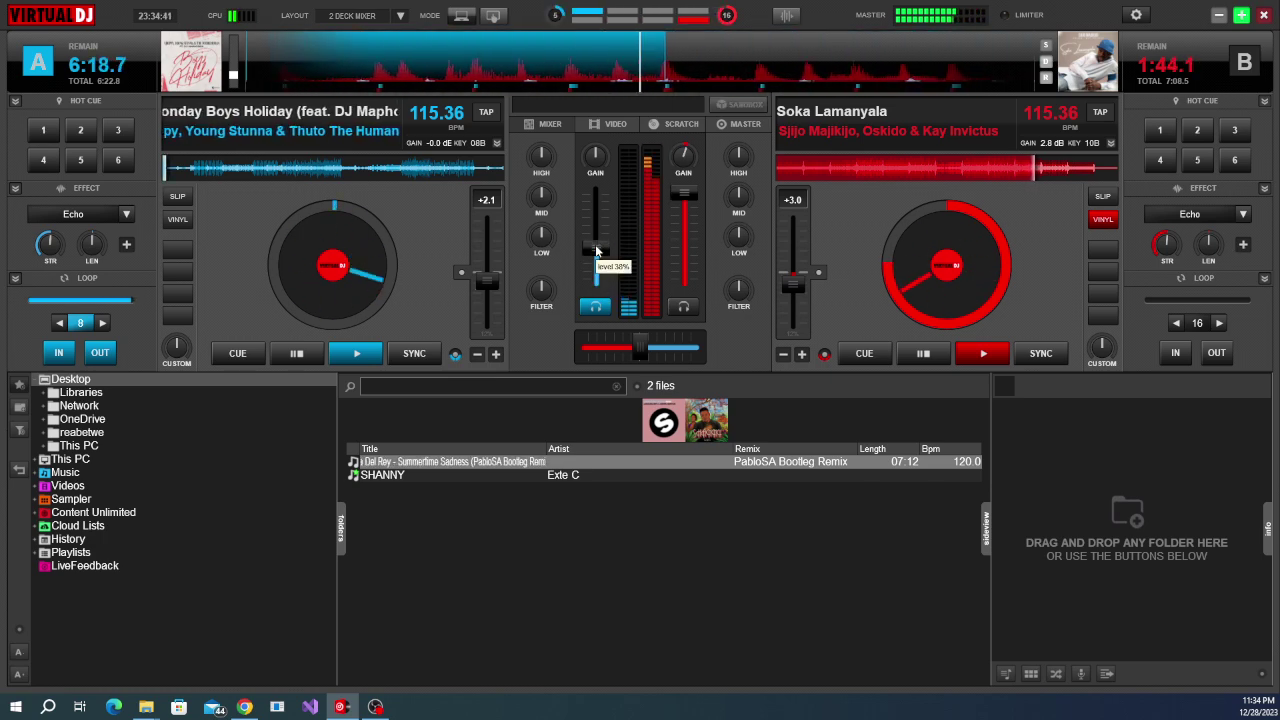
Raise deck A's volume fader gradually through 44% and 47% to 53%.
scroll(595, 252, "up", 1)
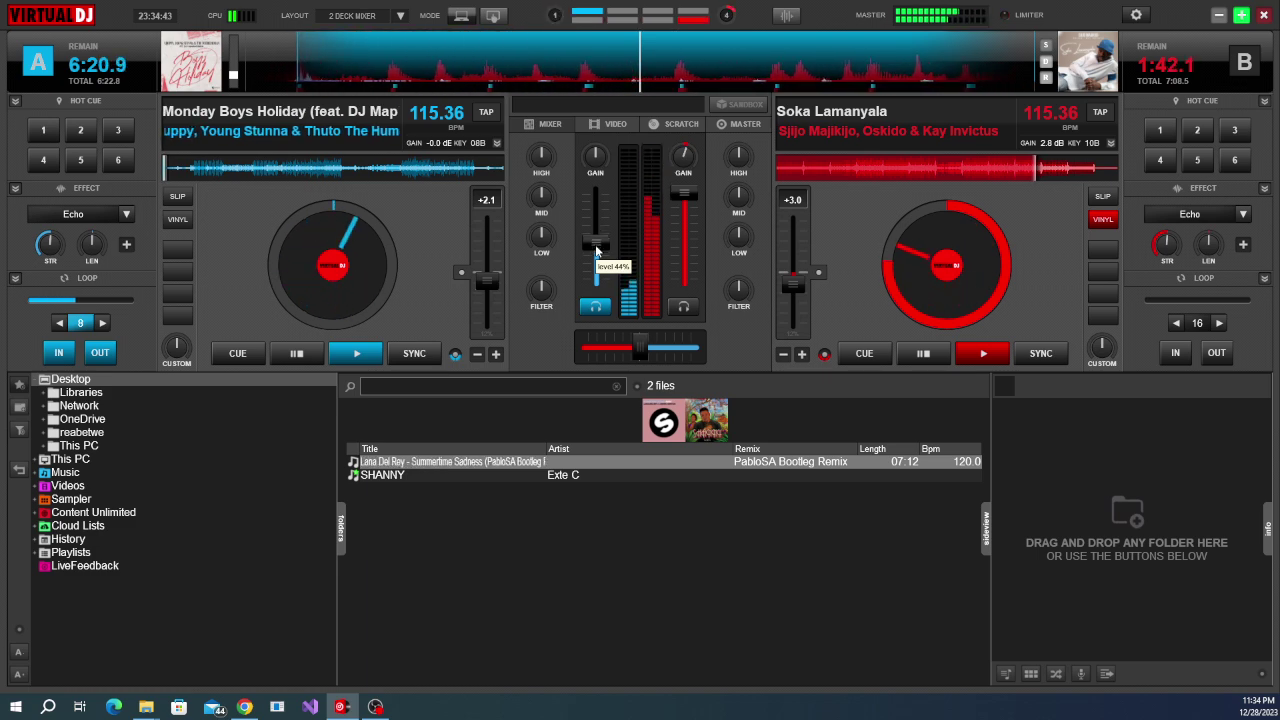
scroll(595, 251, "up", 1)
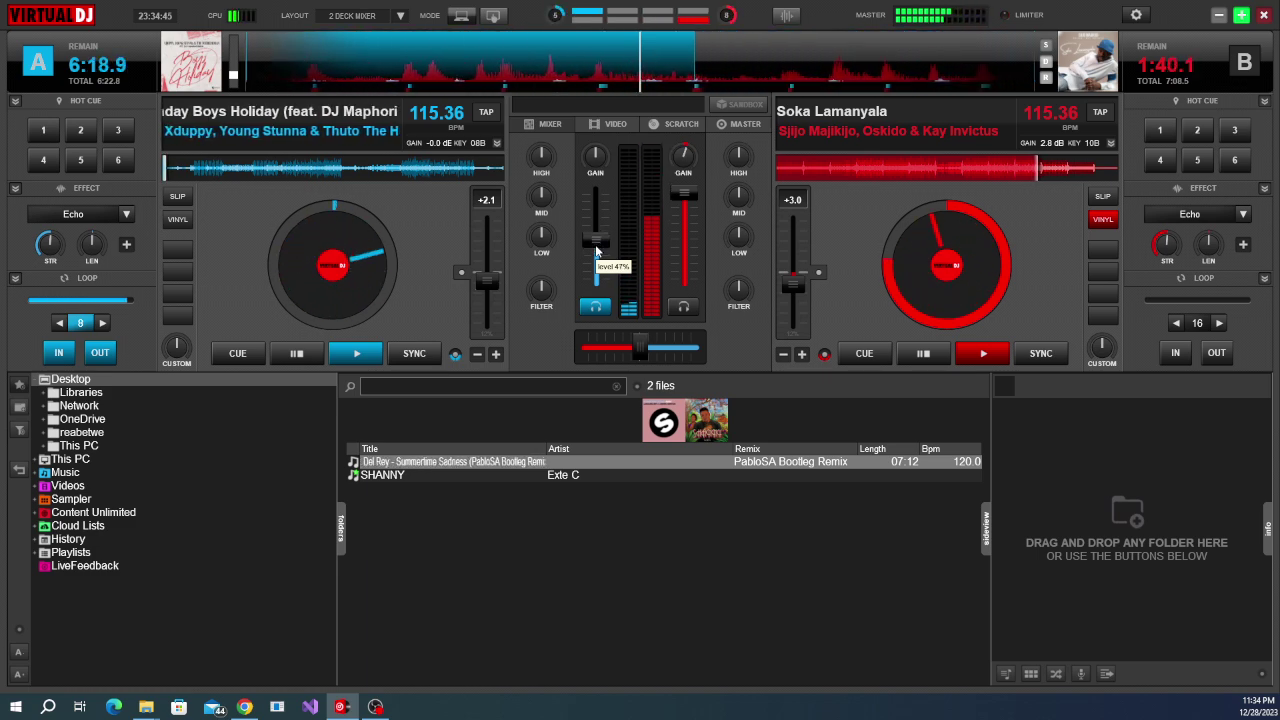
scroll(595, 251, "up", 1)
scroll(595, 251, "up", 1)
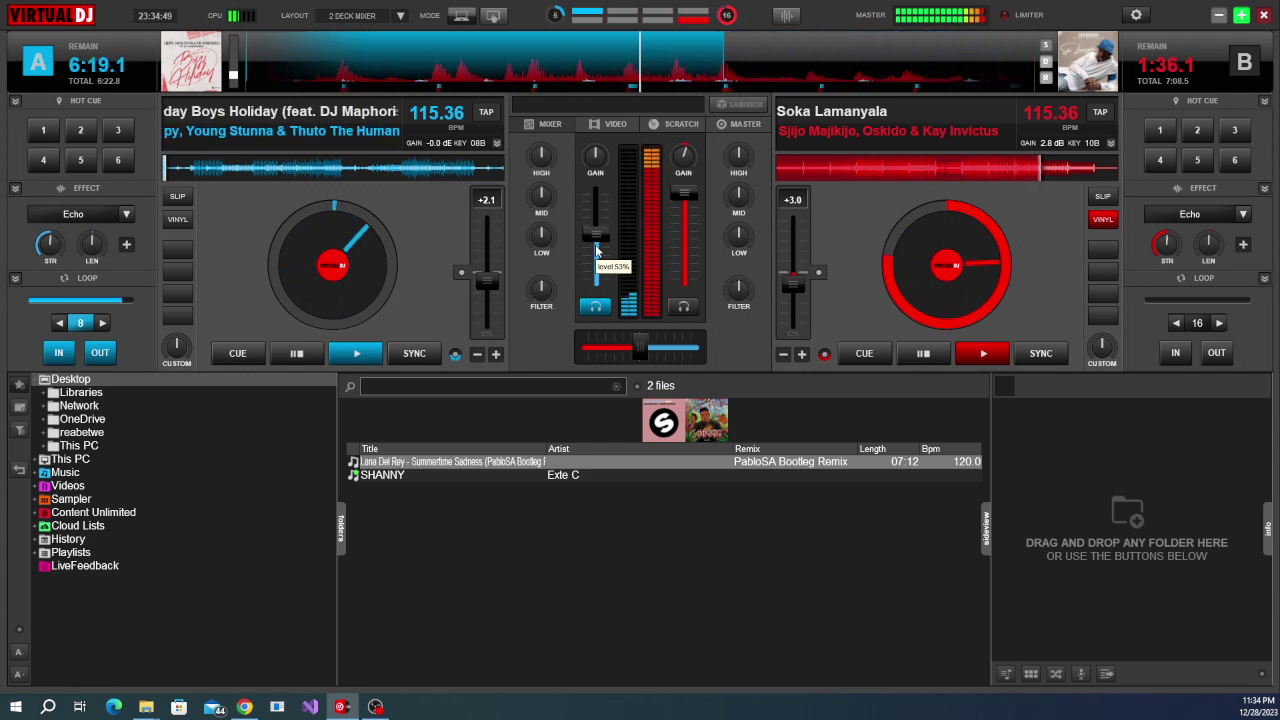
Release deck A's 8-beat loop, raise its volume fader to 81% and start cutting deck B's low EQ.
left_click(100, 352)
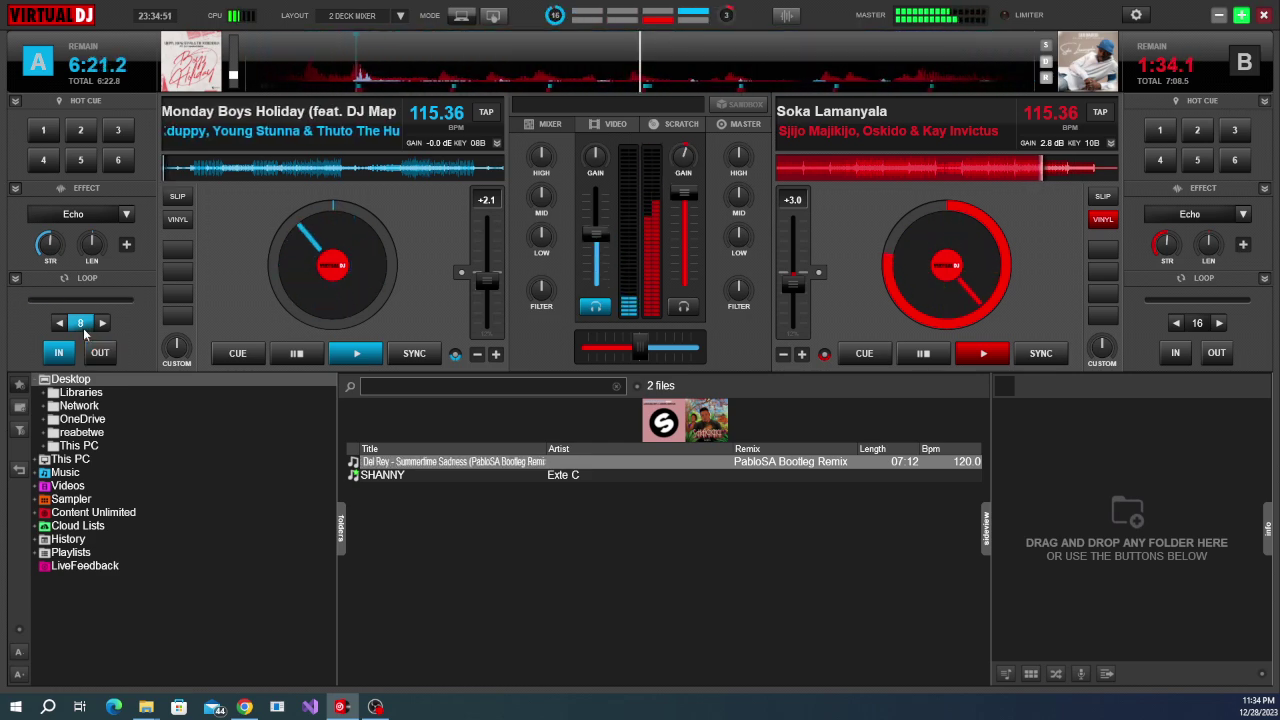
scroll(596, 238, "up", 1)
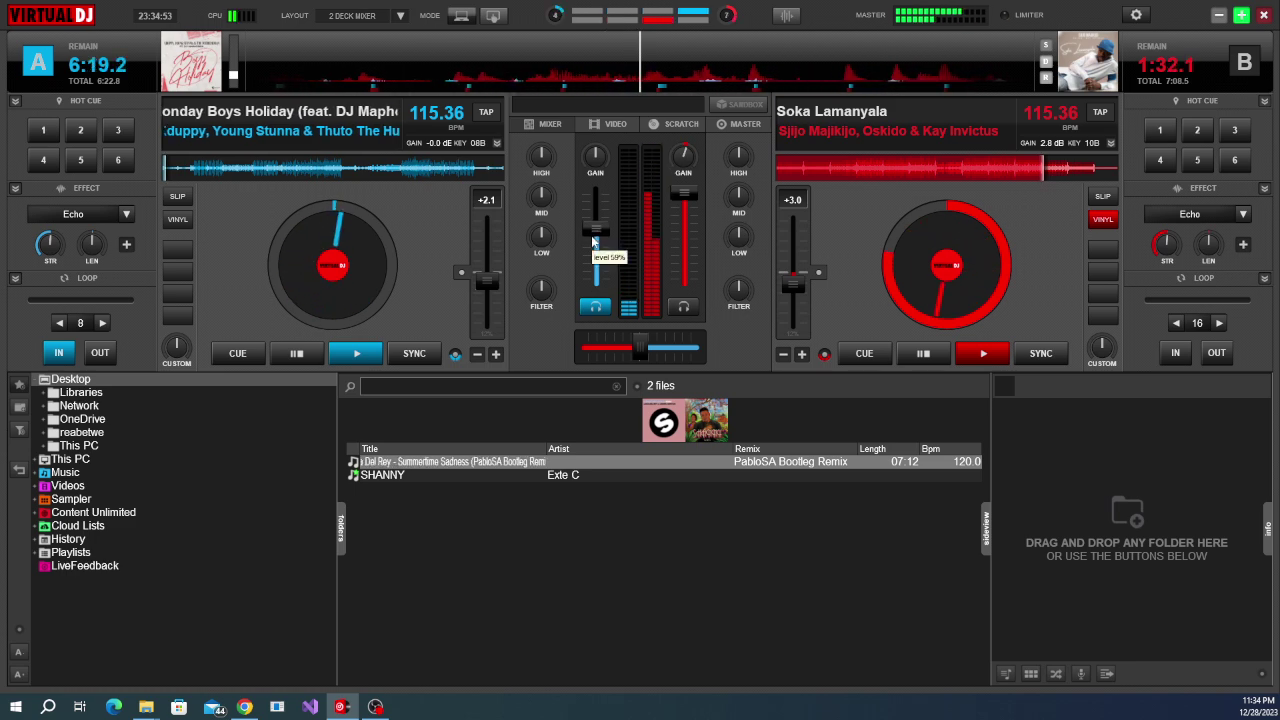
scroll(736, 240, "down", 2)
scroll(596, 222, "up", 1)
scroll(737, 237, "down", 2)
scroll(596, 210, "up", 2)
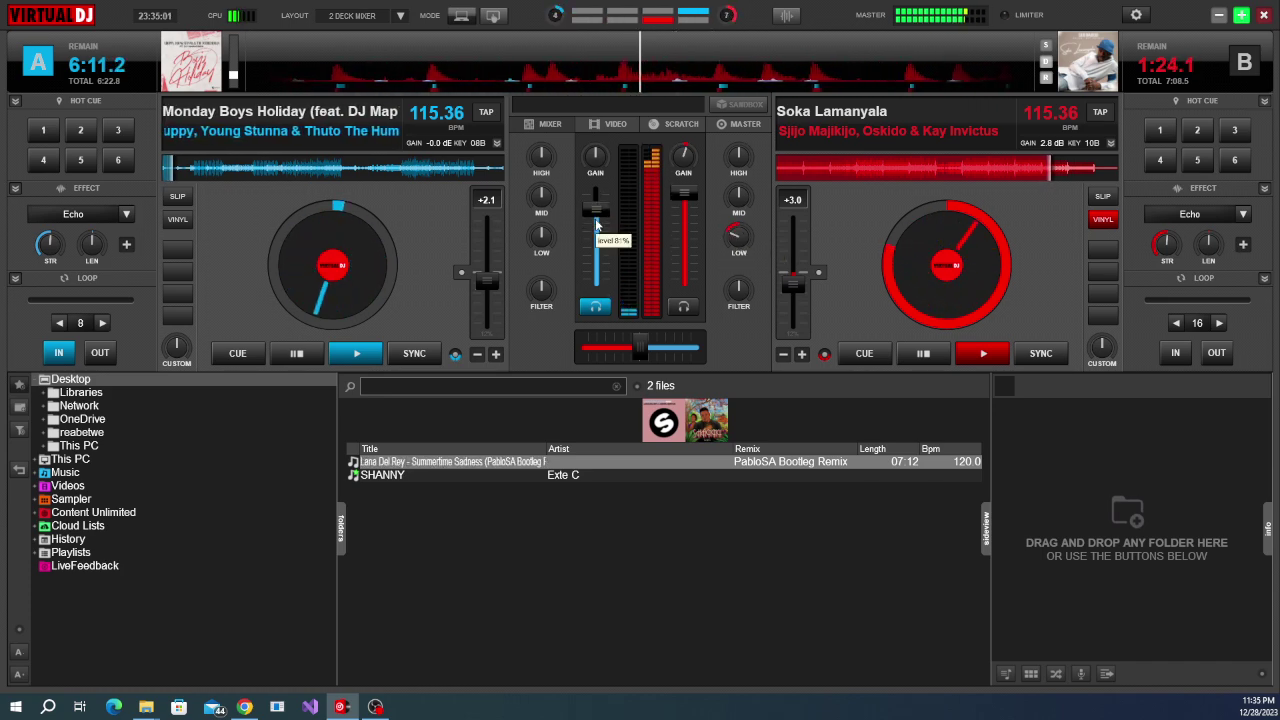
Cut deck B's low EQ further and bring deck A's volume fader up to full.
scroll(738, 237, "down", 2)
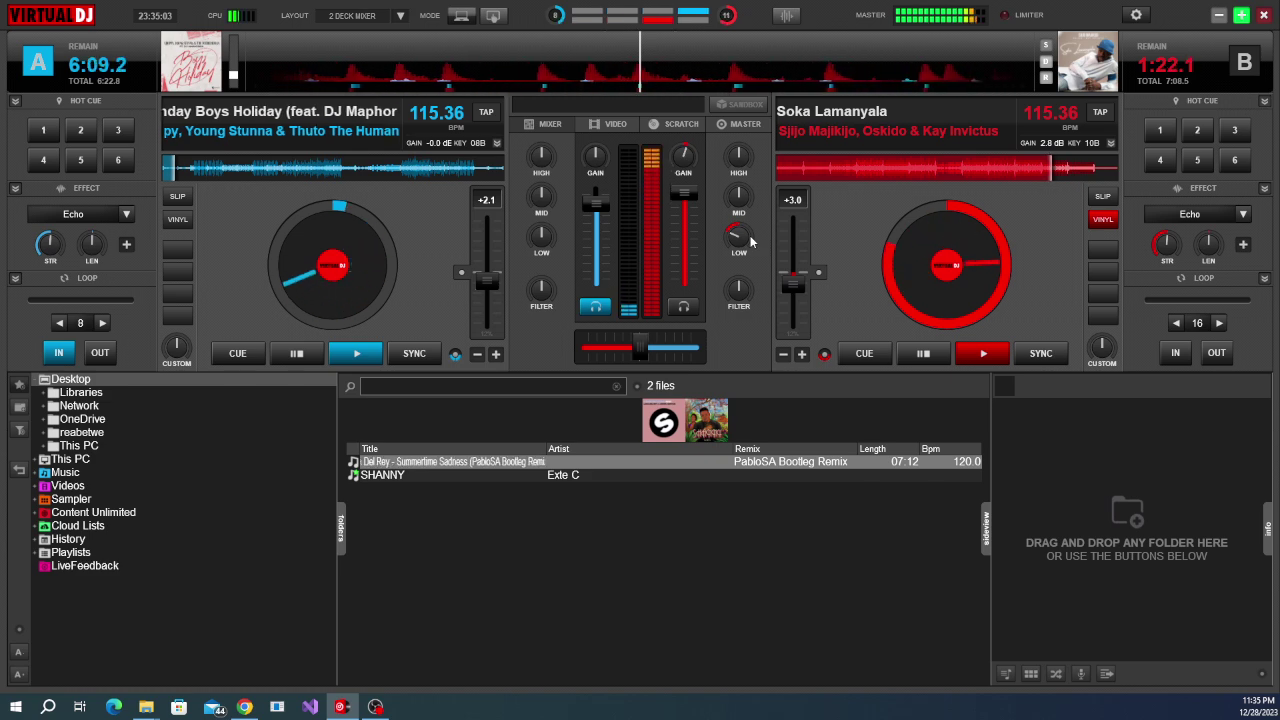
scroll(600, 200, "up", 2)
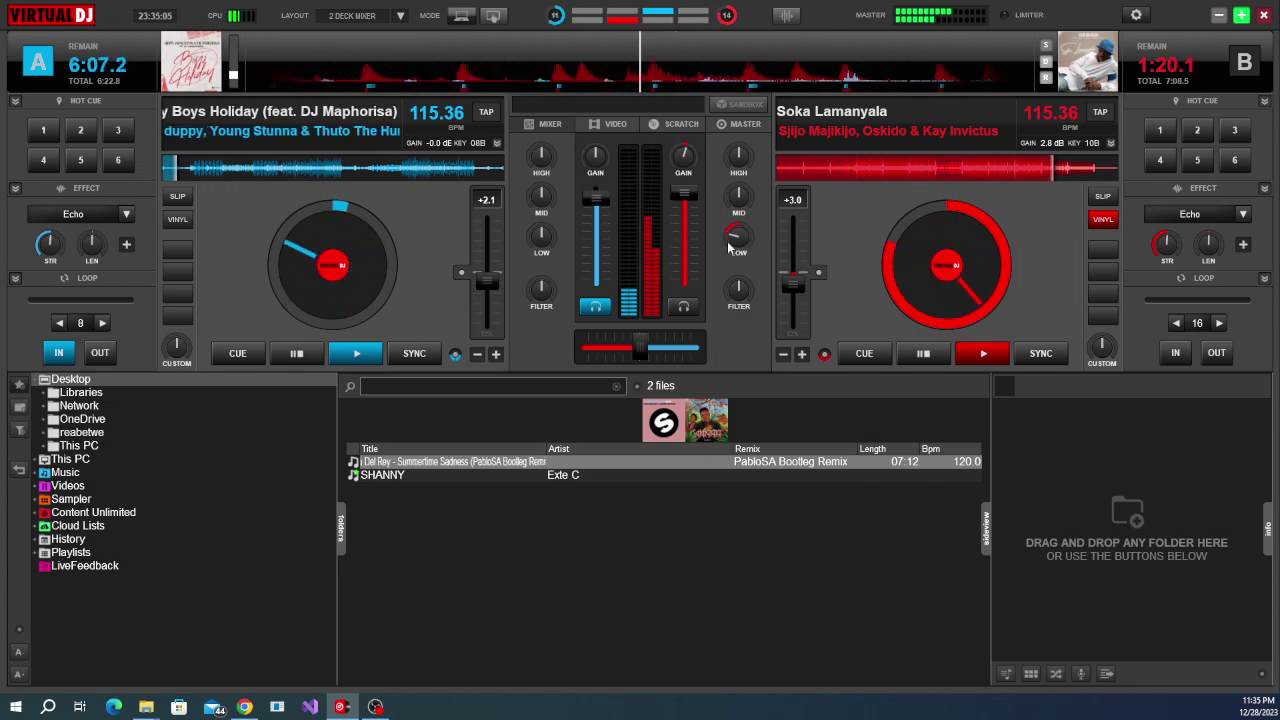
scroll(737, 237, "down", 2)
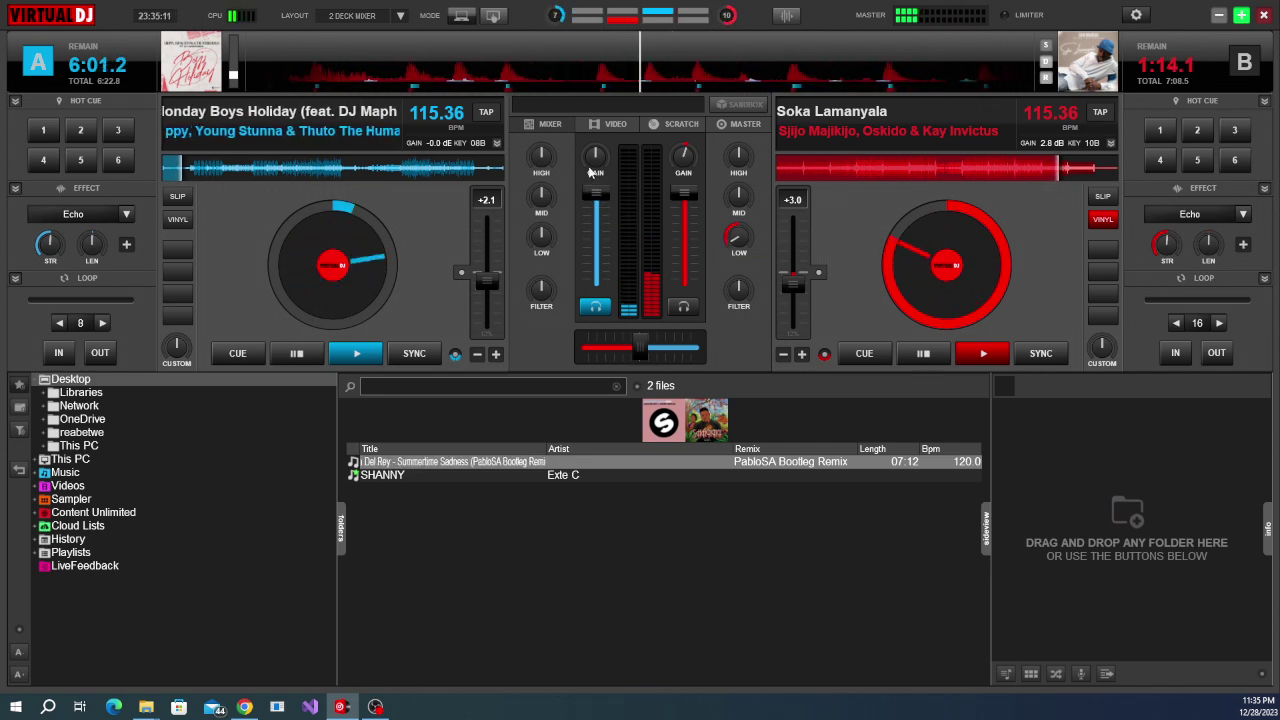
Raise deck A's gain to 2.8 dB and sweep deck B's filter down through 12 kHz and 3.9 kHz until nearly closed.
scroll(595, 168, "up", 3)
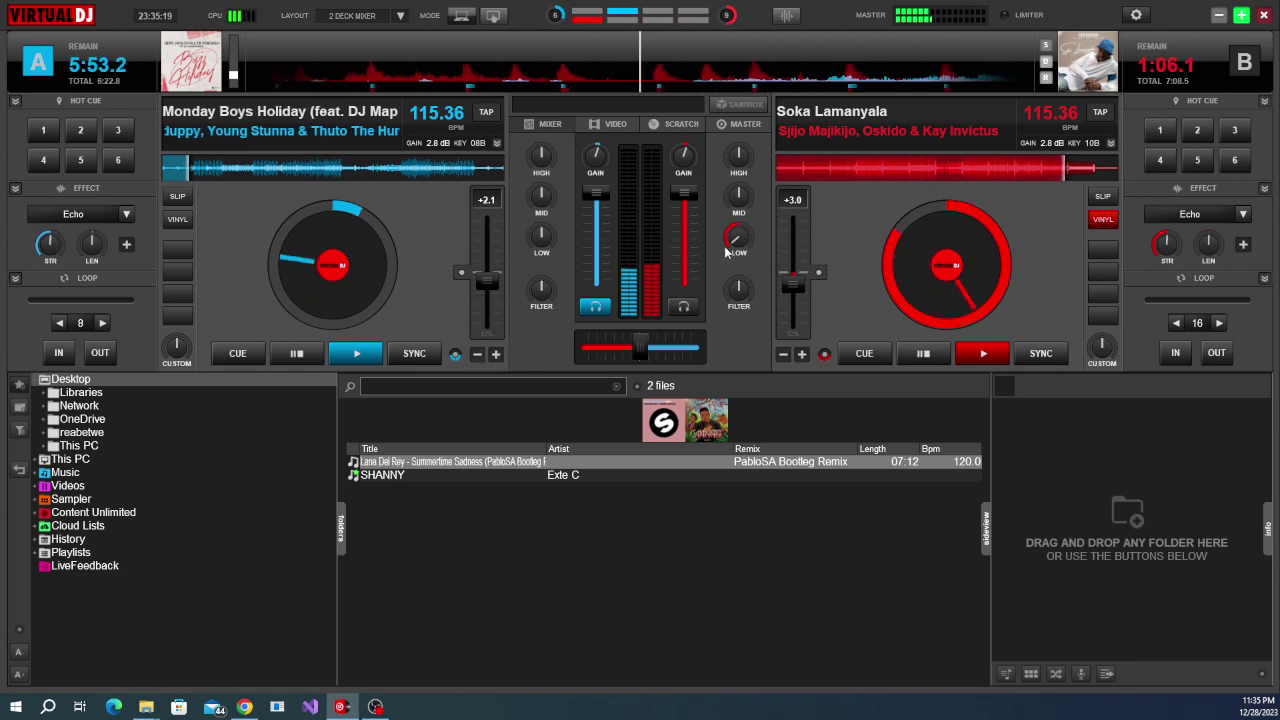
scroll(733, 289, "down", 3)
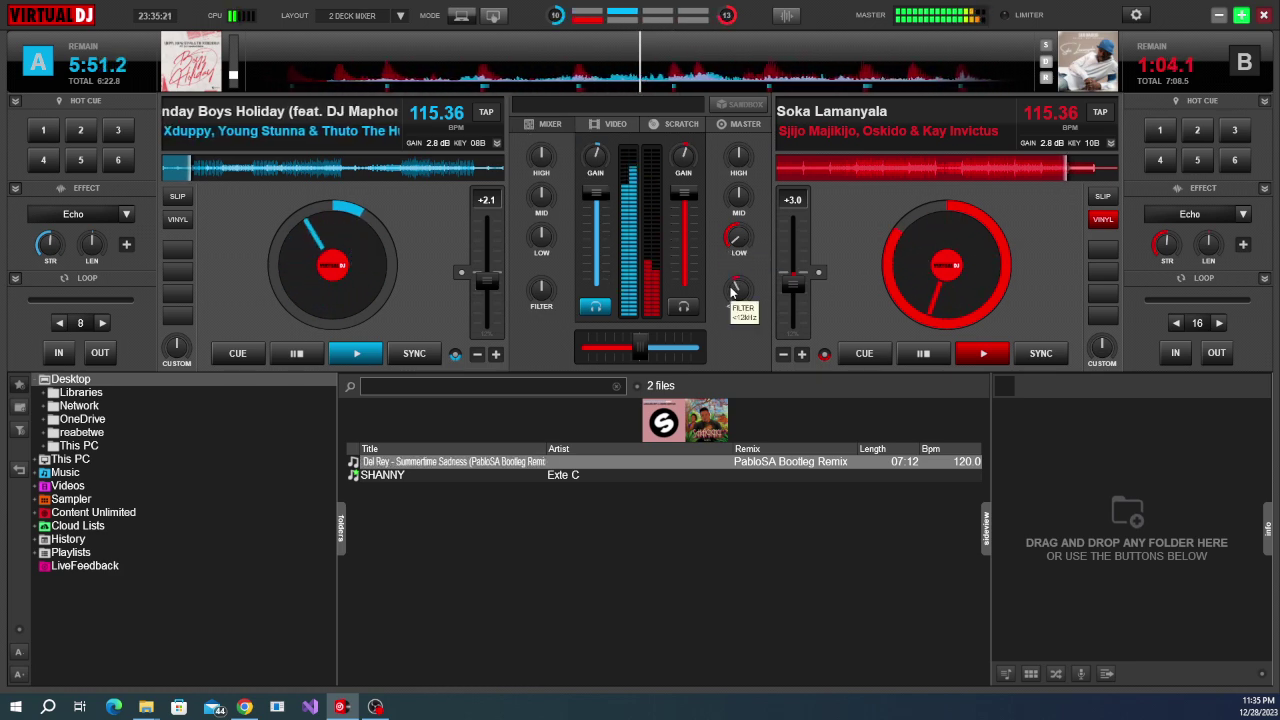
scroll(733, 289, "down", 3)
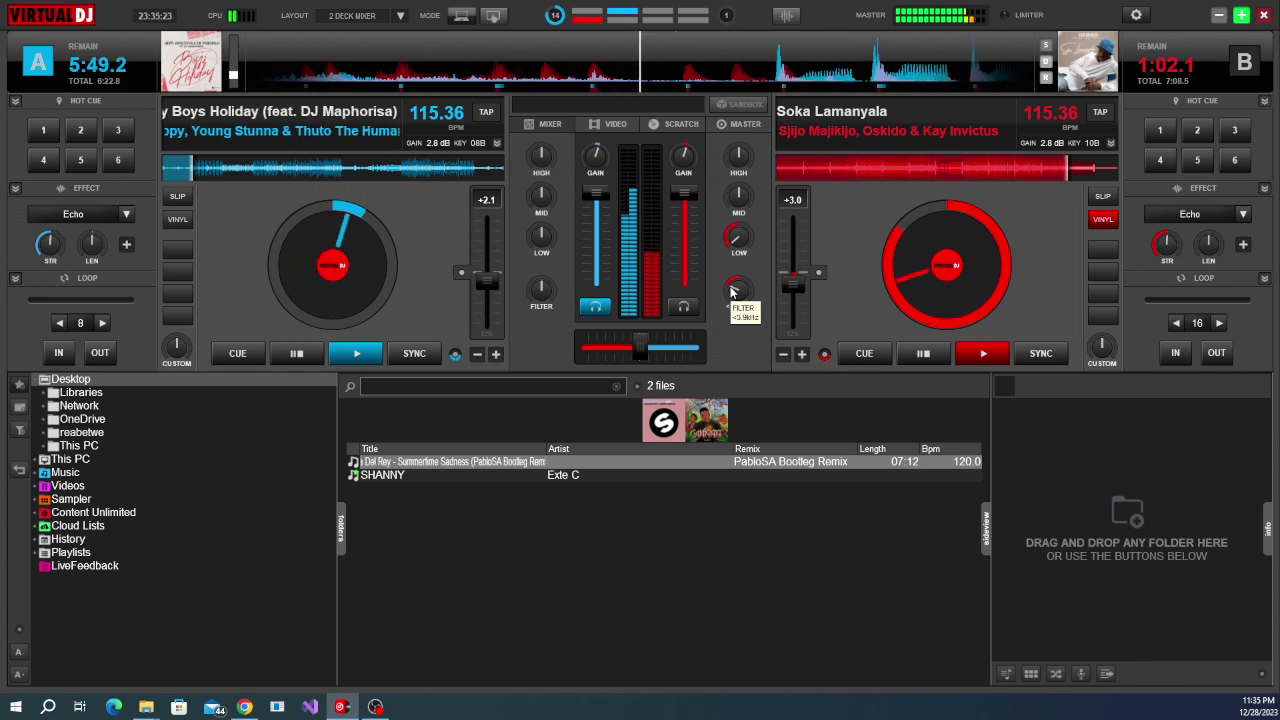
scroll(733, 289, "down", 1)
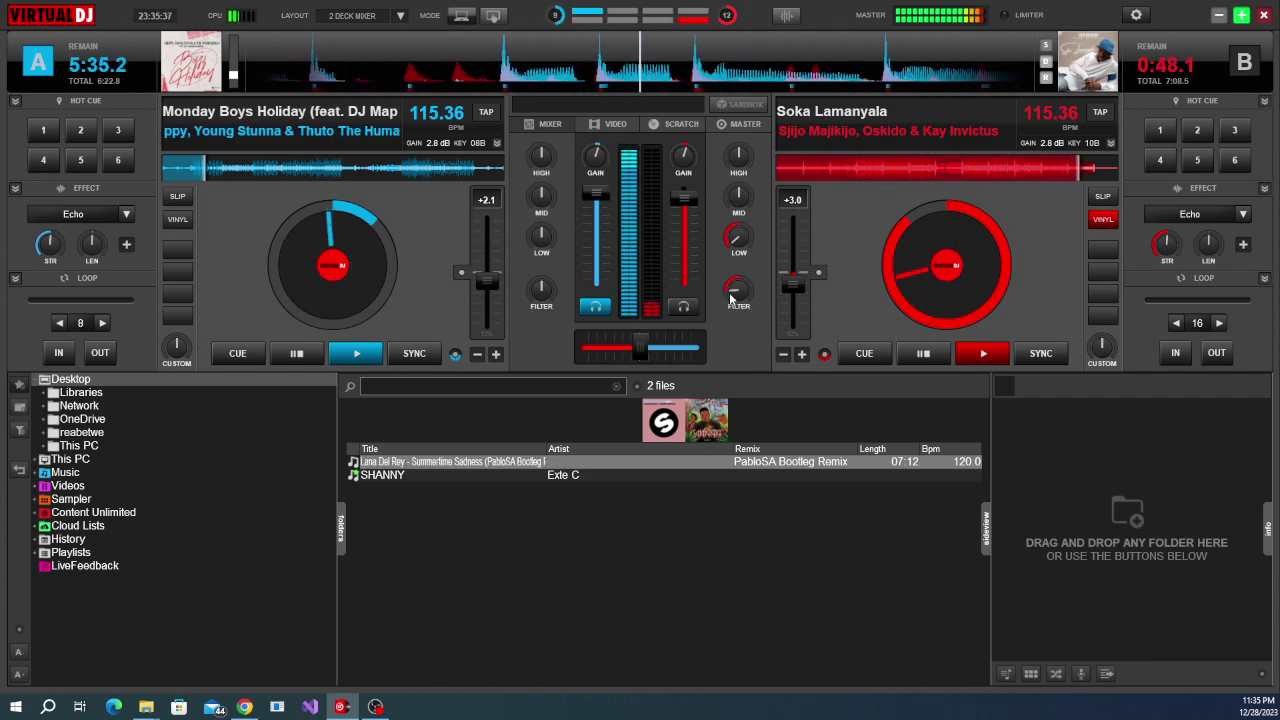
mouse_move(731, 299)
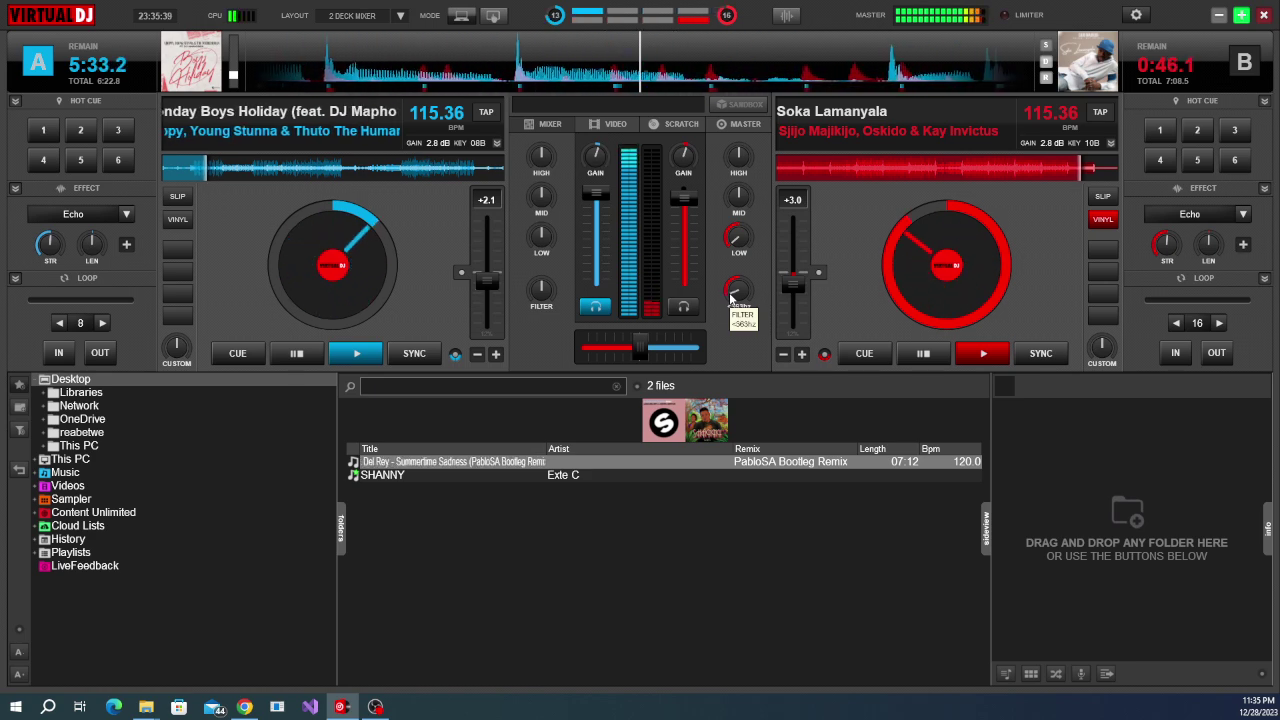
left_click_drag(731, 299, 783, 318)
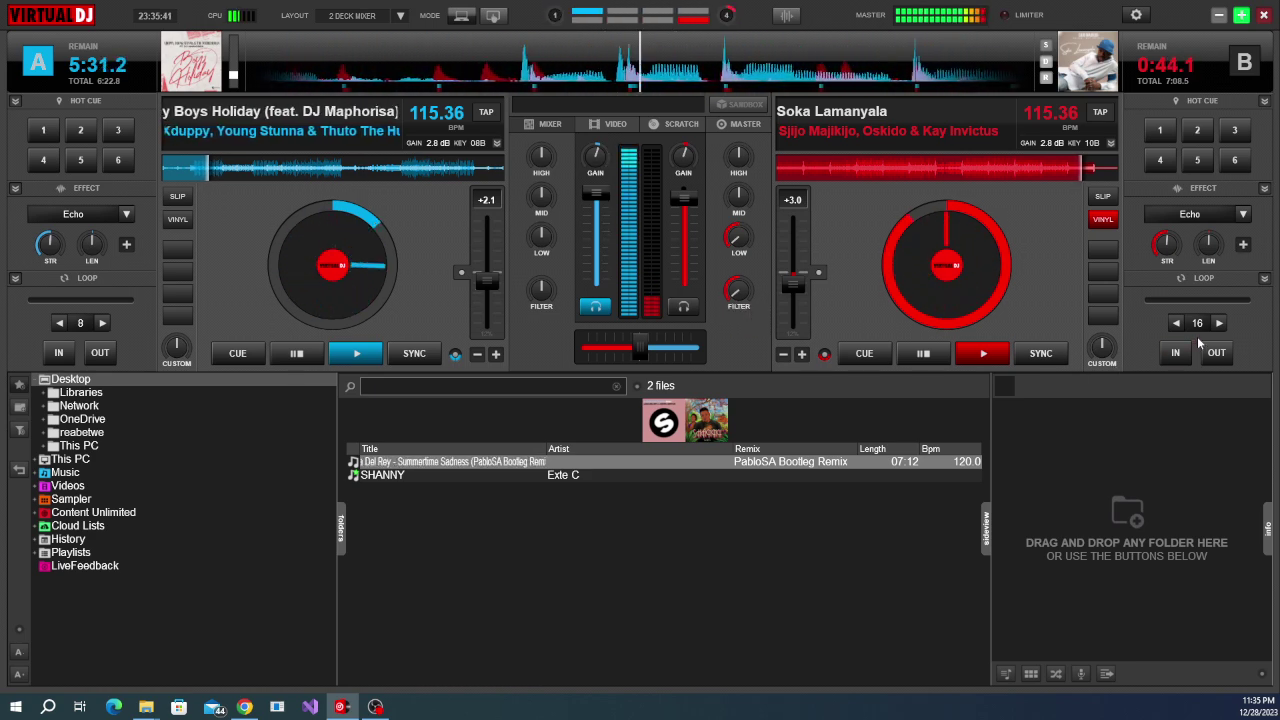
Stop deck B and load the Lempilo track onto it.
left_click(923, 356)
left_click(923, 356)
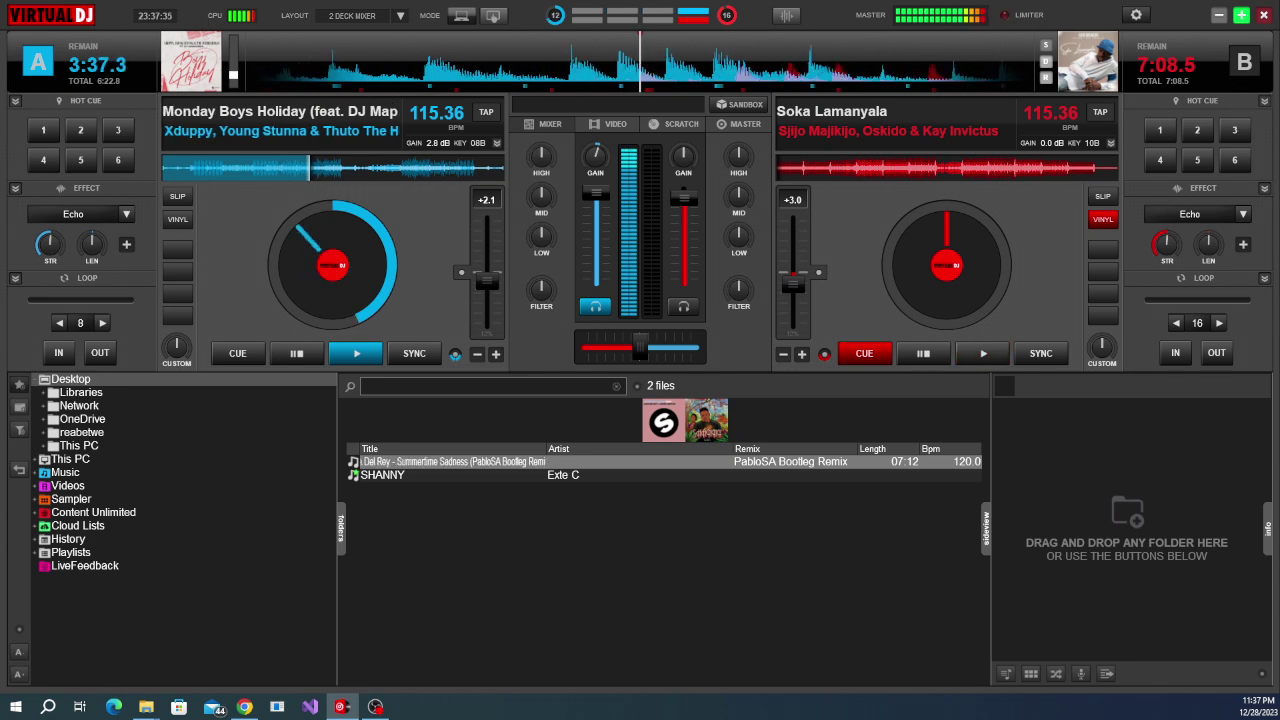
left_click_drag(952, 284, 953, 286)
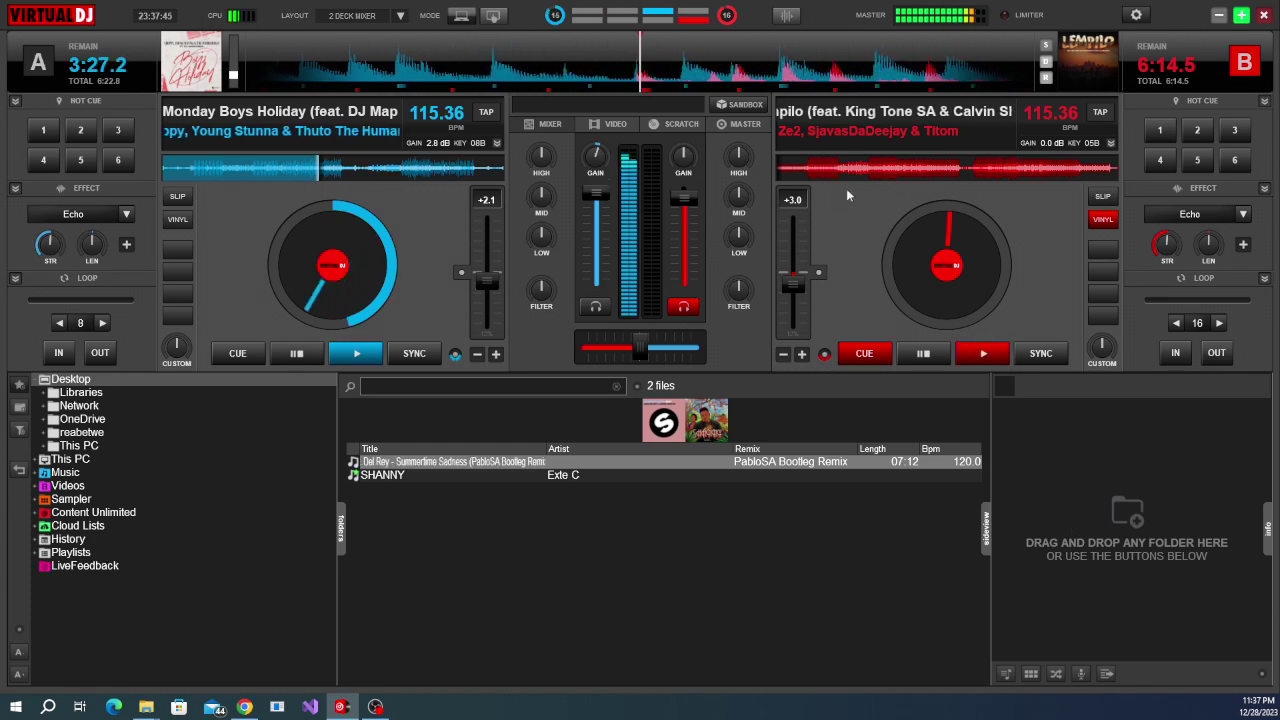
Lower deck B's volume fader to the minimum and start its track in a 16-beat loop.
left_click_drag(684, 197, 688, 298)
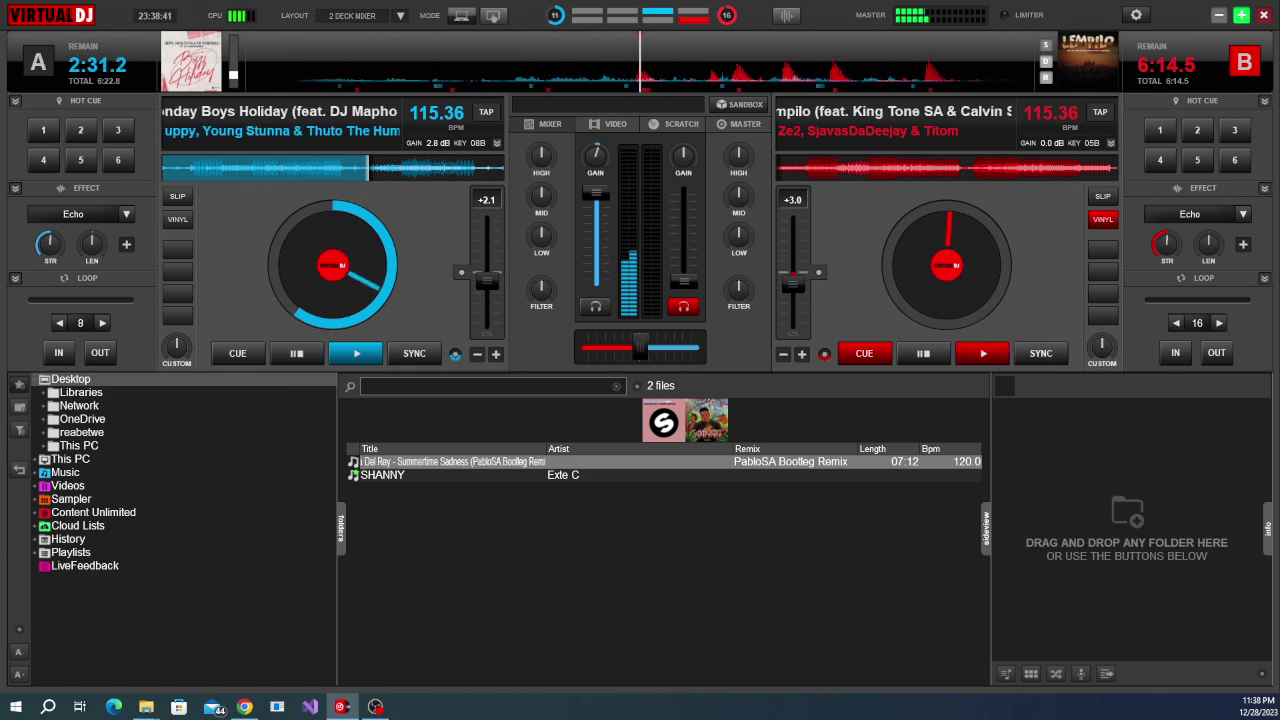
left_click(1206, 328)
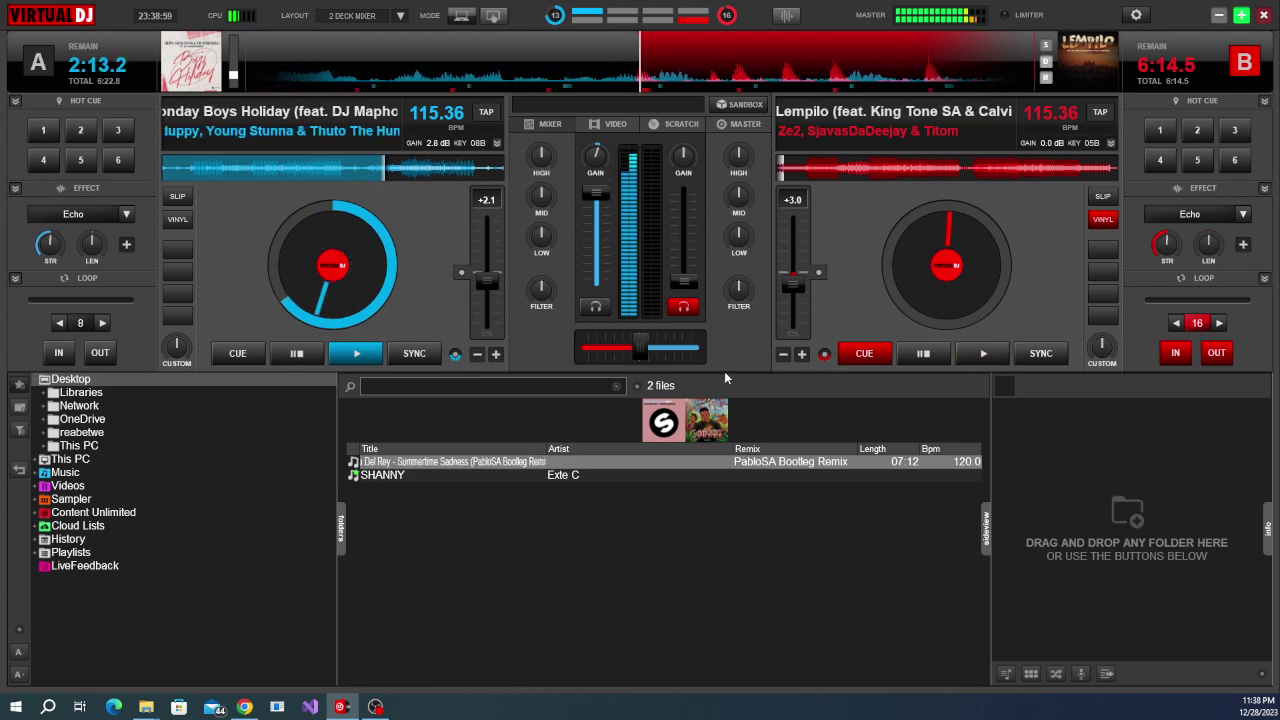
key("space")
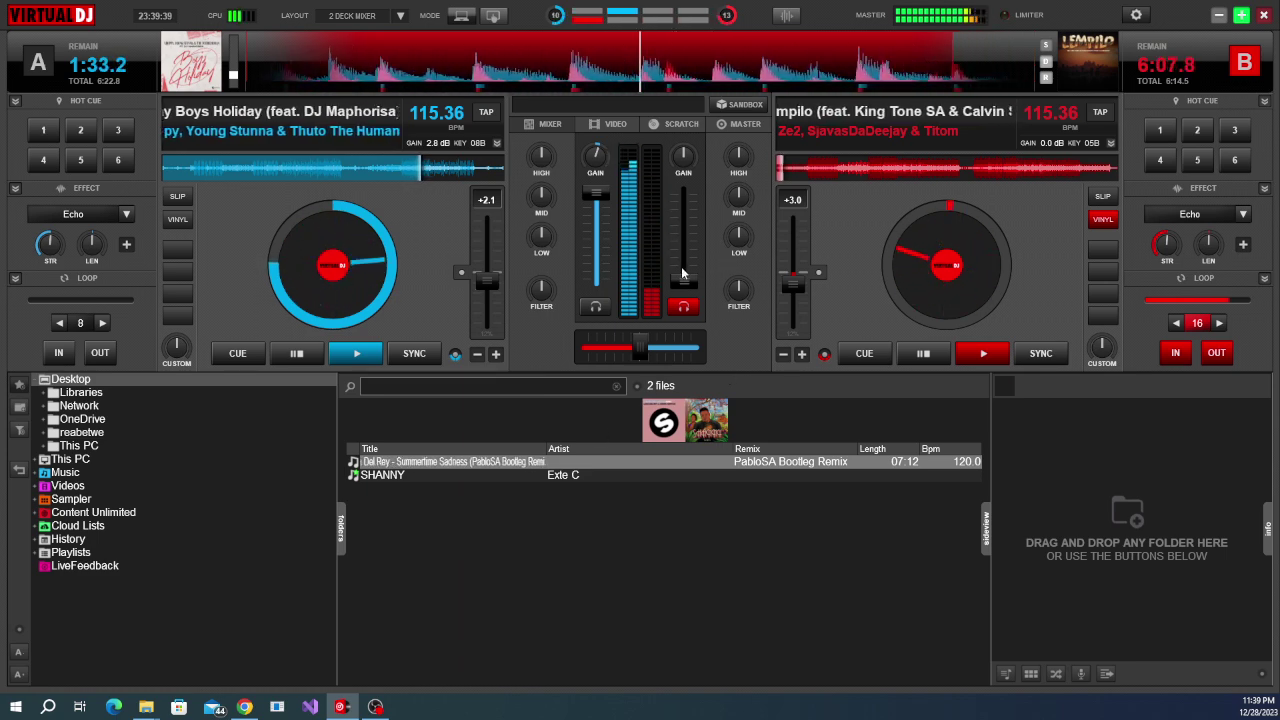
Raise deck B's volume fader gradually through 19% to 50%.
mouse_move(681, 272)
scroll(681, 266, "up", 2)
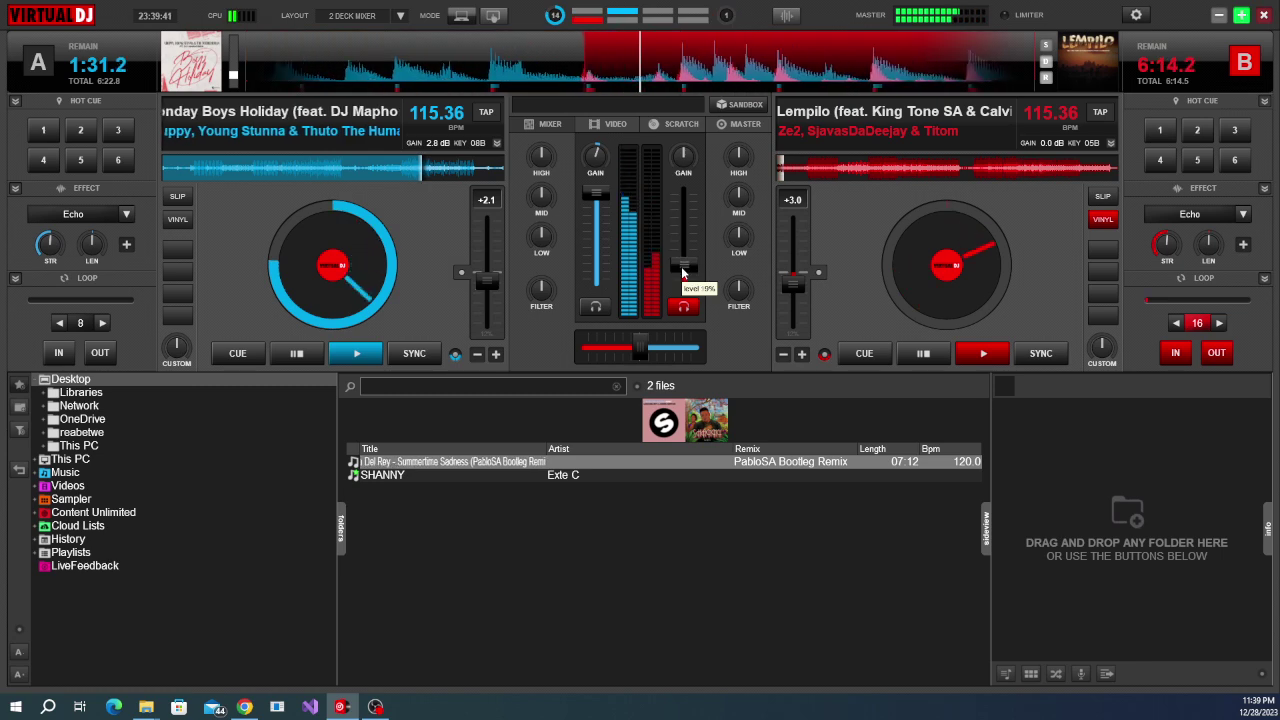
scroll(681, 266, "up", 2)
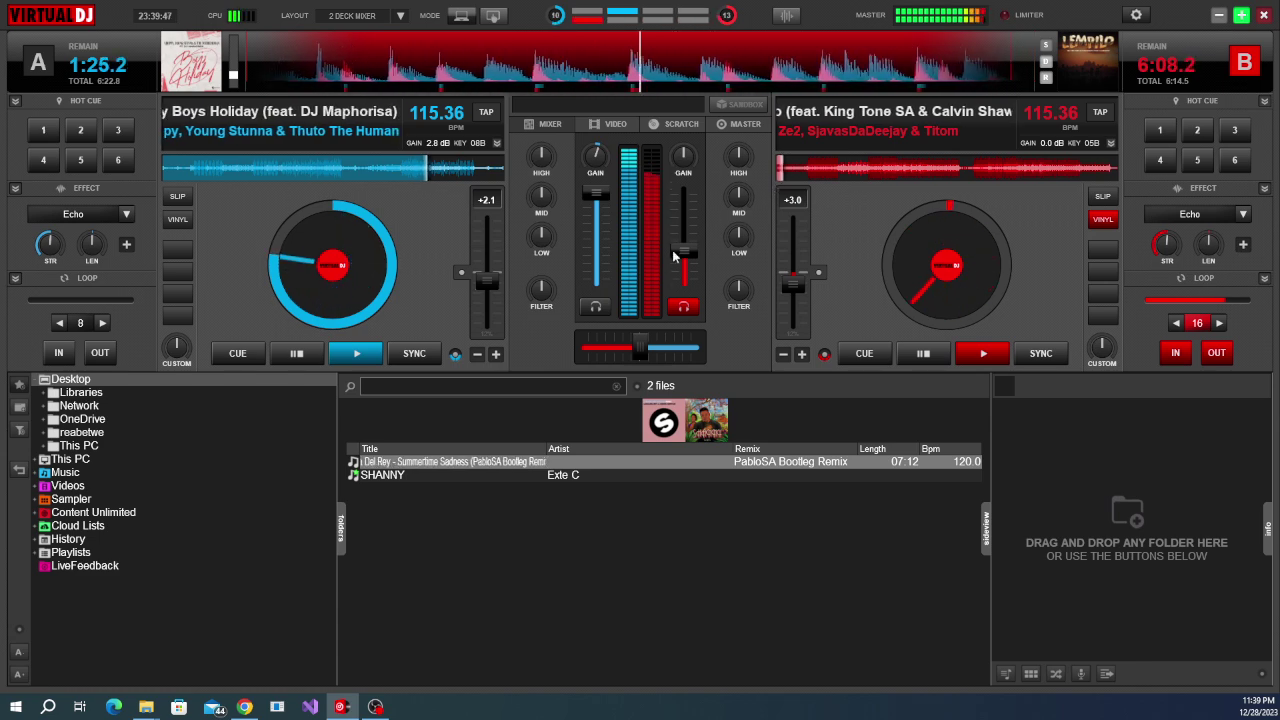
scroll(681, 246, "up", 1)
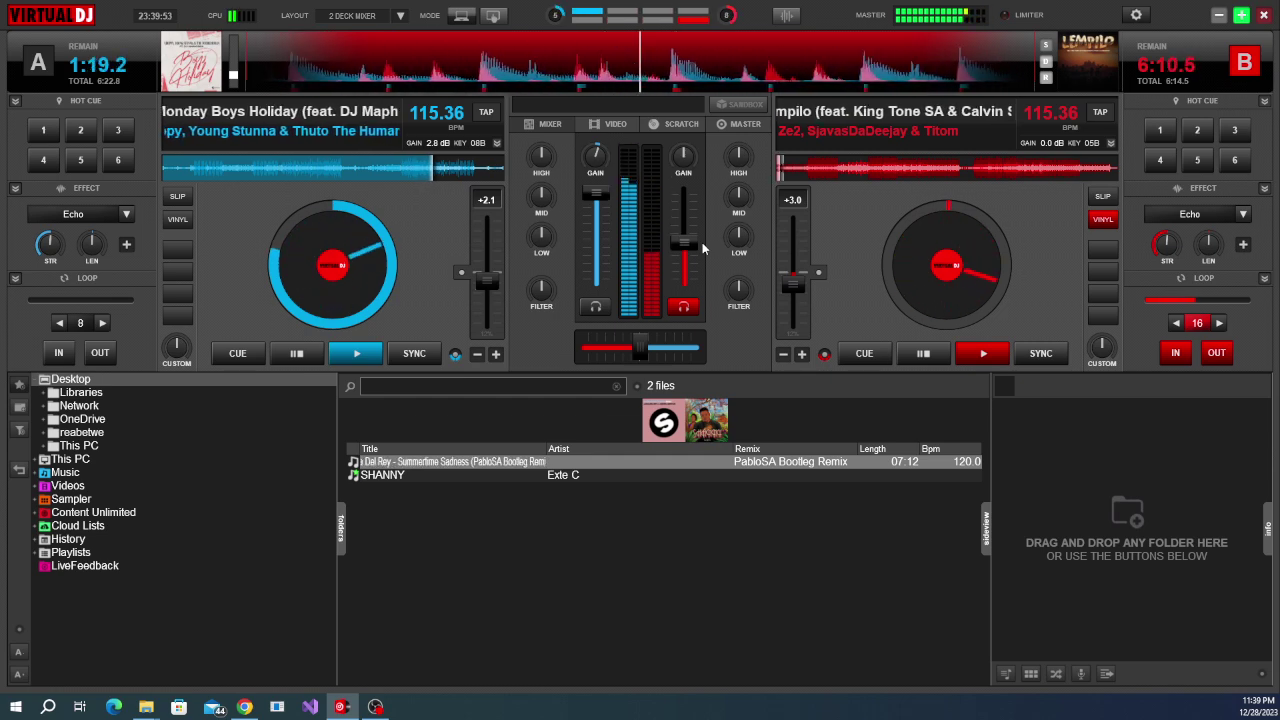
scroll(692, 240, "up", 1)
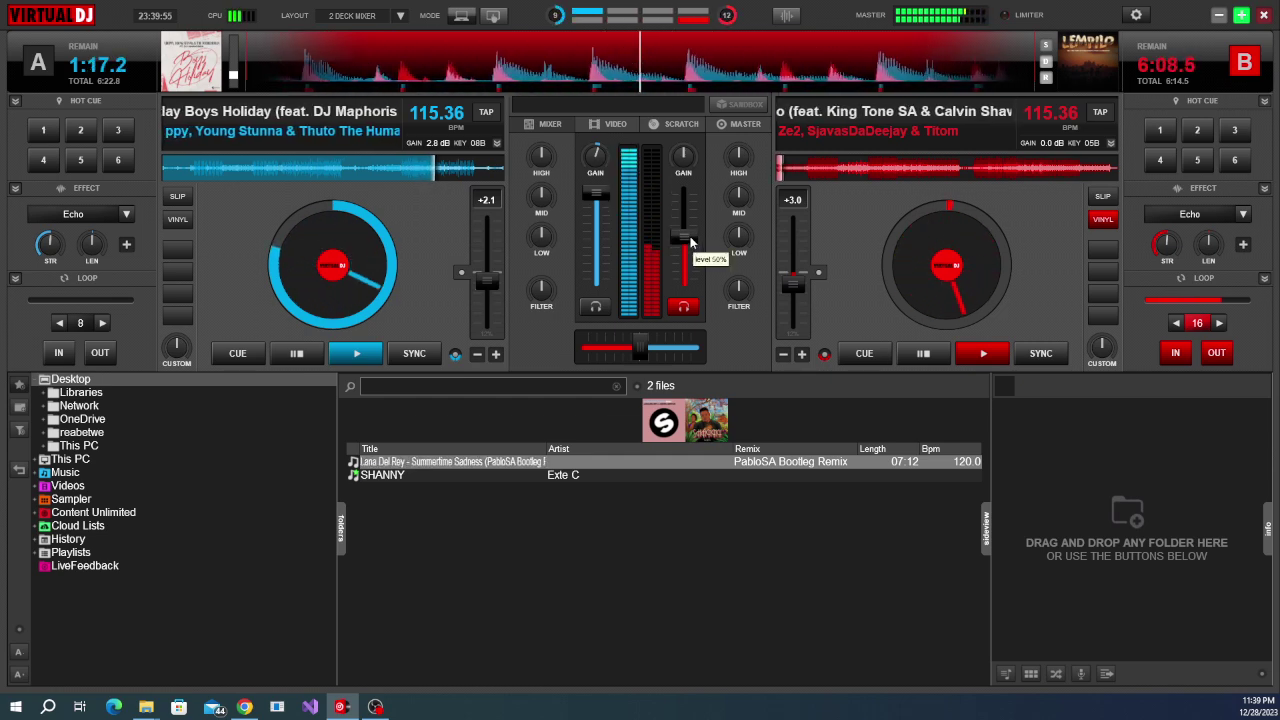
Raise deck B's volume fader past 56% and 59%, and release its 16-beat loop.
scroll(690, 241, "up", 2)
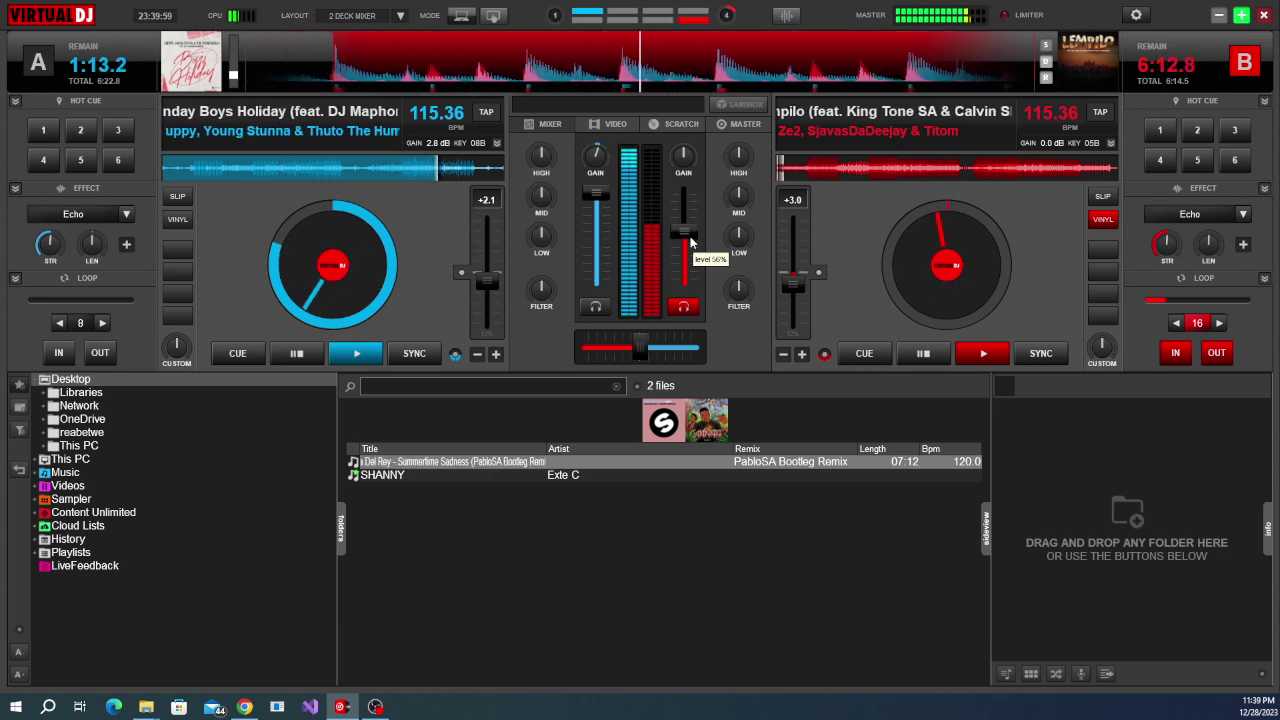
scroll(690, 241, "up", 1)
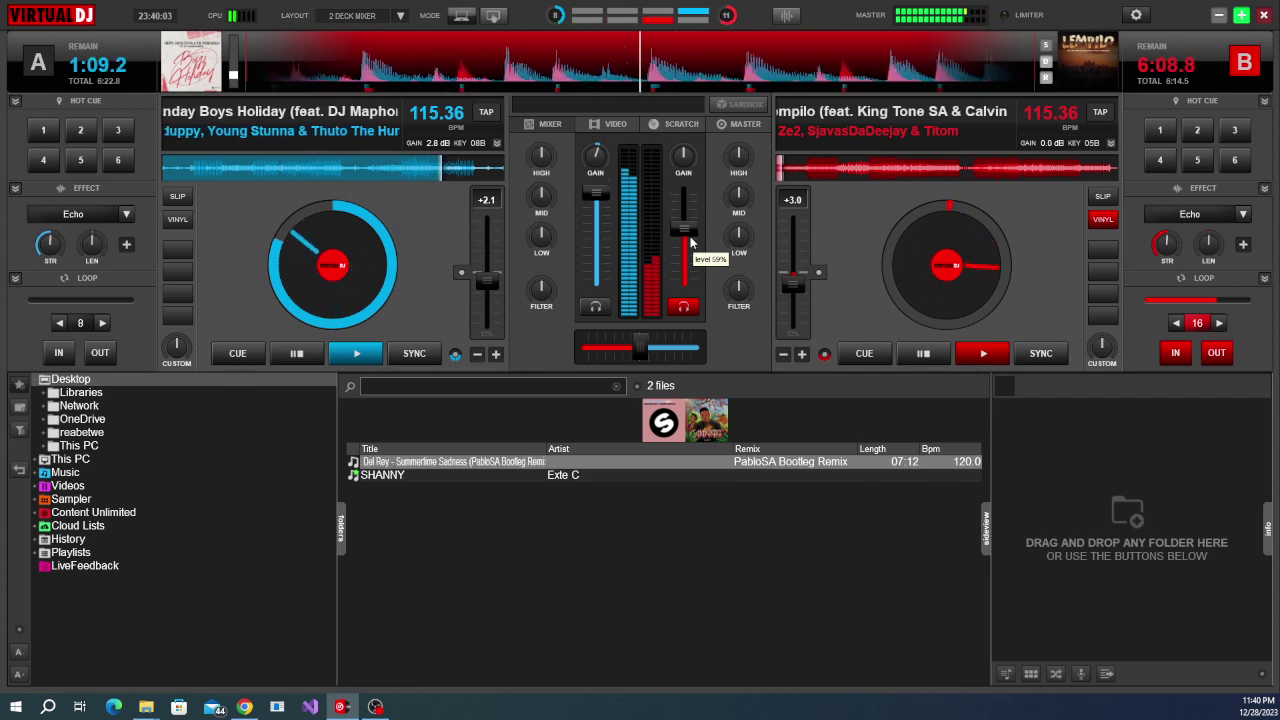
scroll(690, 241, "up", 3)
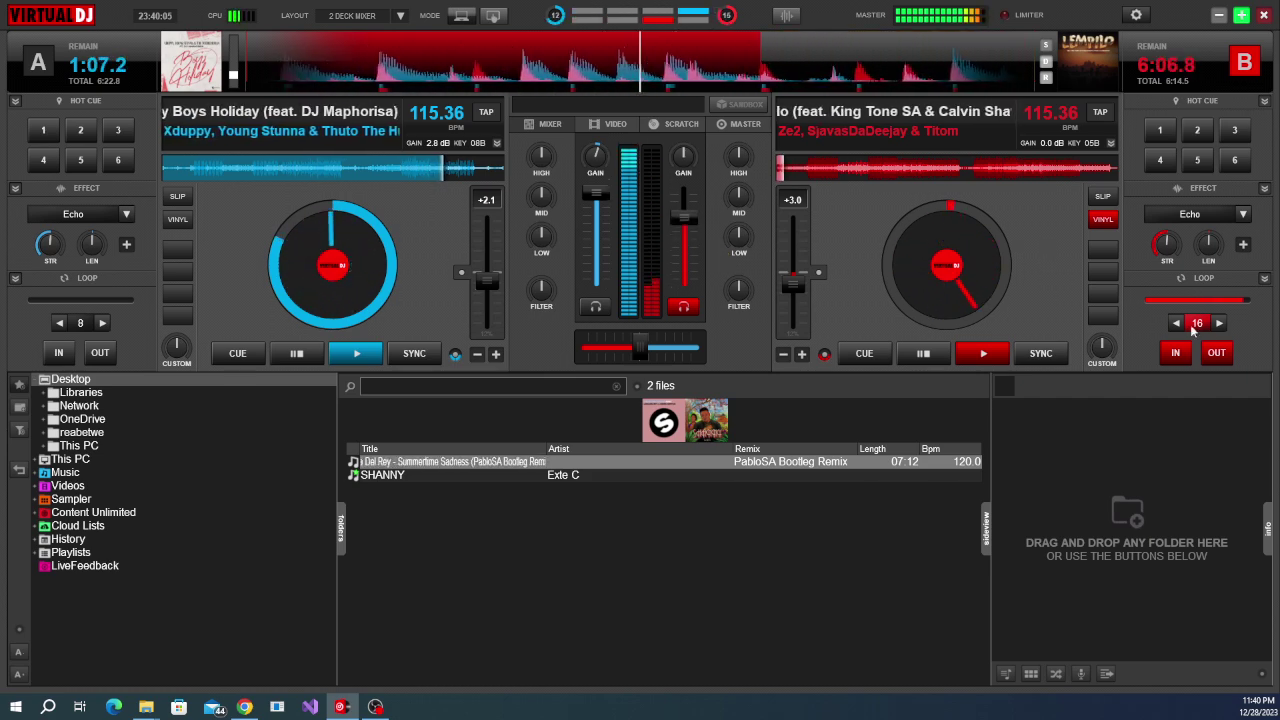
left_click(1214, 350)
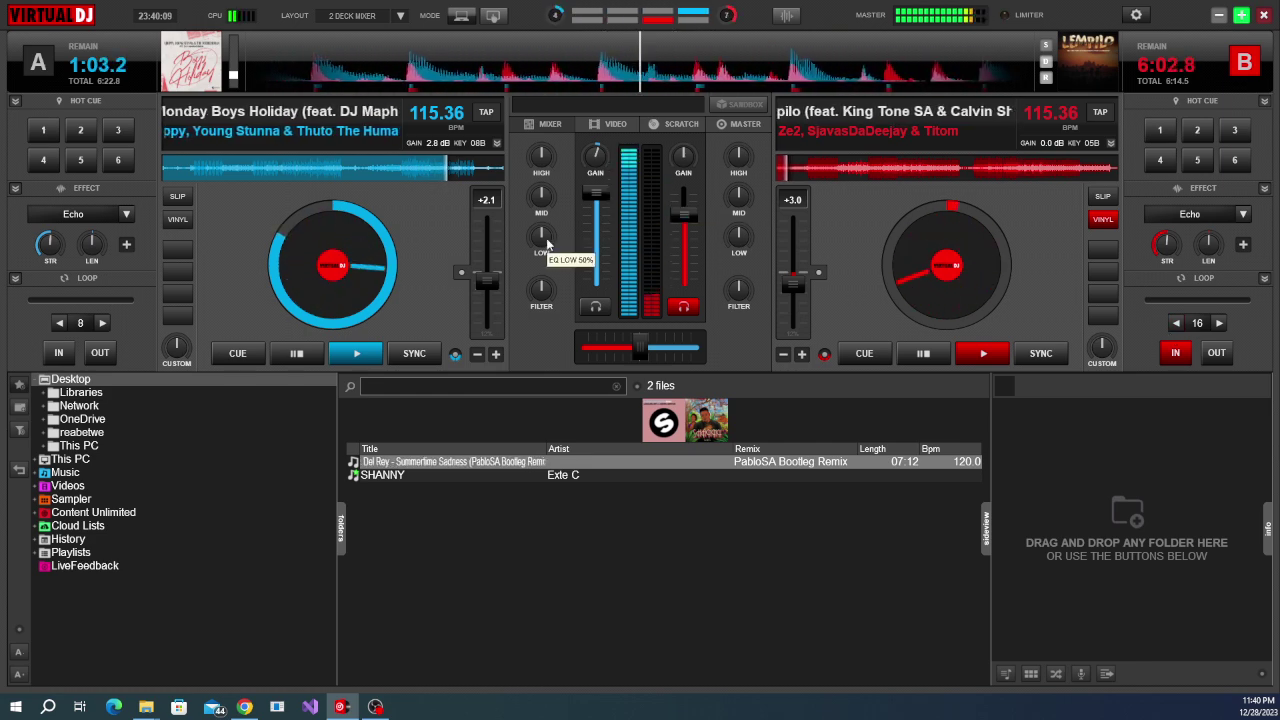
Start cutting deck A's low EQ, and put deck B back in a 16-beat loop with its volume fader slightly higher.
scroll(547, 243, "down", 3)
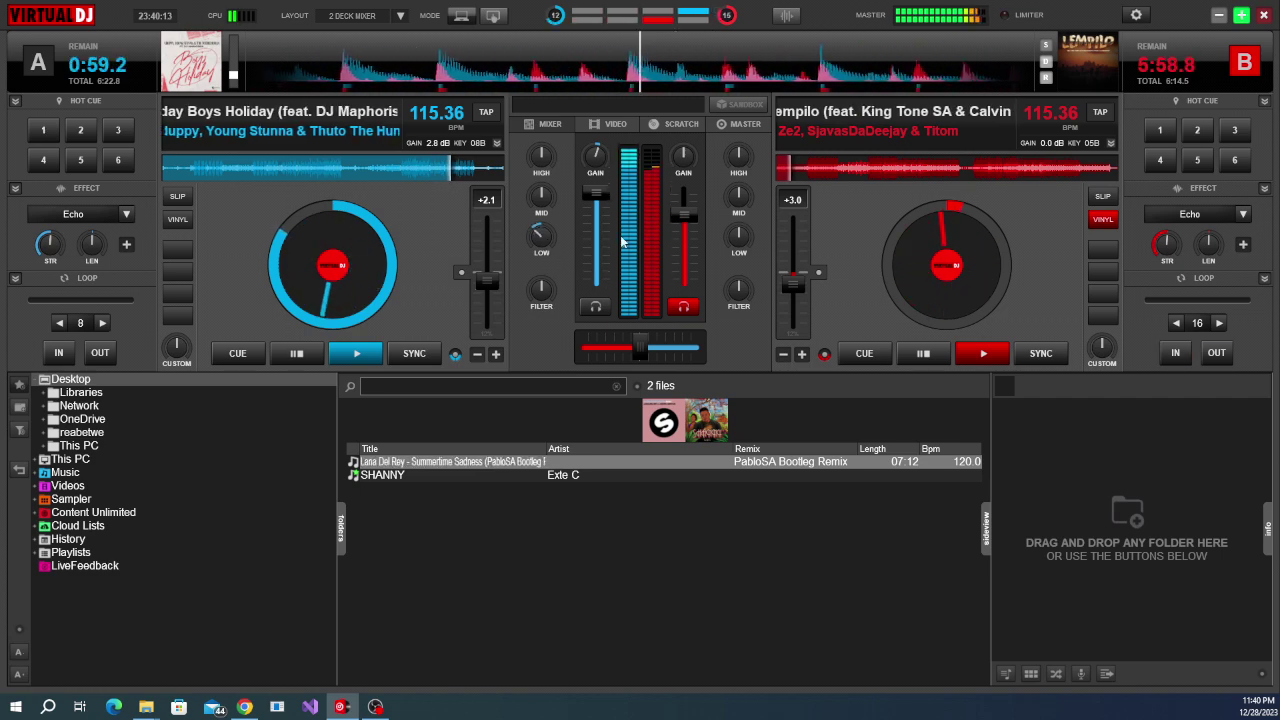
scroll(686, 215, "up", 2)
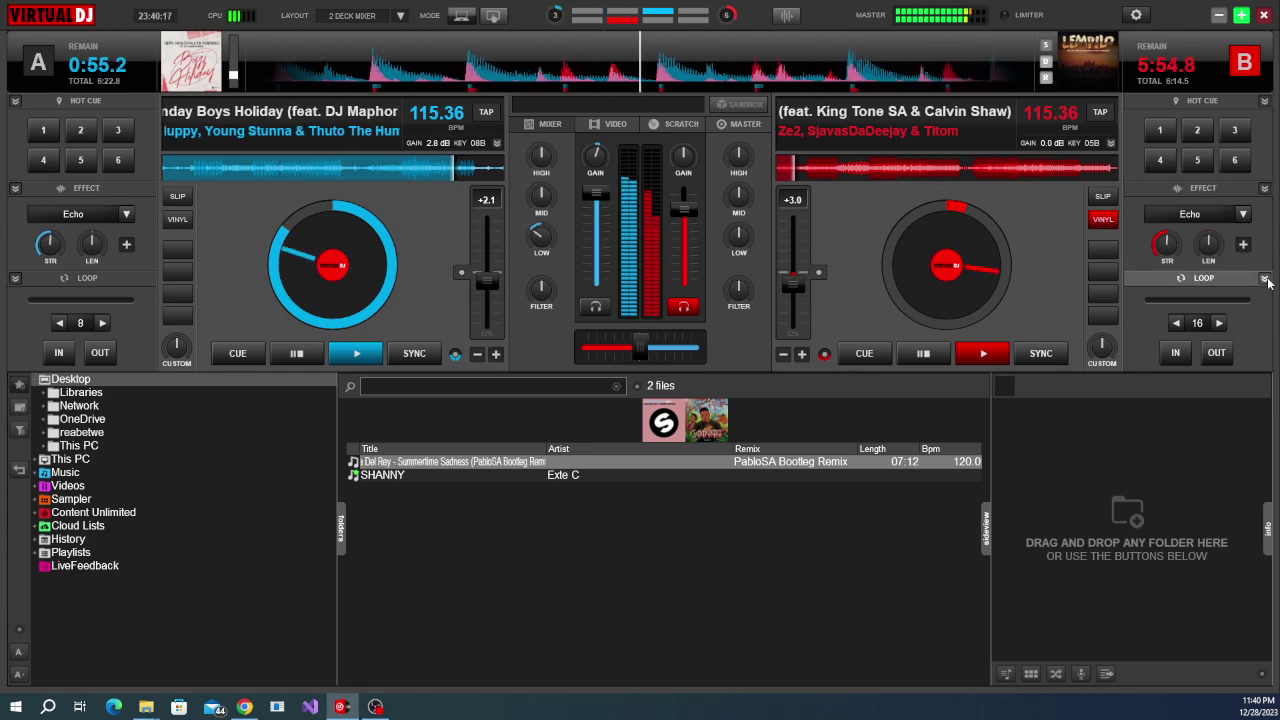
left_click(1192, 326)
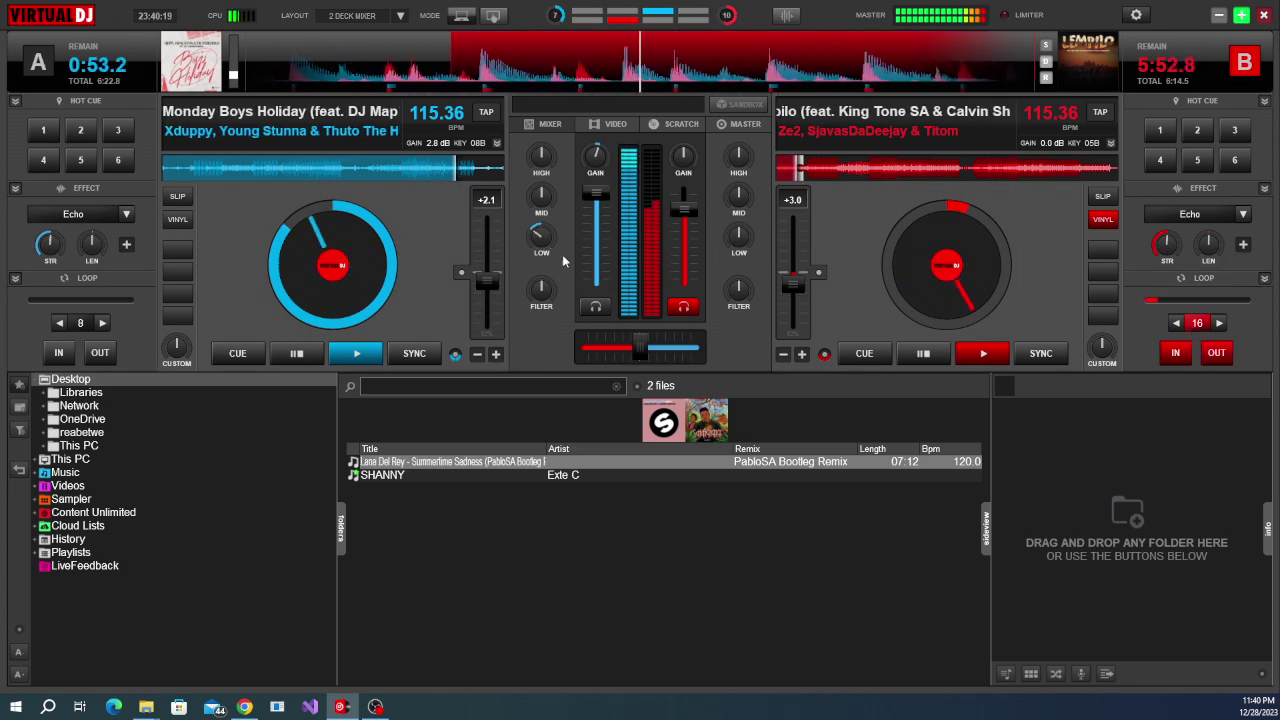
Cut deck A's low EQ further and bring deck B's volume fader up to full.
mouse_move(540, 236)
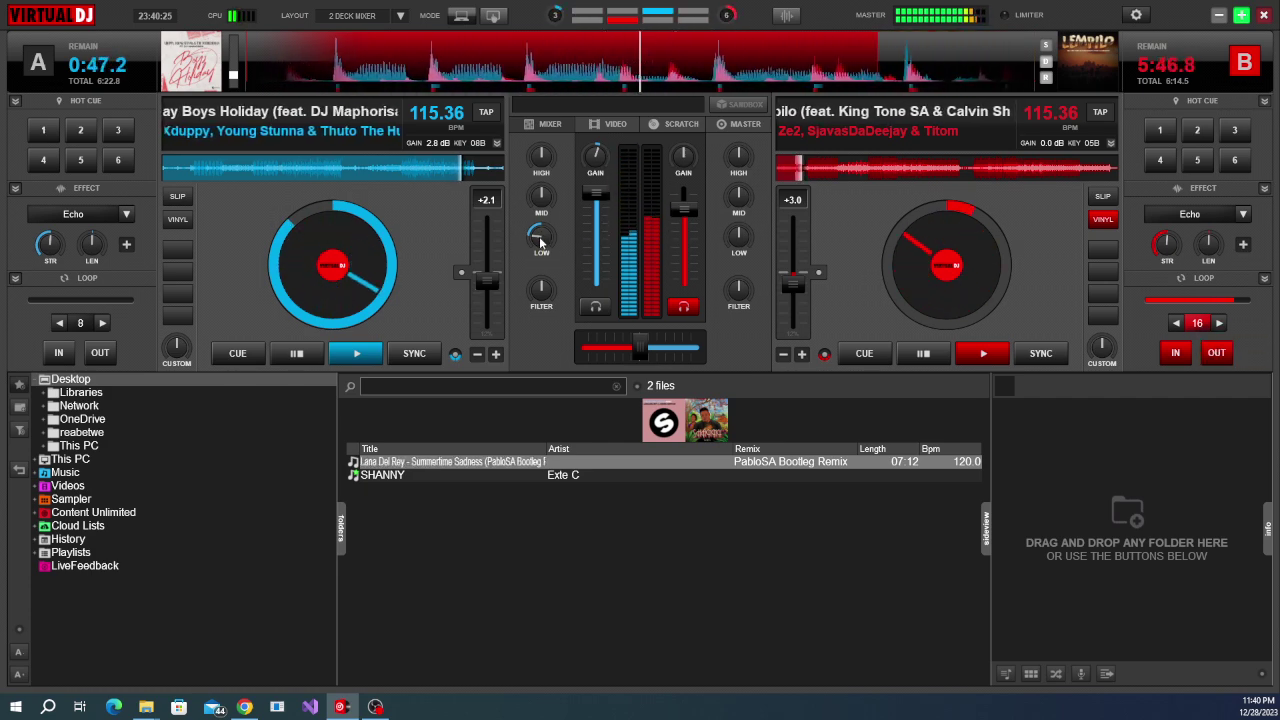
mouse_move(686, 220)
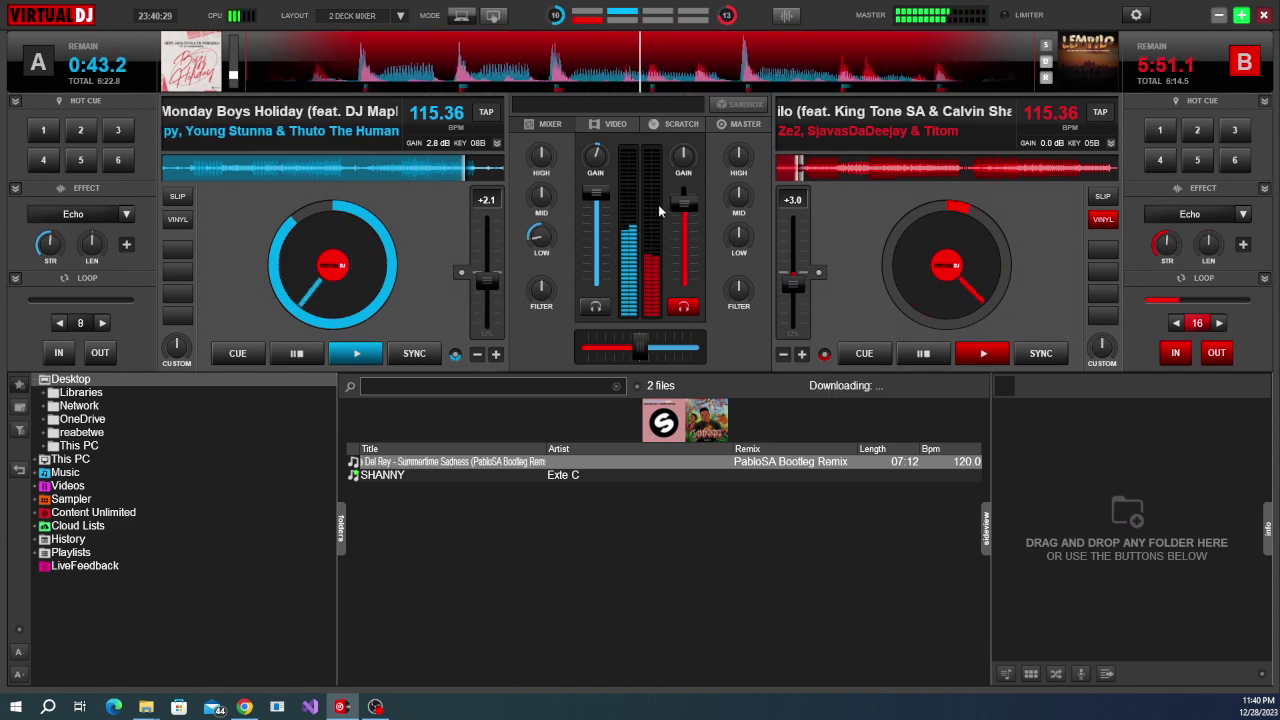
scroll(672, 200, "up", 2)
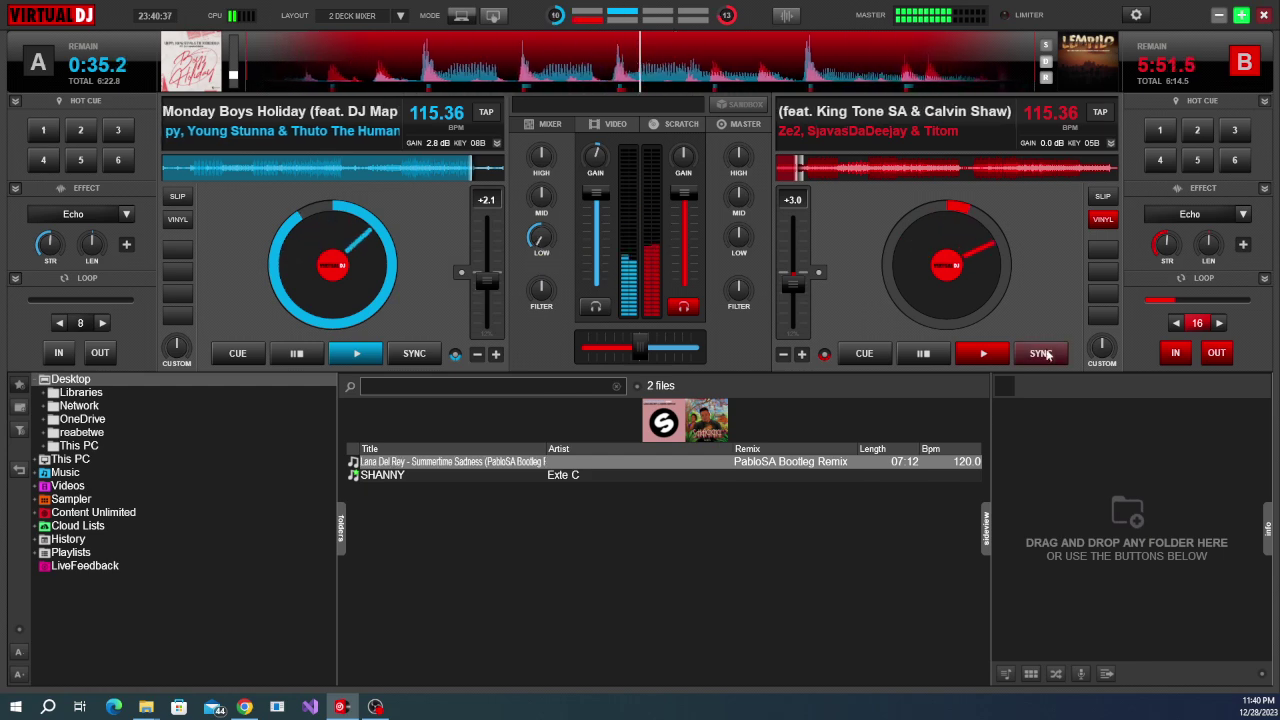
Release deck B's 16-beat loop and sweep deck A's filter down through 9.3 kHz and 5.4 kHz until nearly closed.
left_click(1176, 350)
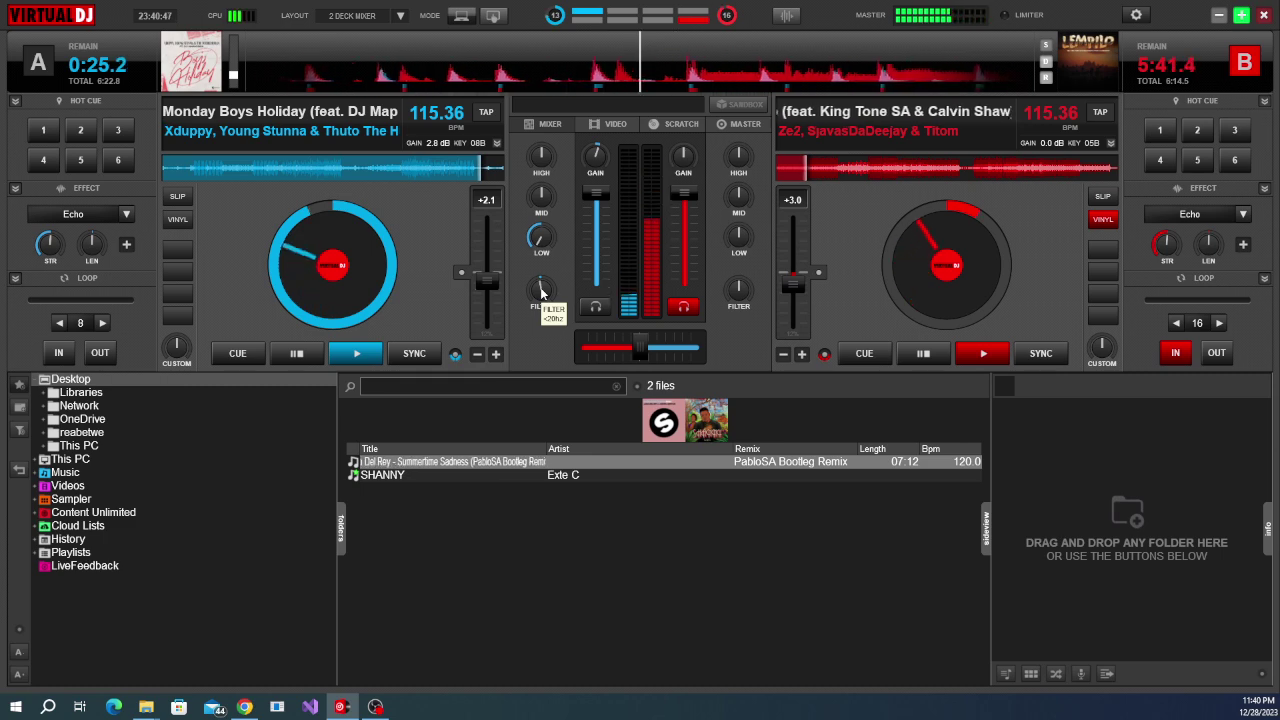
scroll(540, 290, "down", 1)
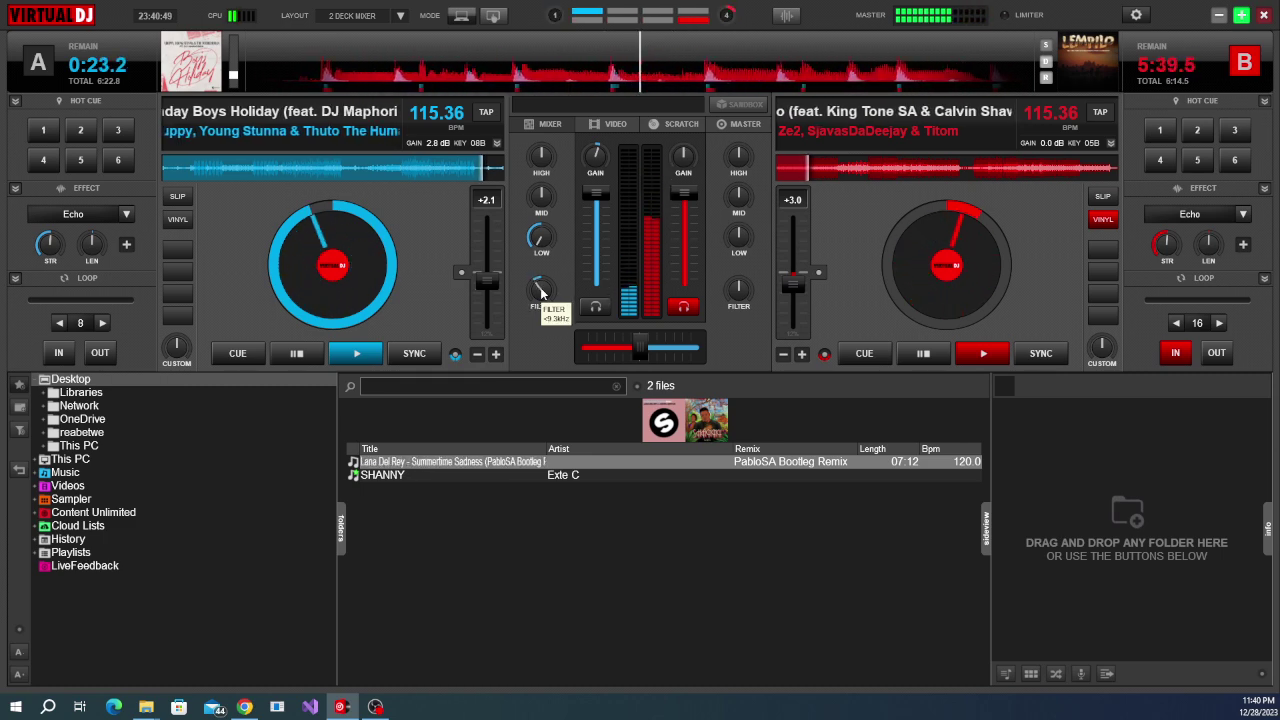
scroll(540, 290, "down", 2)
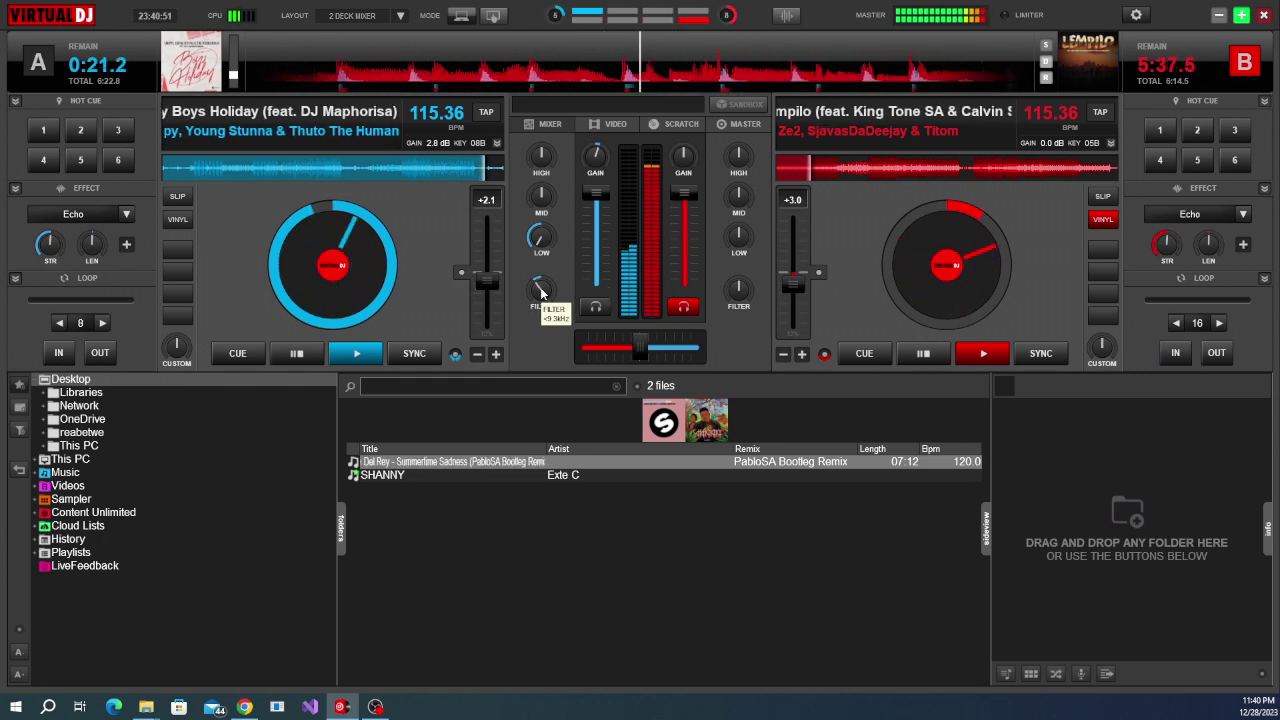
scroll(540, 290, "down", 1)
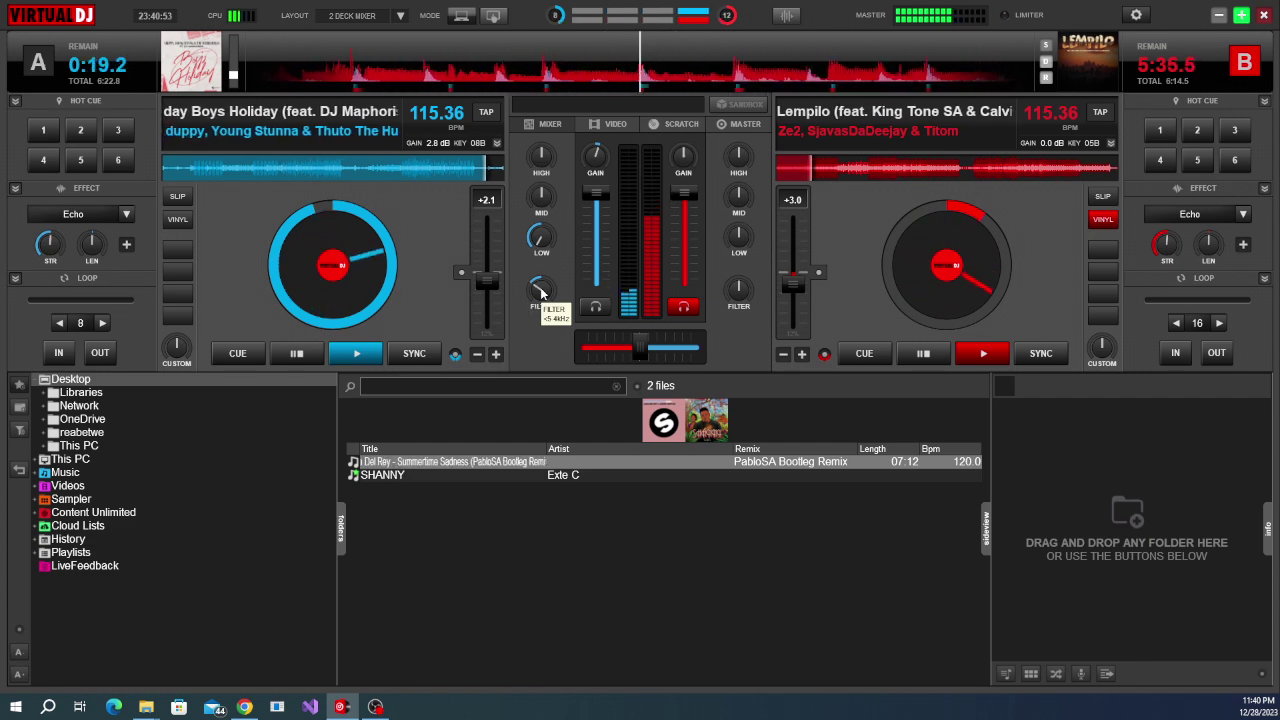
scroll(540, 290, "down", 1)
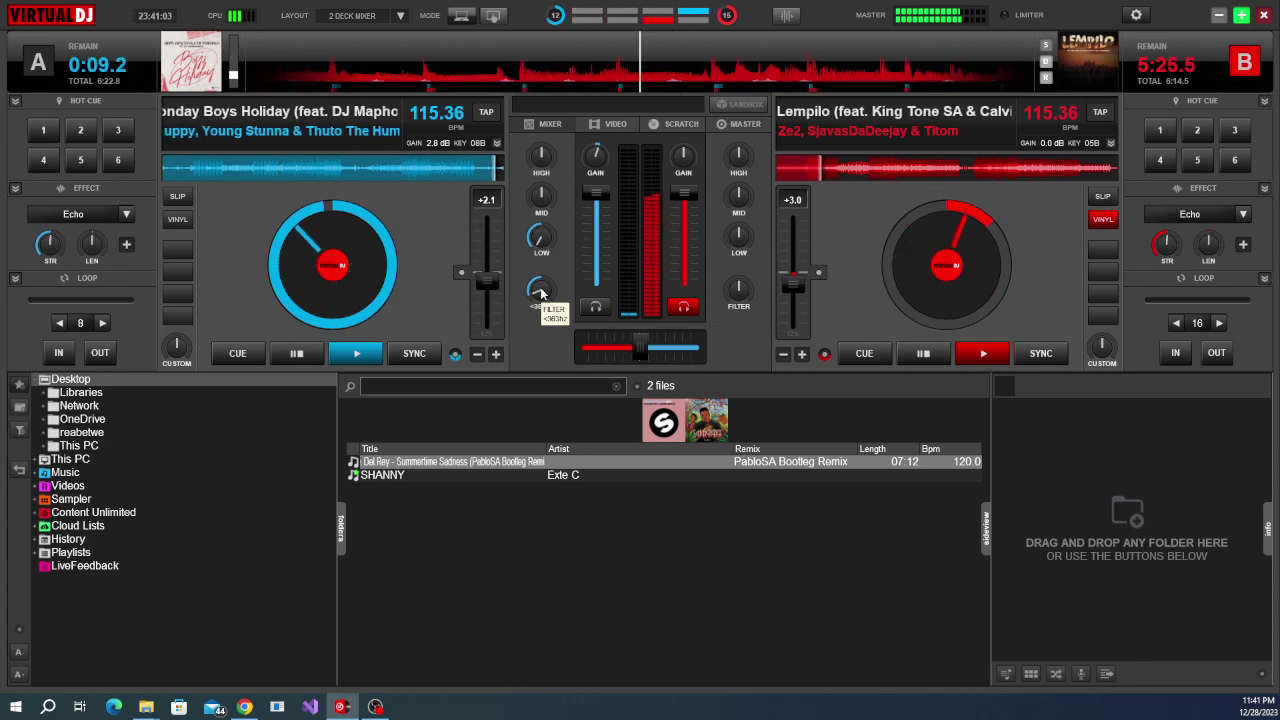
Hold the end of deck A's track in an 8-beat loop while closing its filter further, and stop the deck.
left_click(82, 323)
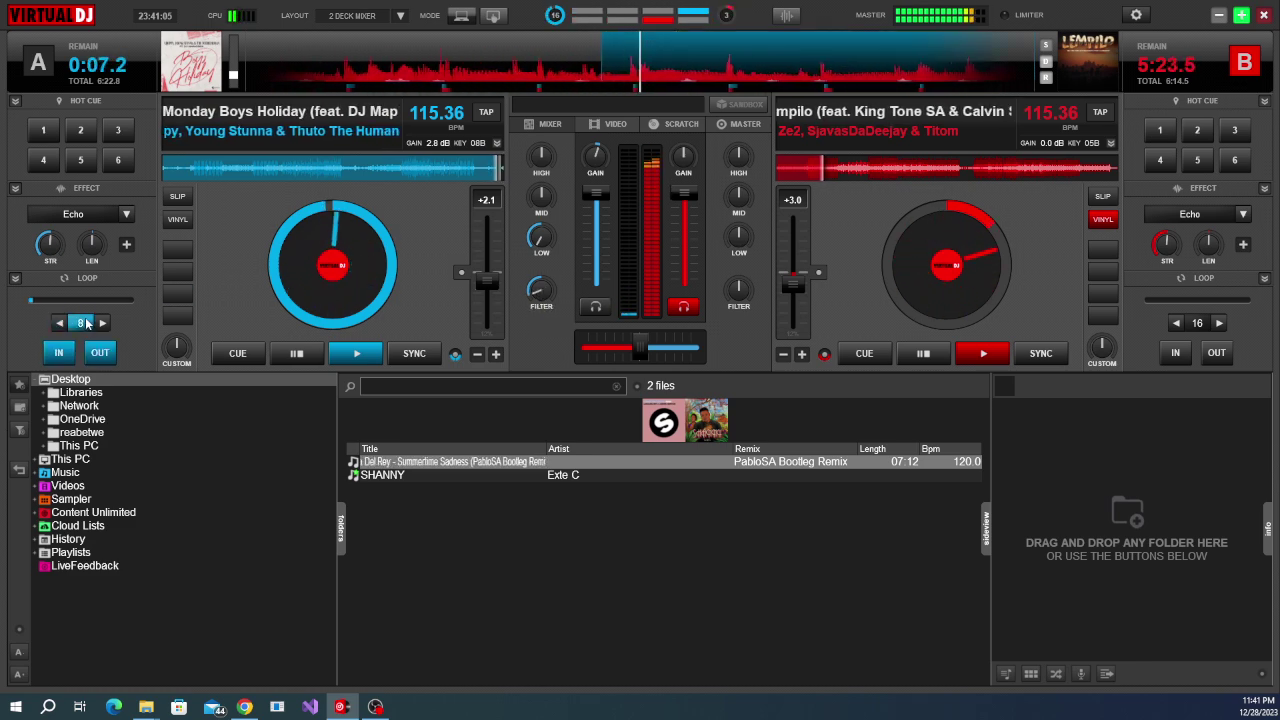
mouse_move(540, 293)
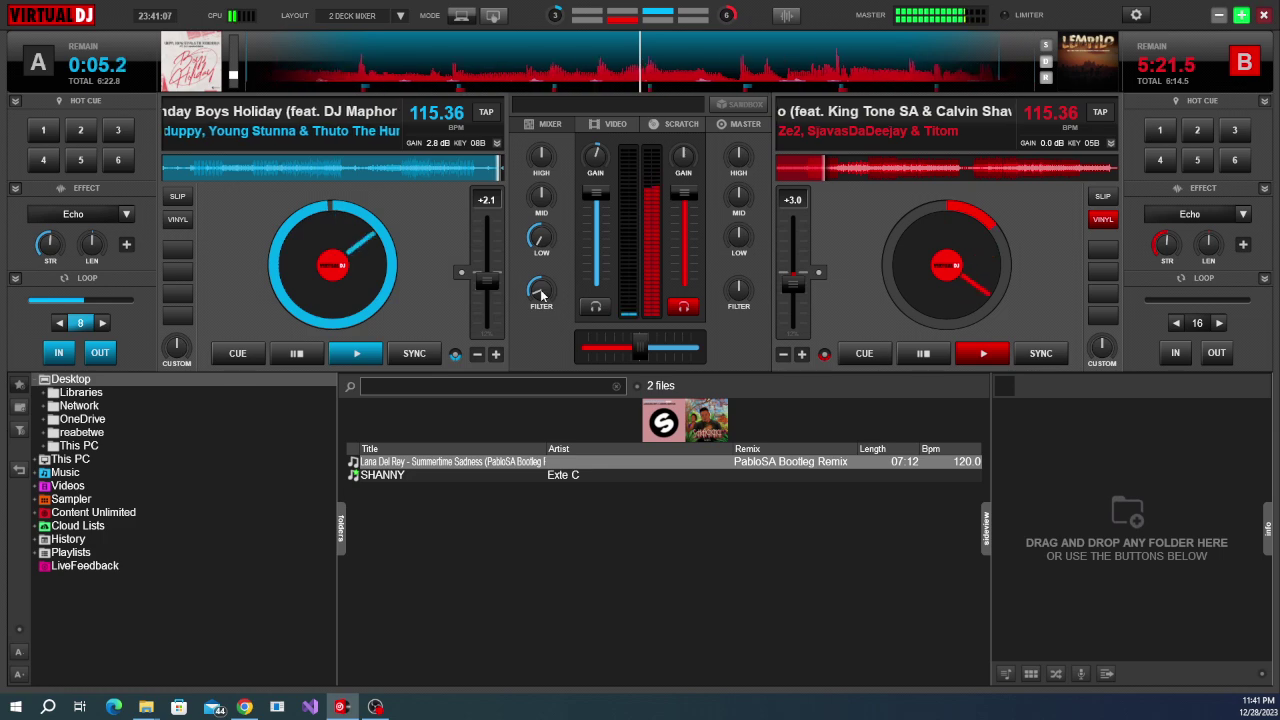
left_click(296, 353)
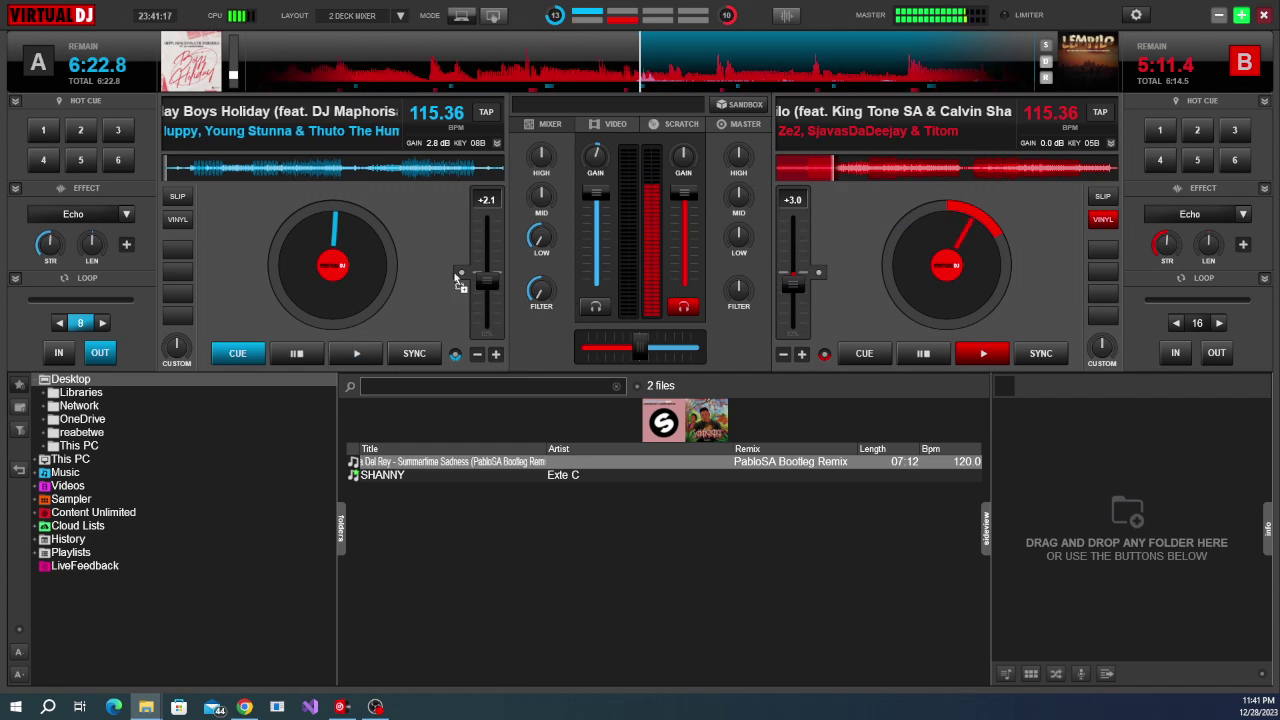
Load the Zwesh SA & Busta 929 track onto deck A and set an 8-beat loop at its start.
left_click_drag(365, 258, 366, 260)
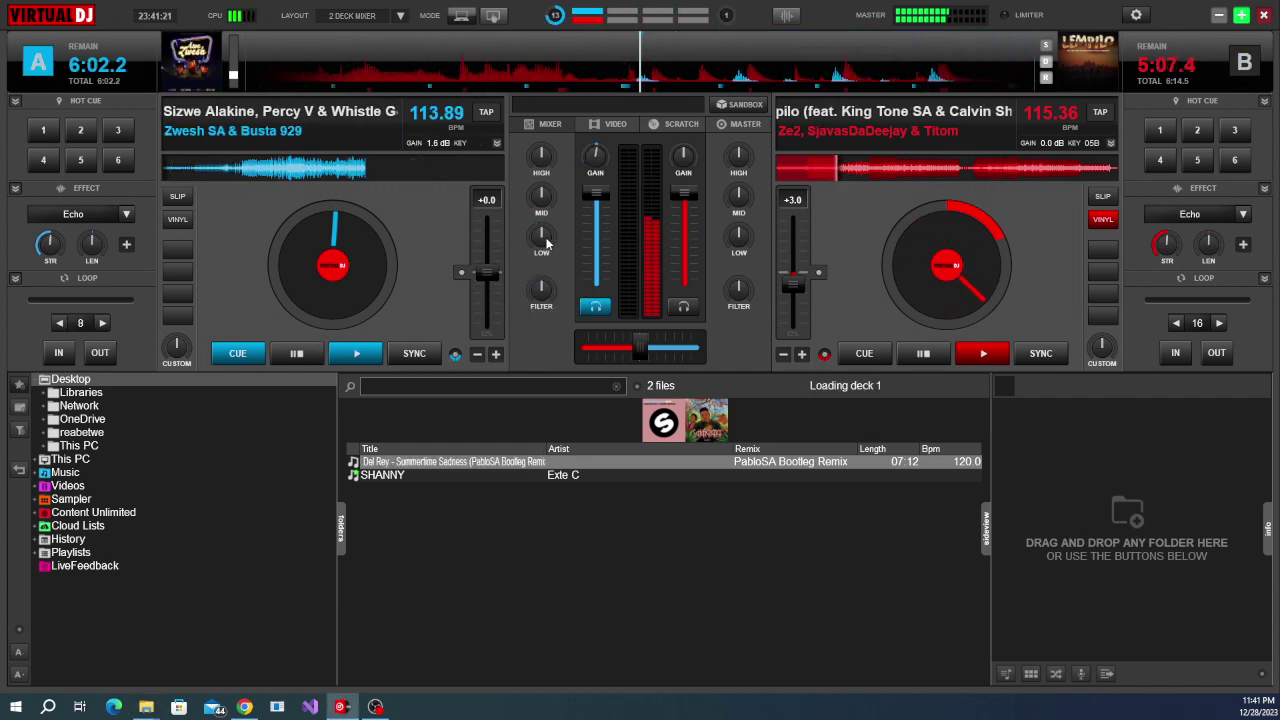
left_click(80, 323)
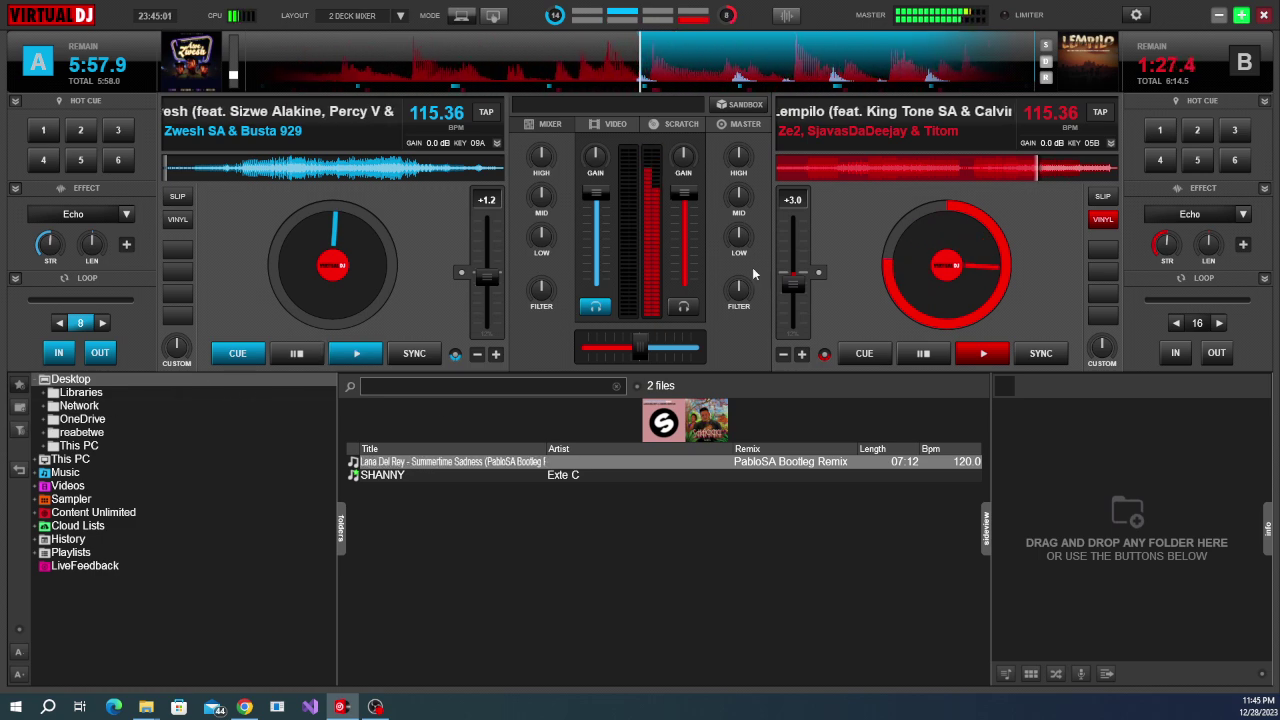
Play deck A's track out of its 8-beat loop at low volume and raise its fader past 70%.
left_click(597, 264)
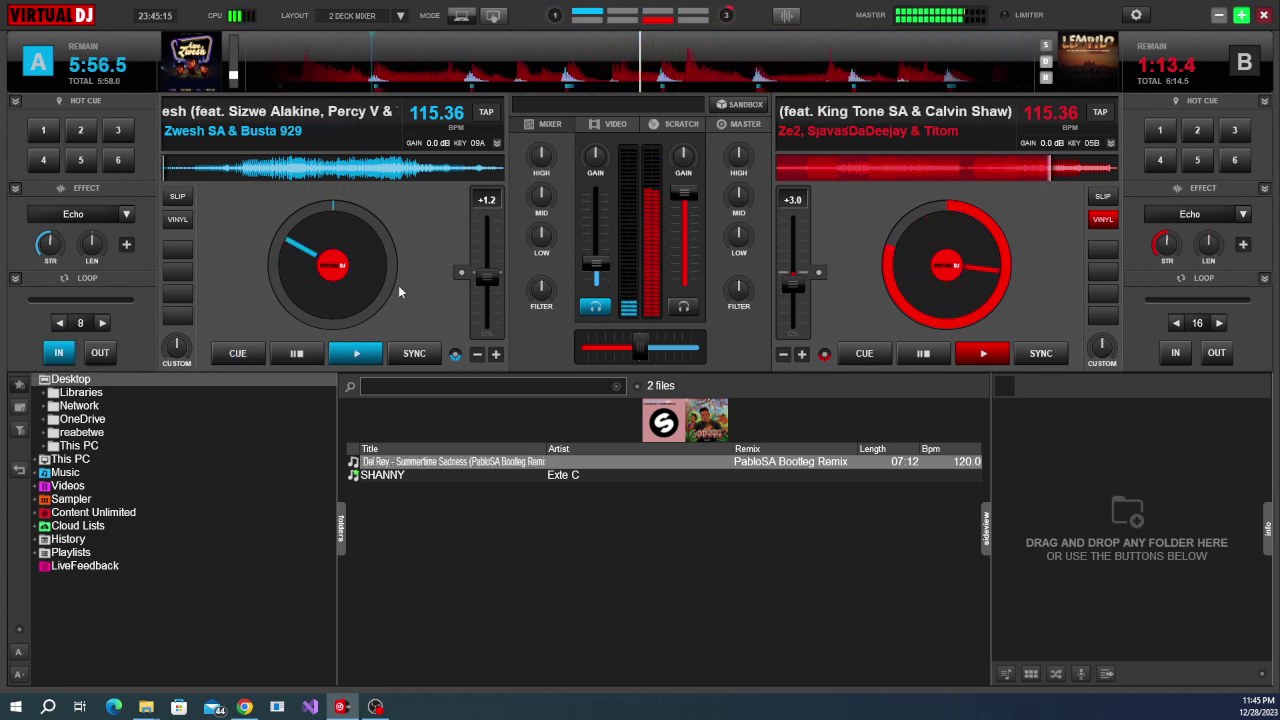
left_click_drag(585, 268, 594, 243)
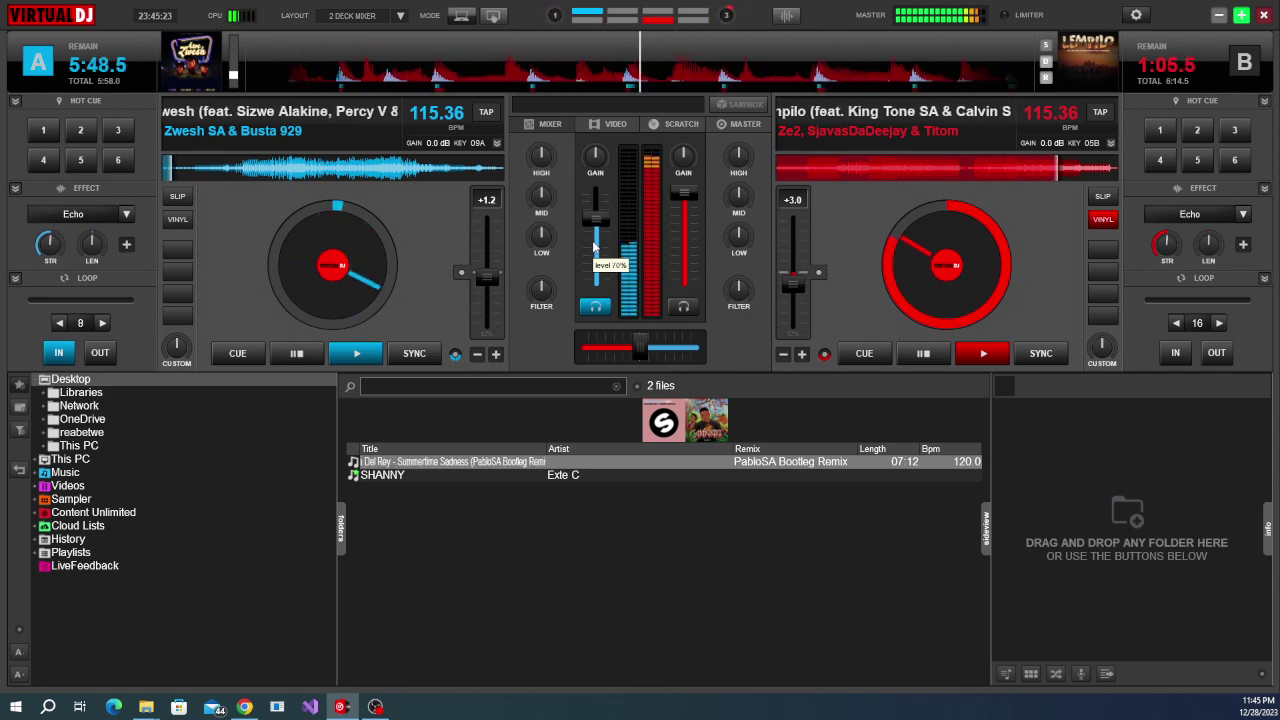
scroll(594, 246, "up", 3)
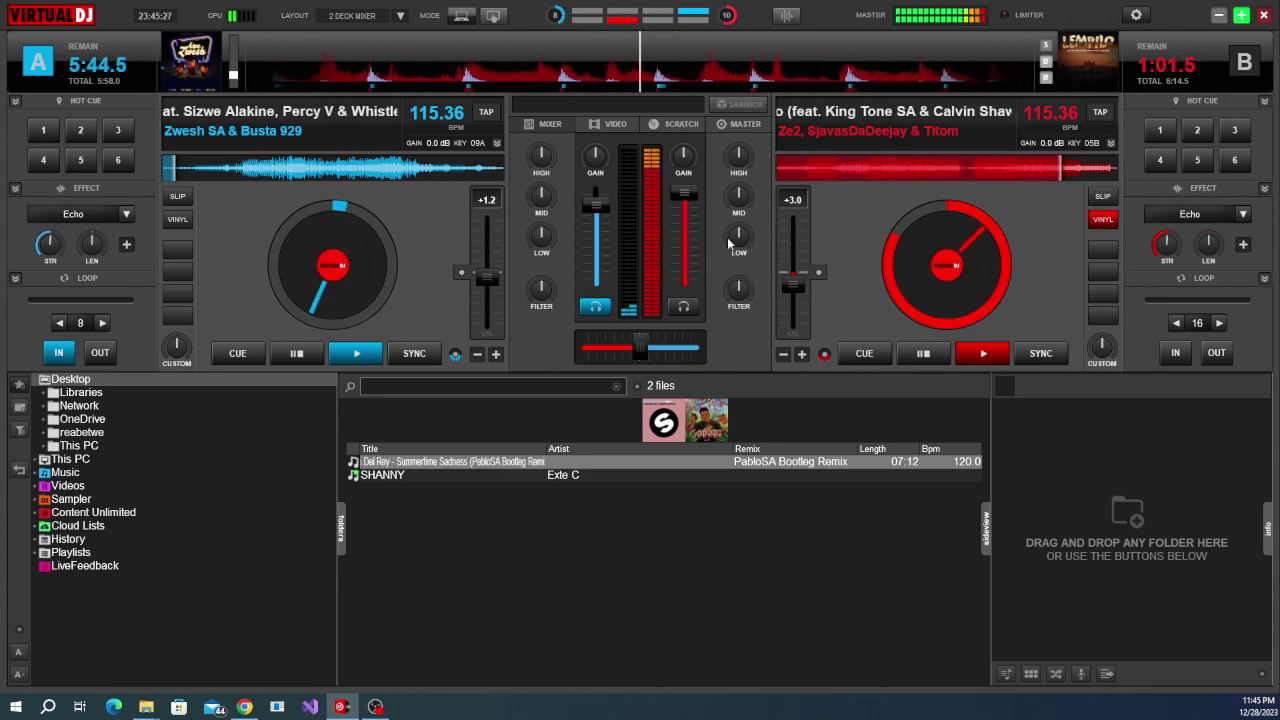
Cut deck B's low EQ through 31% and further while bringing deck A's volume fader up to full.
scroll(731, 243, "down", 3)
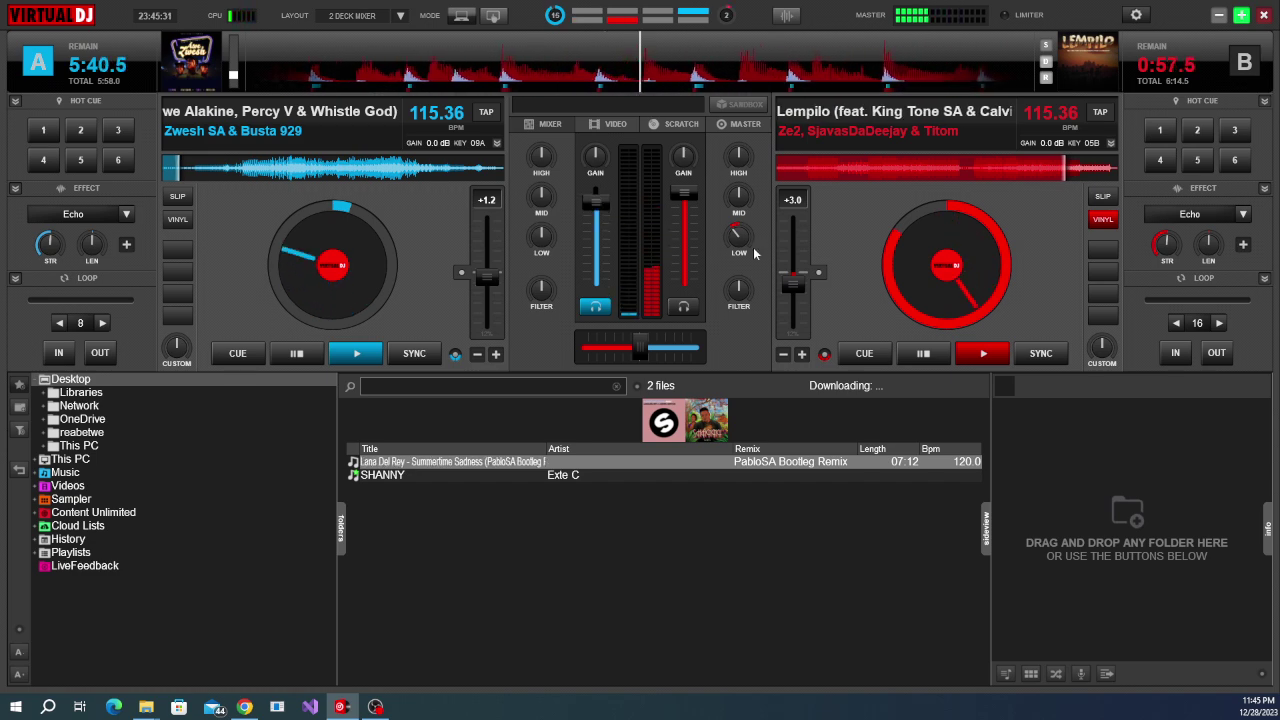
scroll(735, 238, "down", 2)
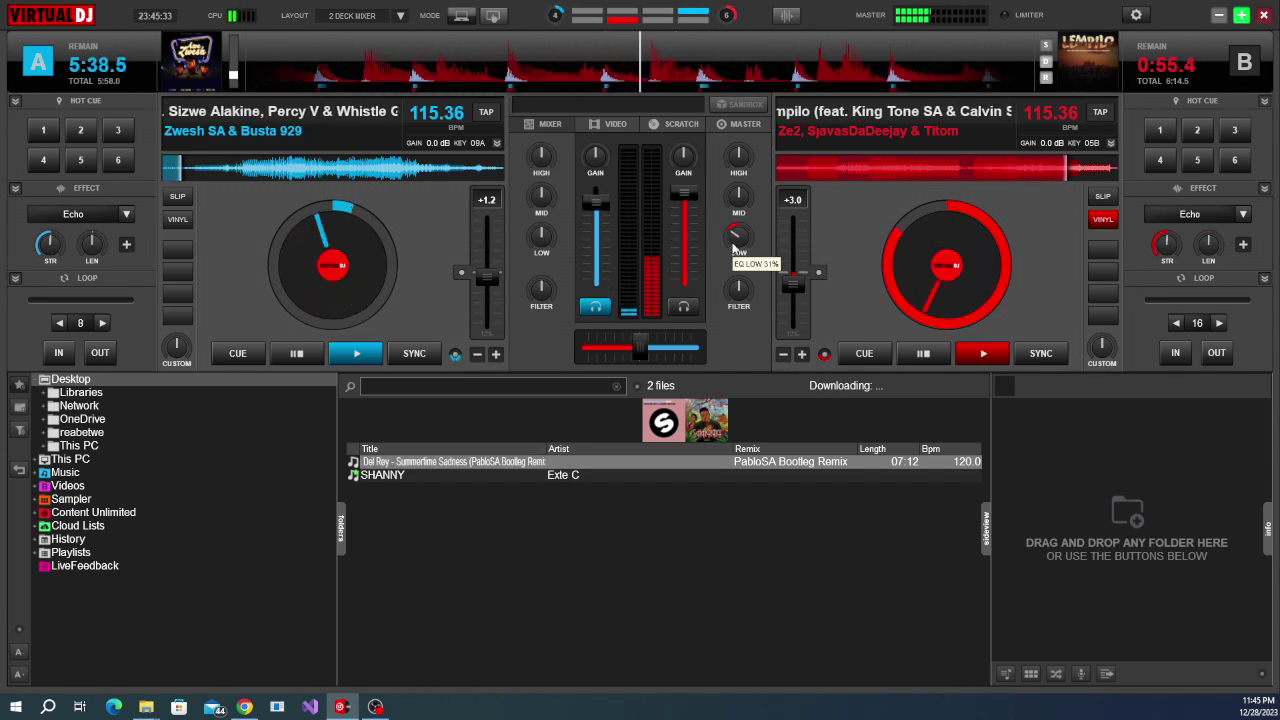
scroll(603, 210, "up", 1)
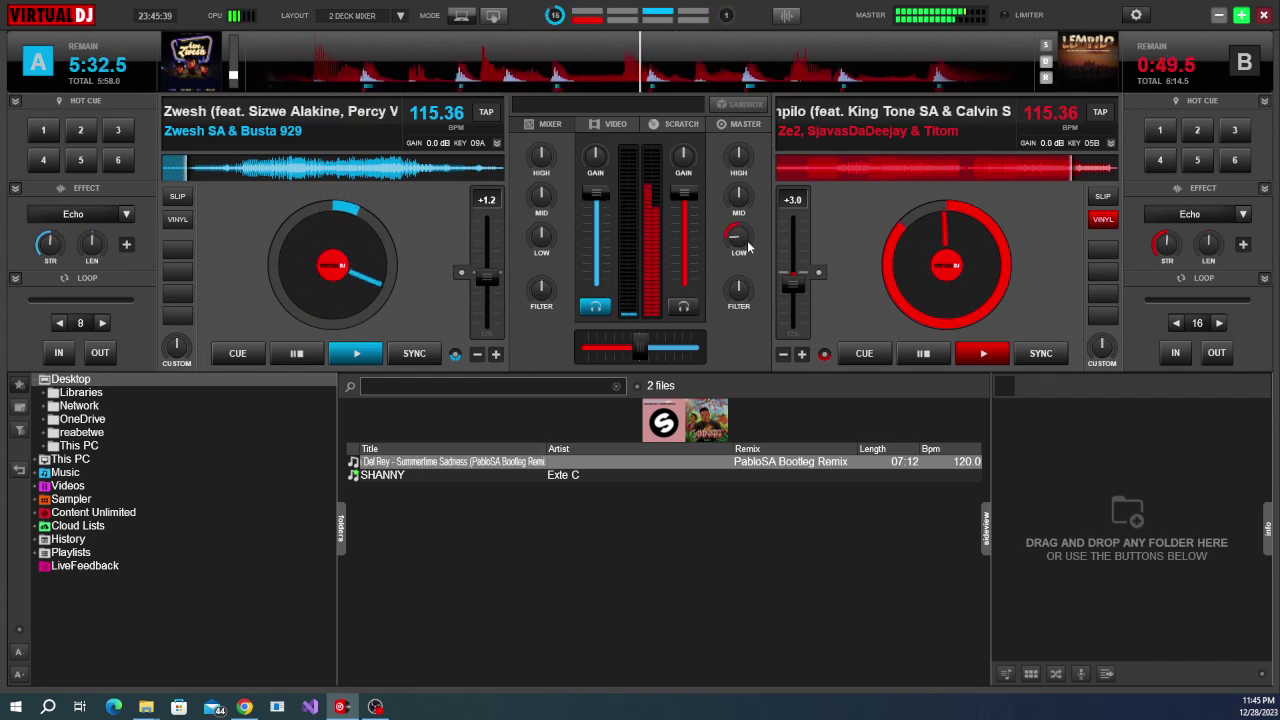
mouse_move(736, 248)
scroll(736, 248, "down", 2)
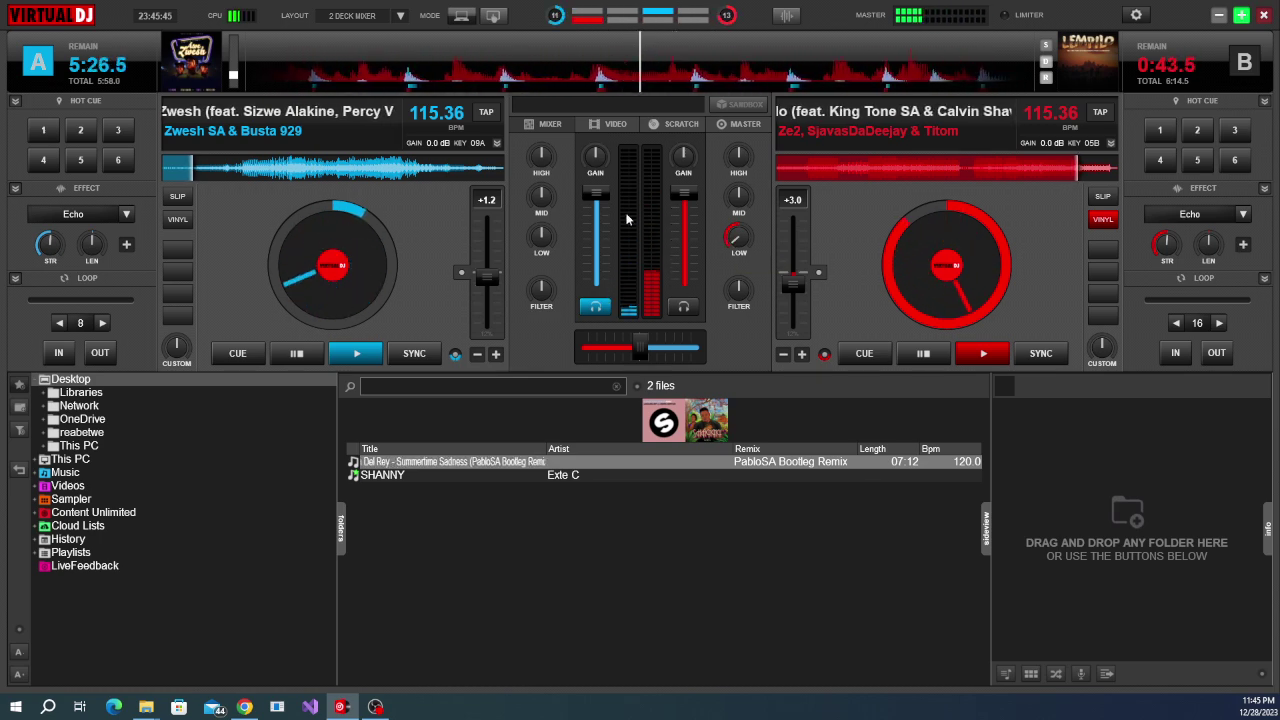
Sweep deck B's filter down through 12, 7.2, 5.4 and 3.9 kHz to 1.2 kHz, and raise deck A's gain to 2.8 dB.
mouse_move(737, 290)
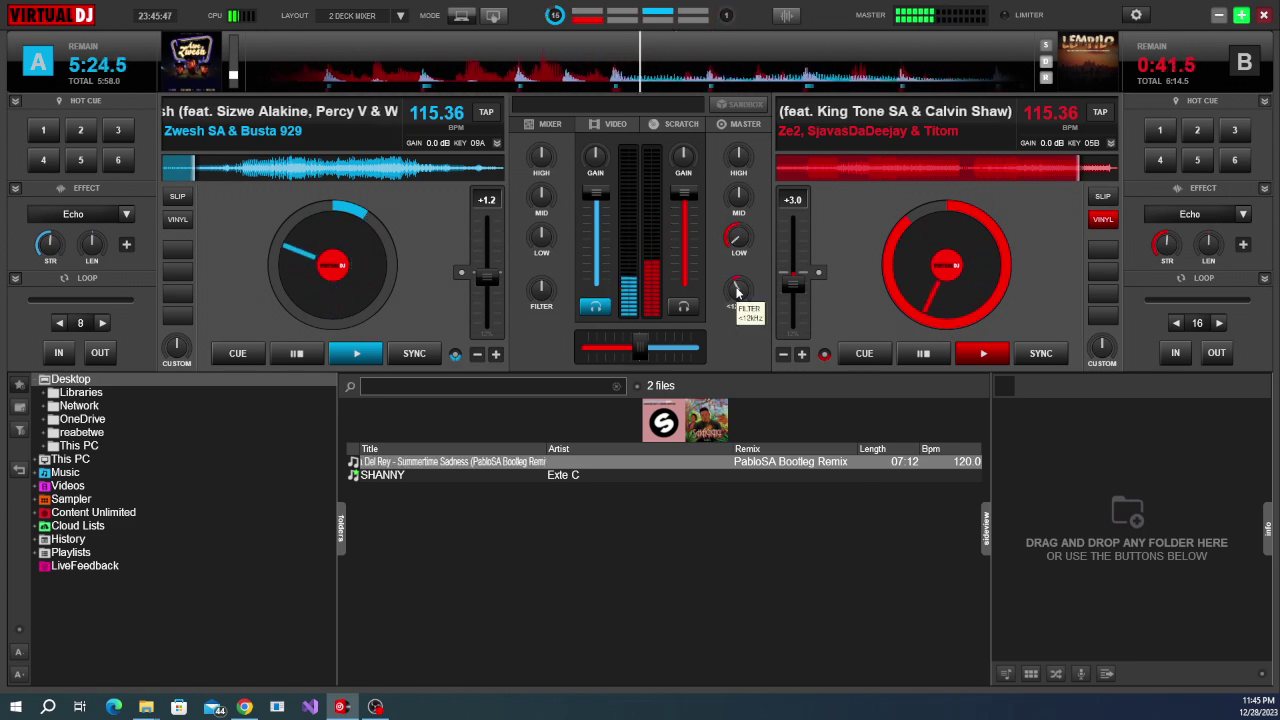
scroll(737, 290, "up", 2)
scroll(737, 290, "down", 2)
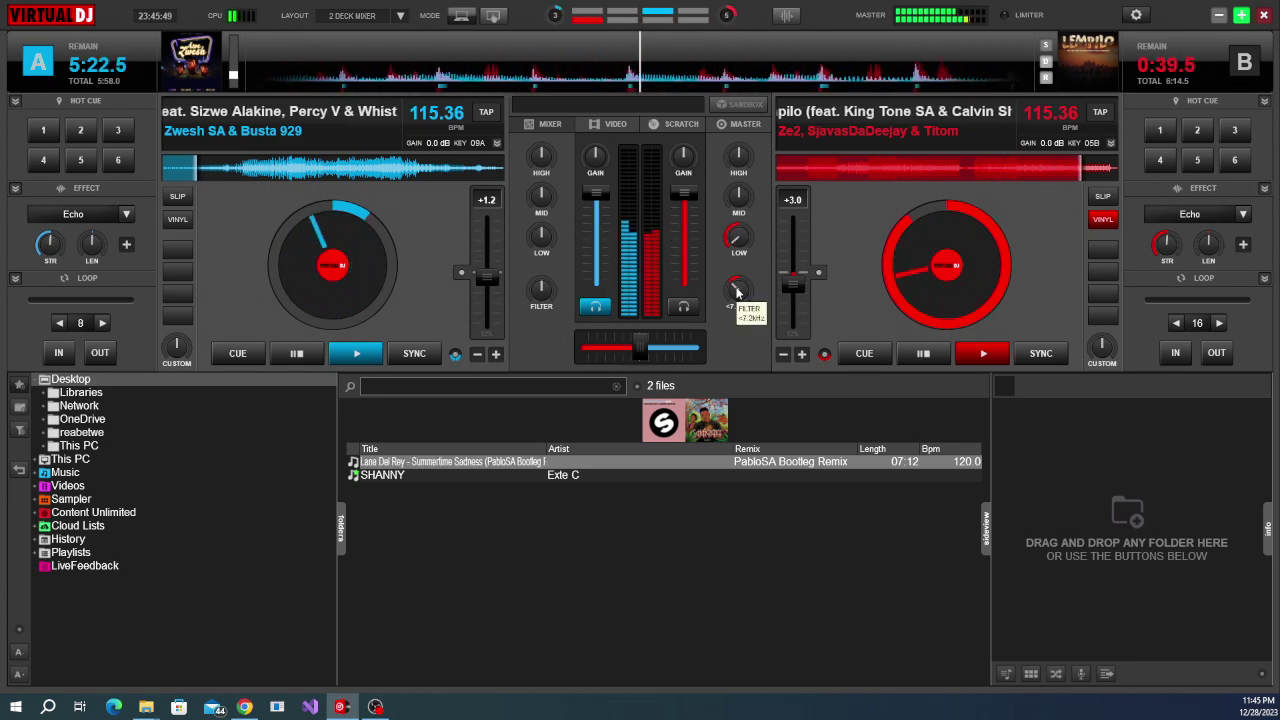
scroll(737, 290, "down", 2)
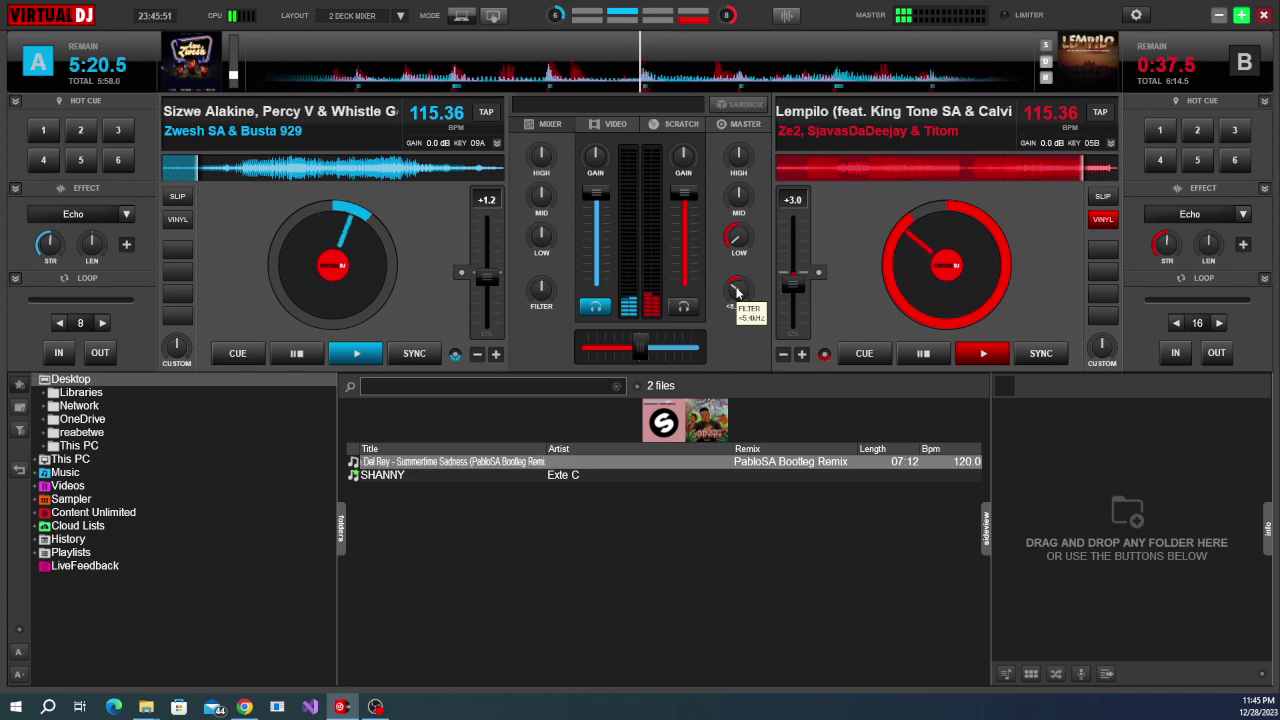
scroll(737, 290, "down", 2)
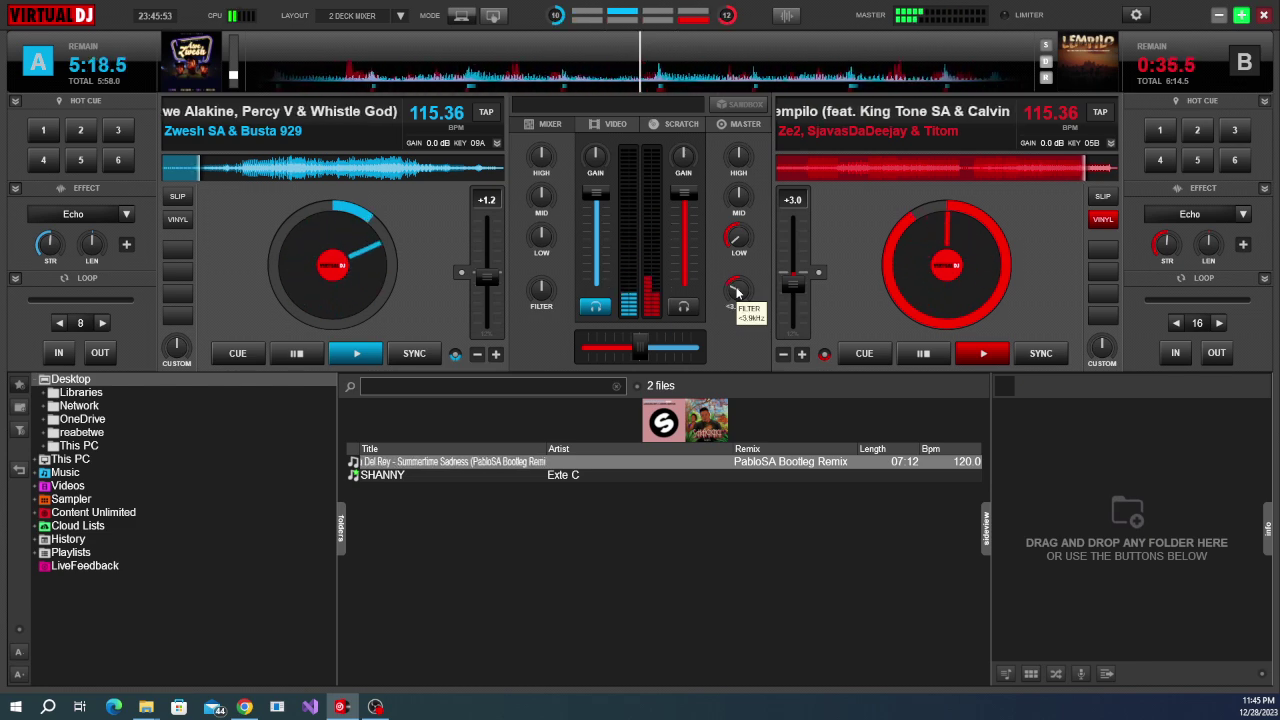
scroll(737, 290, "down", 2)
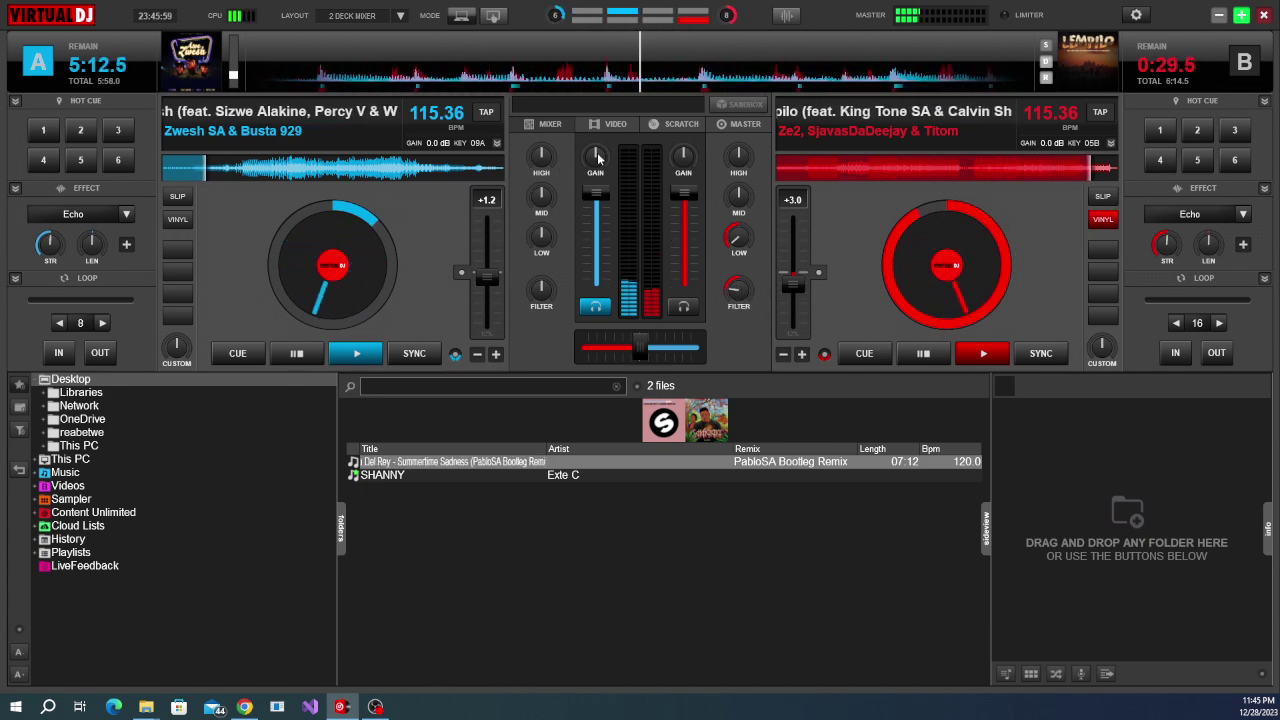
scroll(595, 158, "up", 3)
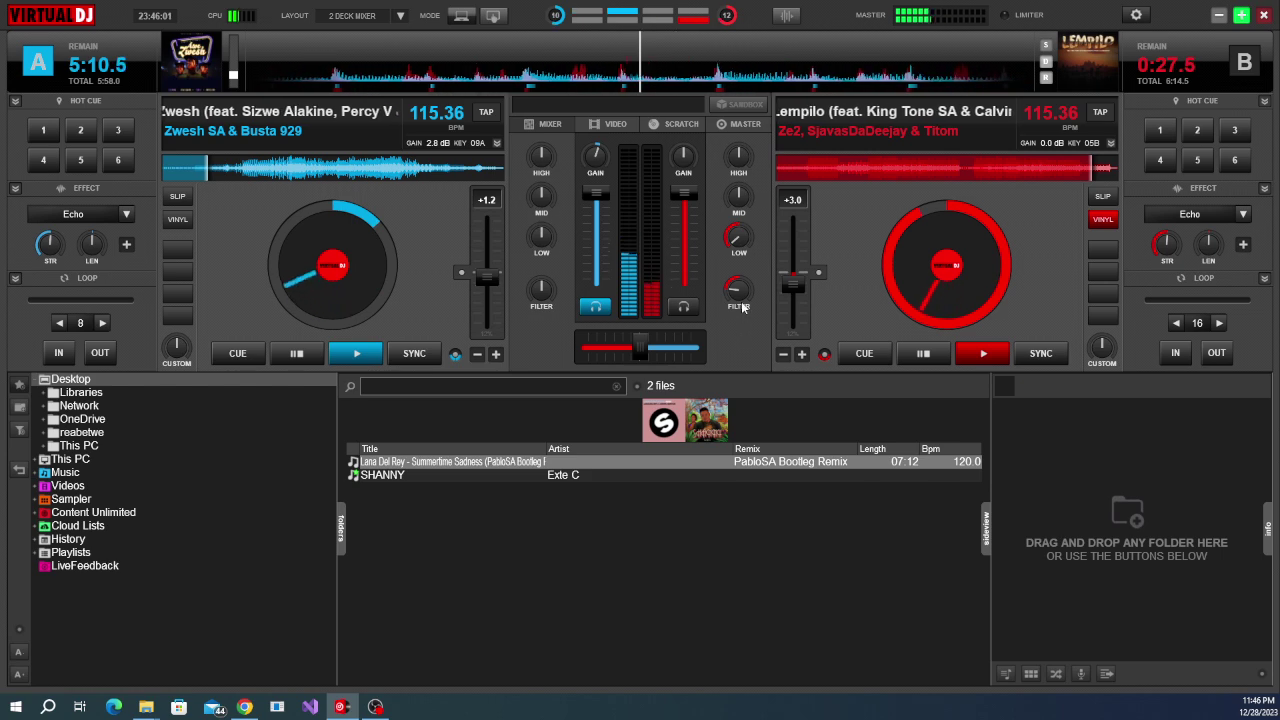
scroll(737, 289, "down", 2)
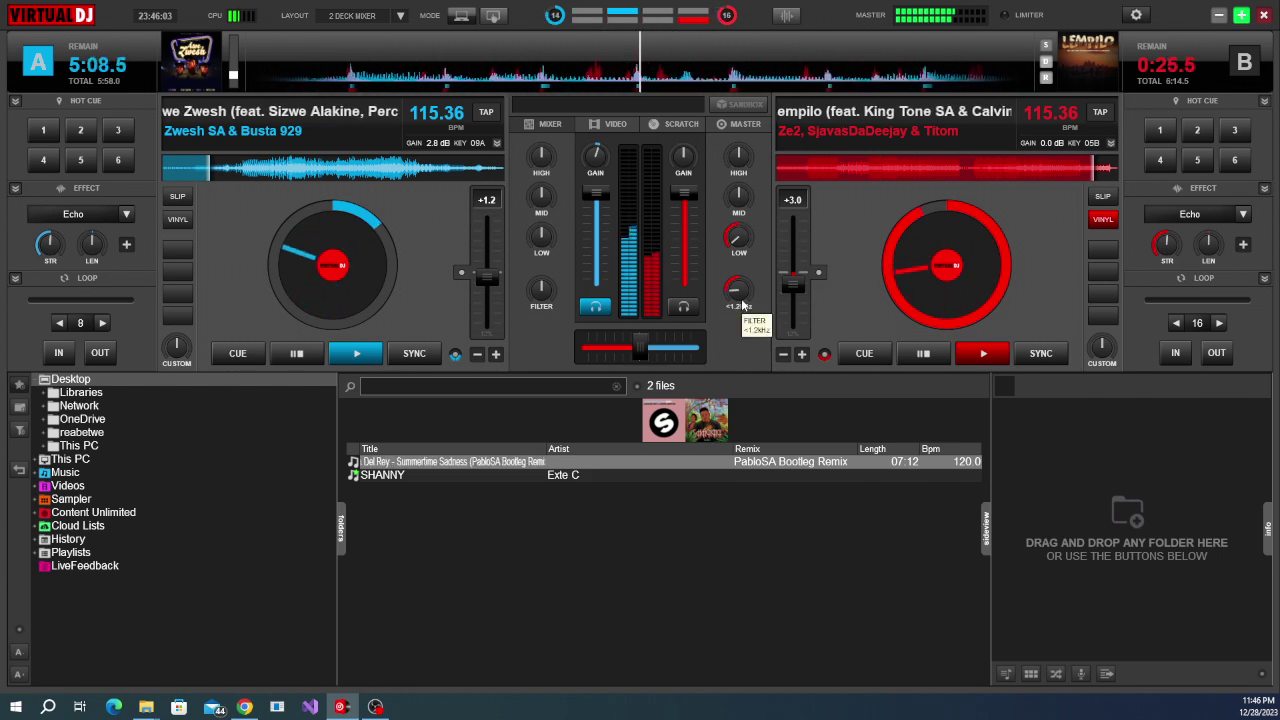
Hold deck B's ending in a 16-beat loop and fade it out by closing its filter further and lowering its volume fader to zero.
left_click(1218, 353)
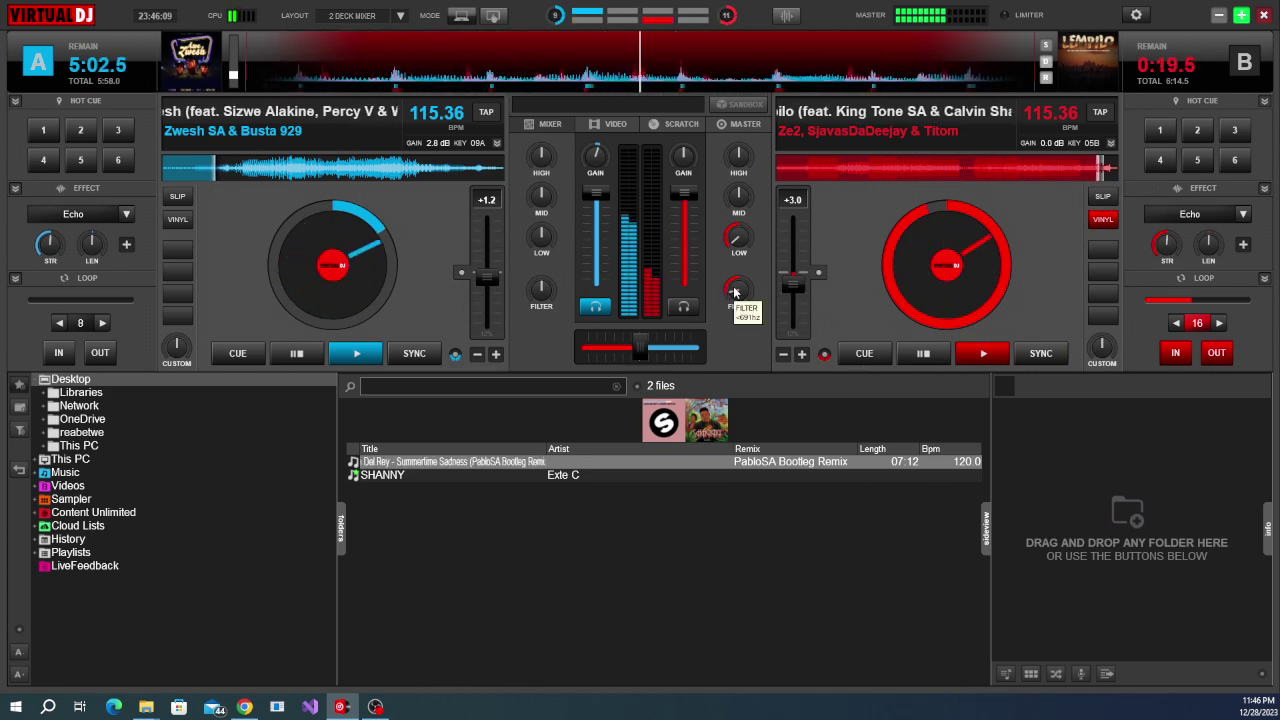
scroll(735, 291, "down", 2)
scroll(735, 298, "down", 2)
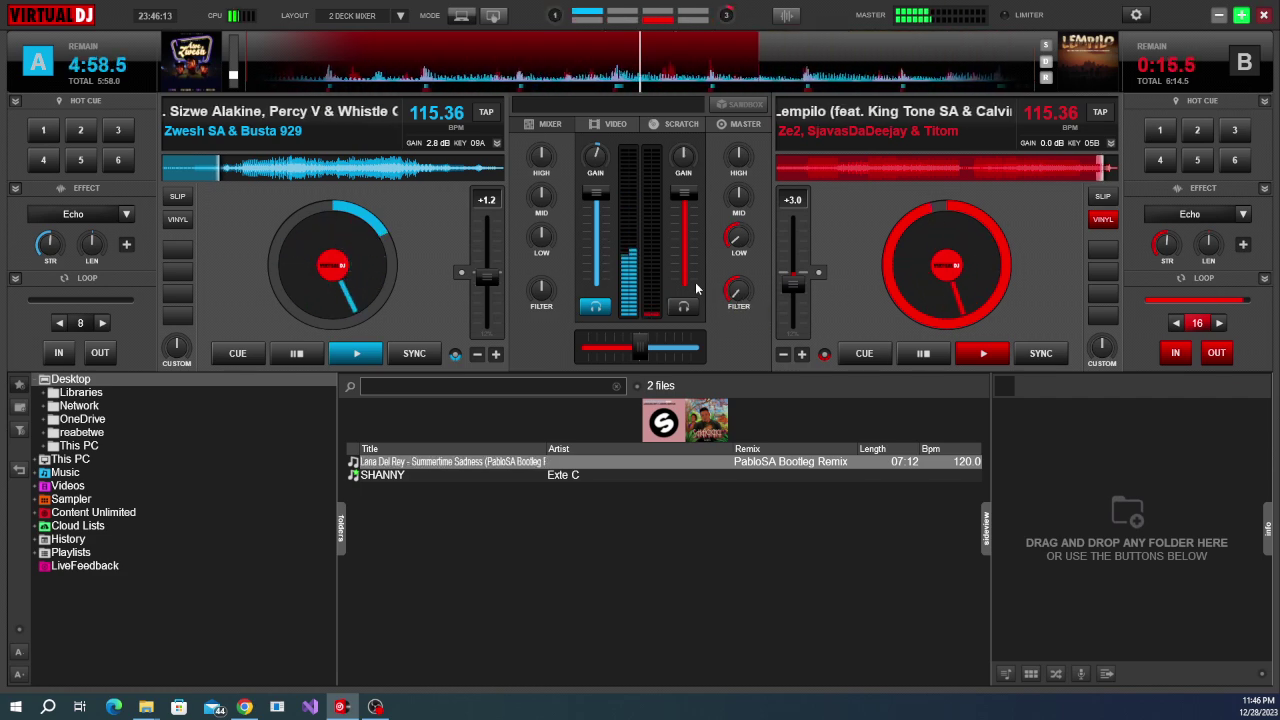
scroll(690, 282, "down", 6)
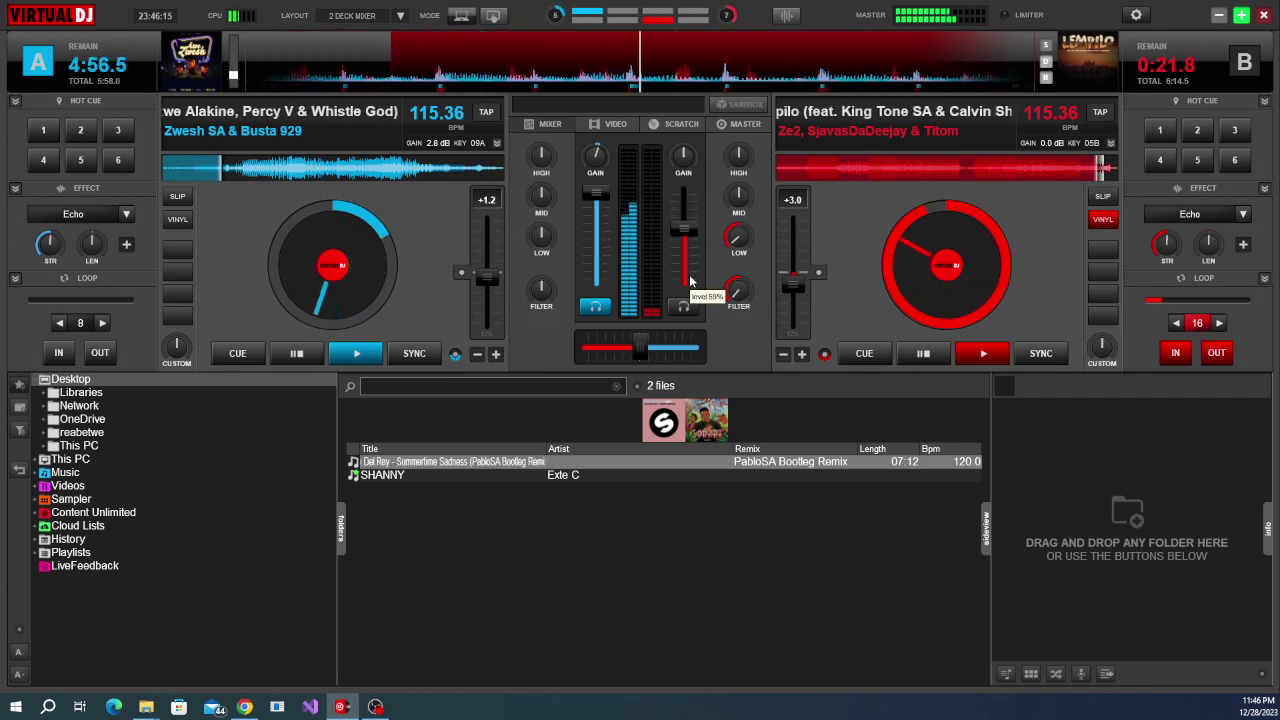
scroll(690, 282, "down", 4)
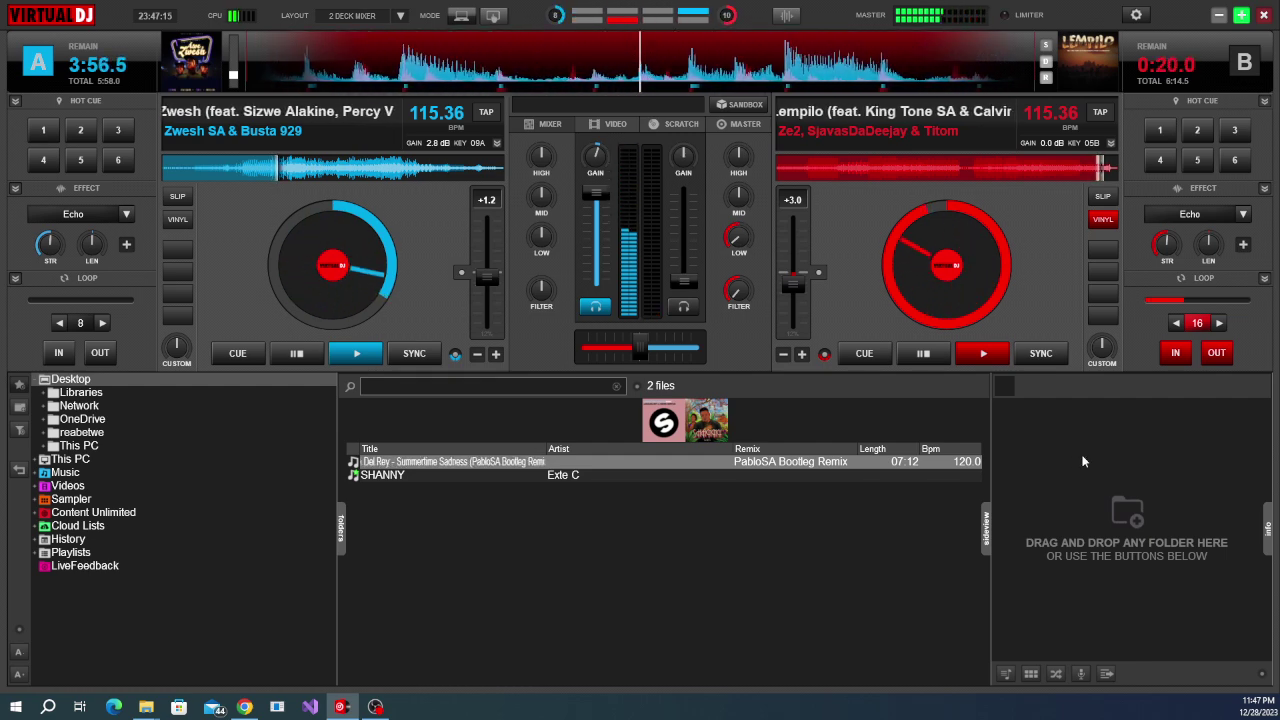
Stop deck B back at its track's start and reset its filter and low EQ to the centre.
double_click(942, 355)
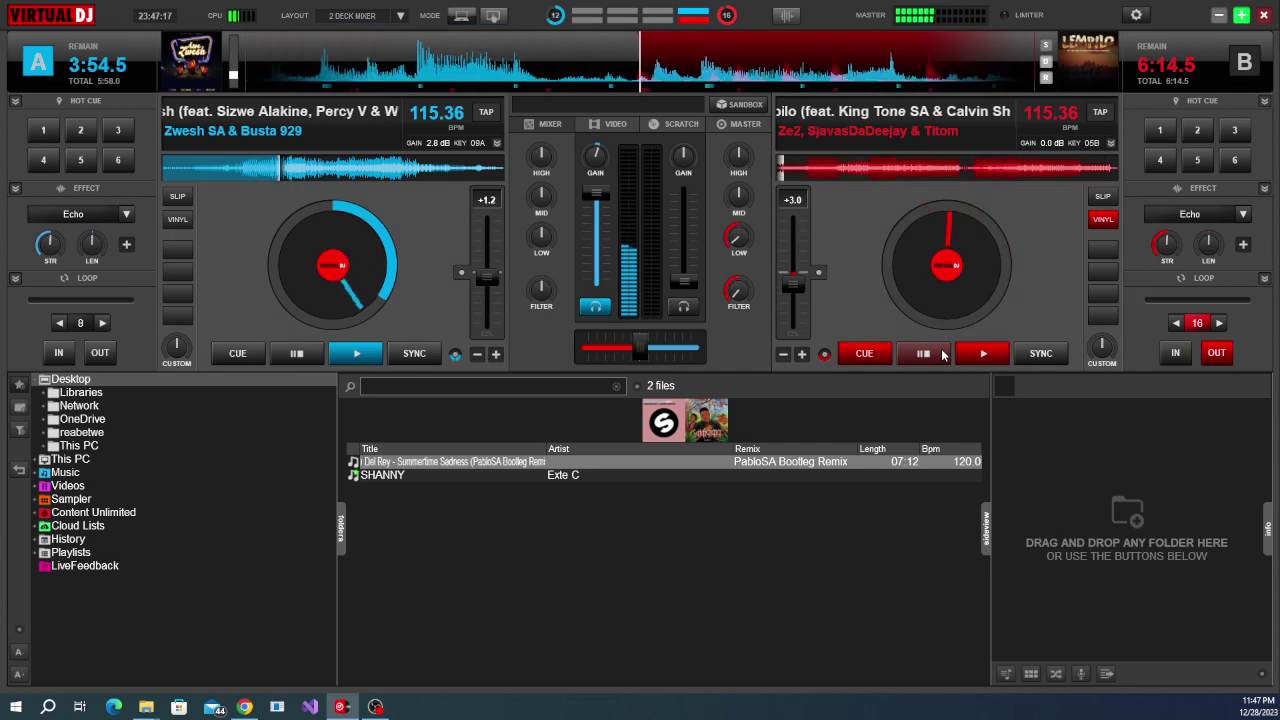
double_click(737, 292)
double_click(738, 238)
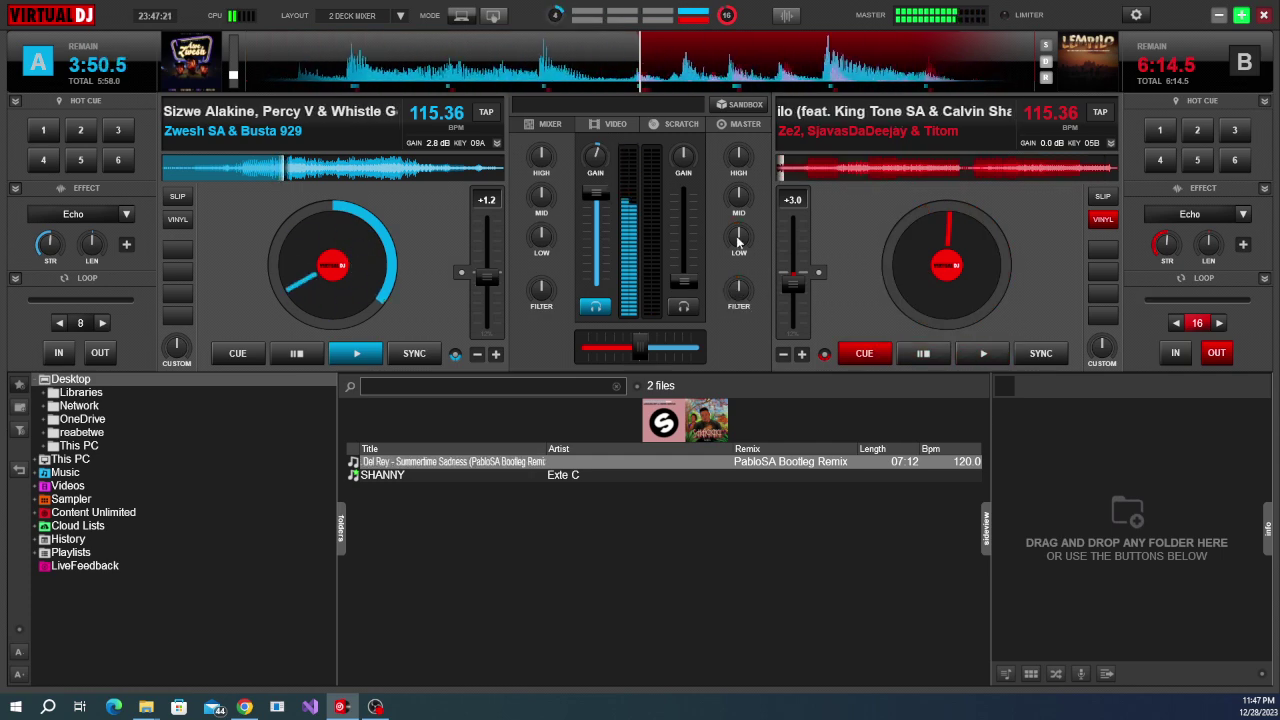
key("space")
key("space")
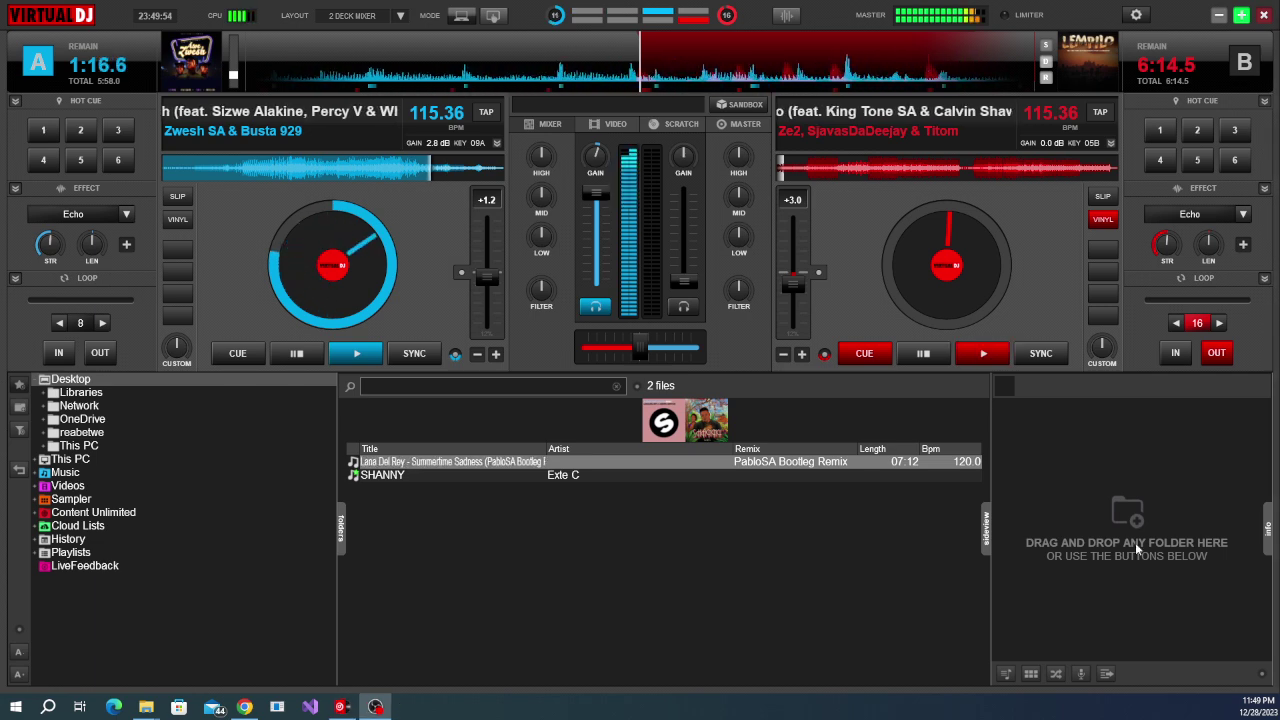
Fade deck A's volume down gradually from full through 81%, 56% and 25% to 13%.
left_click_drag(596, 193, 594, 228)
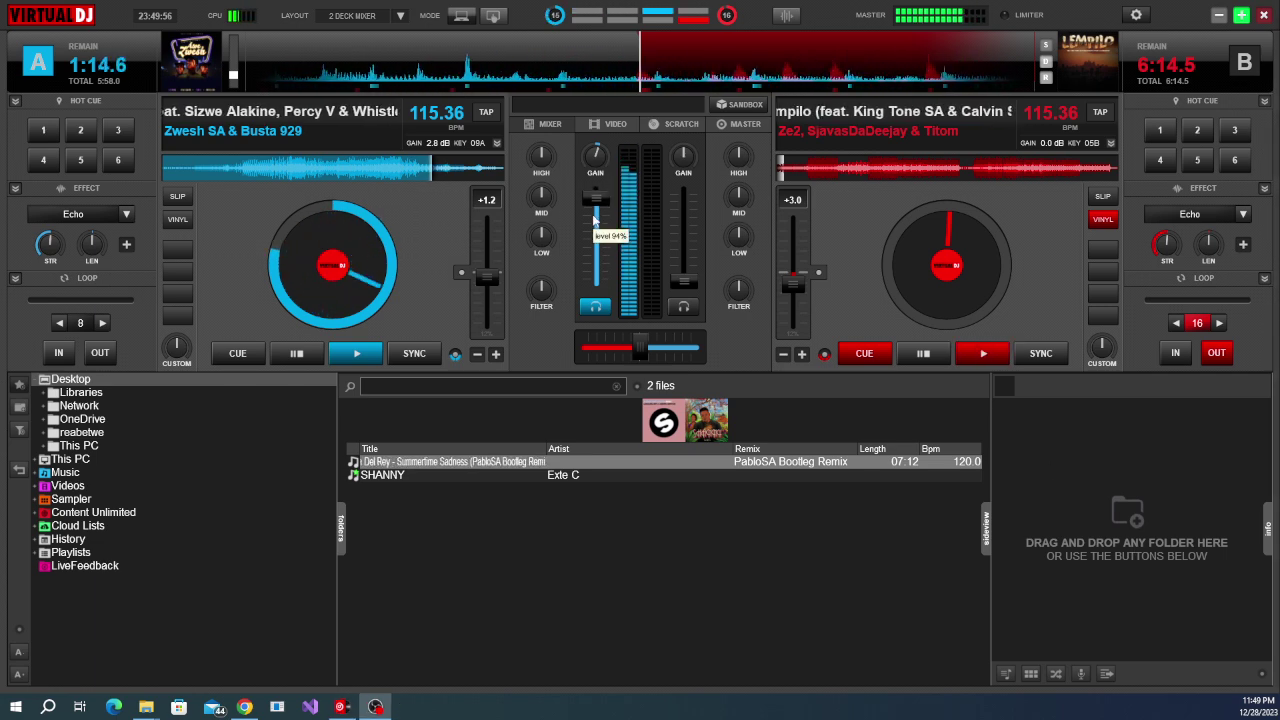
scroll(594, 228, "down", 2)
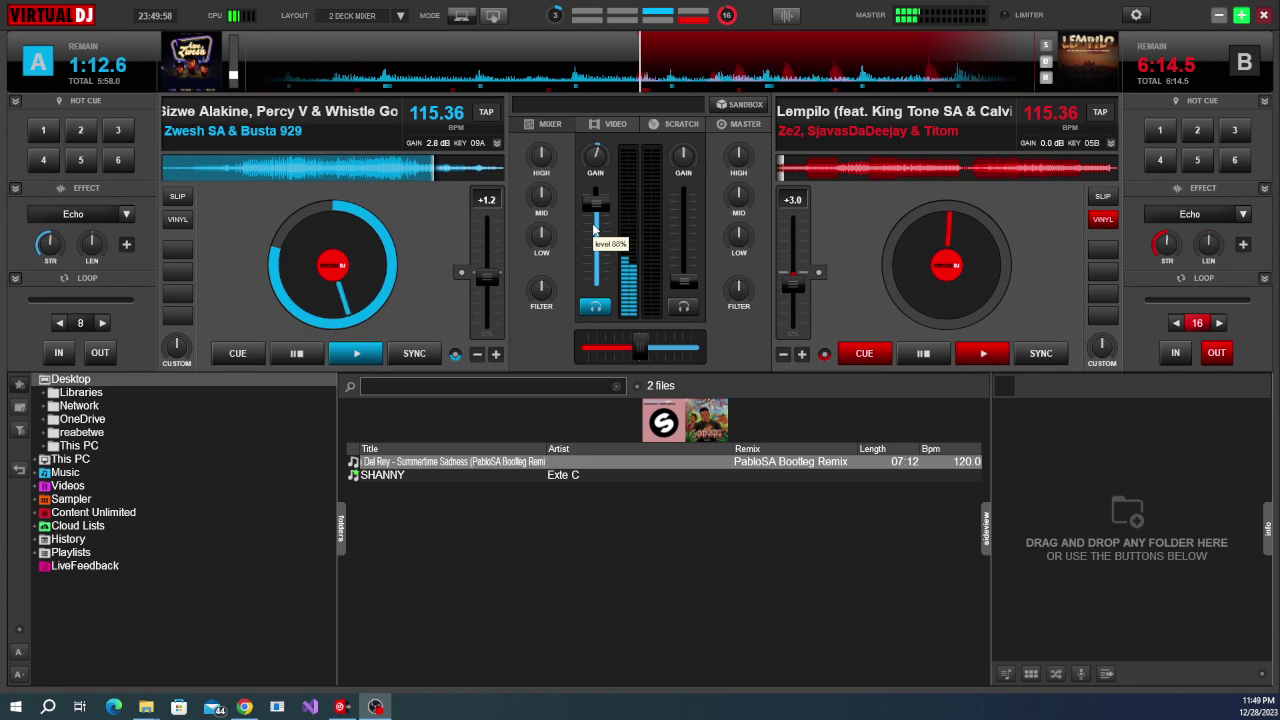
scroll(594, 228, "down", 1)
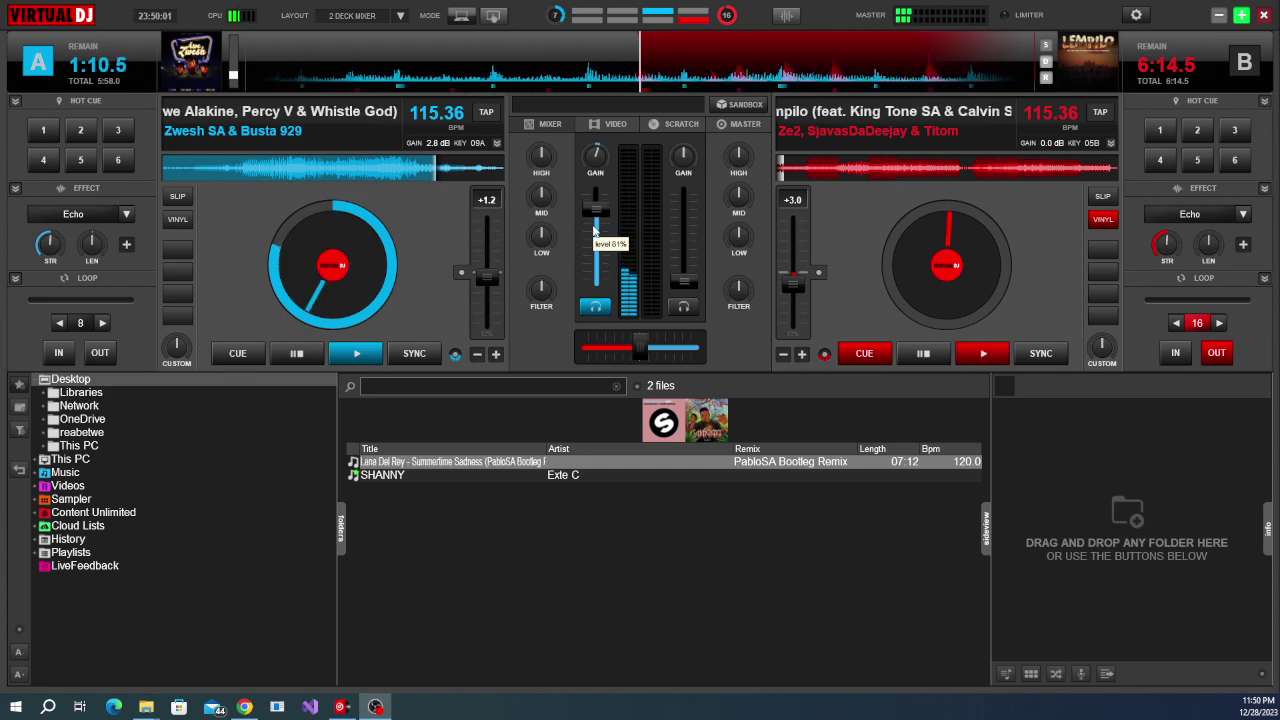
scroll(594, 232, "down", 2)
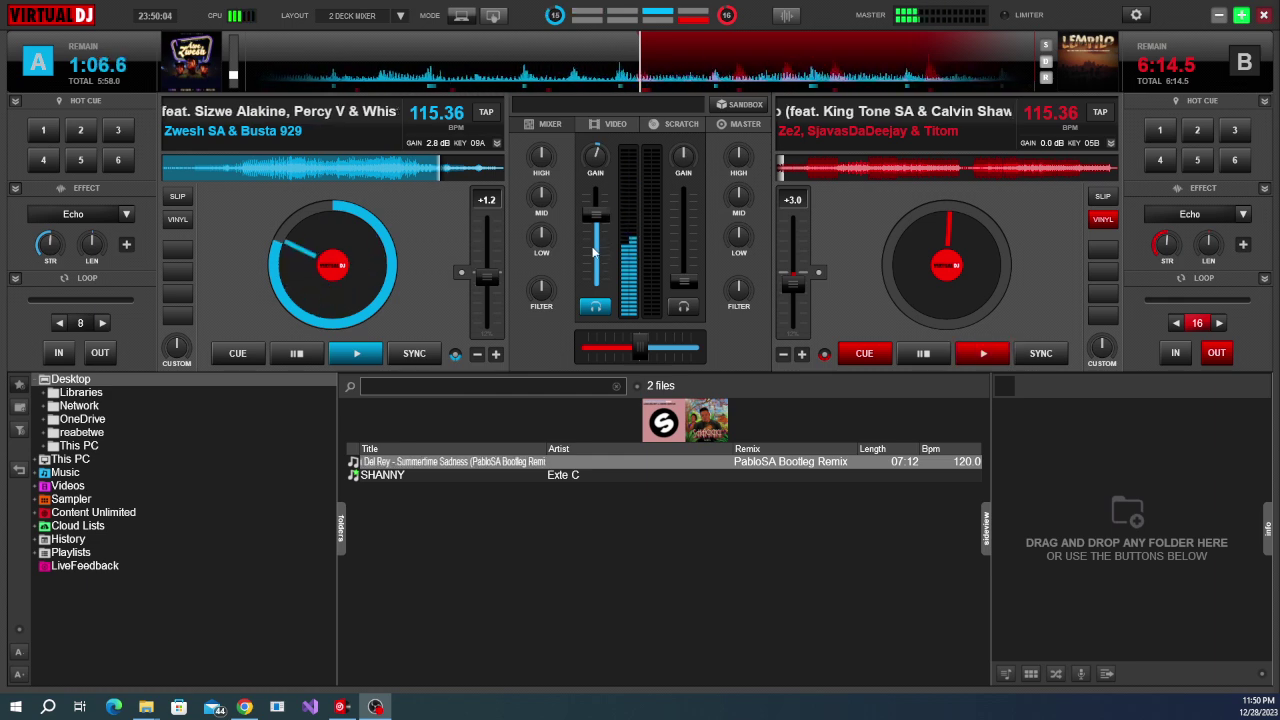
scroll(592, 253, "down", 2)
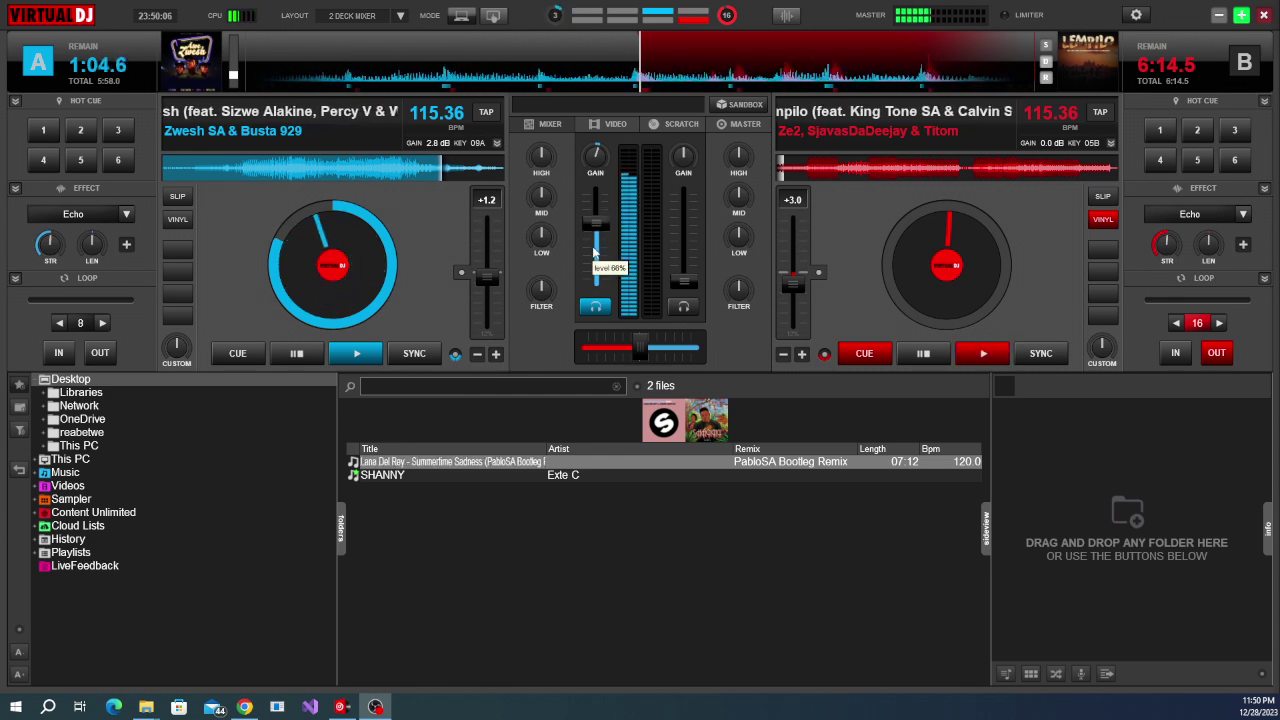
scroll(595, 258, "down", 2)
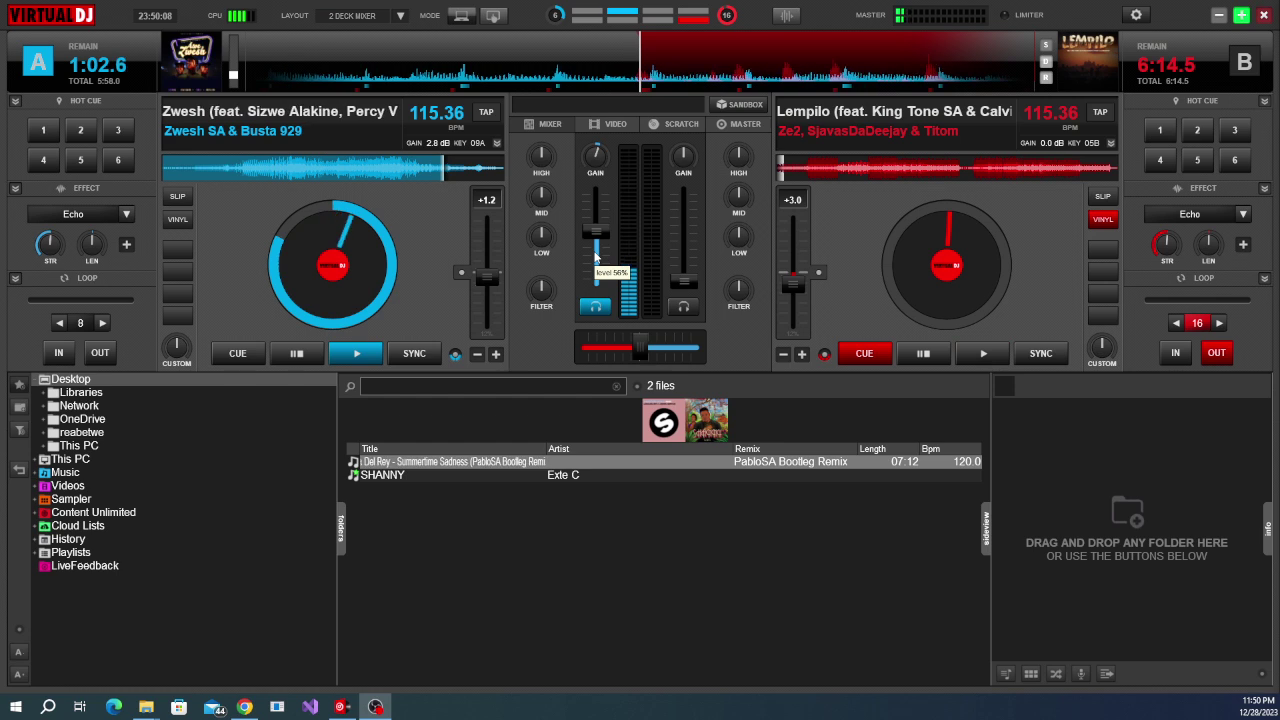
scroll(595, 260, "down", 2)
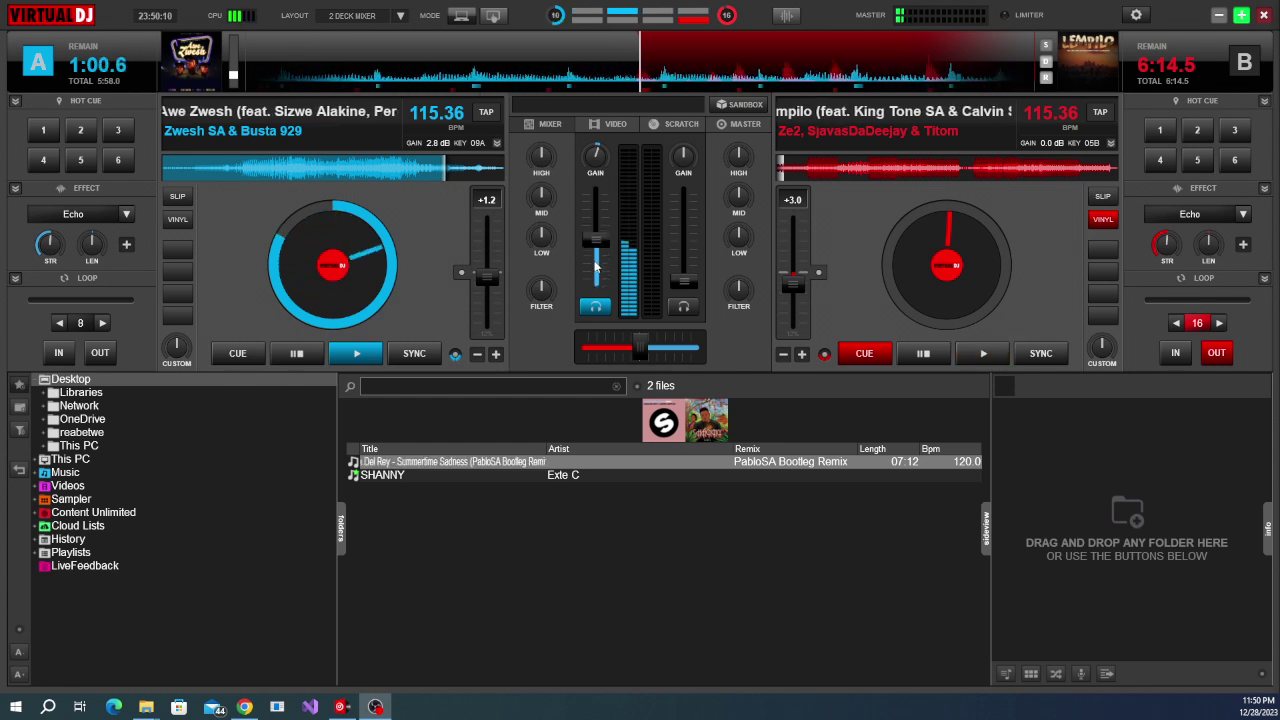
scroll(596, 266, "down", 2)
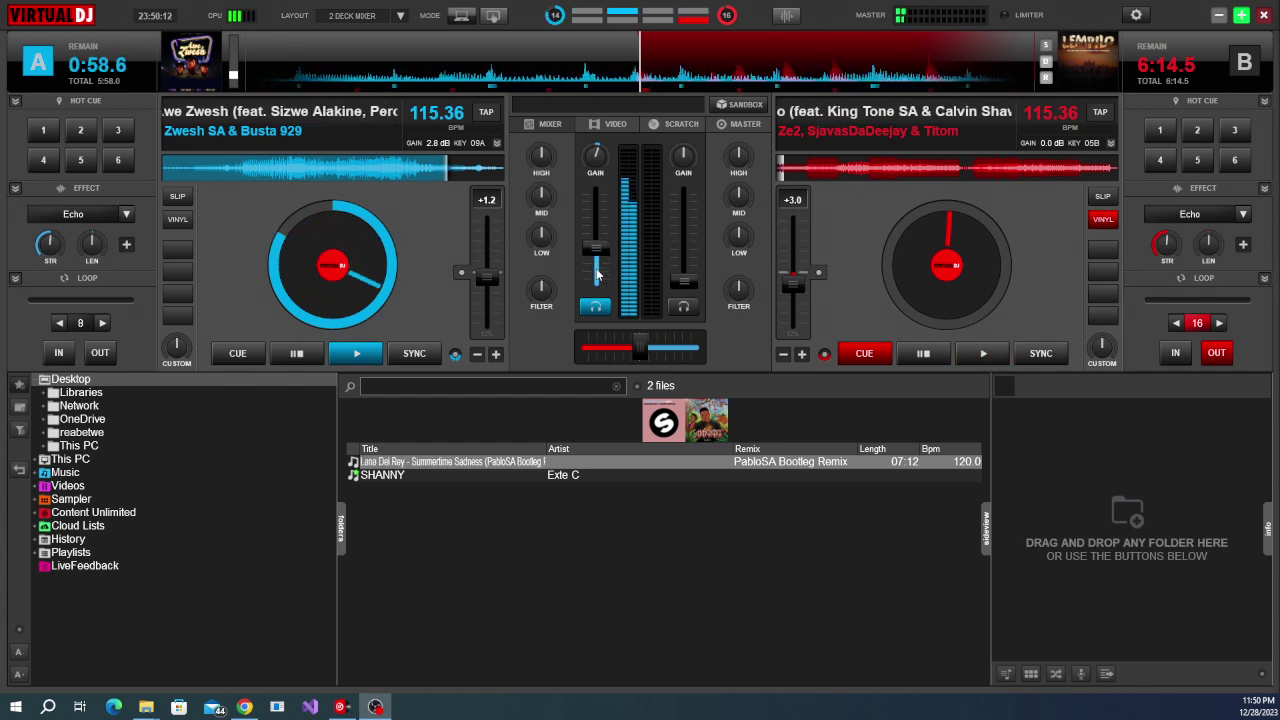
scroll(597, 273, "down", 1)
scroll(597, 274, "down", 2)
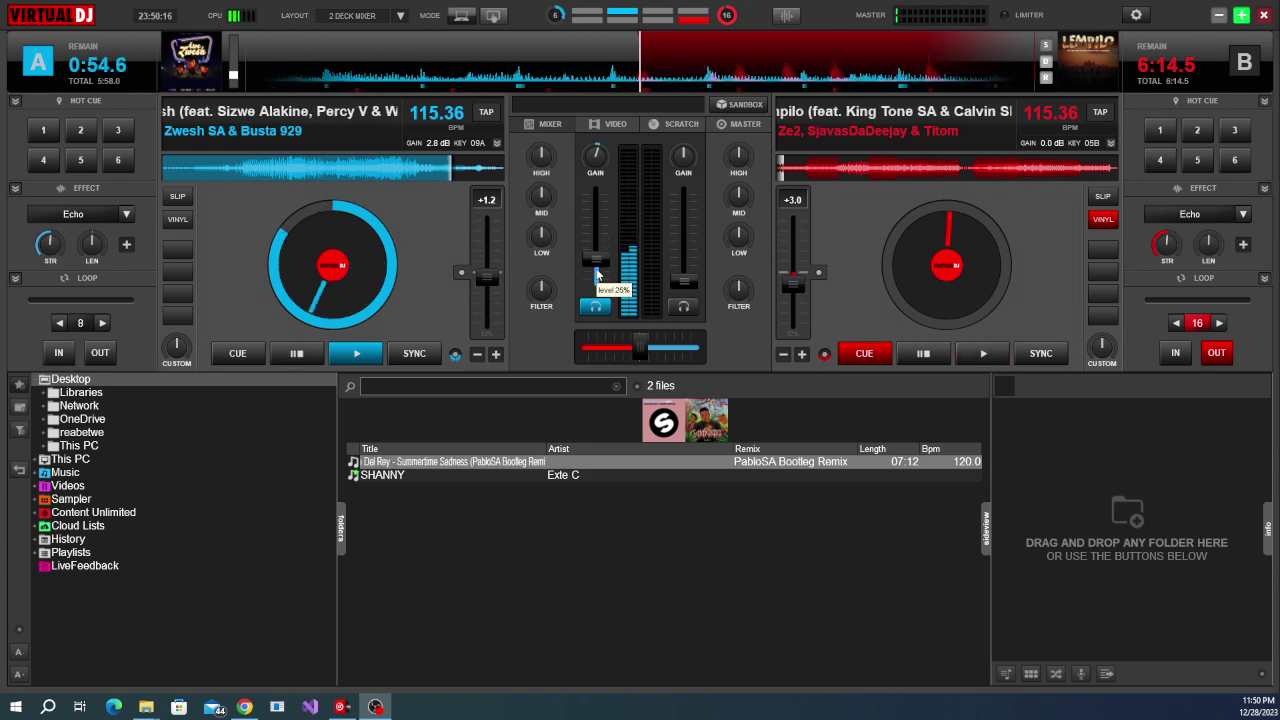
scroll(597, 275, "down", 1)
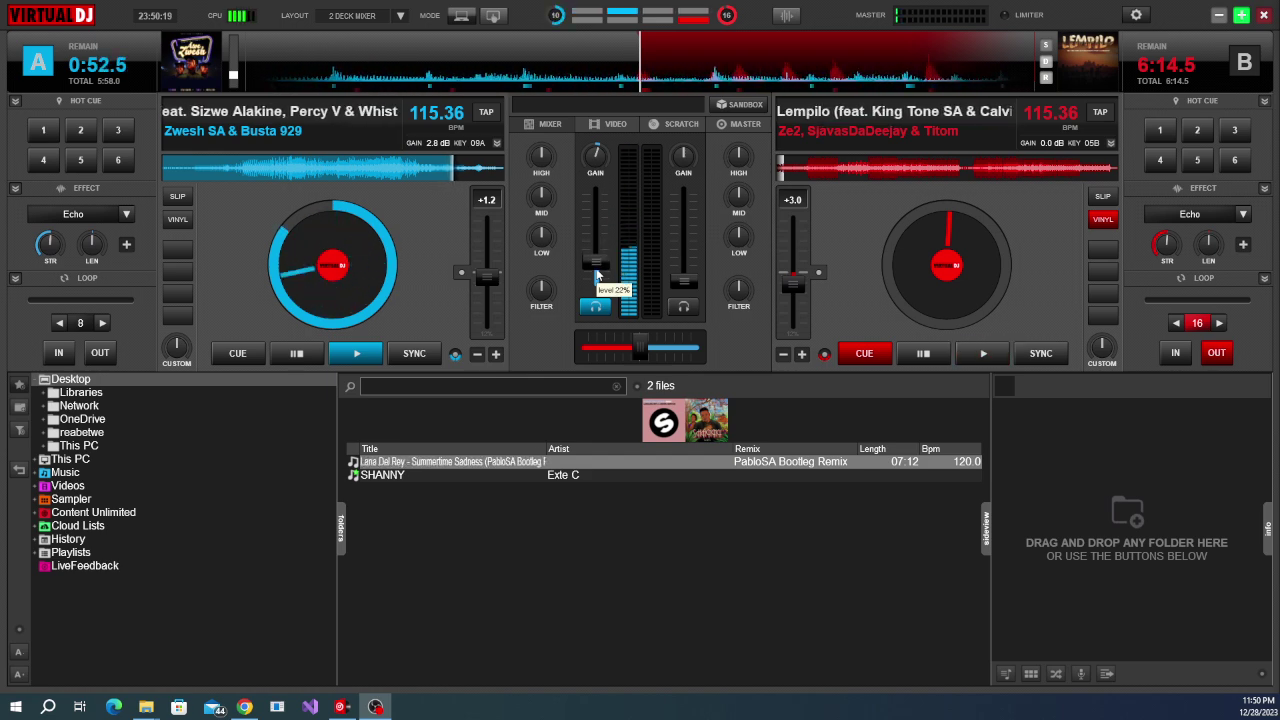
scroll(597, 285, "down", 3)
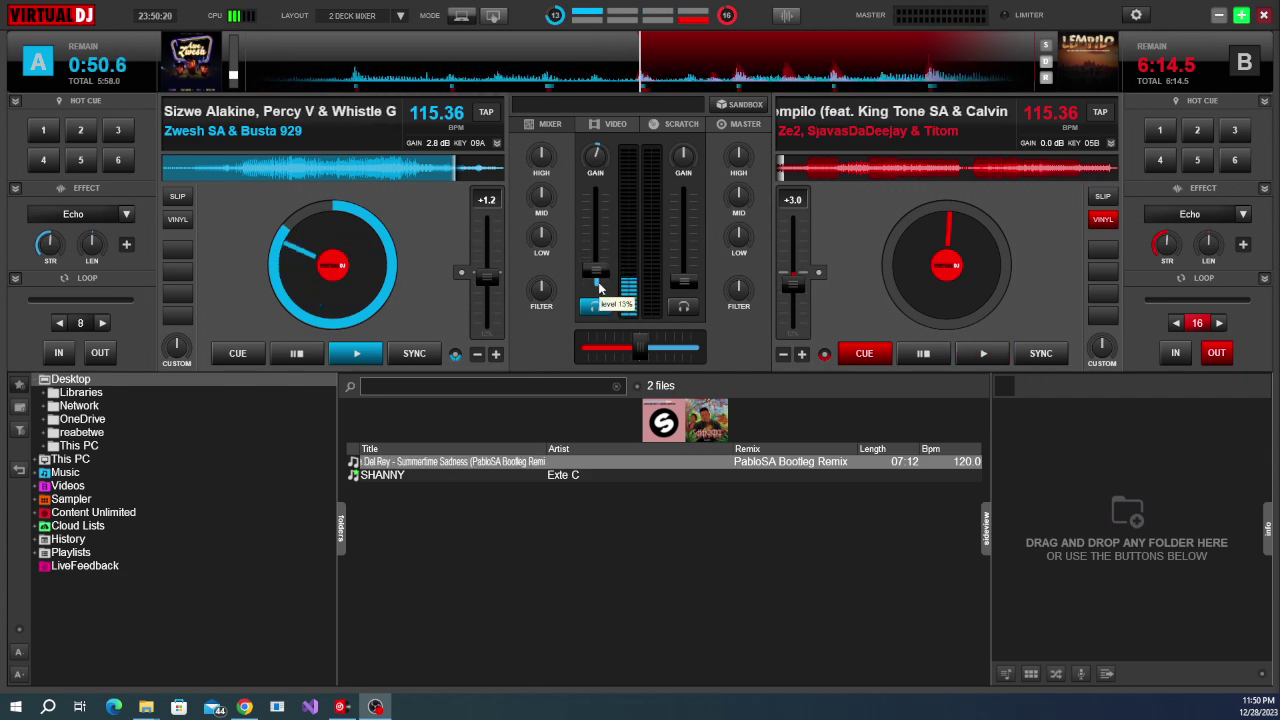